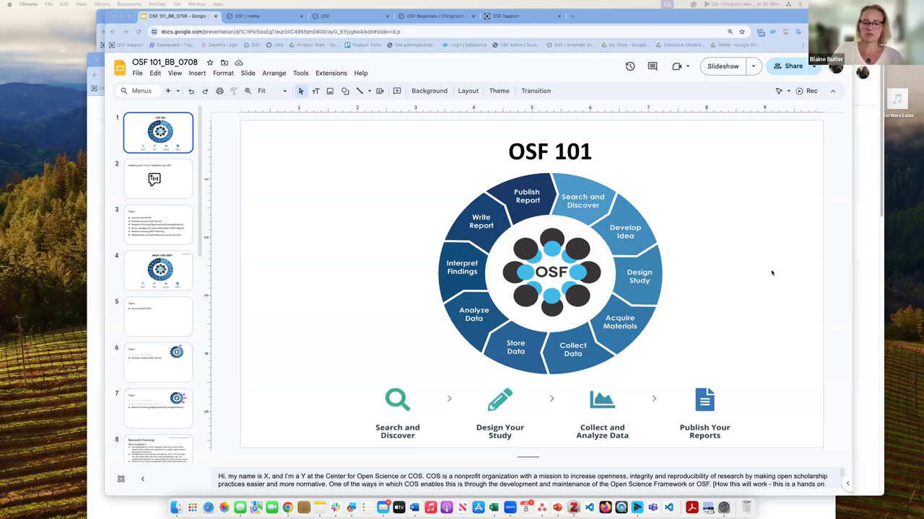
Step: Display slide 2, 'Audience poll: Poll on Familiarity with OSF', in the Google Slides deck
{"action": "left_click", "coordinate": [355, 151]}
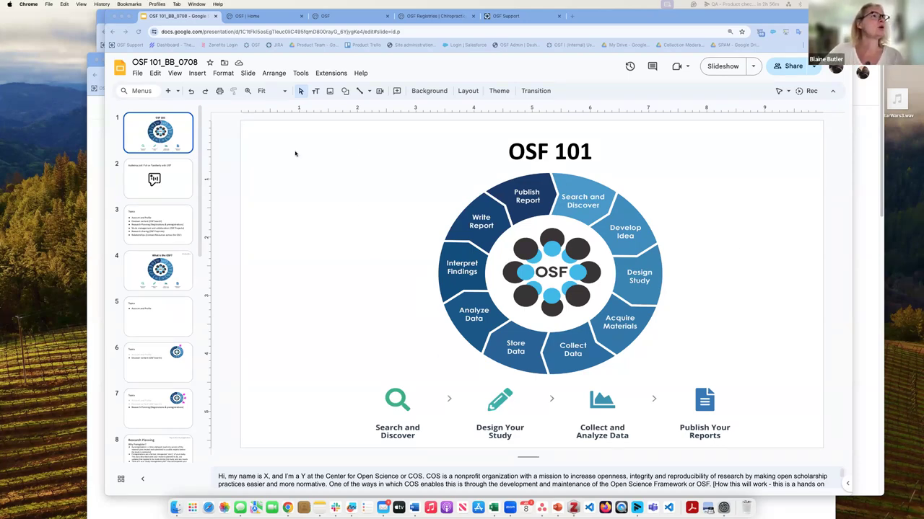
{"action": "left_click", "coordinate": [183, 191]}
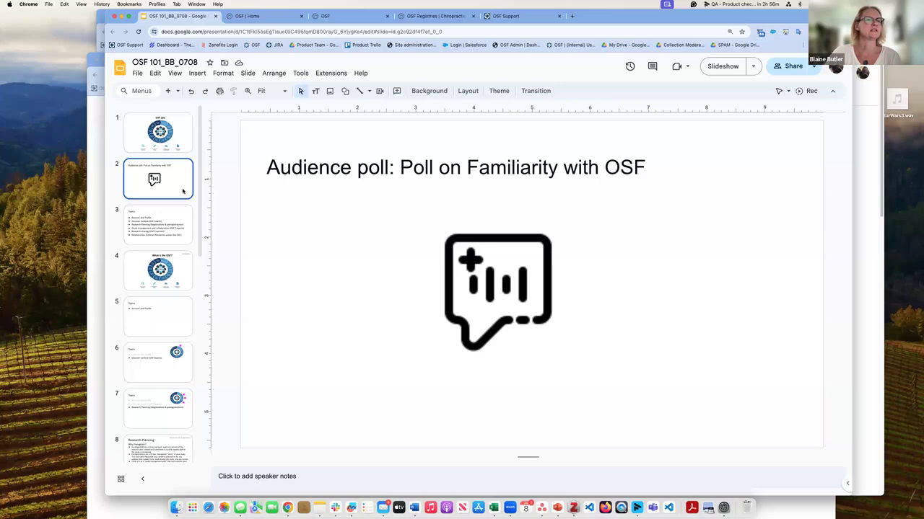
Step: Step back to the title slide, then advance through Audience poll and Topics to 'What is the OSF?'
{"action": "key", "text": "Up"}
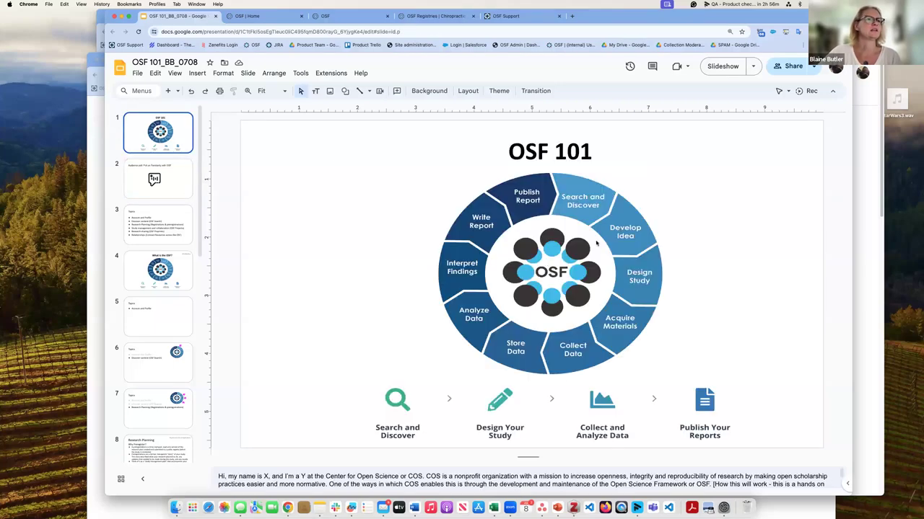
{"action": "left_click", "coordinate": [186, 189]}
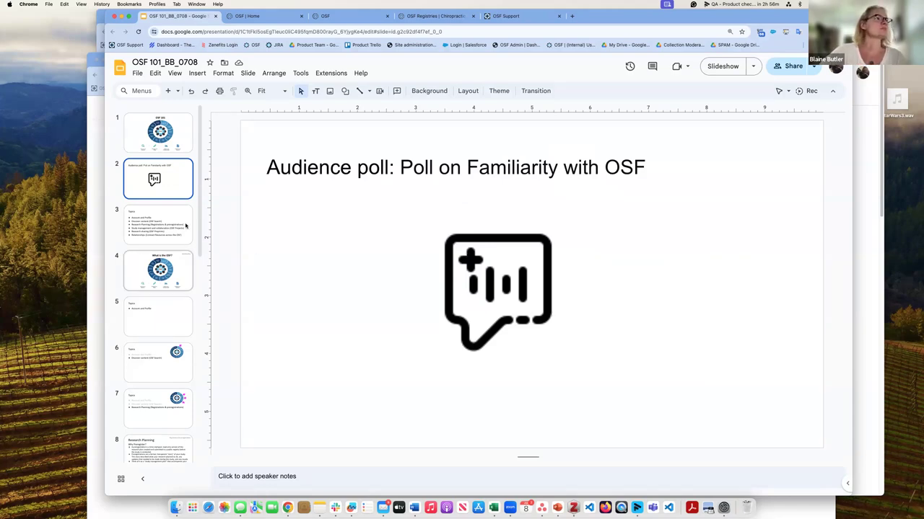
{"action": "left_click", "coordinate": [166, 241]}
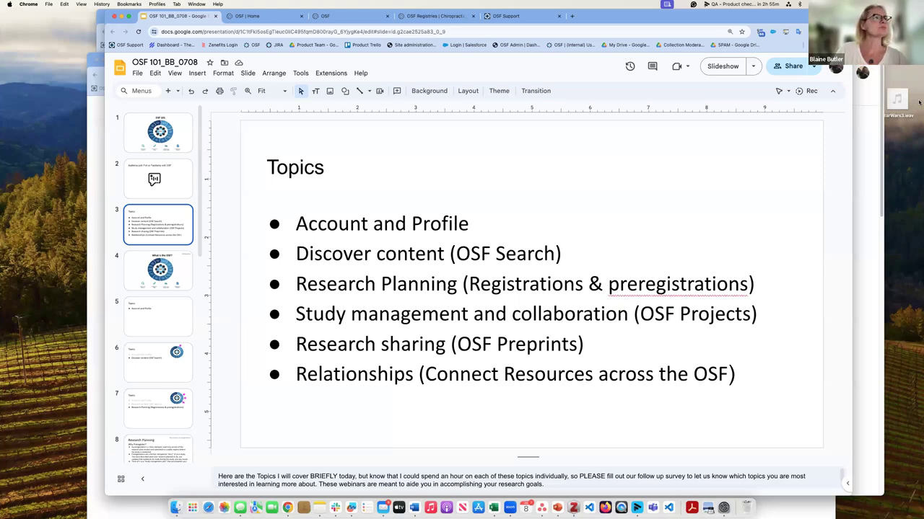
{"action": "left_click", "coordinate": [174, 267]}
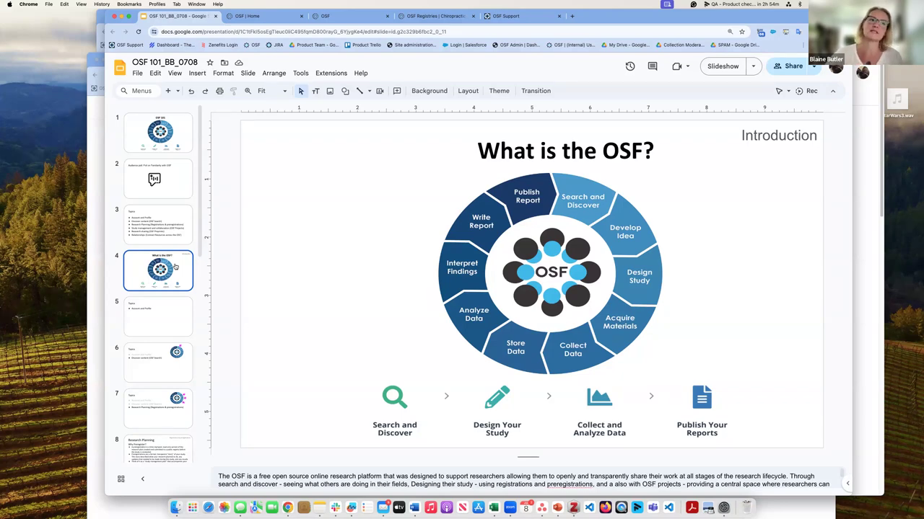
Step: Show the Account and Profile slide, then switch to the OSF dashboard tab
{"action": "left_click", "coordinate": [178, 307]}
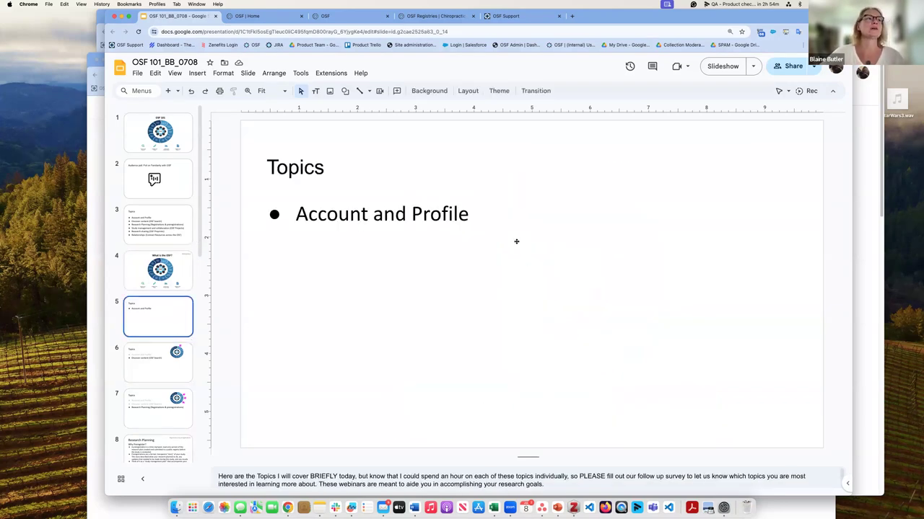
{"action": "left_click", "coordinate": [277, 19]}
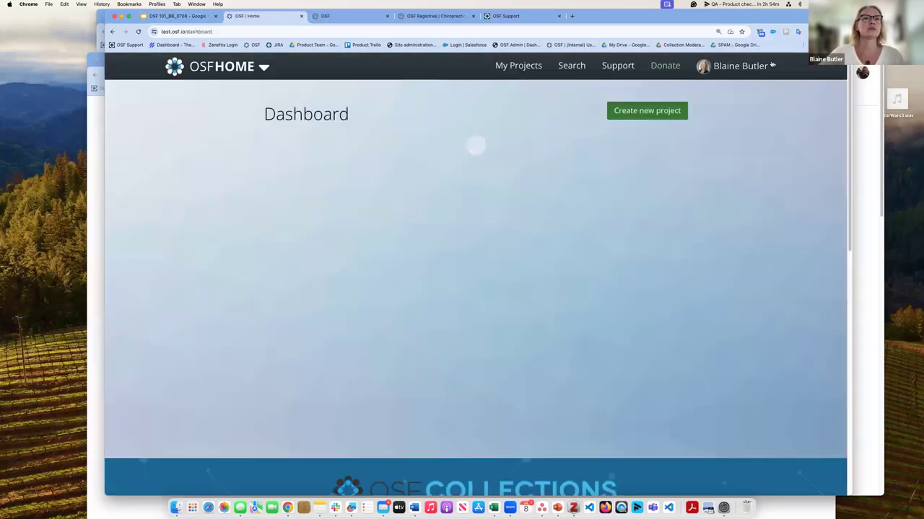
Step: Log out of the test OSF account and go to the sign-in page
{"action": "left_click", "coordinate": [740, 66]}
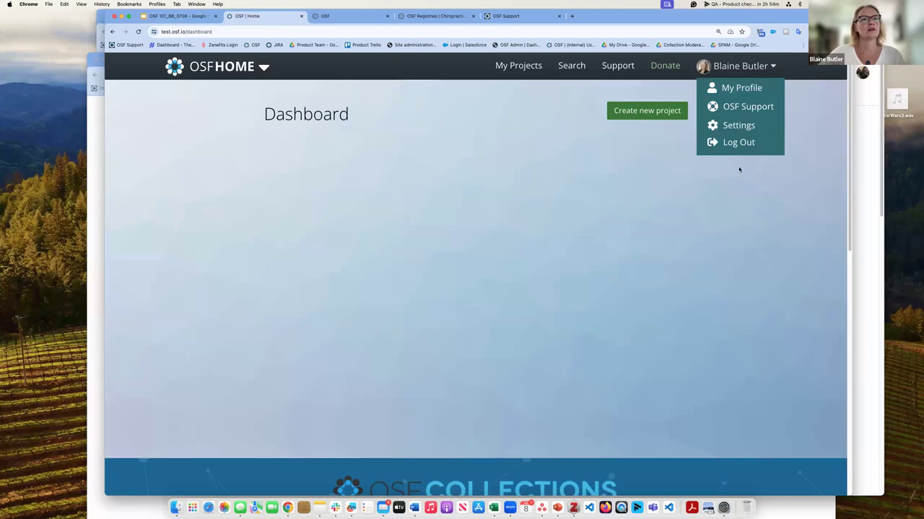
{"action": "left_click", "coordinate": [739, 142]}
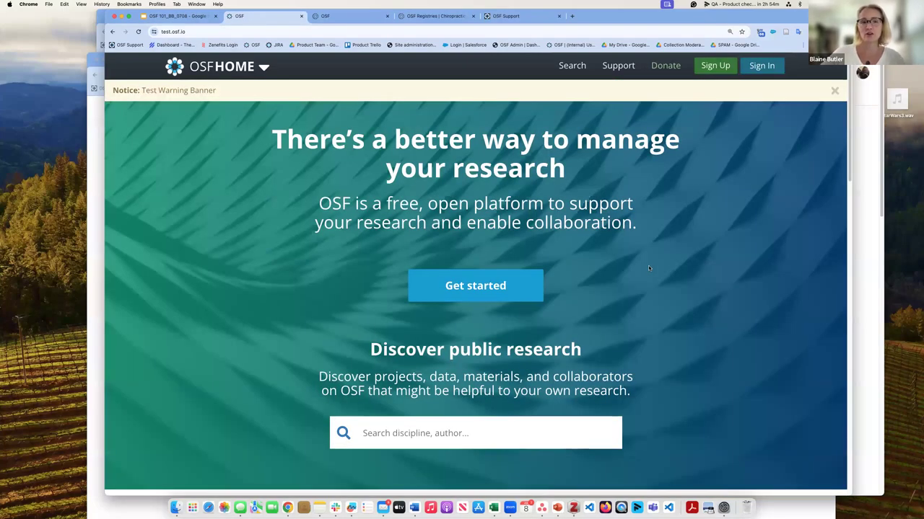
{"action": "left_click", "coordinate": [771, 67]}
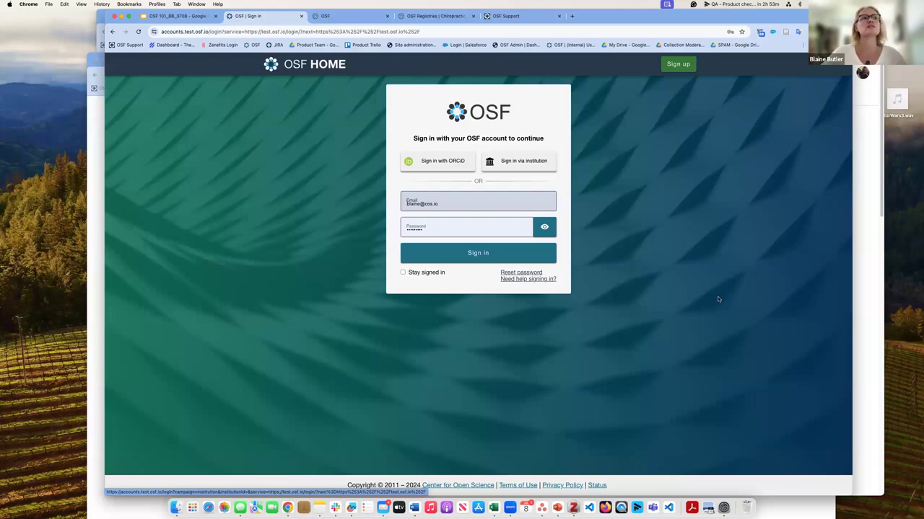
Step: Filter the OSF Institutions list with 'Jam' to find James Madison University [Test]
{"action": "left_click", "coordinate": [303, 67]}
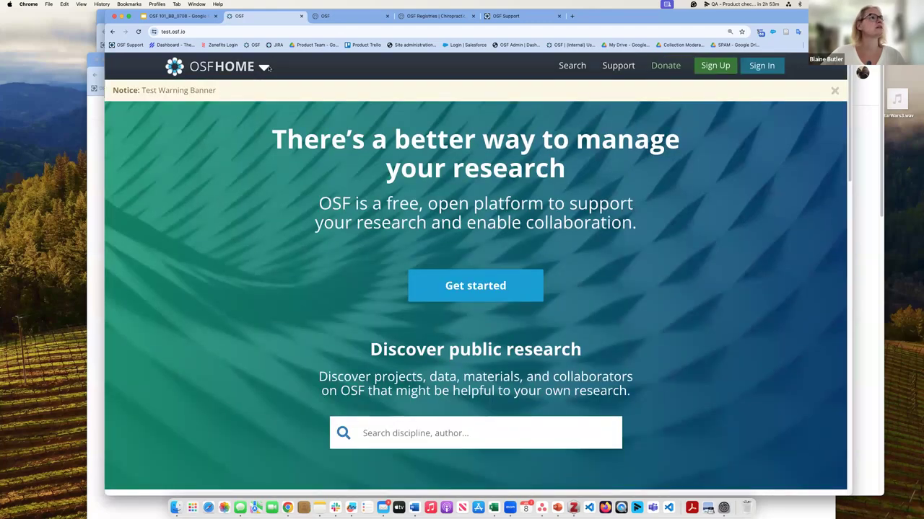
{"action": "left_click", "coordinate": [263, 66]}
{"action": "left_click", "coordinate": [258, 171]}
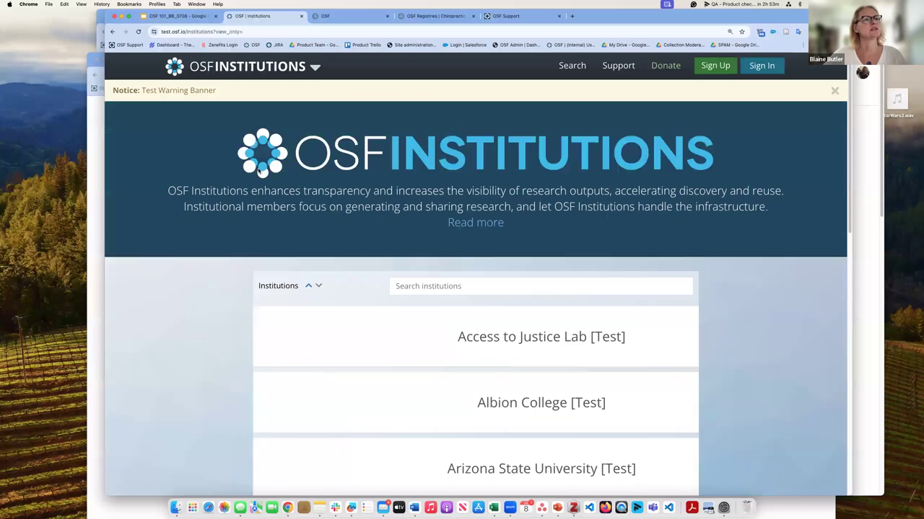
{"action": "scroll", "coordinate": [456, 282], "scroll_direction": "down", "scroll_amount": 1}
{"action": "scroll", "coordinate": [456, 282], "scroll_direction": "down", "scroll_amount": 1}
{"action": "left_click", "coordinate": [451, 274]}
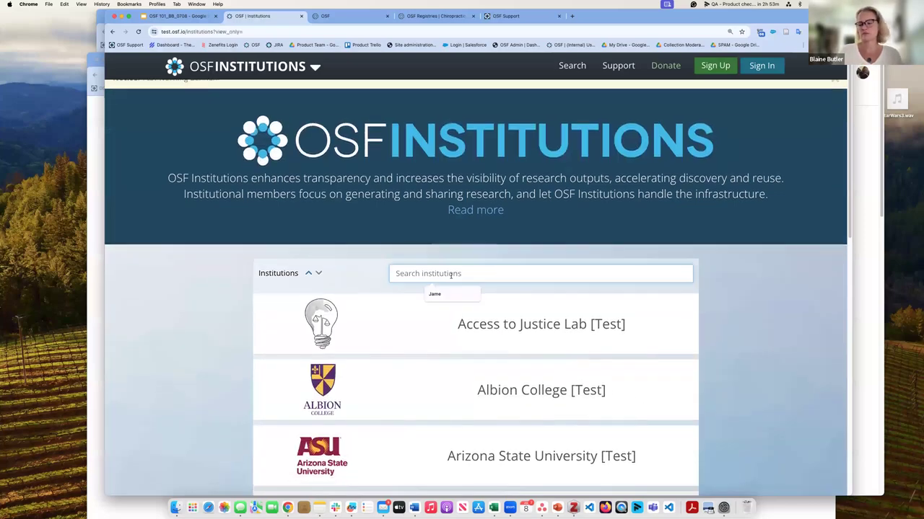
{"action": "type", "text": "Jam"}
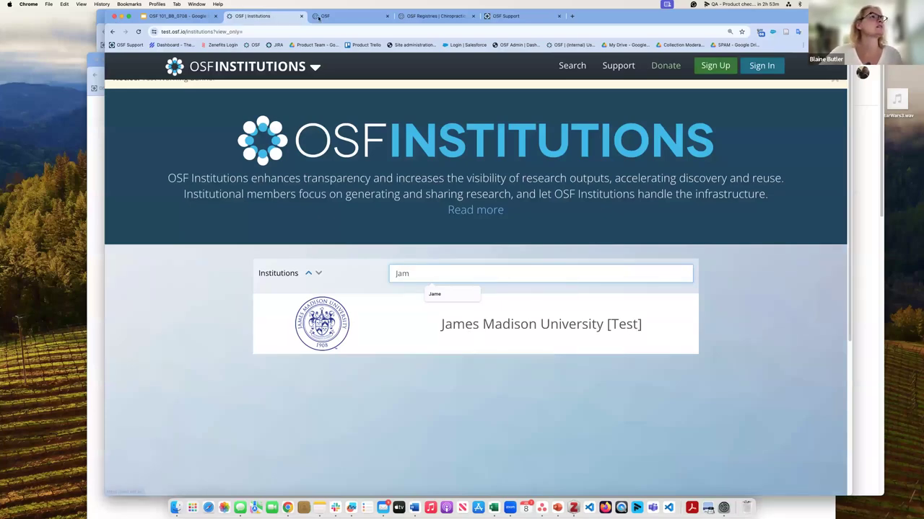
{"action": "key", "text": "ctrl+Tab"}
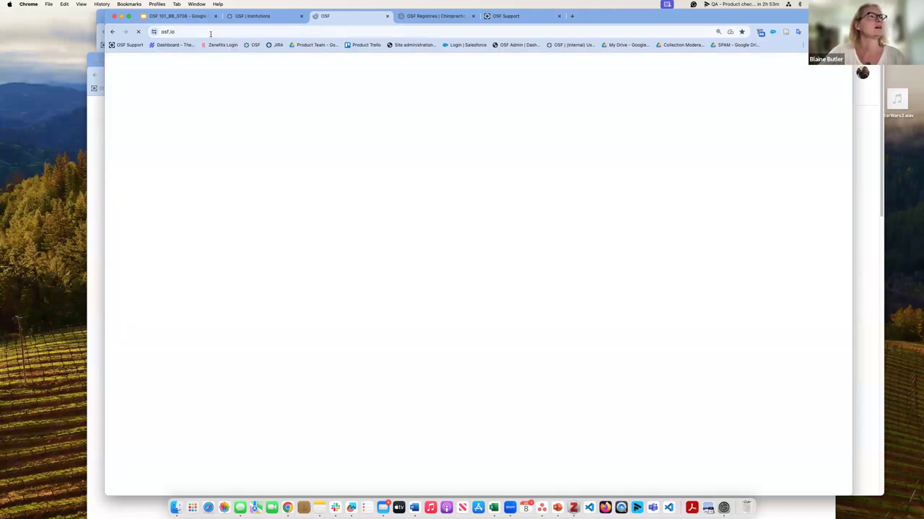
Step: Search the osf.io Institutions list for 'Jam', then go to the sign-in page
{"action": "left_click", "coordinate": [210, 31]}
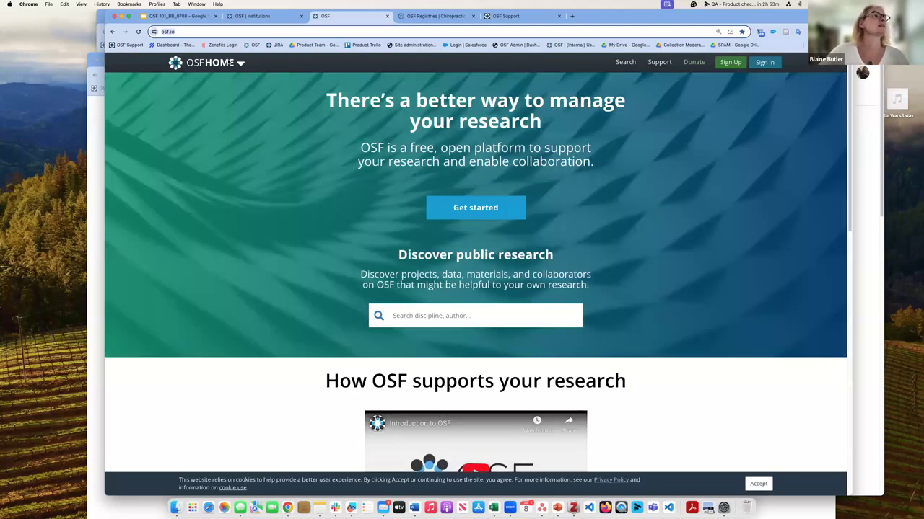
{"action": "left_click", "coordinate": [239, 65]}
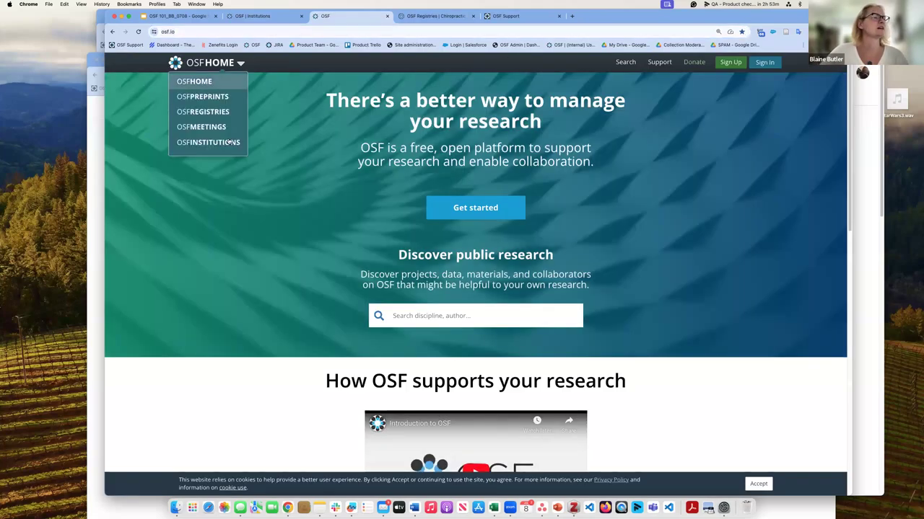
{"action": "left_click", "coordinate": [229, 141]}
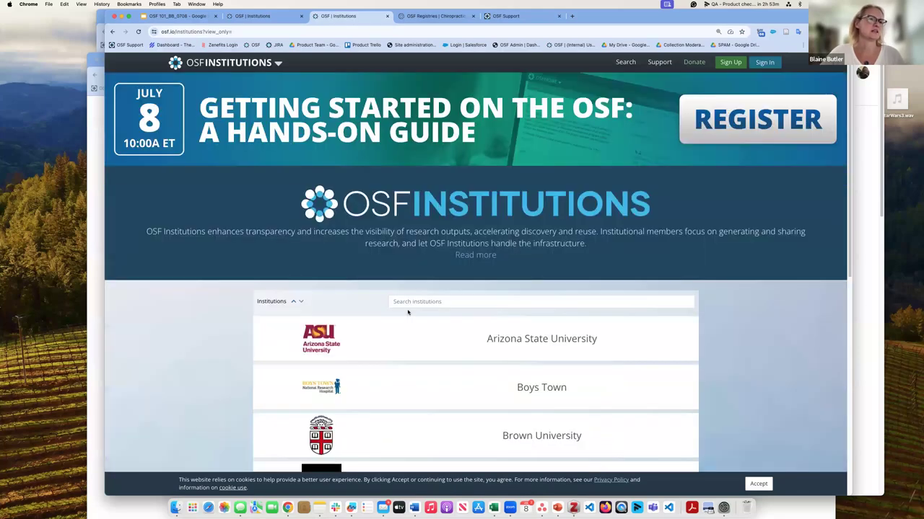
{"action": "left_click", "coordinate": [415, 300]}
{"action": "type", "text": "Jam"}
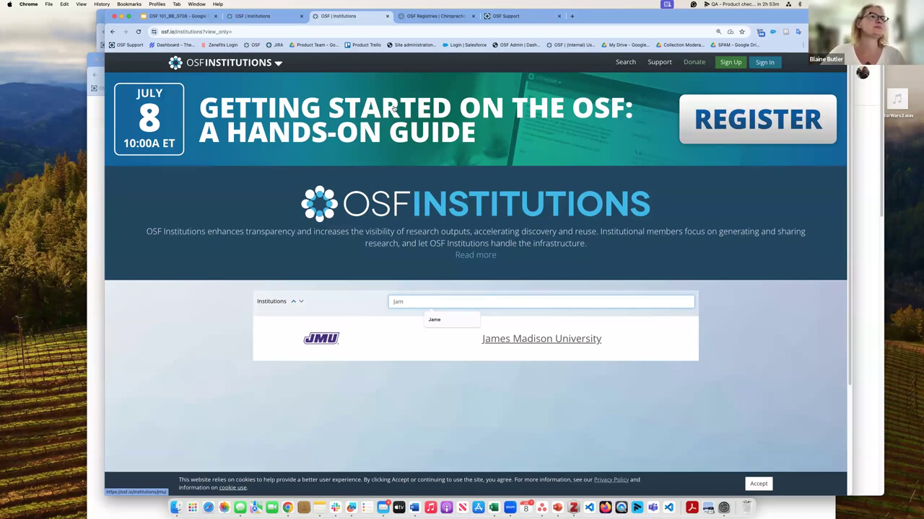
{"action": "left_click", "coordinate": [774, 63]}
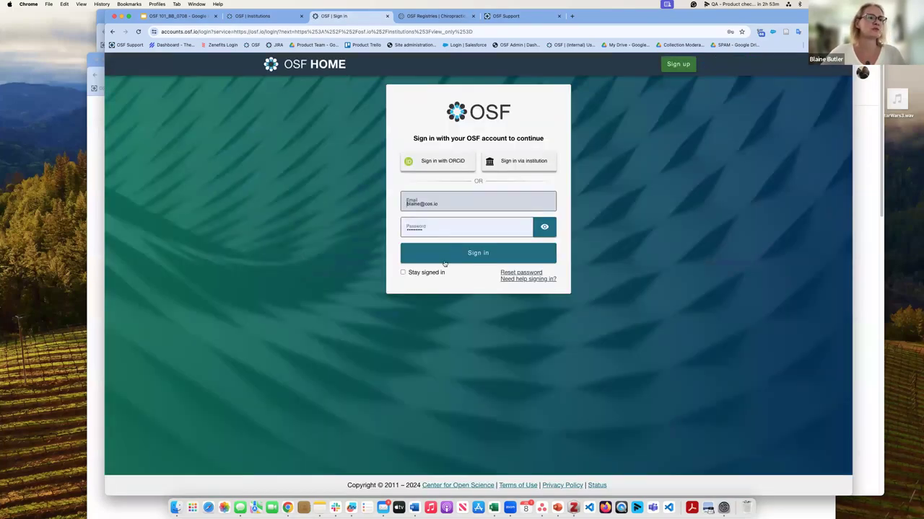
Step: Sign in to osf.io and view the account's profile with its projects and activity points
{"action": "left_click", "coordinate": [447, 257]}
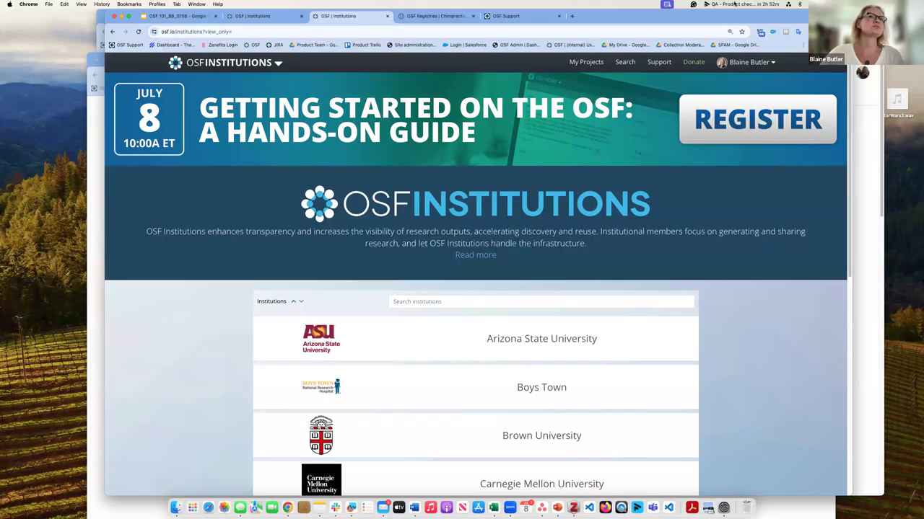
{"action": "left_click", "coordinate": [771, 63]}
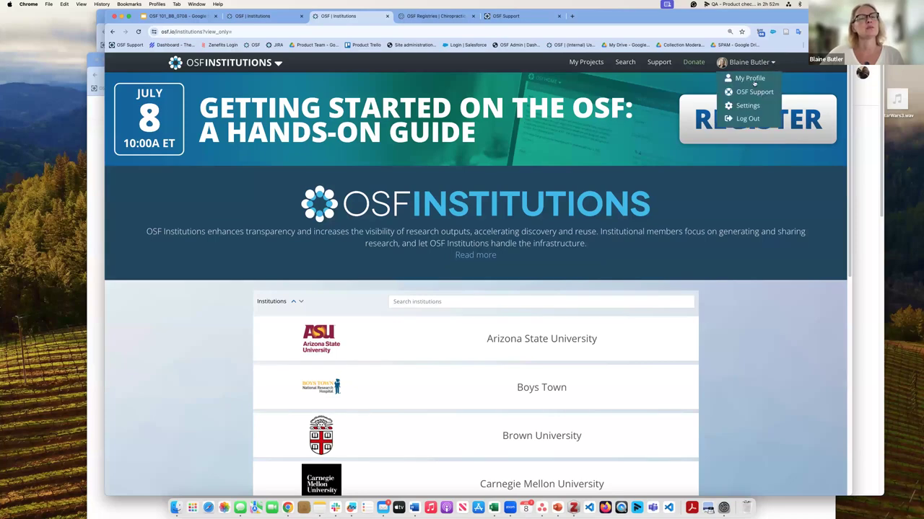
{"action": "left_click", "coordinate": [754, 81]}
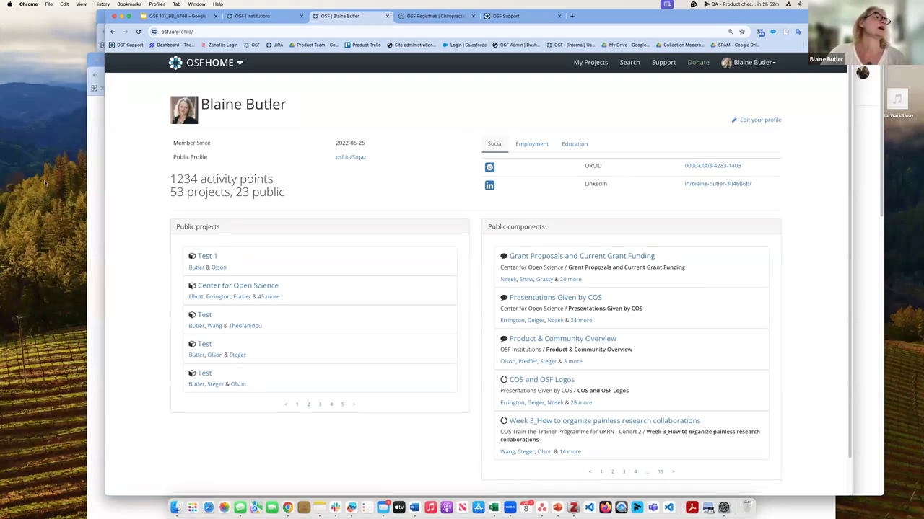
{"action": "left_click", "coordinate": [755, 64]}
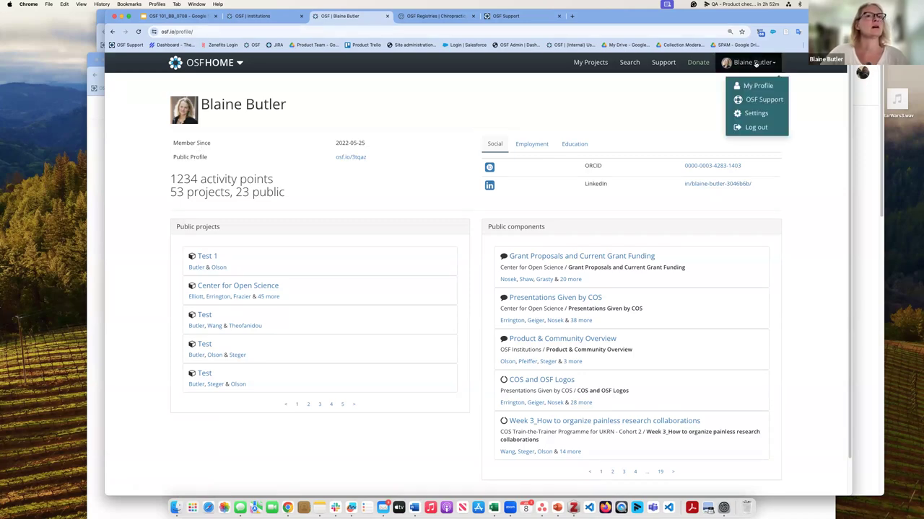
Step: Open the Account settings section and select the alternate email field
{"action": "left_click", "coordinate": [756, 113]}
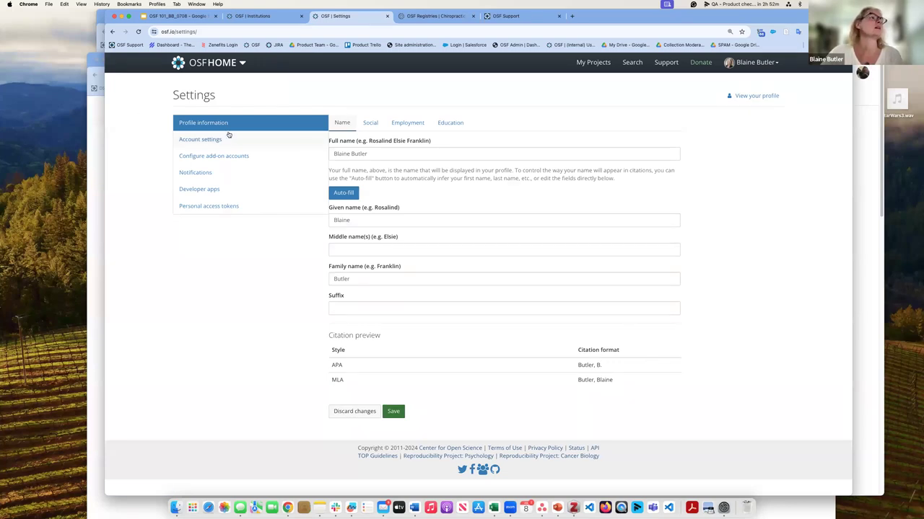
{"action": "left_click", "coordinate": [208, 140]}
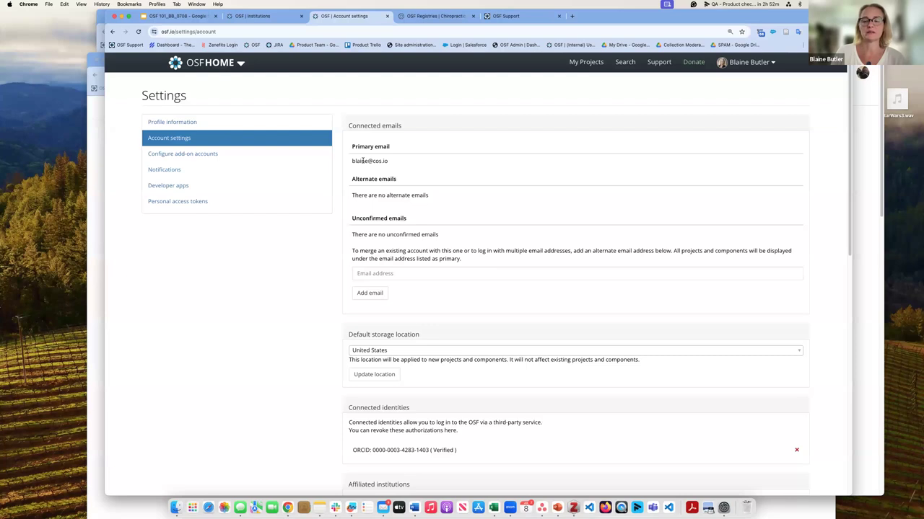
{"action": "left_click", "coordinate": [394, 274]}
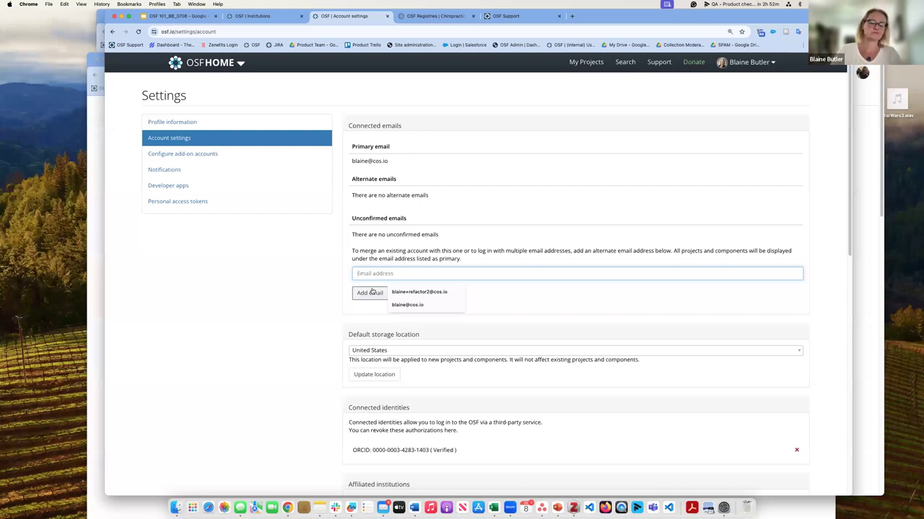
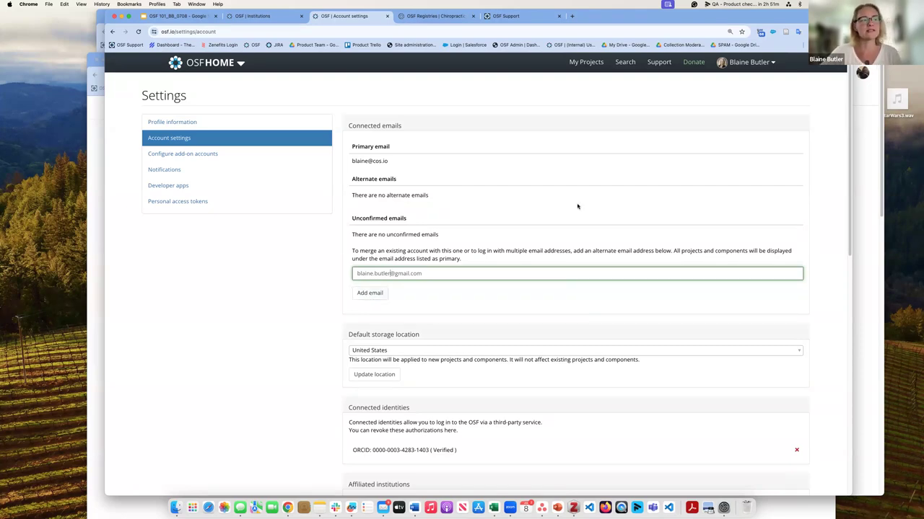
Step: Enter an alternate email address, then check the available default storage regions
{"action": "scroll", "coordinate": [585, 204], "scroll_direction": "down", "scroll_amount": 1}
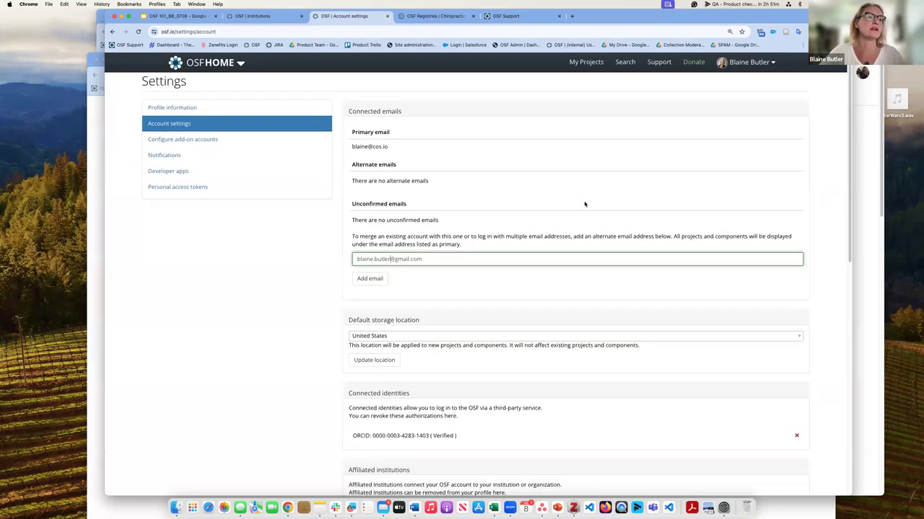
{"action": "scroll", "coordinate": [584, 204], "scroll_direction": "down", "scroll_amount": 2}
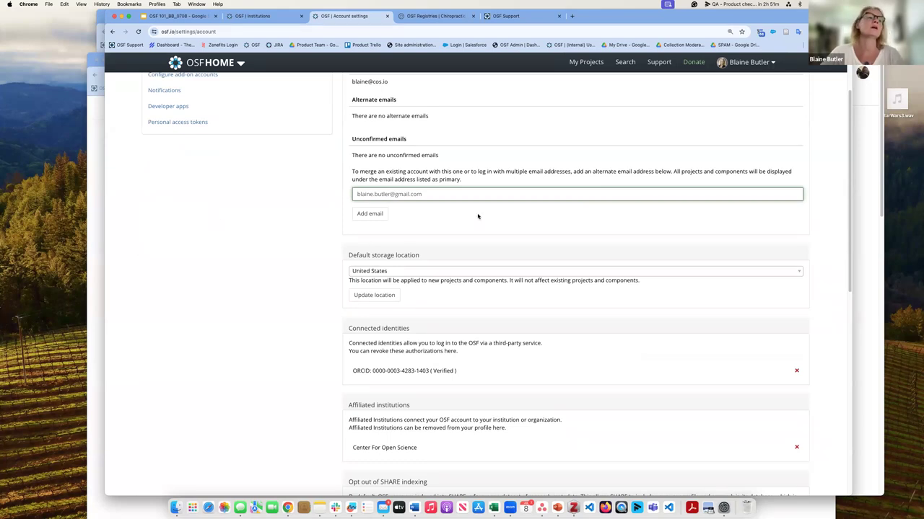
{"action": "left_click", "coordinate": [798, 272]}
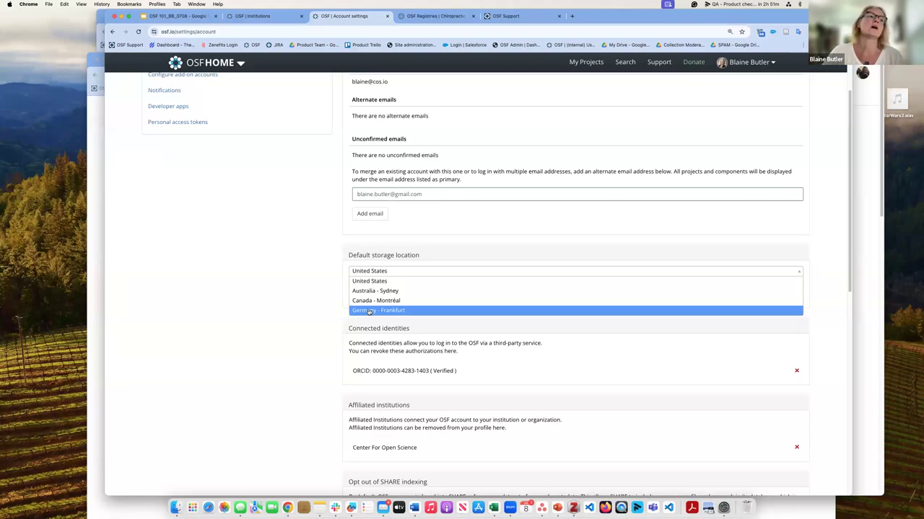
{"action": "left_click", "coordinate": [382, 282]}
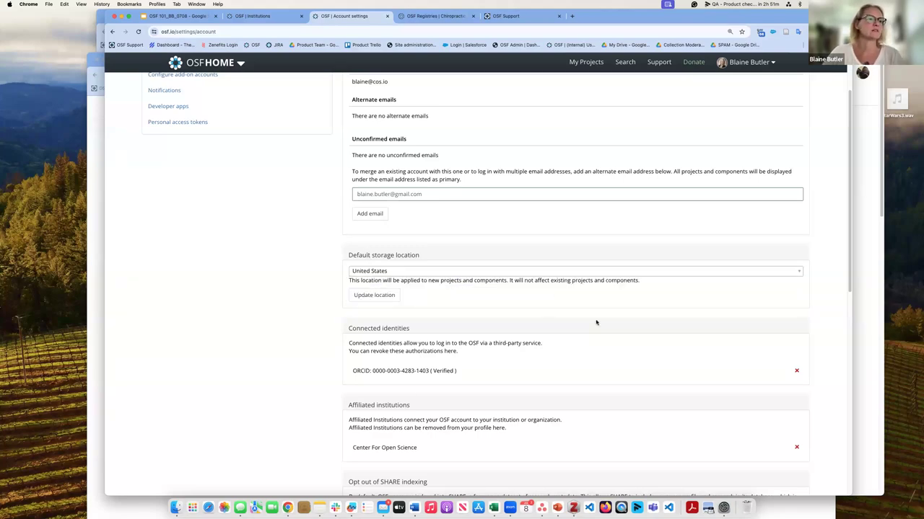
{"action": "scroll", "coordinate": [390, 223], "scroll_direction": "down", "scroll_amount": 3}
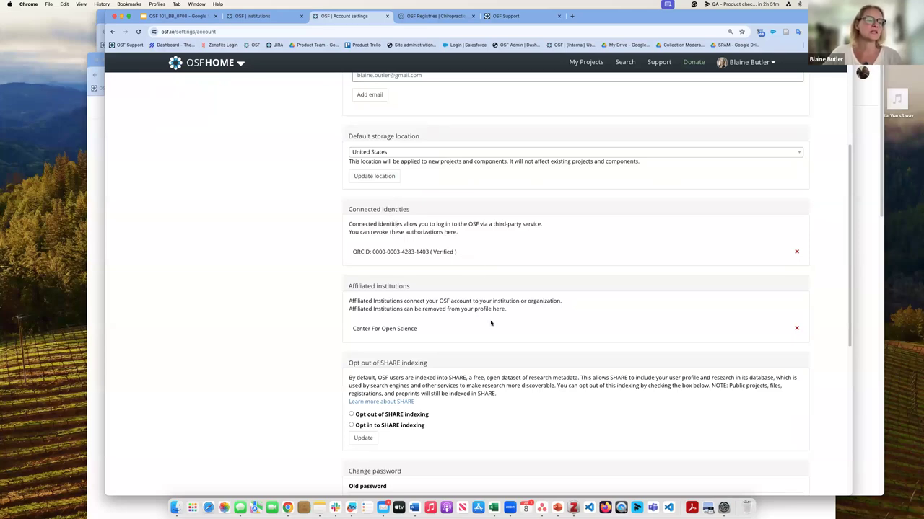
{"action": "scroll", "coordinate": [490, 324], "scroll_direction": "down", "scroll_amount": 8}
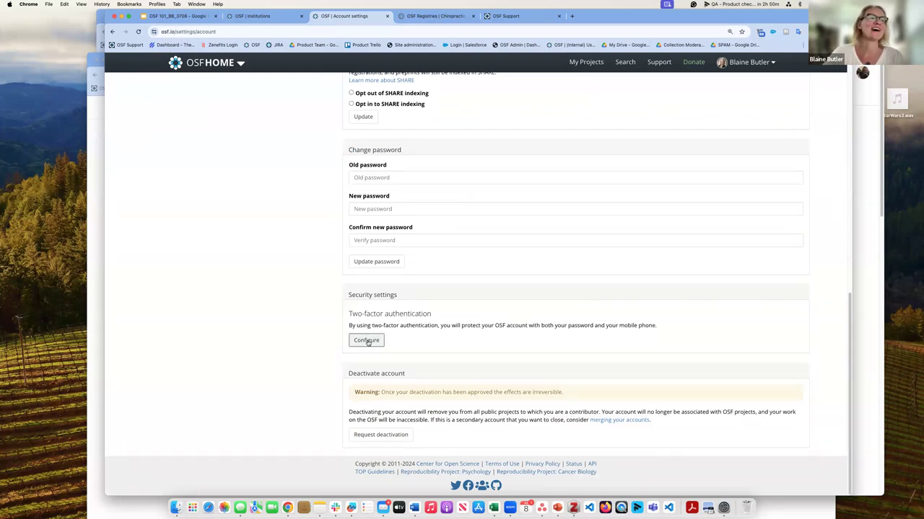
Step: Start two-factor authentication setup under Security settings, confirming Configure in the dialog
{"action": "left_click", "coordinate": [367, 342]}
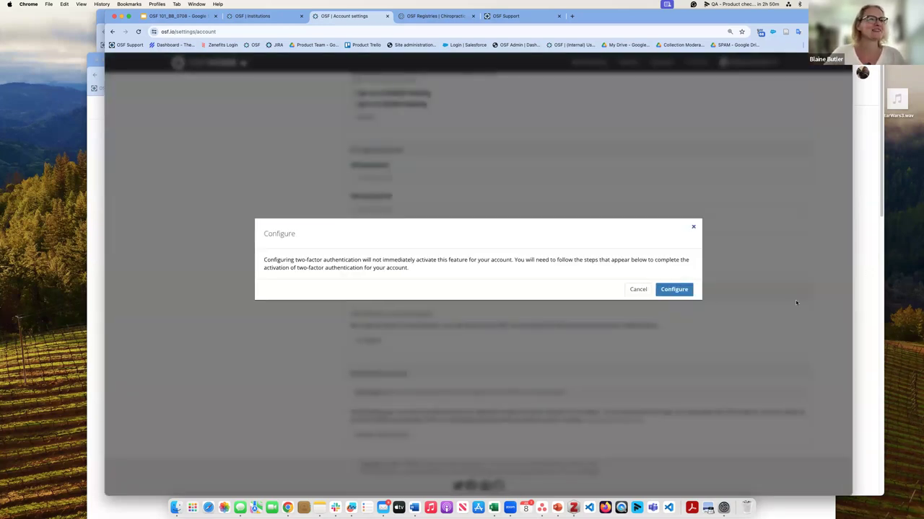
{"action": "left_click", "coordinate": [674, 290]}
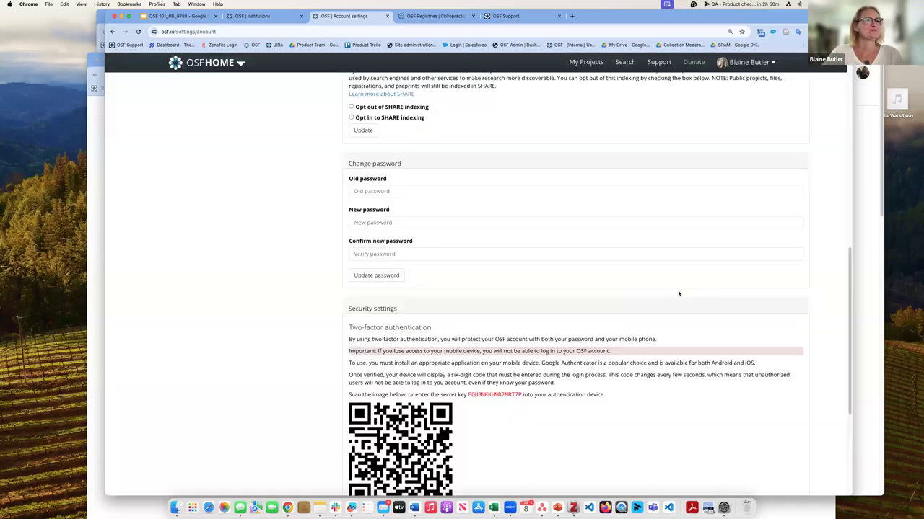
{"action": "scroll", "coordinate": [600, 284], "scroll_direction": "down", "scroll_amount": 1}
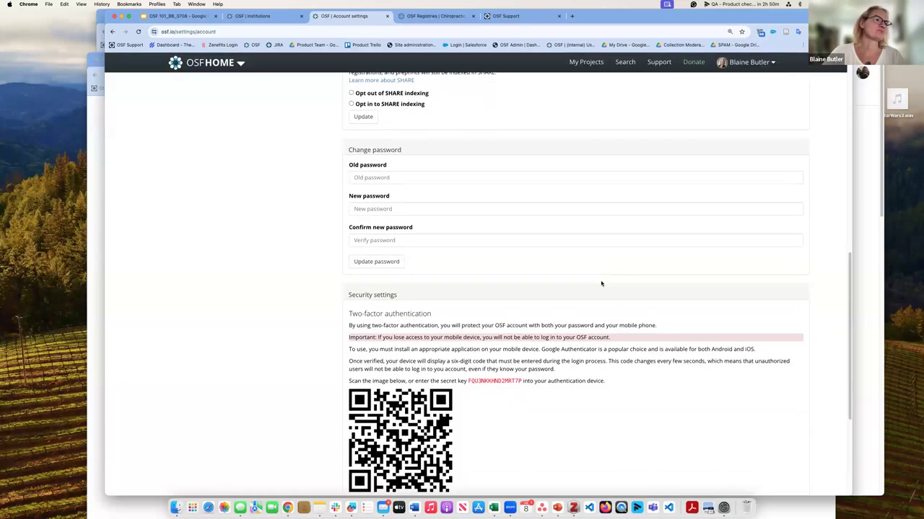
{"action": "scroll", "coordinate": [601, 284], "scroll_direction": "down", "scroll_amount": 2}
{"action": "scroll", "coordinate": [601, 283], "scroll_direction": "down", "scroll_amount": 1}
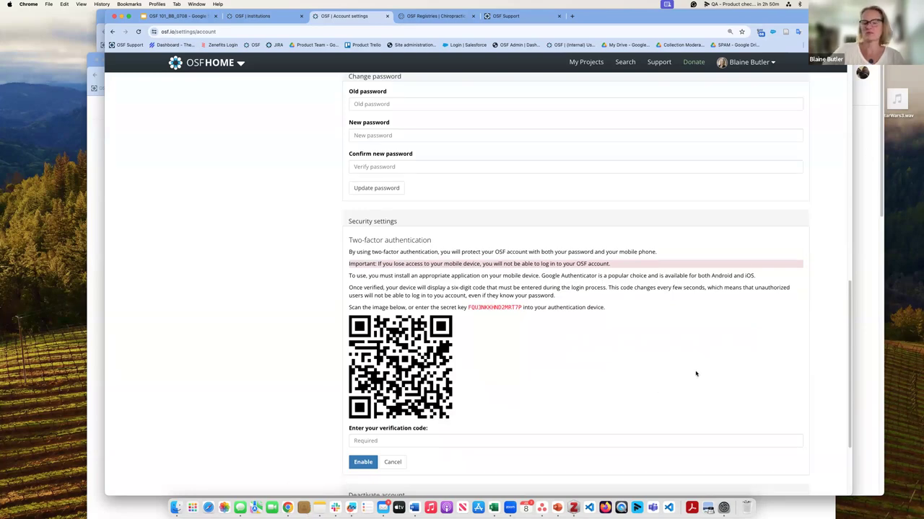
{"action": "scroll", "coordinate": [517, 207], "scroll_direction": "up", "scroll_amount": 10}
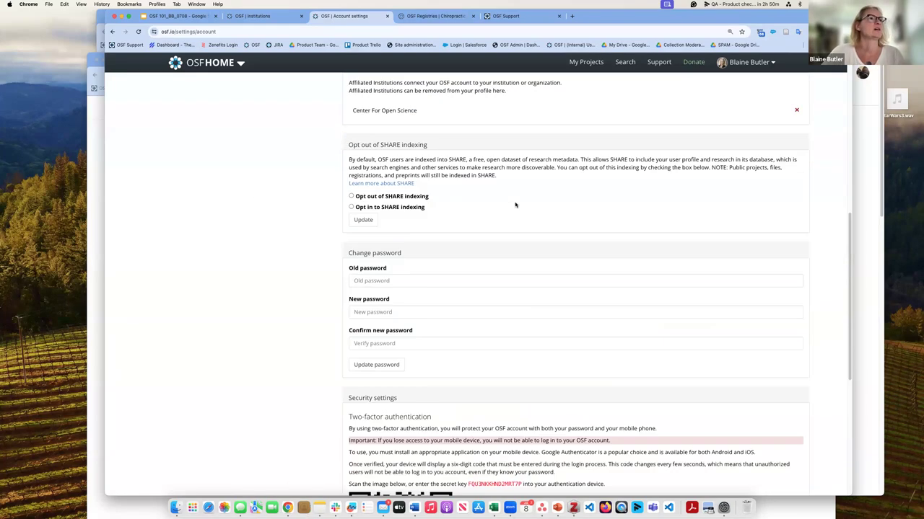
{"action": "scroll", "coordinate": [136, 176], "scroll_direction": "up", "scroll_amount": 1}
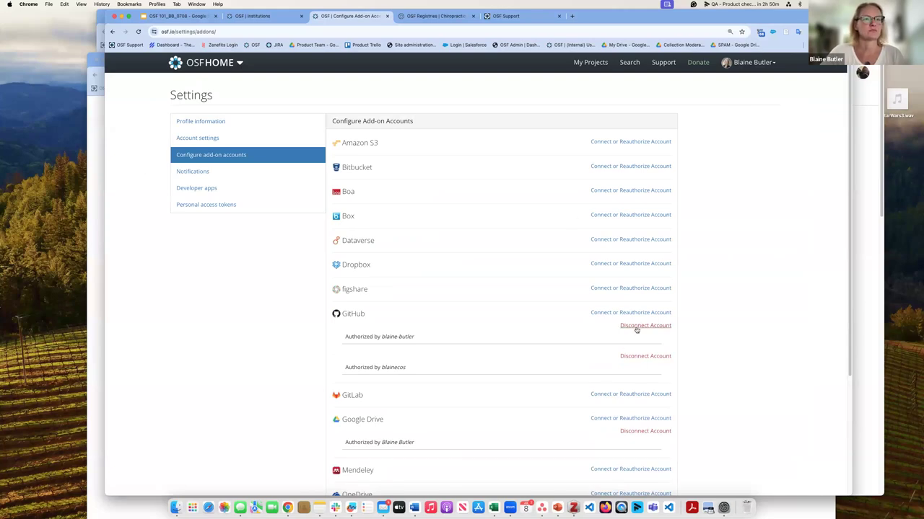
Step: Disconnect both GitHub accounts, Google Drive and Zotero, confirming each removal
{"action": "left_click", "coordinate": [638, 328]}
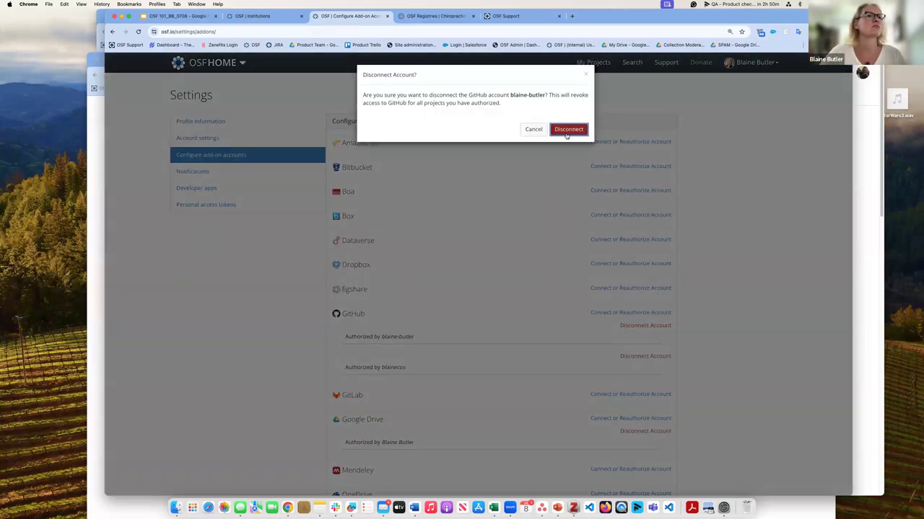
{"action": "left_click", "coordinate": [568, 130]}
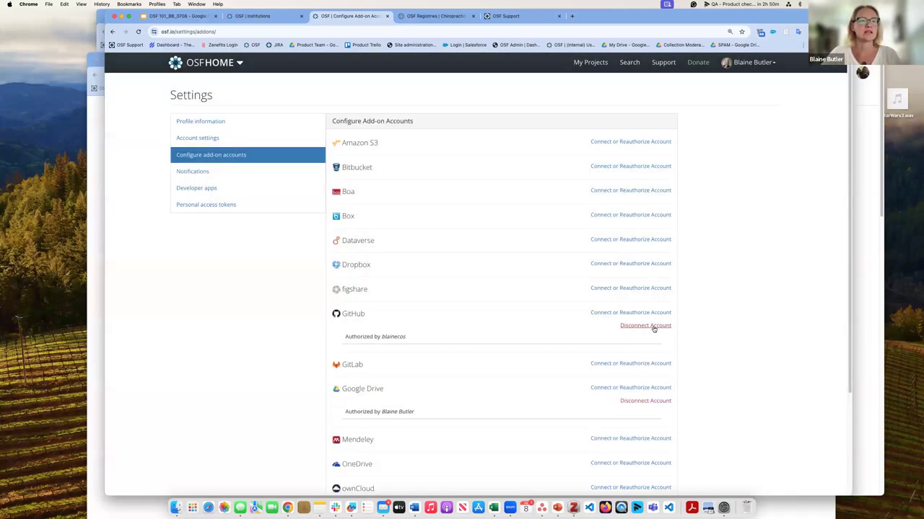
{"action": "left_click", "coordinate": [653, 327]}
{"action": "left_click", "coordinate": [568, 130]}
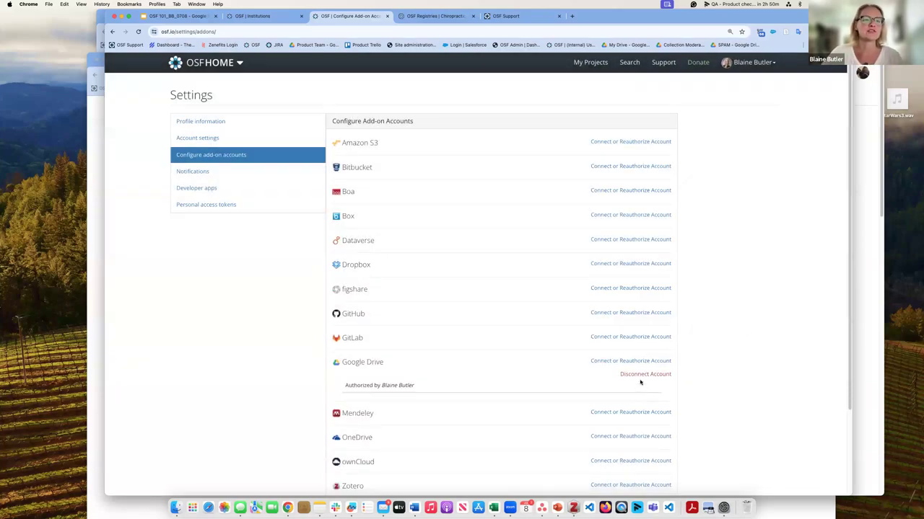
{"action": "left_click", "coordinate": [643, 375]}
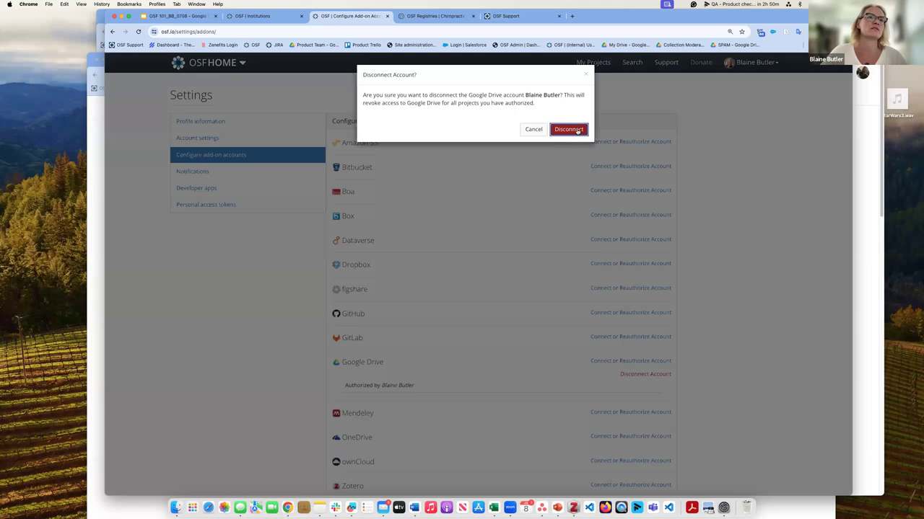
{"action": "left_click", "coordinate": [577, 132]}
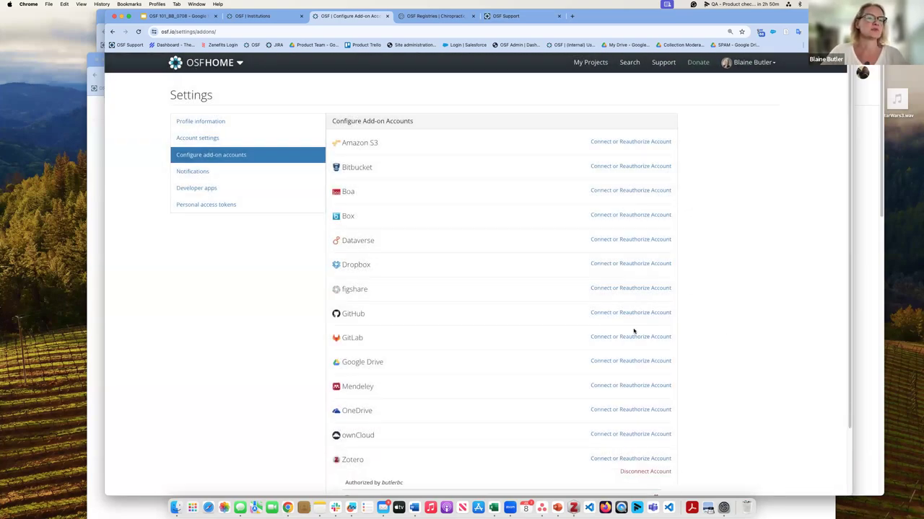
{"action": "scroll", "coordinate": [633, 359], "scroll_direction": "down", "scroll_amount": 2}
{"action": "left_click", "coordinate": [642, 413]}
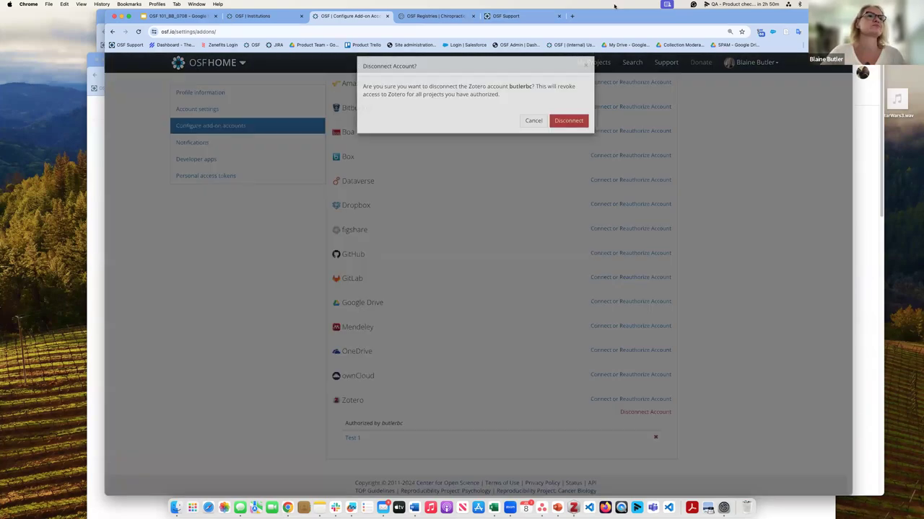
{"action": "left_click", "coordinate": [571, 134]}
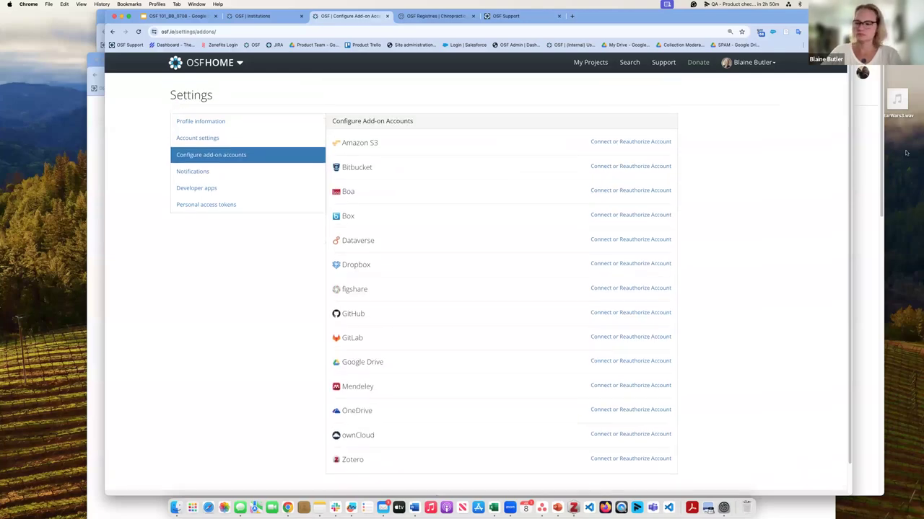
{"action": "left_click", "coordinate": [629, 63]}
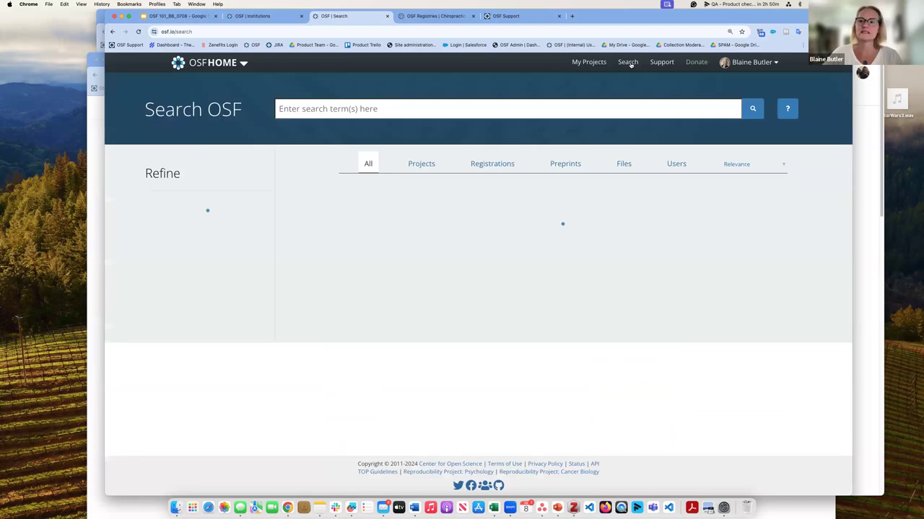
Step: Filter OSF project search to National Science Foundation funding and CC-By Attribution 4.0 International license, leaving 15 results
{"action": "left_click", "coordinate": [330, 109]}
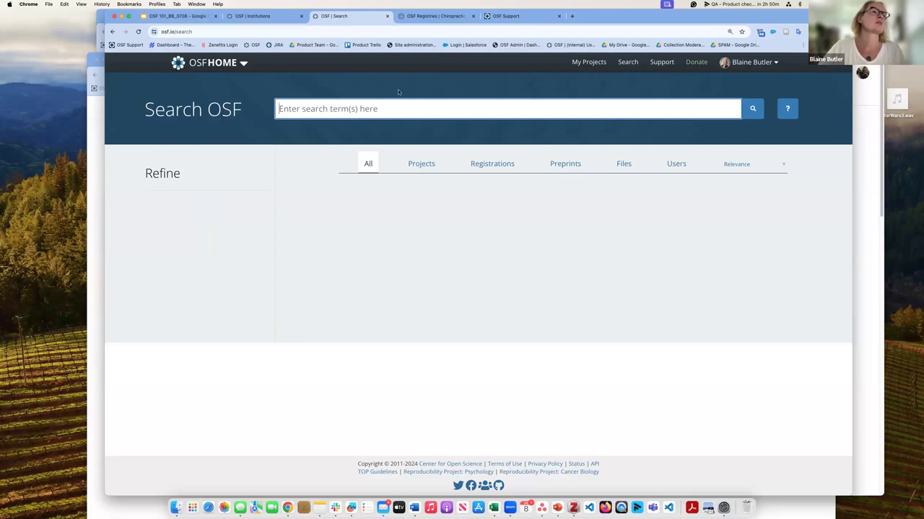
{"action": "left_click", "coordinate": [423, 164]}
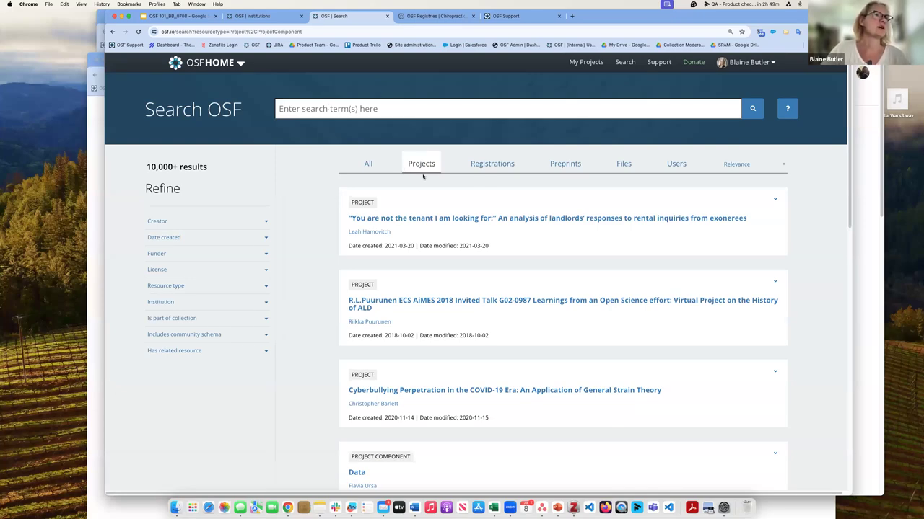
{"action": "left_click", "coordinate": [267, 253]}
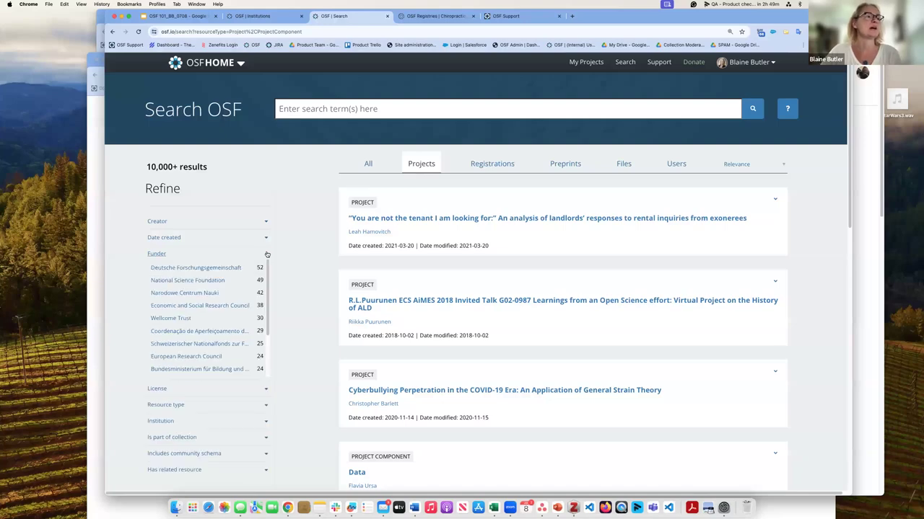
{"action": "left_click", "coordinate": [219, 282]}
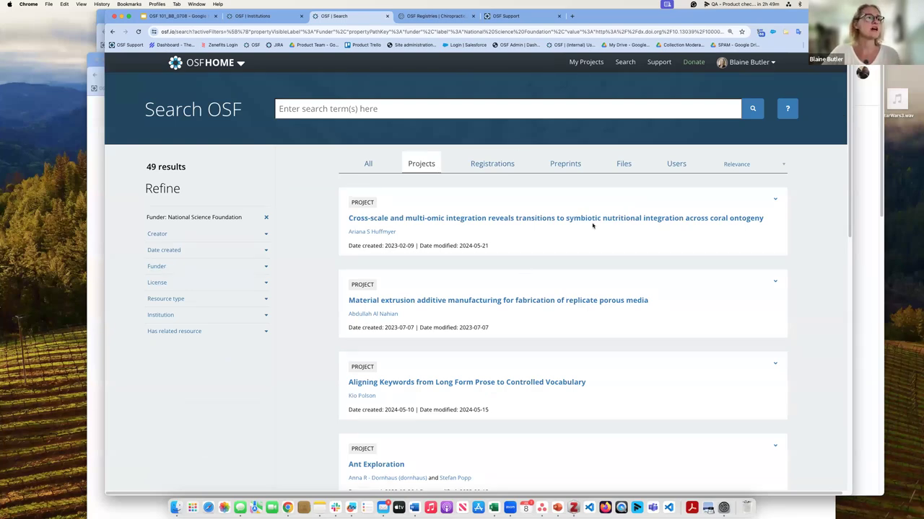
{"action": "left_click", "coordinate": [266, 284]}
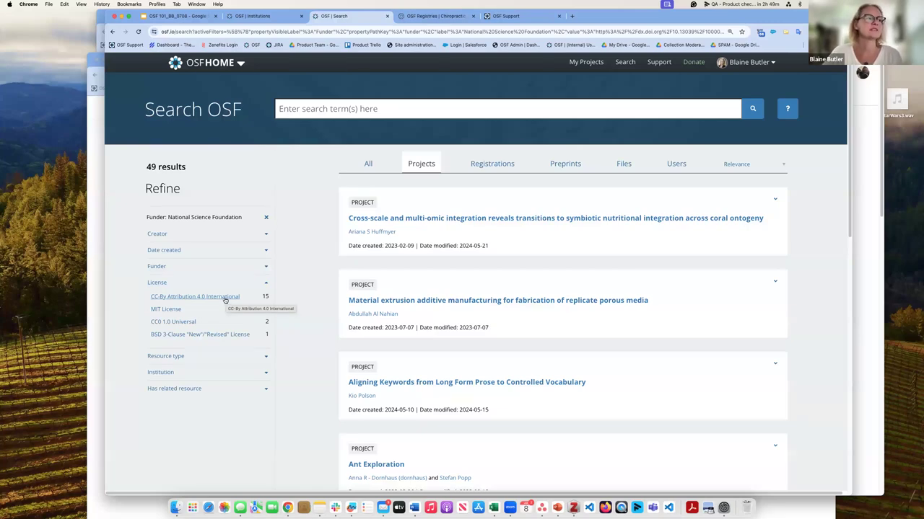
{"action": "left_click", "coordinate": [225, 298]}
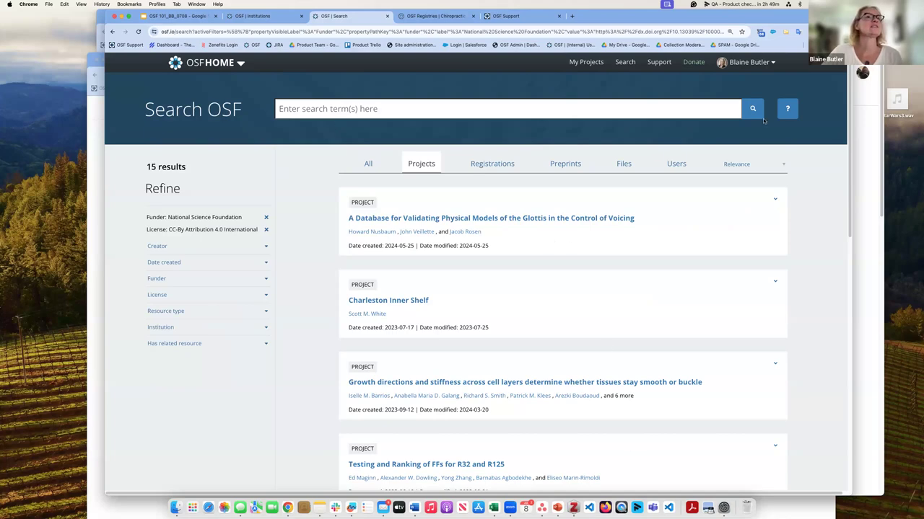
{"action": "left_click", "coordinate": [160, 32]}
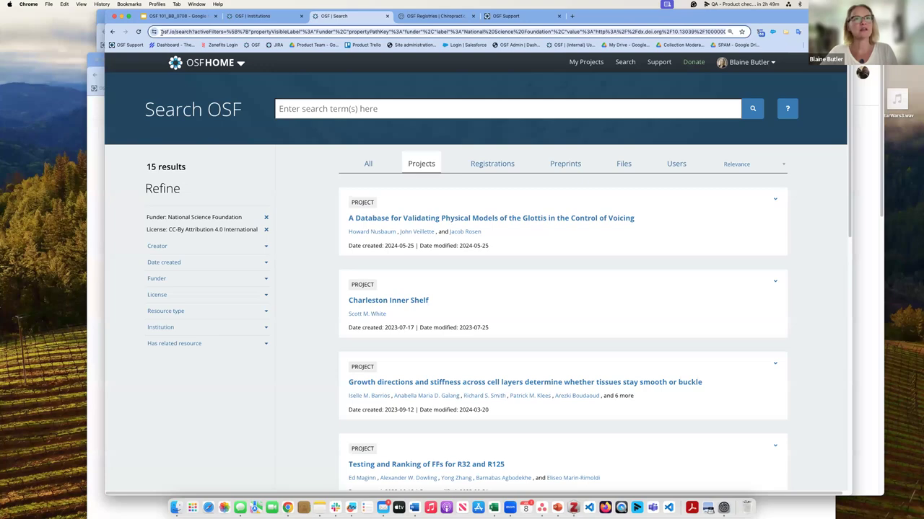
Step: Load the filtered OSF search link in a new window under another Chrome profile
{"action": "left_click", "coordinate": [797, 32]}
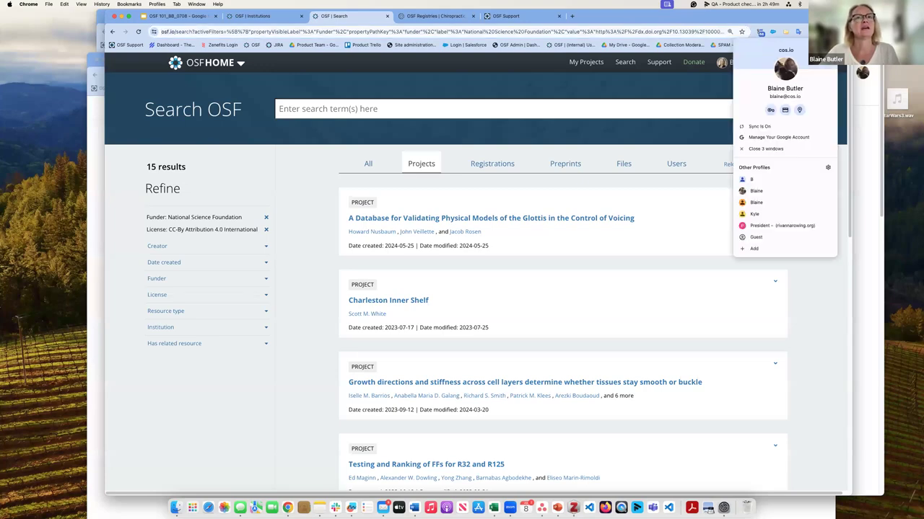
{"action": "left_click", "coordinate": [771, 192]}
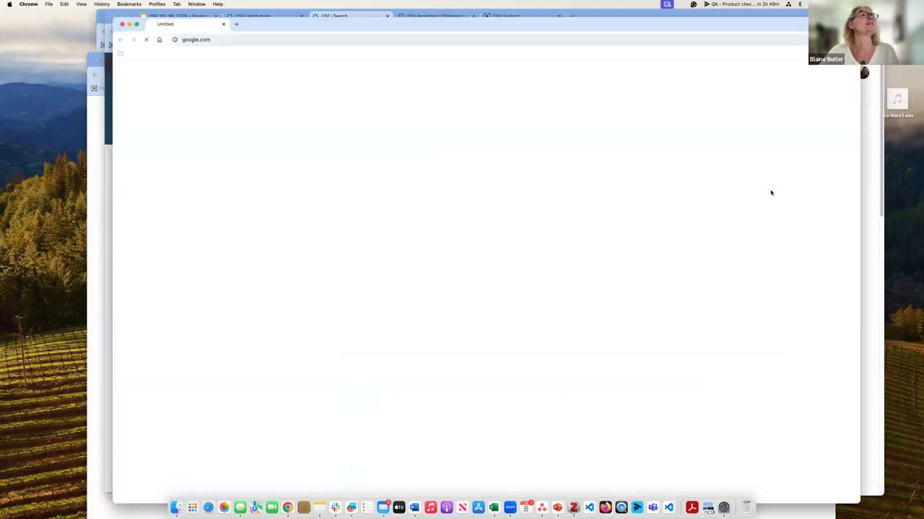
{"action": "left_click", "coordinate": [221, 41]}
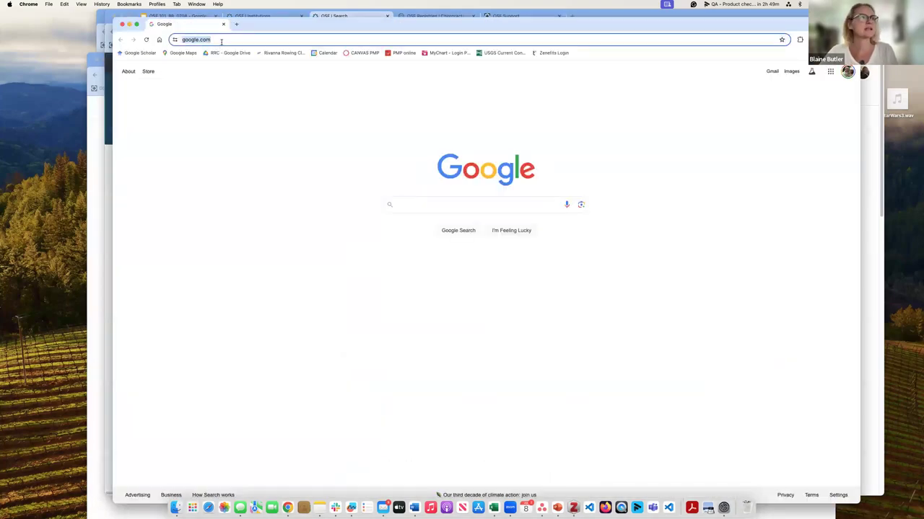
{"action": "key", "text": "cmd+v"}
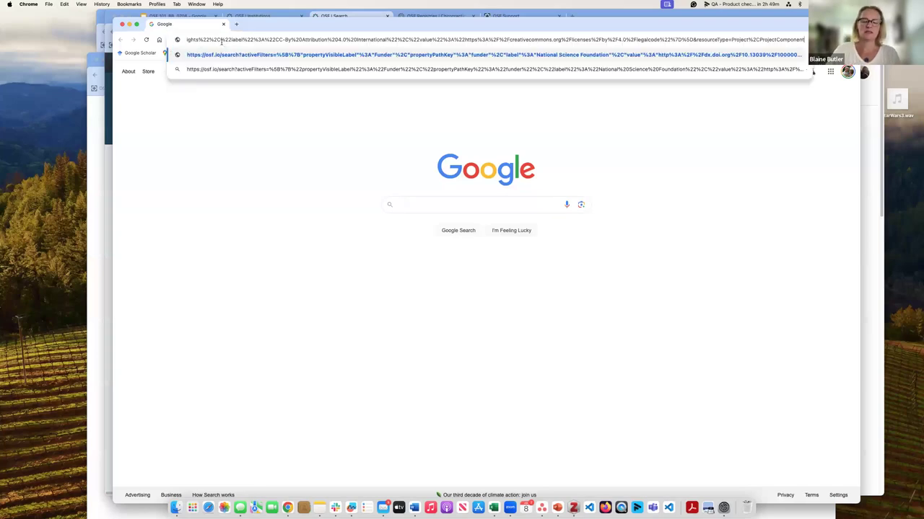
{"action": "key", "text": "Return"}
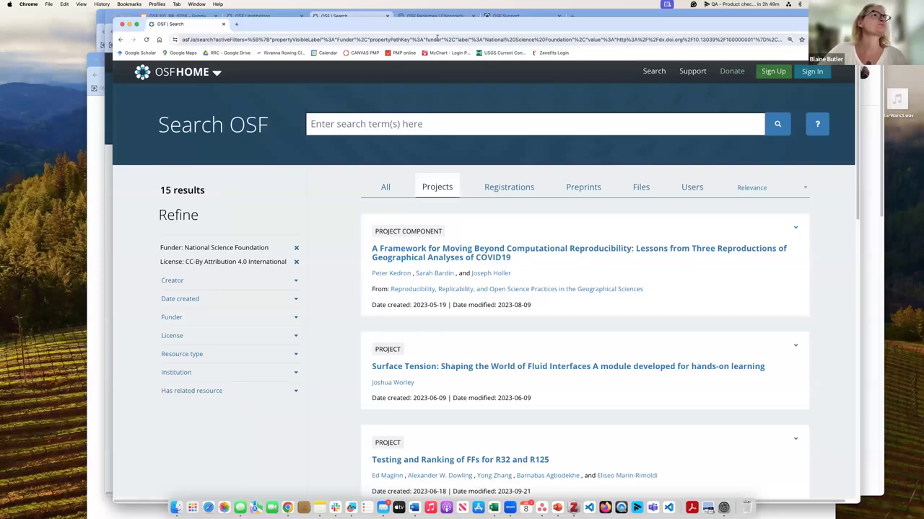
Step: Back in the original search, remove the National Science Foundation funder and CC-By license filters
{"action": "key", "text": "super+m"}
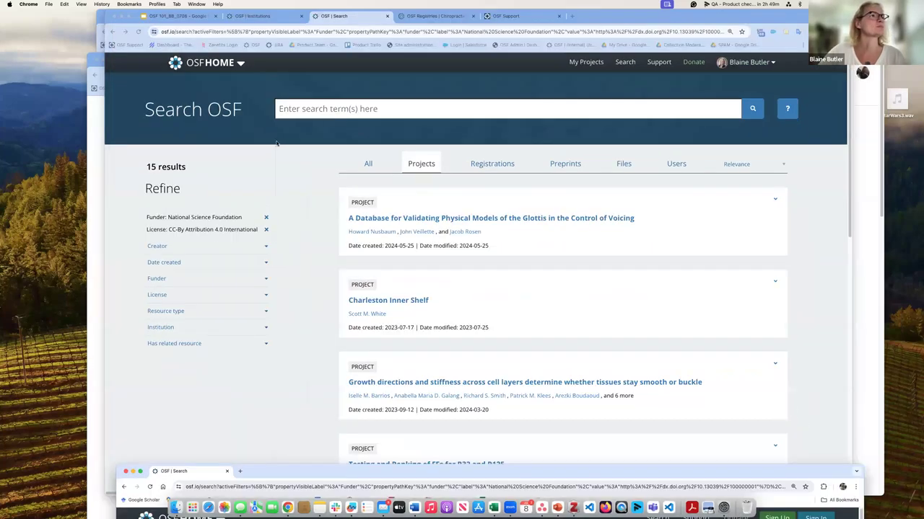
{"action": "left_click", "coordinate": [265, 217]}
{"action": "left_click", "coordinate": [265, 218]}
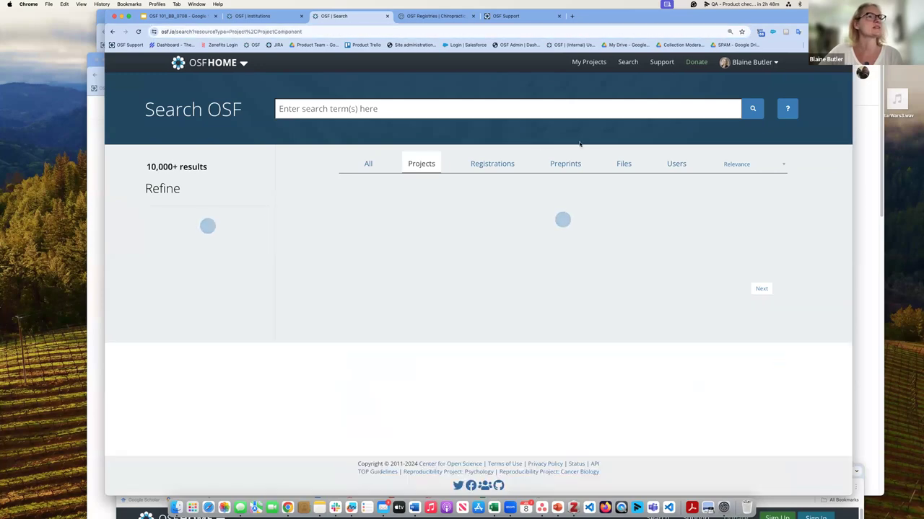
Step: Show only registrations with related Data (550 results), then return to the OSF 101 slide deck
{"action": "left_click", "coordinate": [502, 165]}
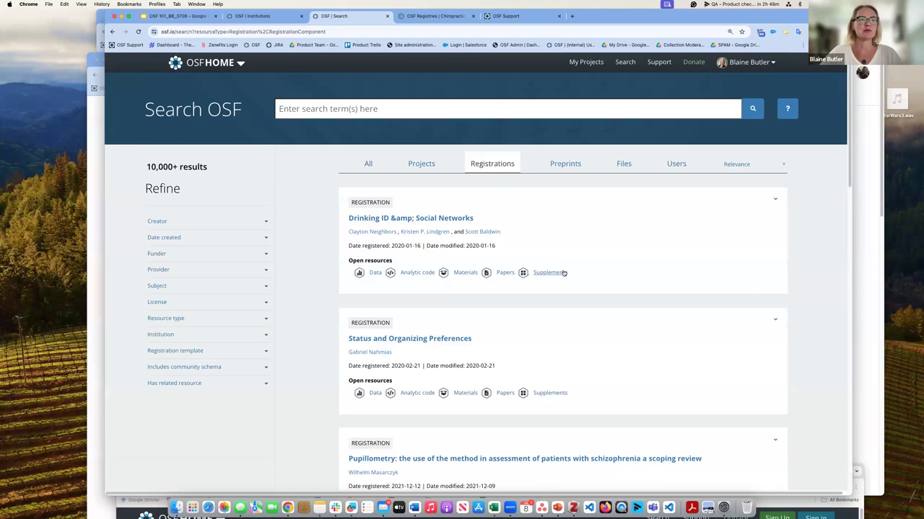
{"action": "left_click", "coordinate": [266, 387]}
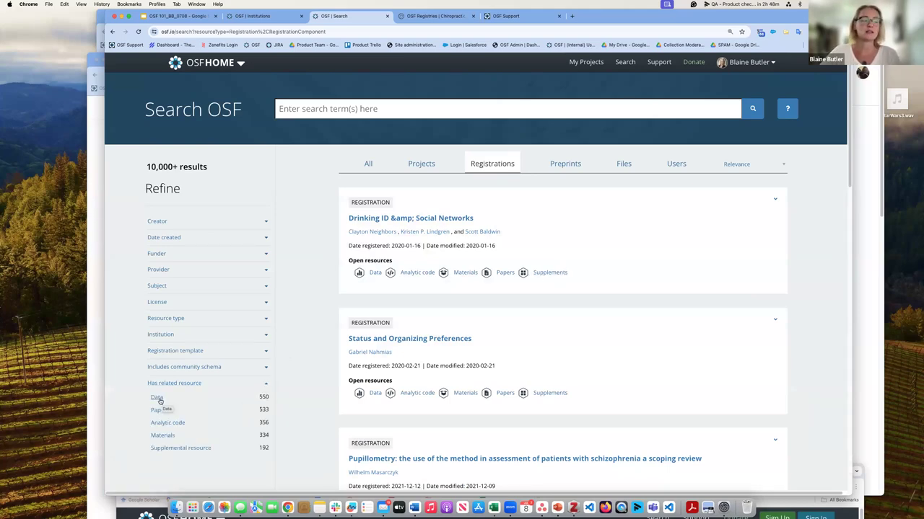
{"action": "left_click", "coordinate": [157, 397]}
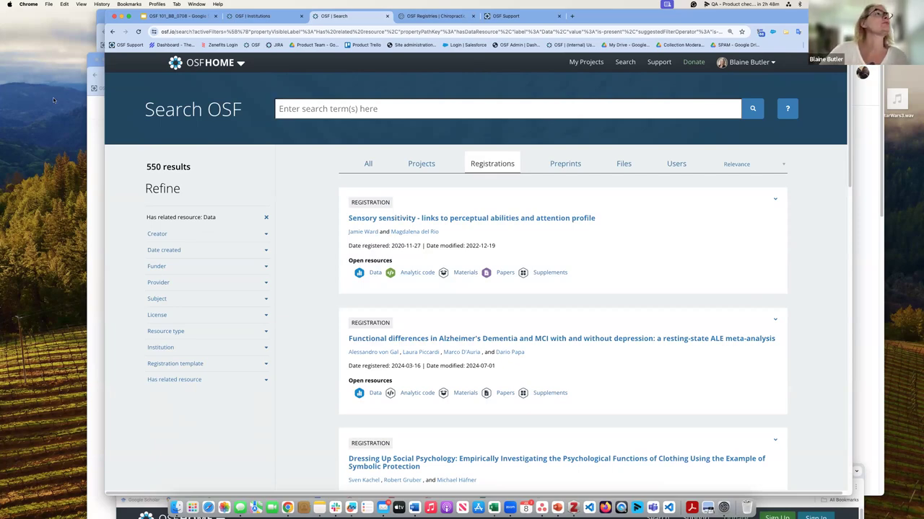
{"action": "left_click", "coordinate": [177, 16]}
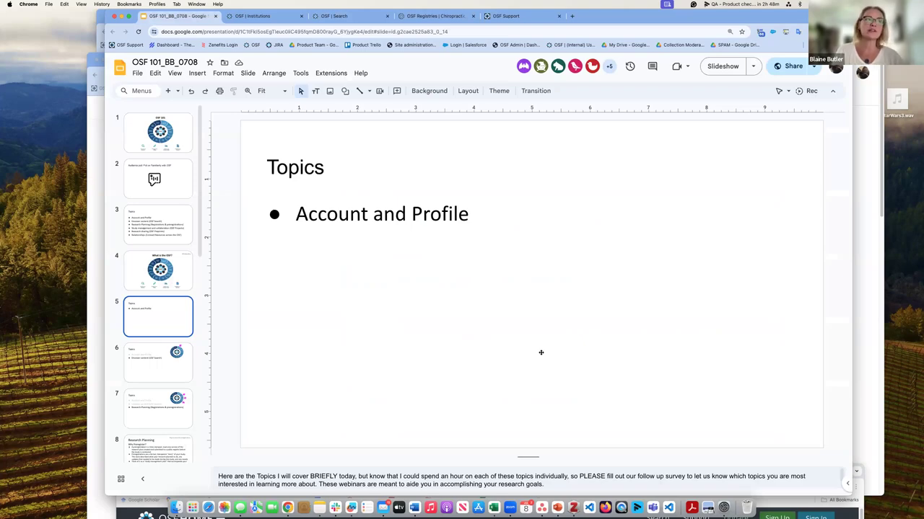
Step: Step through the topic slides to slide 8, 'Research Planning: Why Preregister?'
{"action": "key", "text": "Up"}
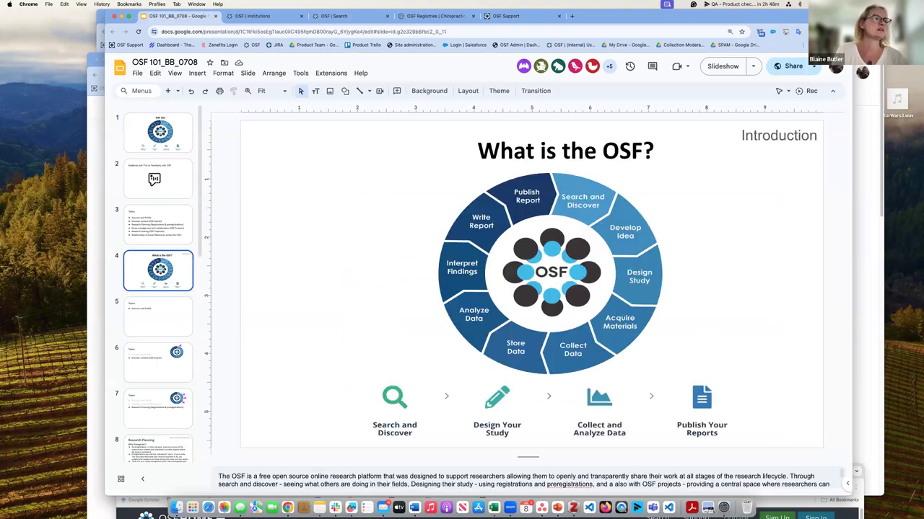
{"action": "left_click", "coordinate": [158, 363]}
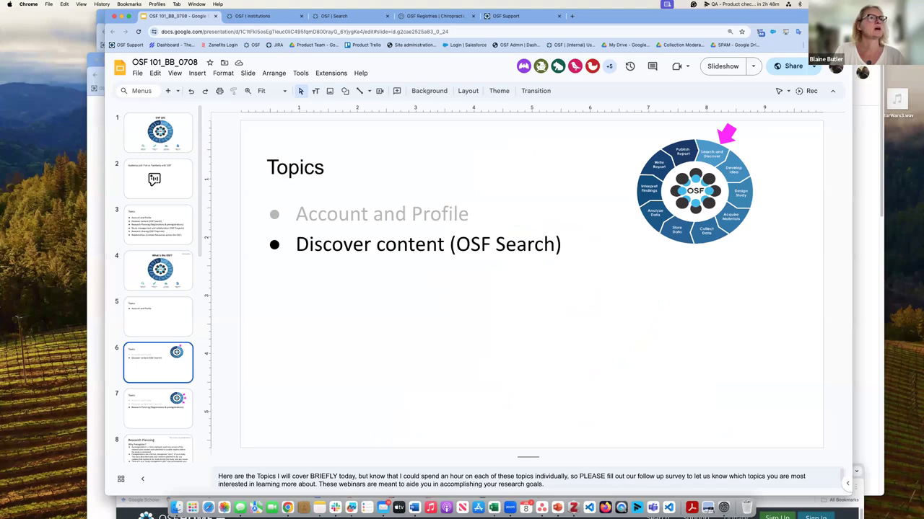
{"action": "key", "text": "Down"}
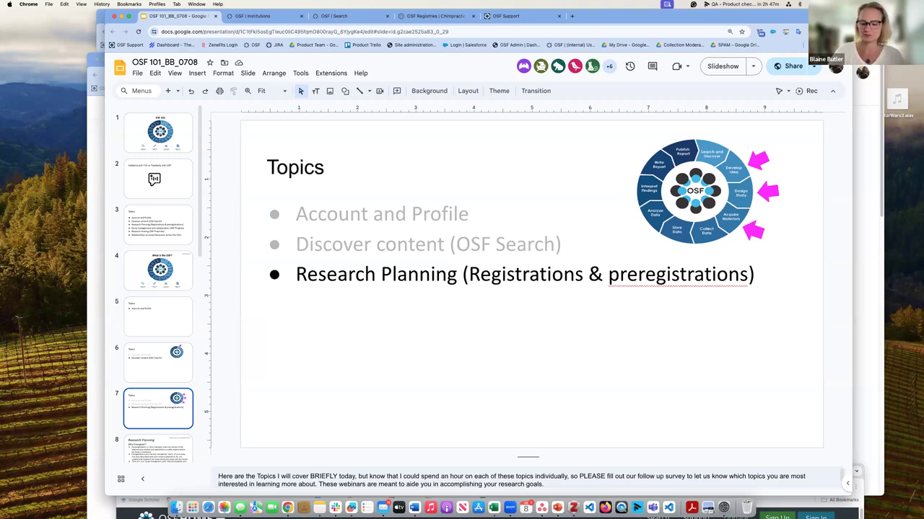
{"action": "key", "text": "Down"}
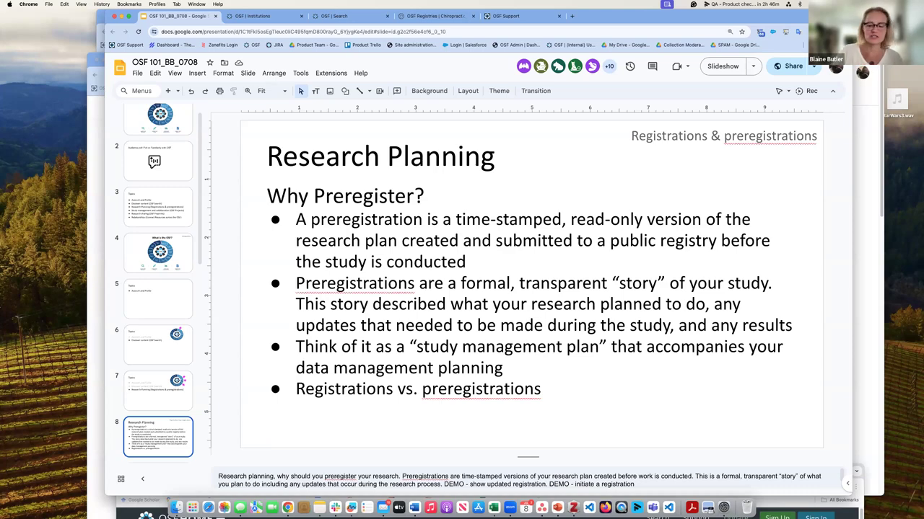
Step: Advance to slide 9, comparing preregistration and registration across Design, Conduct, Report and Publish
{"action": "key", "text": "Down"}
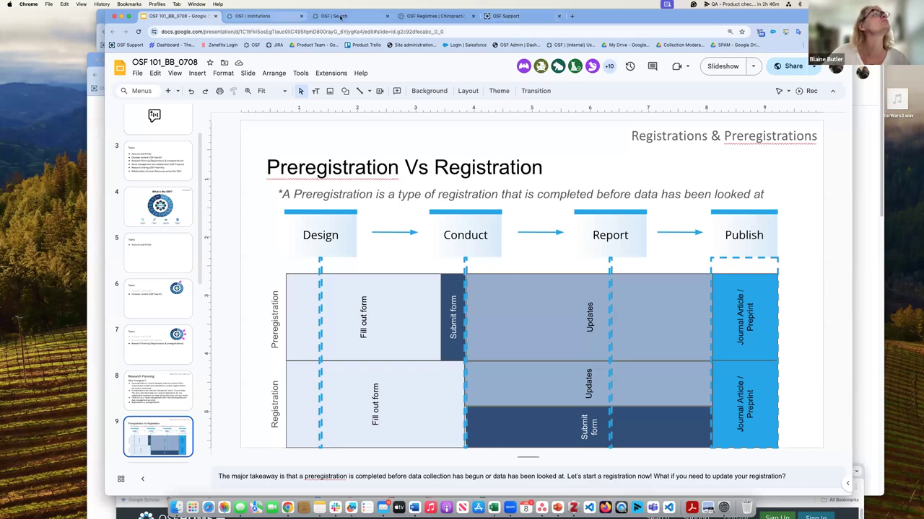
Step: From the OSF search tab, go to OSF Registries and start an Add New Registration form
{"action": "left_click", "coordinate": [263, 16]}
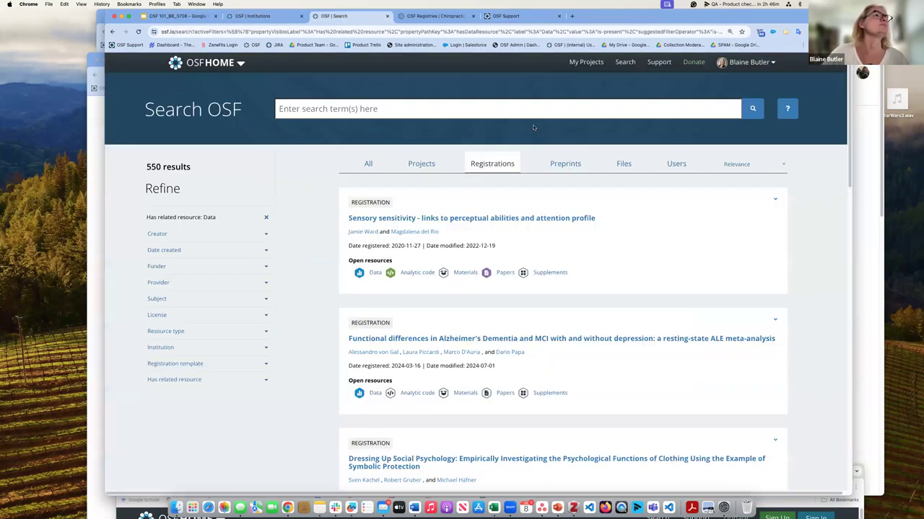
{"action": "left_click", "coordinate": [354, 16]}
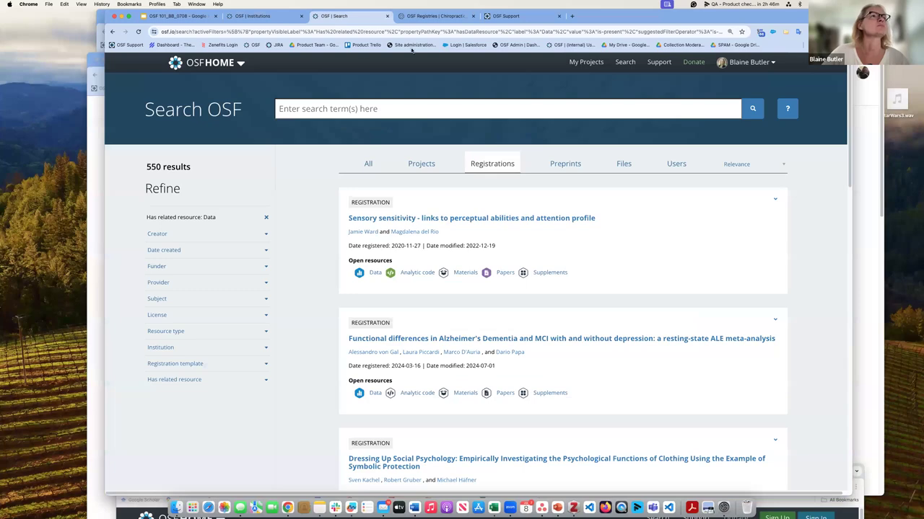
{"action": "left_click", "coordinate": [229, 63]}
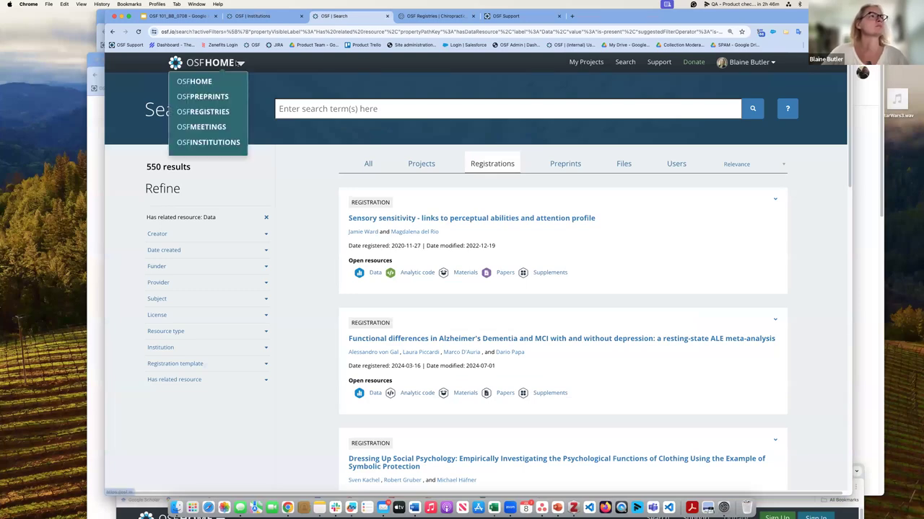
{"action": "left_click", "coordinate": [234, 110]}
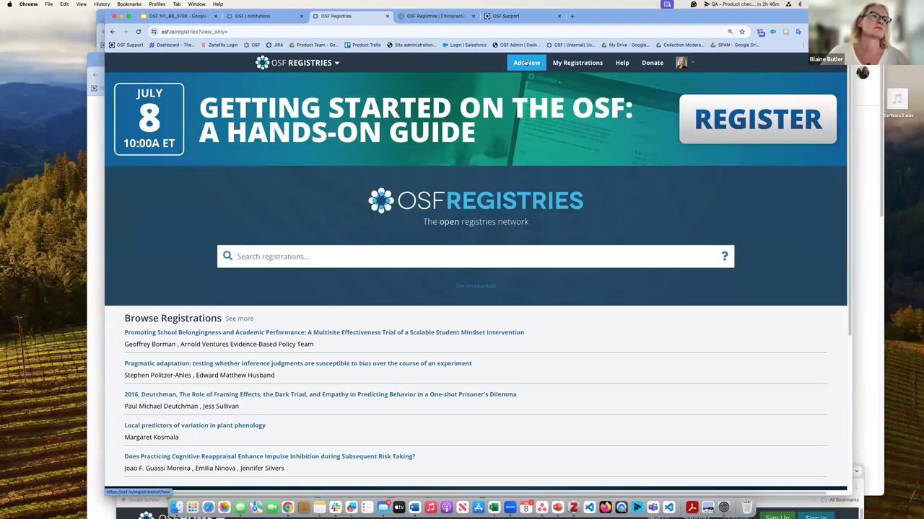
{"action": "left_click", "coordinate": [526, 63]}
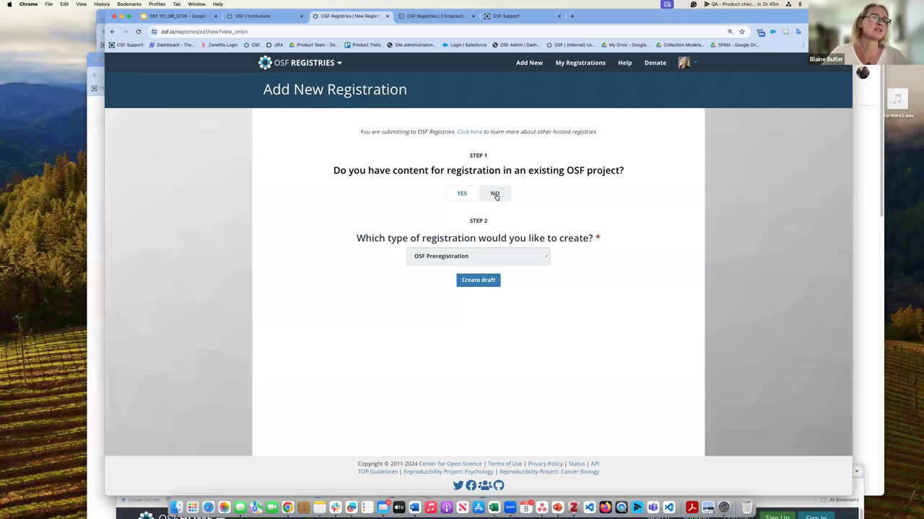
Step: Review registration templates keeping OSF Preregistration, then open OSF Support's Registrations & Preregistrations guides
{"action": "left_click", "coordinate": [544, 259]}
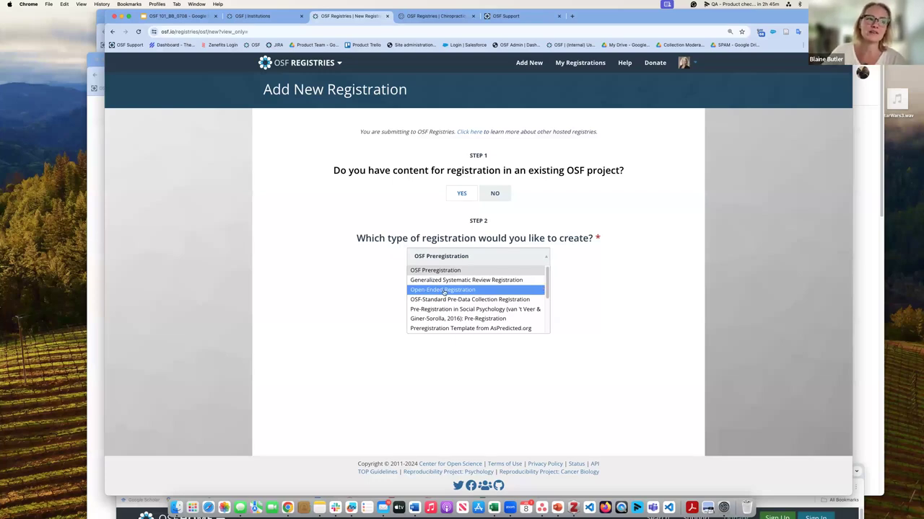
{"action": "left_click", "coordinate": [590, 321]}
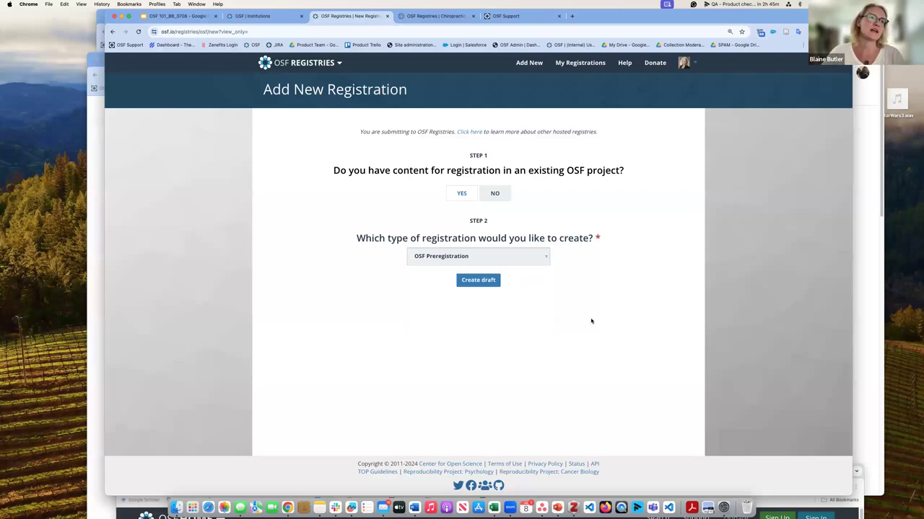
{"action": "left_click", "coordinate": [524, 18]}
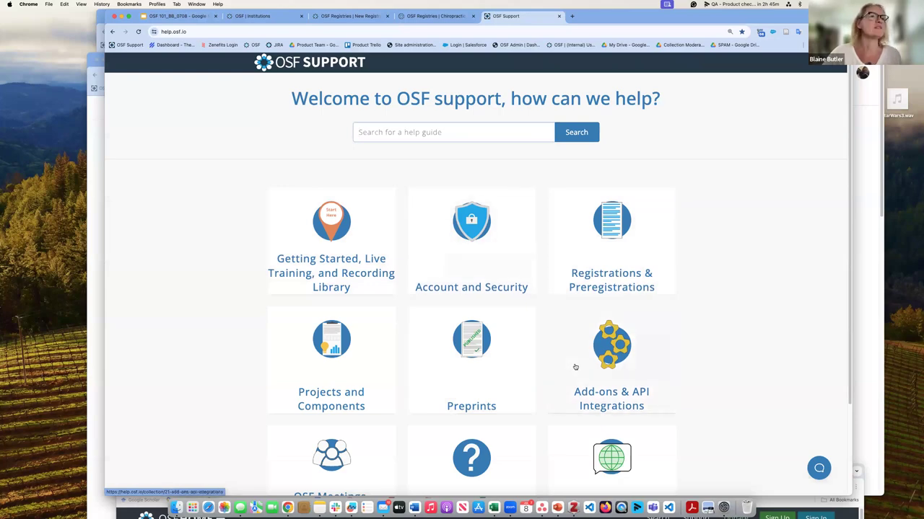
{"action": "scroll", "coordinate": [575, 368], "scroll_direction": "down", "scroll_amount": 2}
{"action": "left_click", "coordinate": [610, 189]}
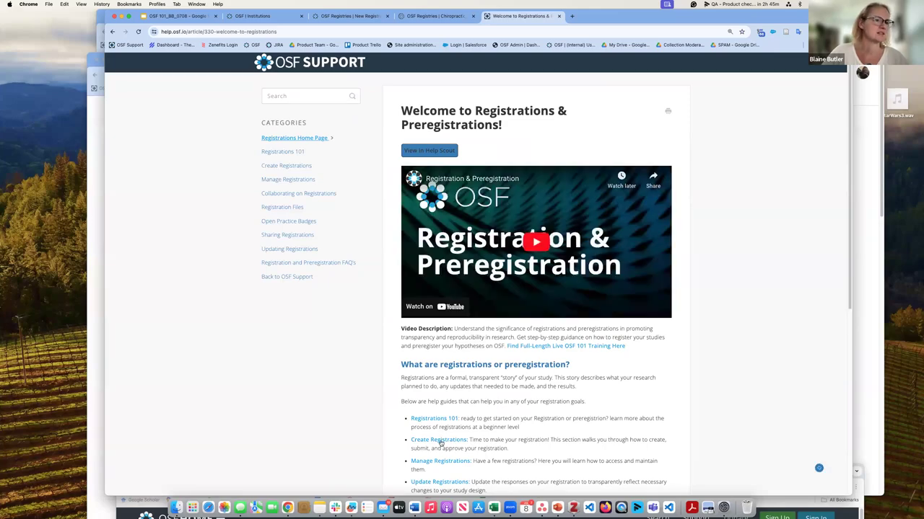
Step: Go through Registrations 101 and Create Registrations to the 'Select a Registration Template' guide
{"action": "left_click", "coordinate": [444, 418]}
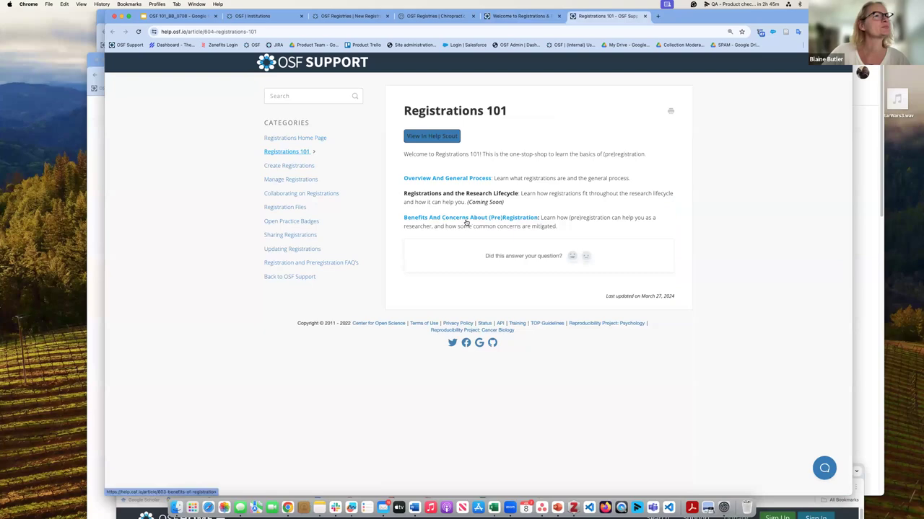
{"action": "left_click", "coordinate": [289, 166]}
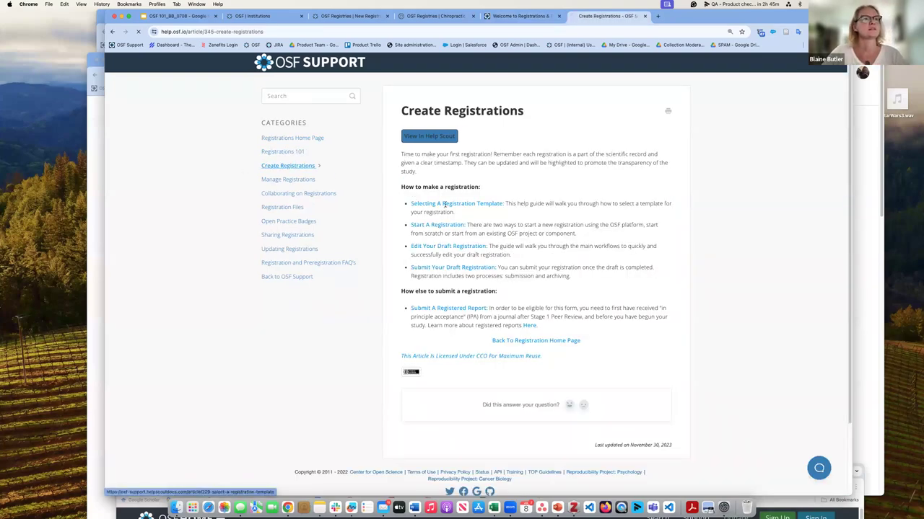
{"action": "left_click", "coordinate": [444, 204]}
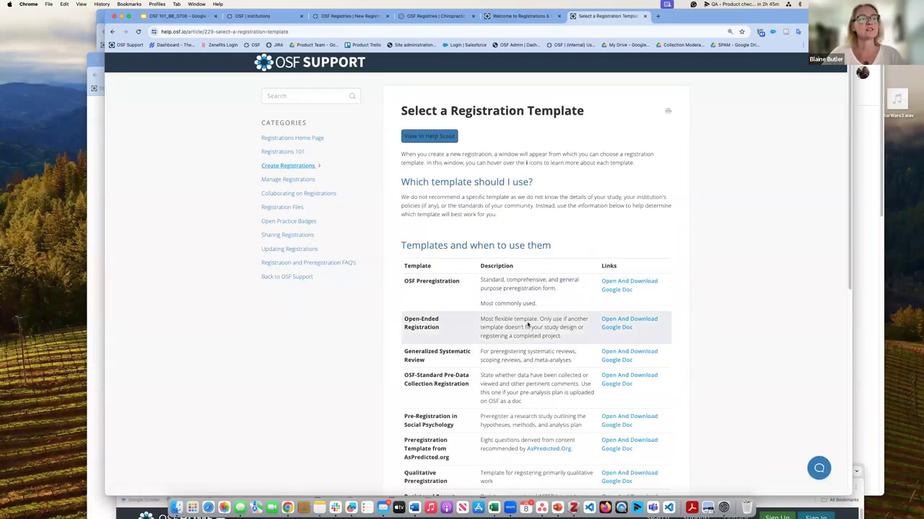
{"action": "scroll", "coordinate": [628, 295], "scroll_direction": "down", "scroll_amount": 4}
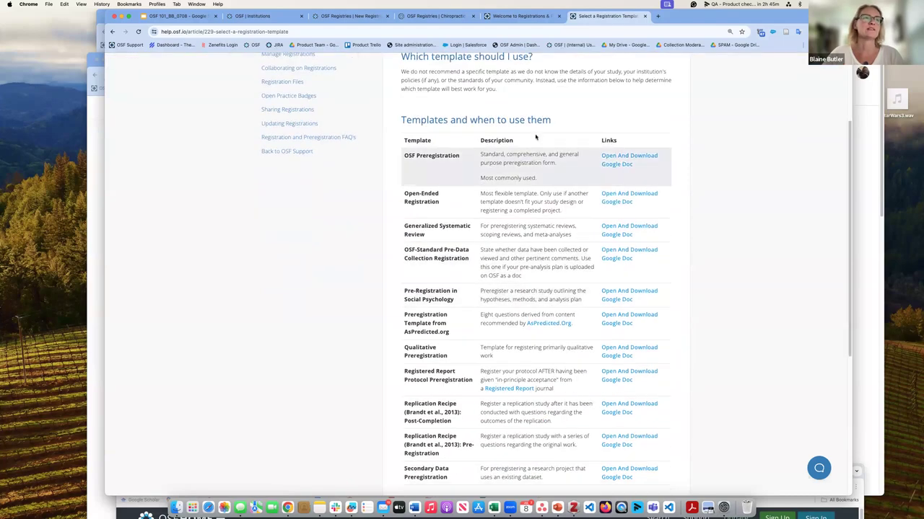
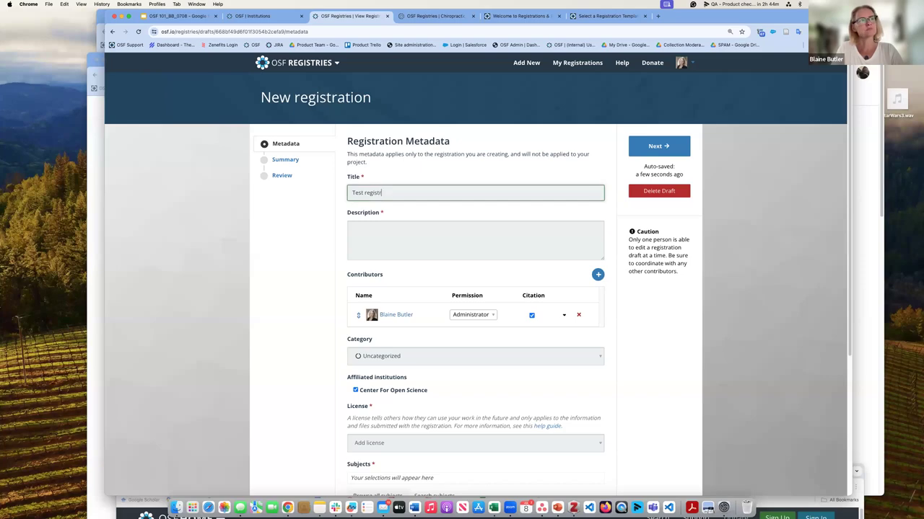
Step: Complete the title as 'Test registration', add description 'teest test test test', and open the contributor search
{"action": "type", "text": "tion"}
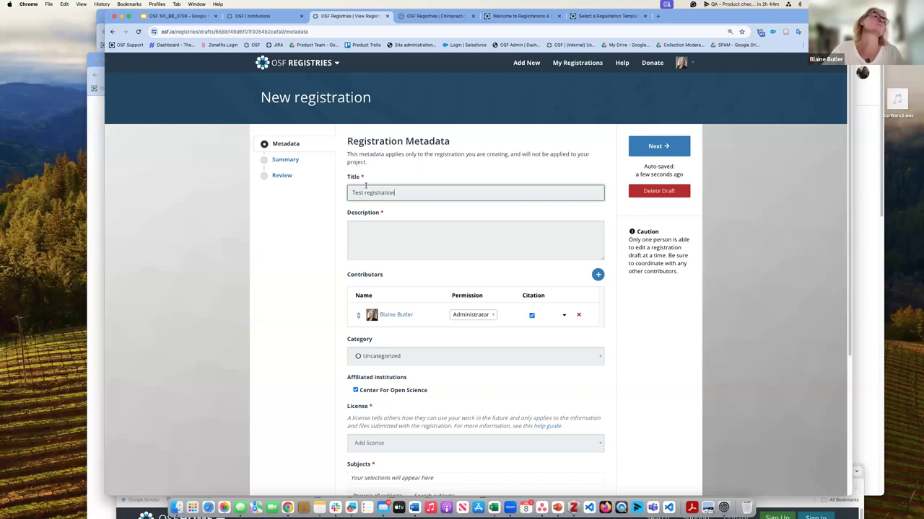
{"action": "left_click", "coordinate": [377, 234]}
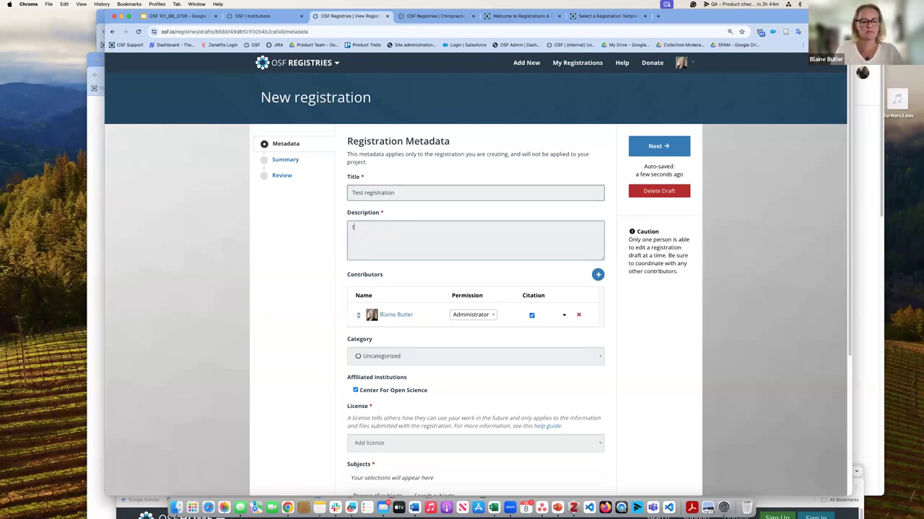
{"action": "type", "text": "teest te"}
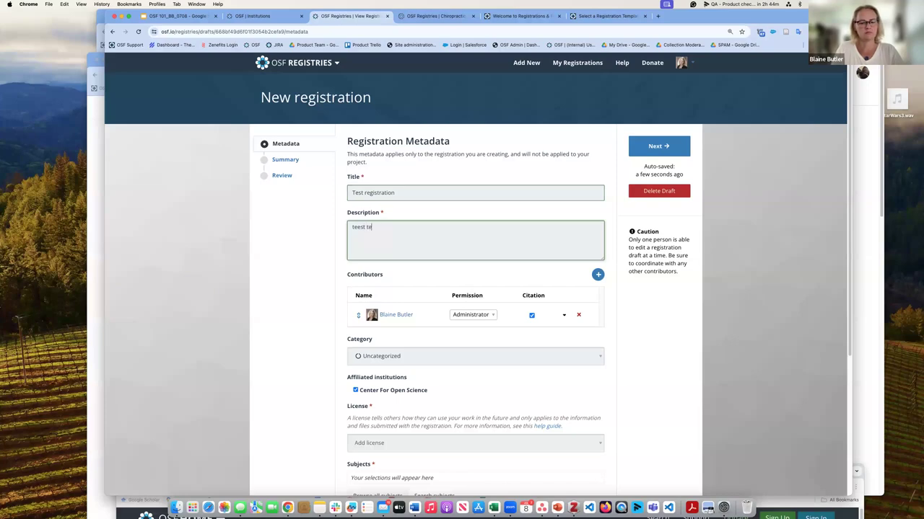
{"action": "type", "text": "st test test"}
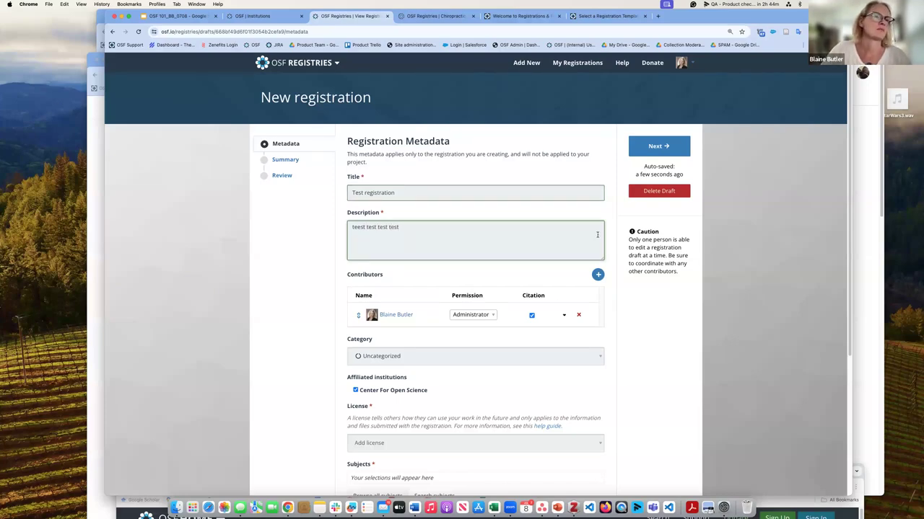
{"action": "left_click", "coordinate": [597, 274]}
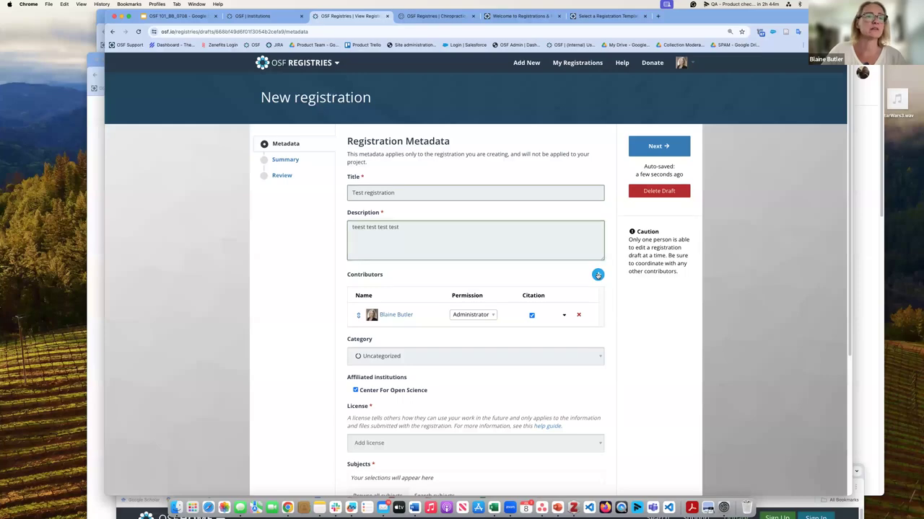
Step: Search for the contributor by their full name to find them with Read + Write permission
{"action": "left_click", "coordinate": [375, 291]}
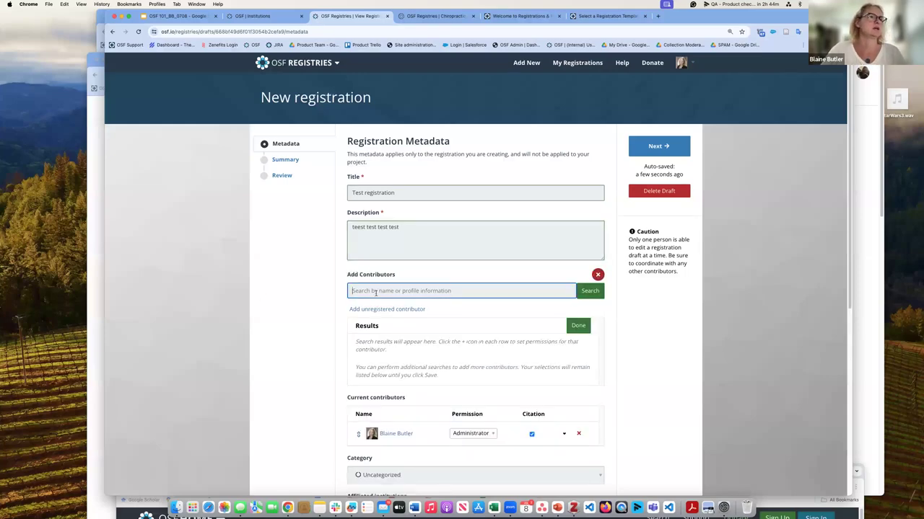
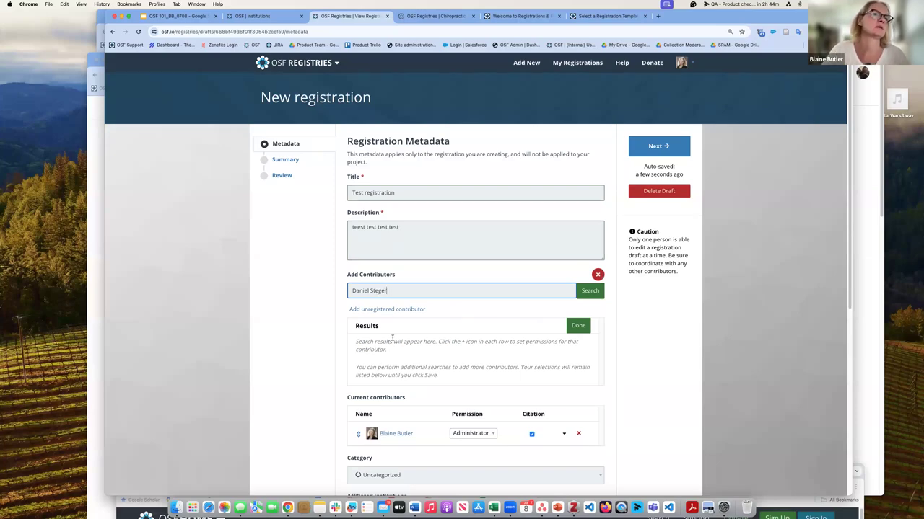
{"action": "left_click", "coordinate": [596, 291]}
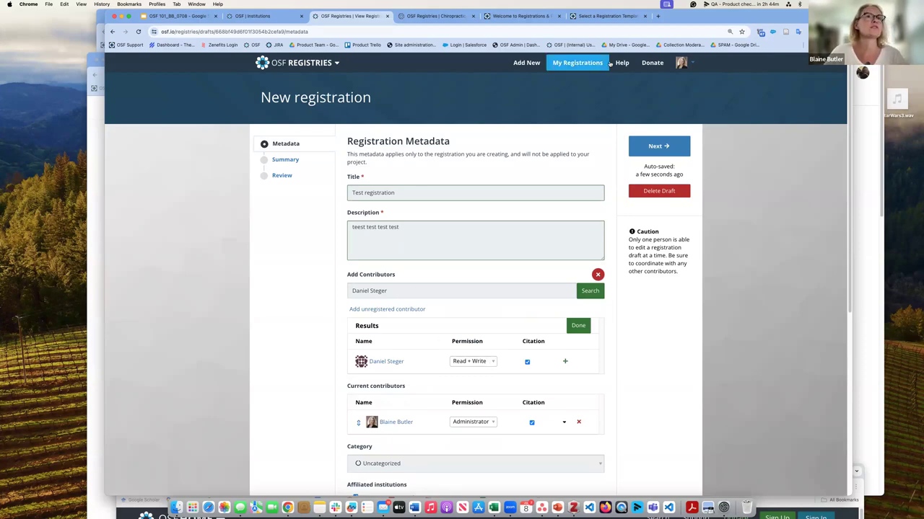
Step: In the help tab, search 'permis' and open the Understand Contributor Permissions article
{"action": "left_click", "coordinate": [601, 17]}
{"action": "scroll", "coordinate": [286, 193], "scroll_direction": "up", "scroll_amount": 4}
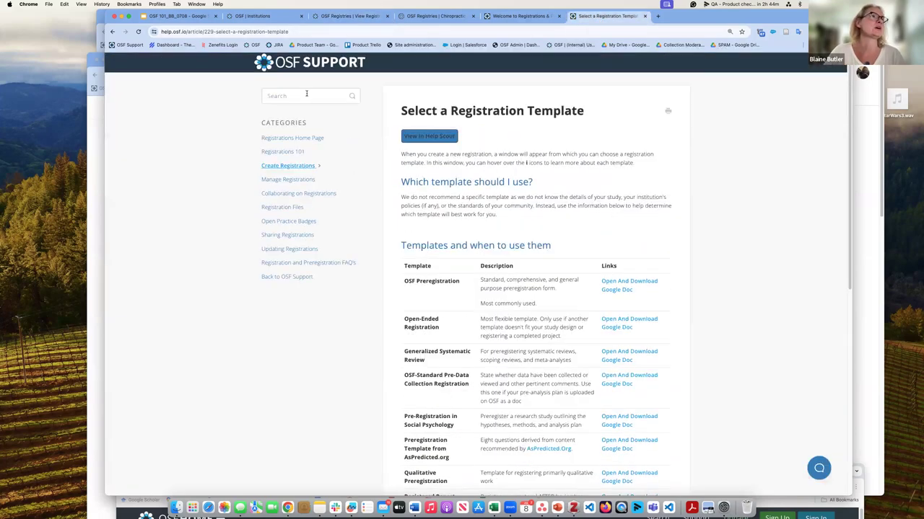
{"action": "left_click", "coordinate": [307, 96]}
{"action": "type", "text": "permis"}
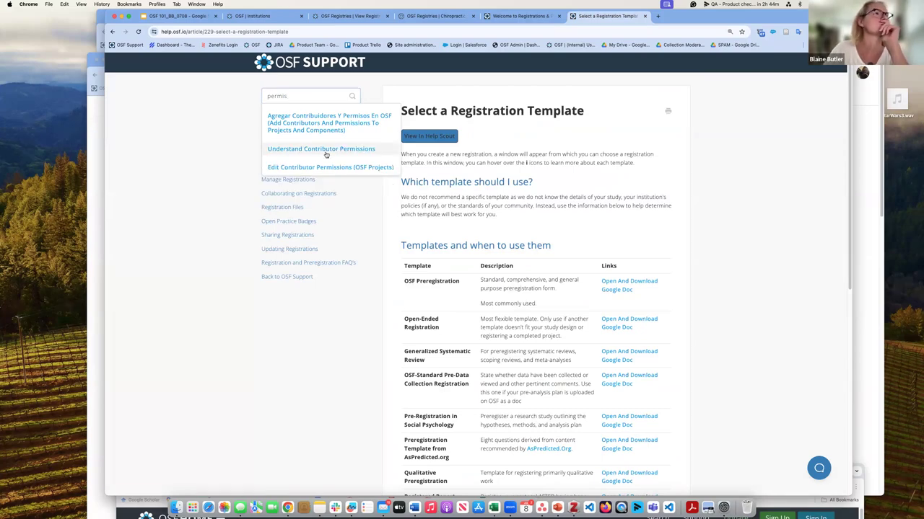
{"action": "left_click", "coordinate": [325, 150]}
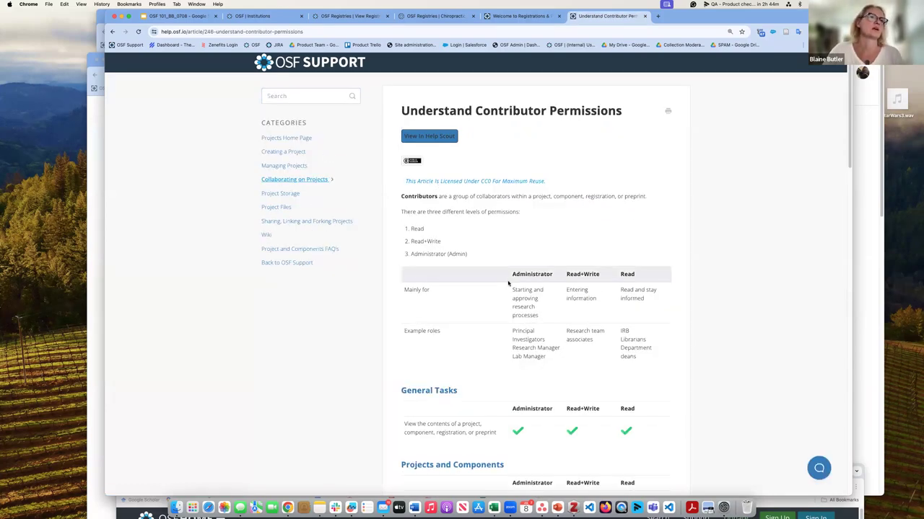
Step: Read through the project and registration permission tables, then return to the registration draft
{"action": "scroll", "coordinate": [631, 177], "scroll_direction": "down", "scroll_amount": 2}
{"action": "scroll", "coordinate": [634, 228], "scroll_direction": "down", "scroll_amount": 2}
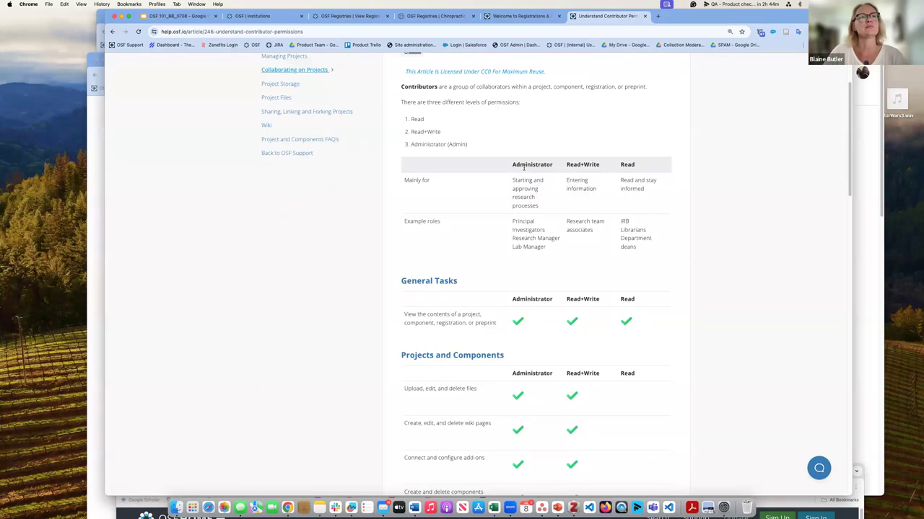
{"action": "scroll", "coordinate": [575, 289], "scroll_direction": "down", "scroll_amount": 10}
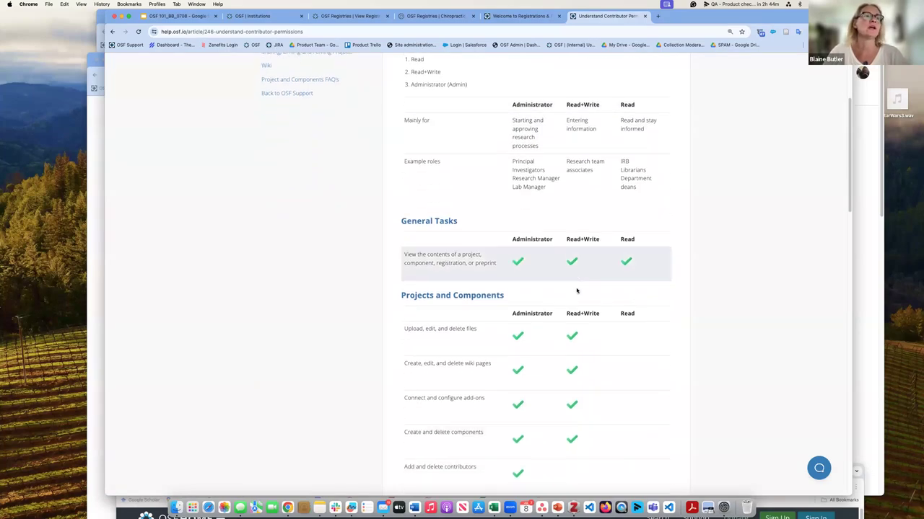
{"action": "scroll", "coordinate": [573, 283], "scroll_direction": "down", "scroll_amount": 4}
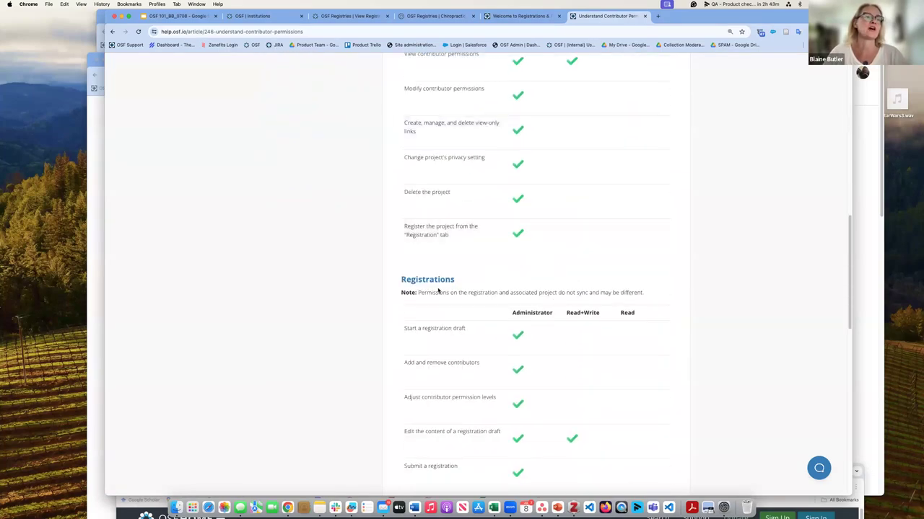
{"action": "scroll", "coordinate": [442, 273], "scroll_direction": "down", "scroll_amount": 1}
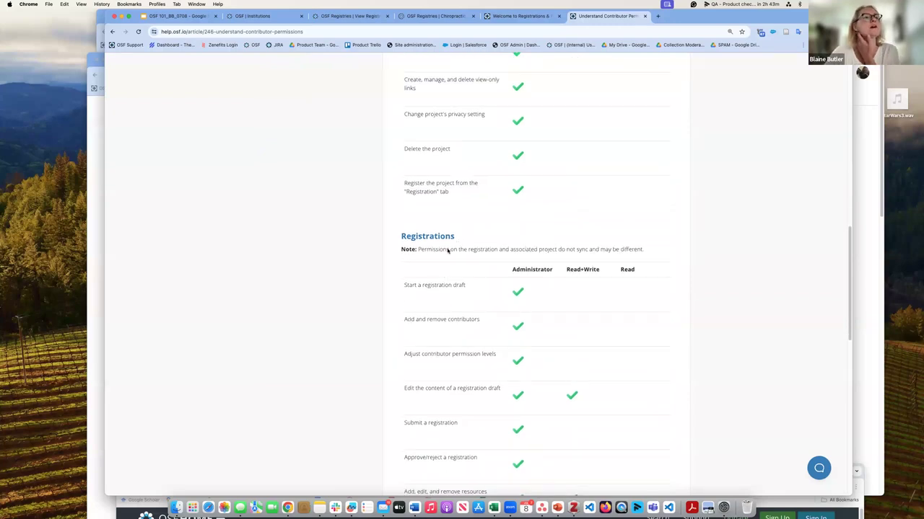
{"action": "scroll", "coordinate": [501, 250], "scroll_direction": "up", "scroll_amount": 8}
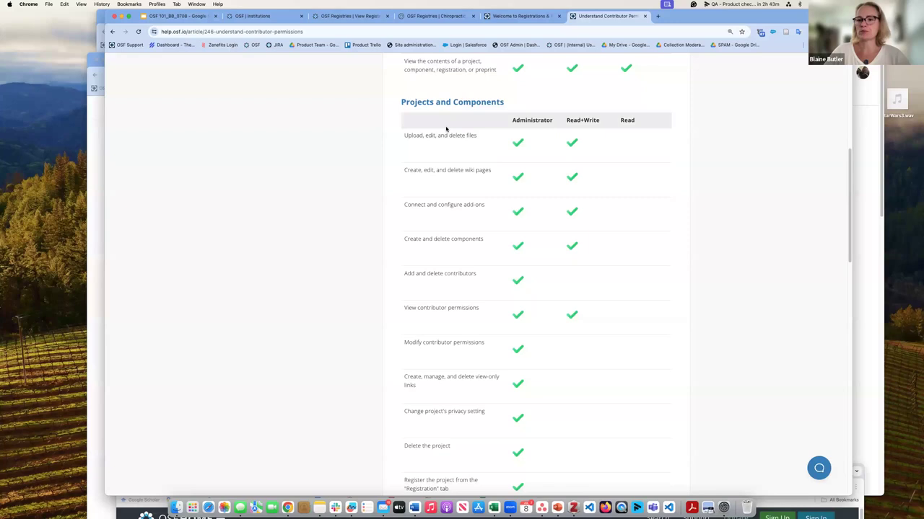
{"action": "left_click", "coordinate": [342, 16]}
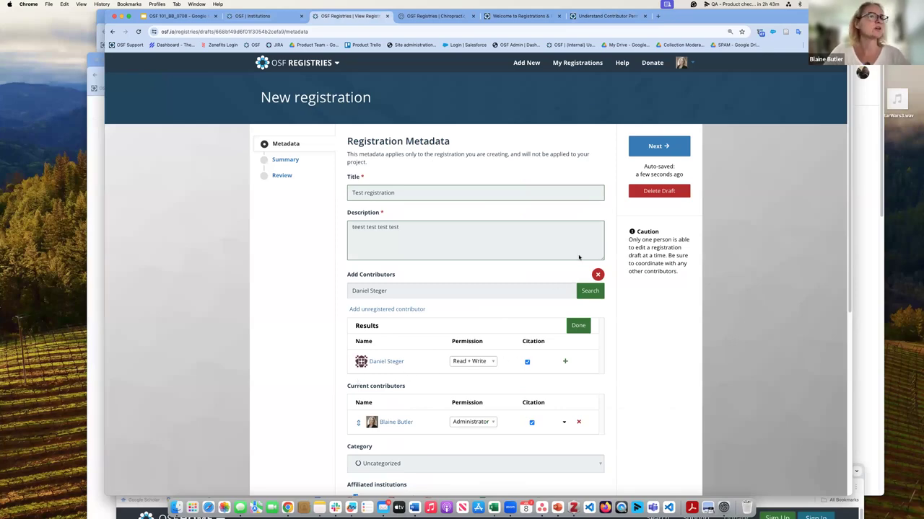
Step: Add the found person to the draft as a Read + Write contributor
{"action": "scroll", "coordinate": [505, 361], "scroll_direction": "down", "scroll_amount": 2}
{"action": "scroll", "coordinate": [583, 152], "scroll_direction": "down", "scroll_amount": 3}
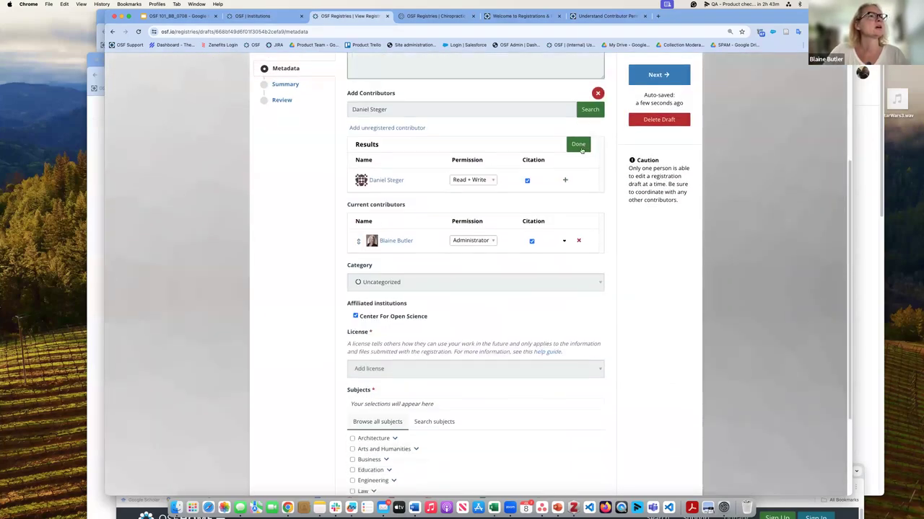
{"action": "left_click", "coordinate": [565, 181]}
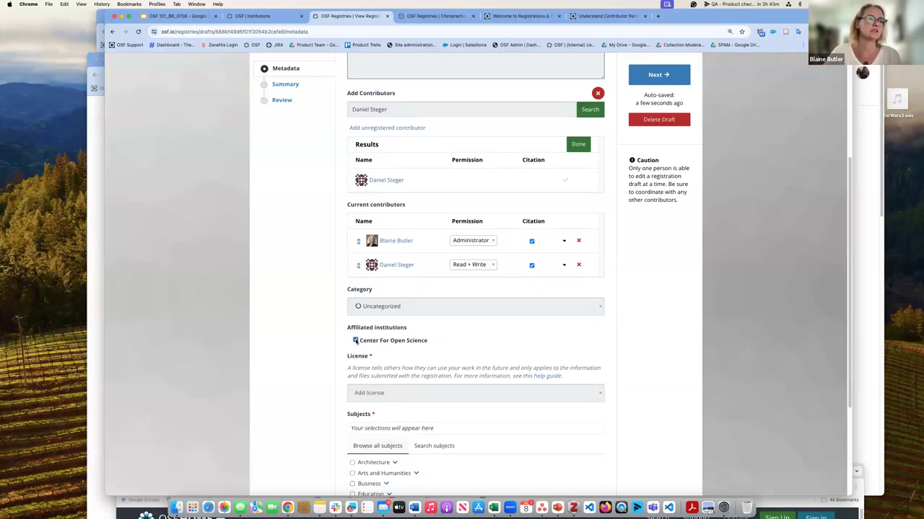
Step: Open the Add license dropdown and look up the contributor permissions help article
{"action": "scroll", "coordinate": [375, 341], "scroll_direction": "down", "scroll_amount": 2}
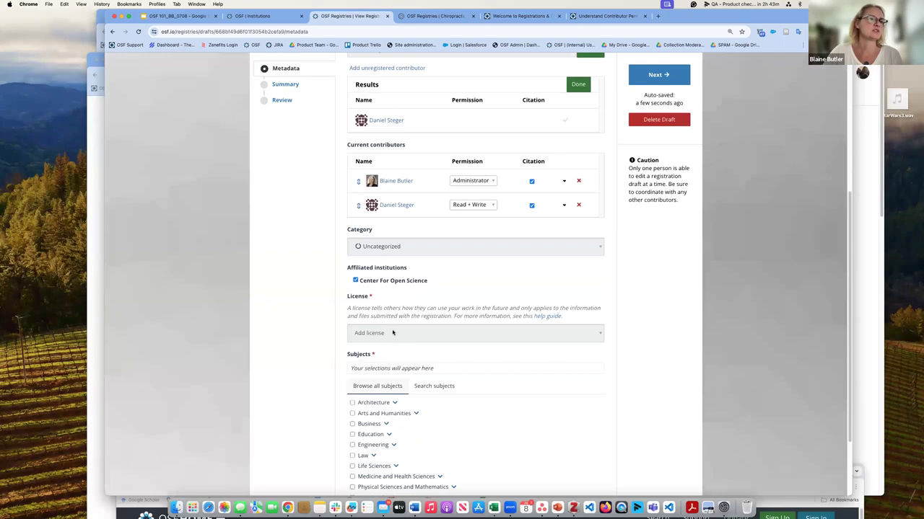
{"action": "left_click", "coordinate": [393, 333]}
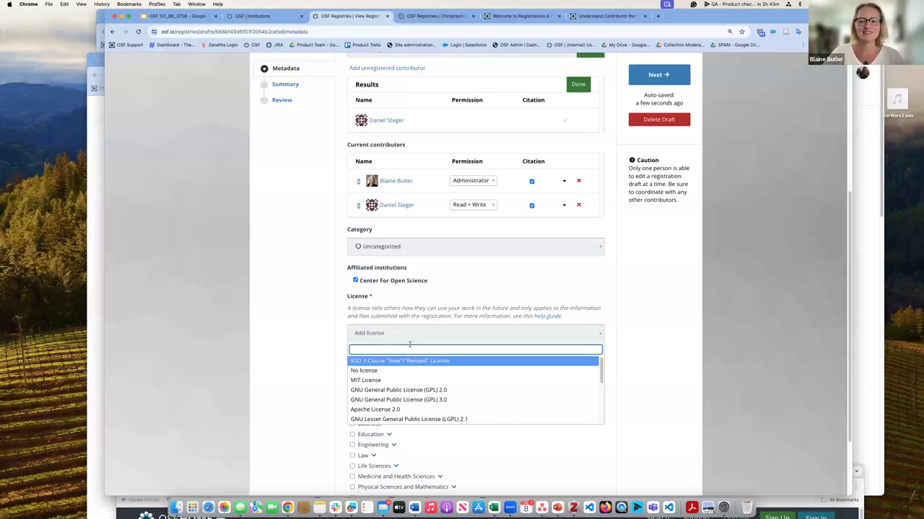
{"action": "left_click", "coordinate": [584, 16]}
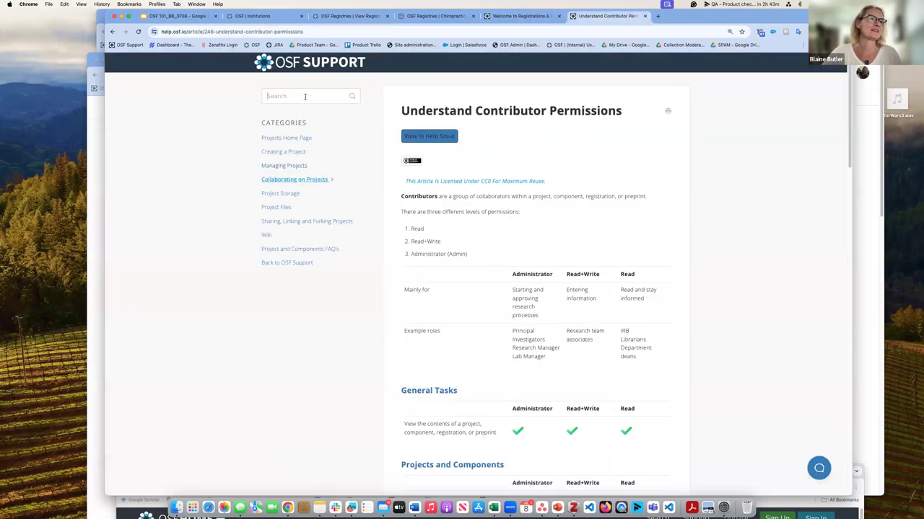
Step: Search the help site for 'licen' and open the Licensing article
{"action": "left_click", "coordinate": [306, 96]}
{"action": "type", "text": "licen"}
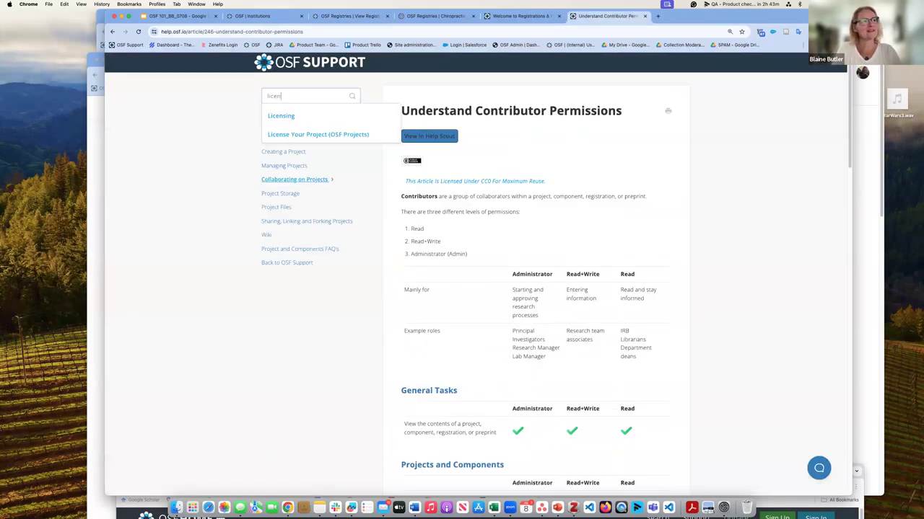
{"action": "left_click", "coordinate": [307, 119]}
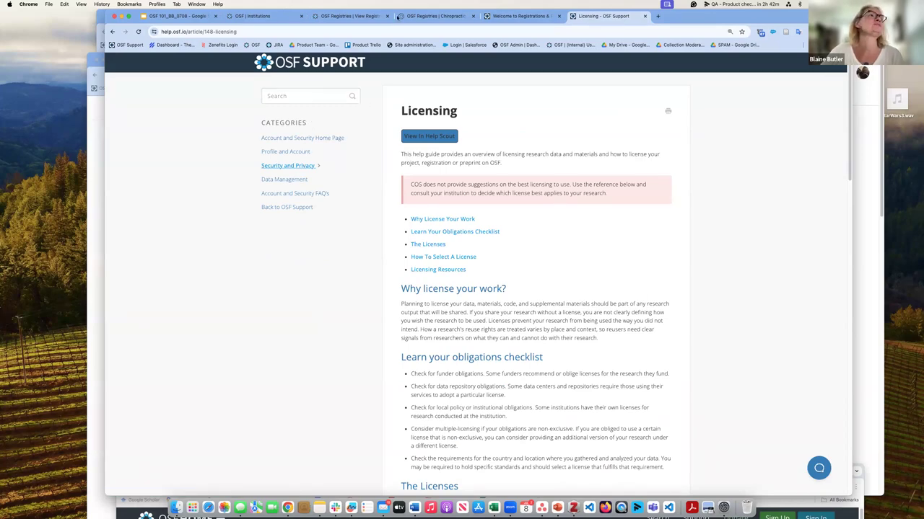
Step: Give the draft a CC-By Attribution 4.0 International license and Physical Sciences and Mathematics subject
{"action": "key", "text": "super+3"}
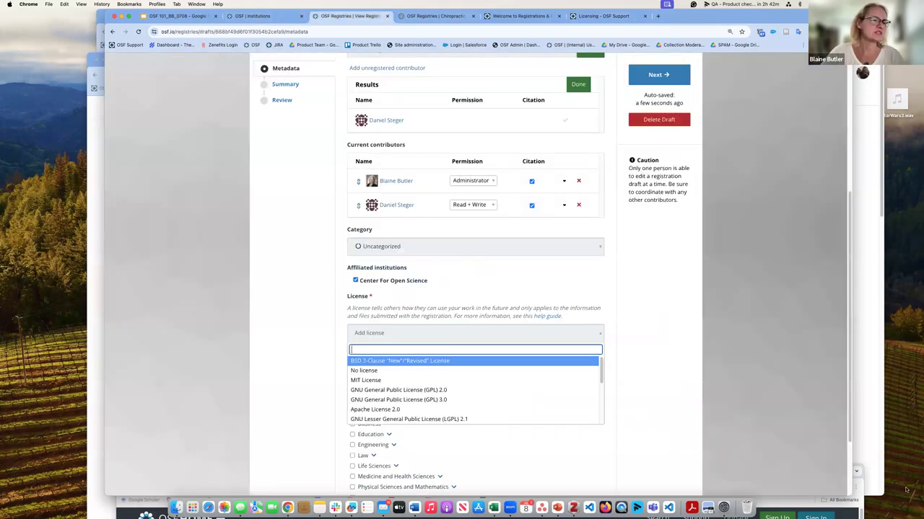
{"action": "scroll", "coordinate": [441, 376], "scroll_direction": "down", "scroll_amount": 2}
{"action": "scroll", "coordinate": [449, 390], "scroll_direction": "down", "scroll_amount": 3}
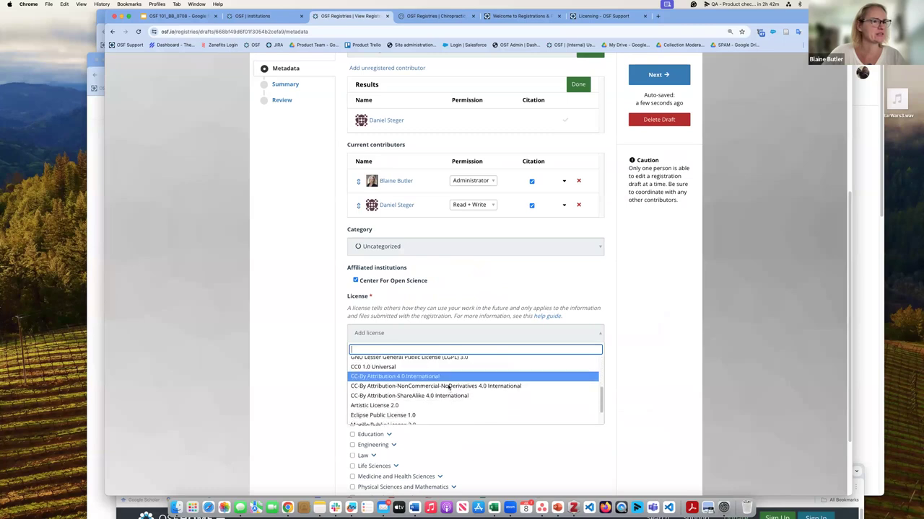
{"action": "left_click", "coordinate": [454, 376]}
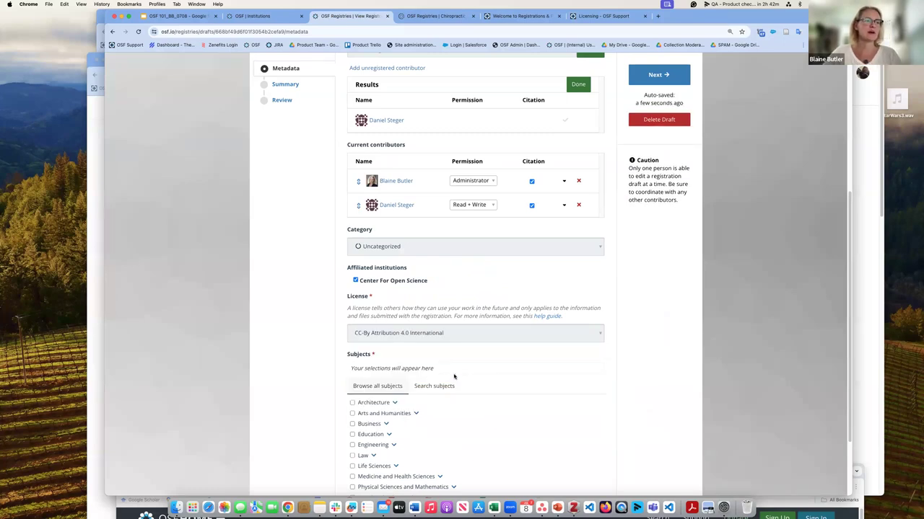
{"action": "scroll", "coordinate": [462, 404], "scroll_direction": "down", "scroll_amount": 3}
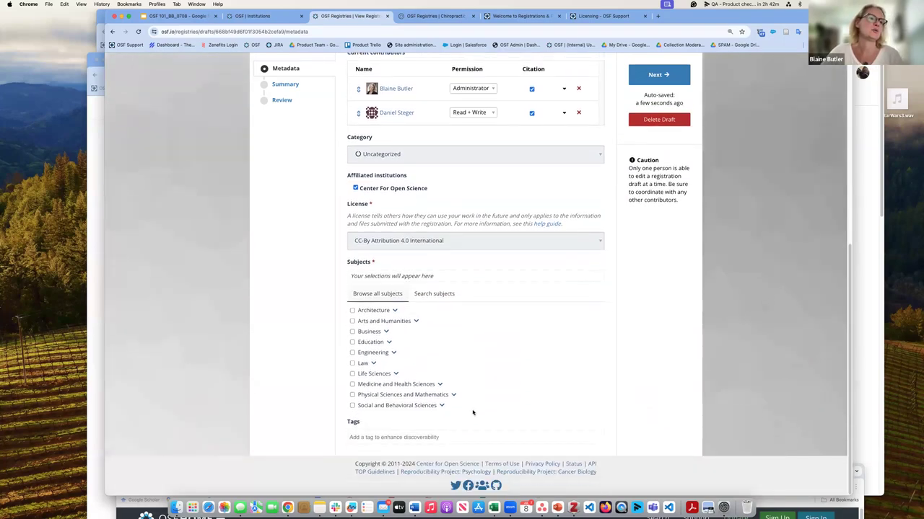
{"action": "left_click", "coordinate": [352, 394]}
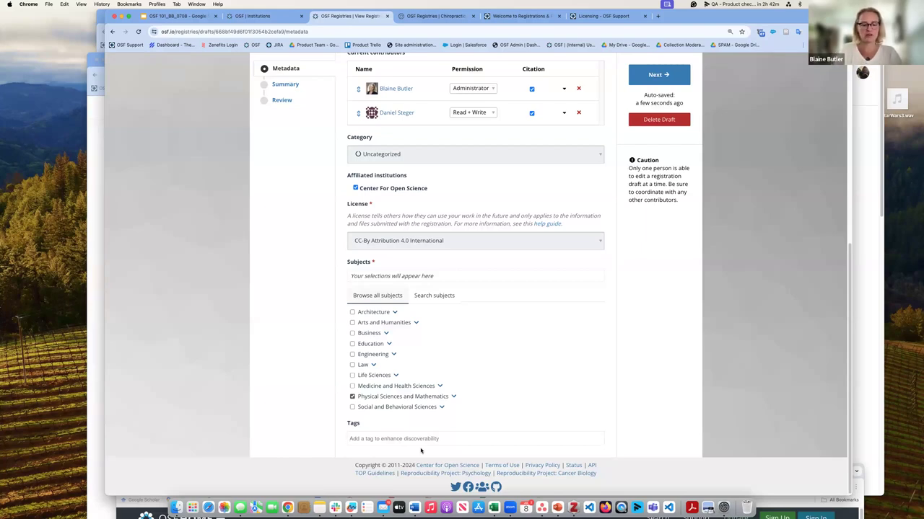
Step: Tag the draft with vaccine and malaria
{"action": "type", "text": "vaccine"}
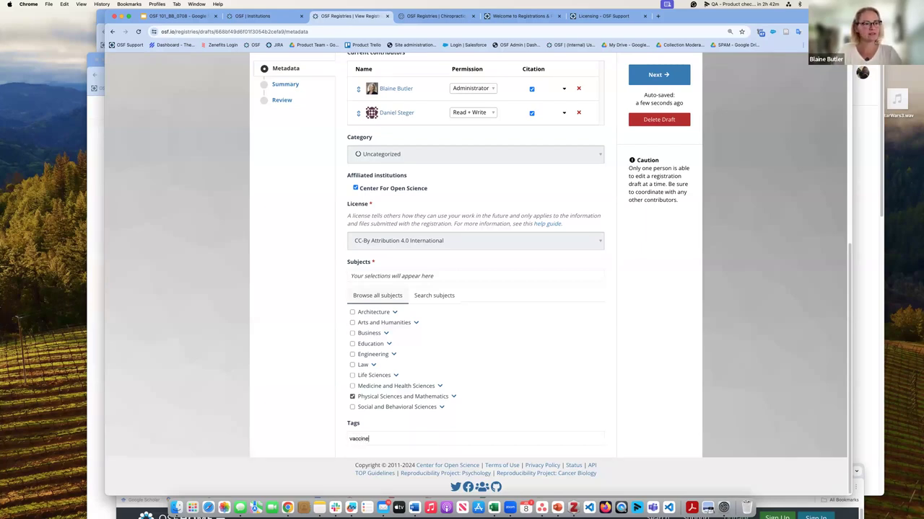
{"action": "key", "text": "Return"}
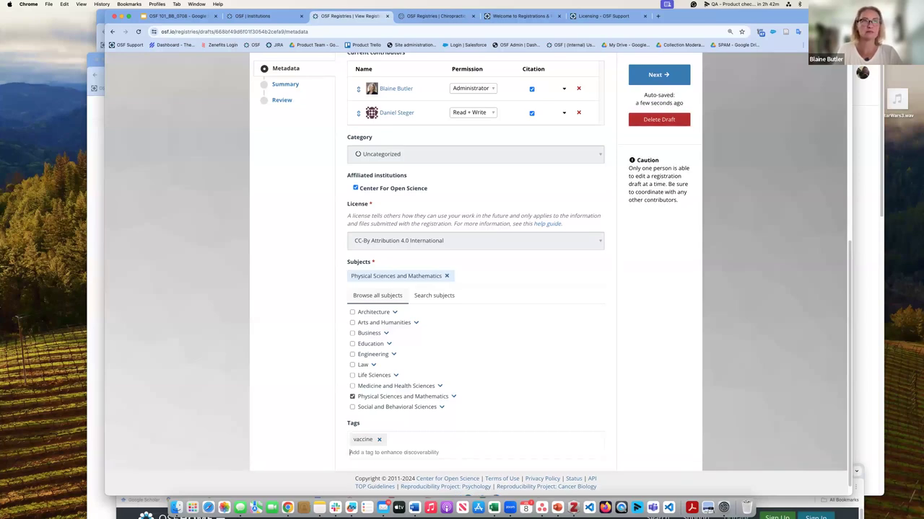
{"action": "type", "text": "mala"}
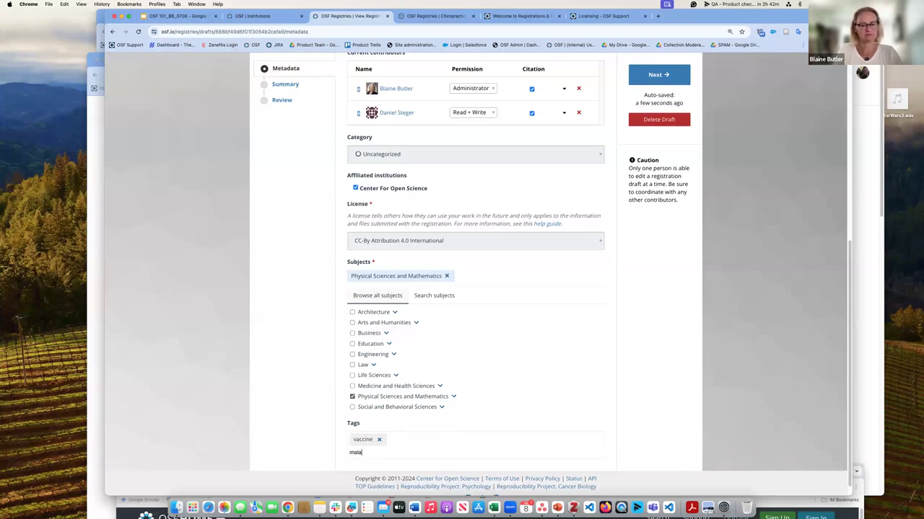
{"action": "type", "text": "ria"}
{"action": "key", "text": "Return"}
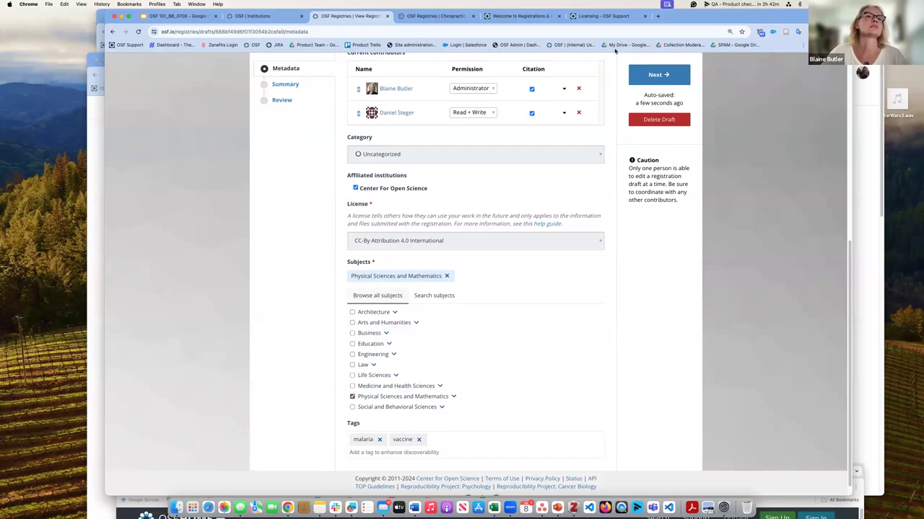
Step: On the Summary step, write the summary 'testing the hypothesis of my work'
{"action": "left_click", "coordinate": [659, 74]}
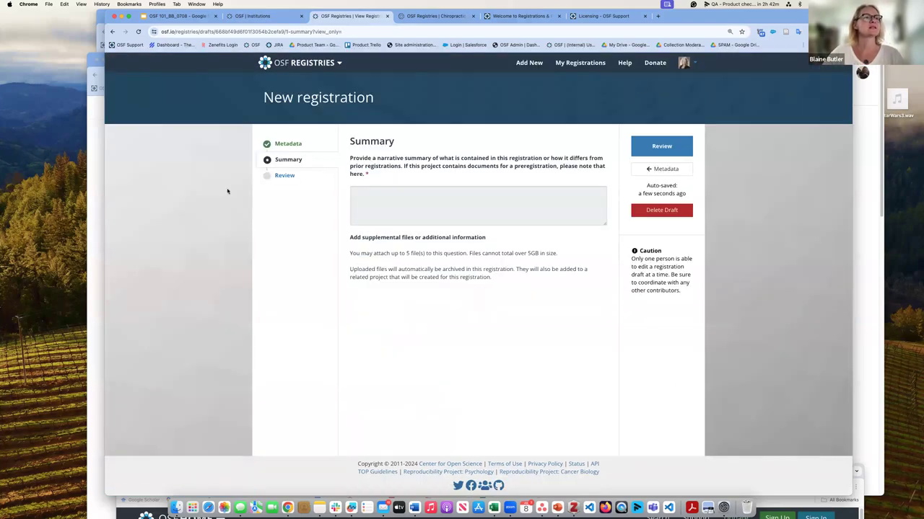
{"action": "left_click", "coordinate": [394, 194]}
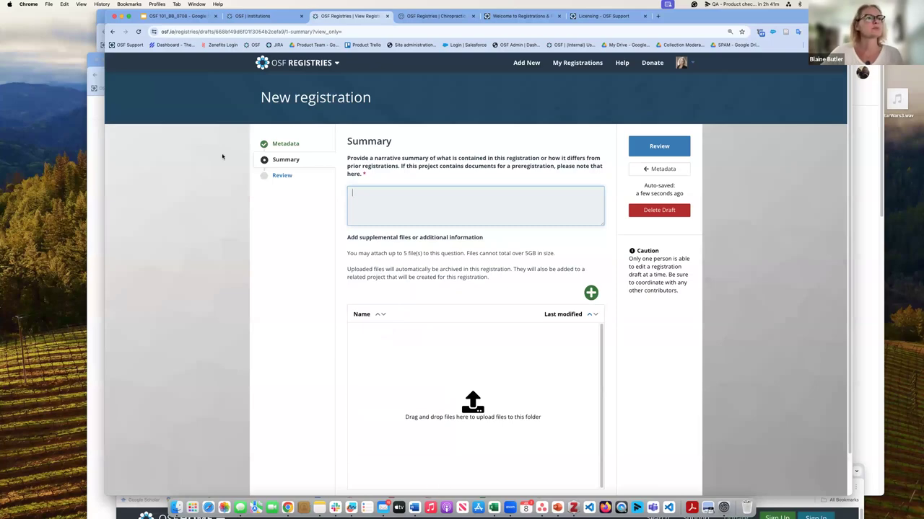
{"action": "type", "text": "te"}
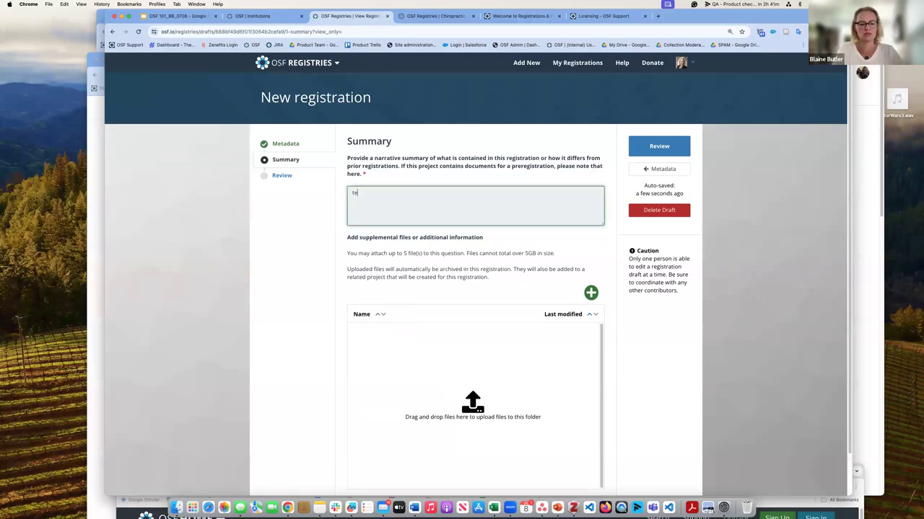
{"action": "type", "text": "sting the huy"}
{"action": "key", "text": "BackSpace"}
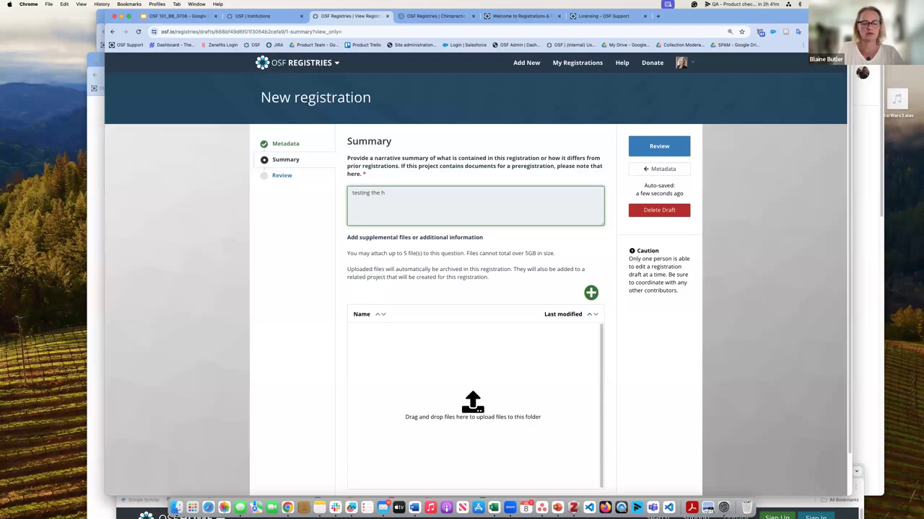
{"action": "type", "text": "yopo"}
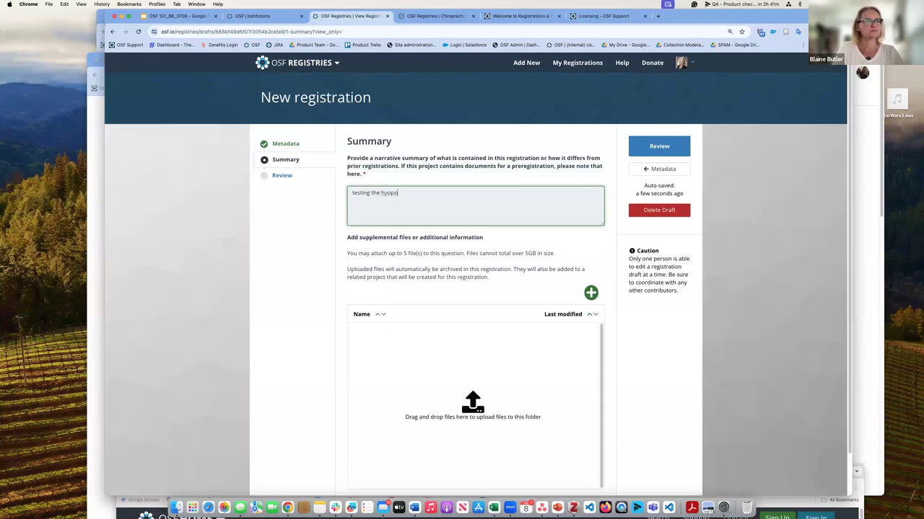
{"action": "key", "text": "BackSpace"}
{"action": "key", "text": "BackSpace"}
{"action": "key", "text": "BackSpace"}
{"action": "type", "text": "pothe"}
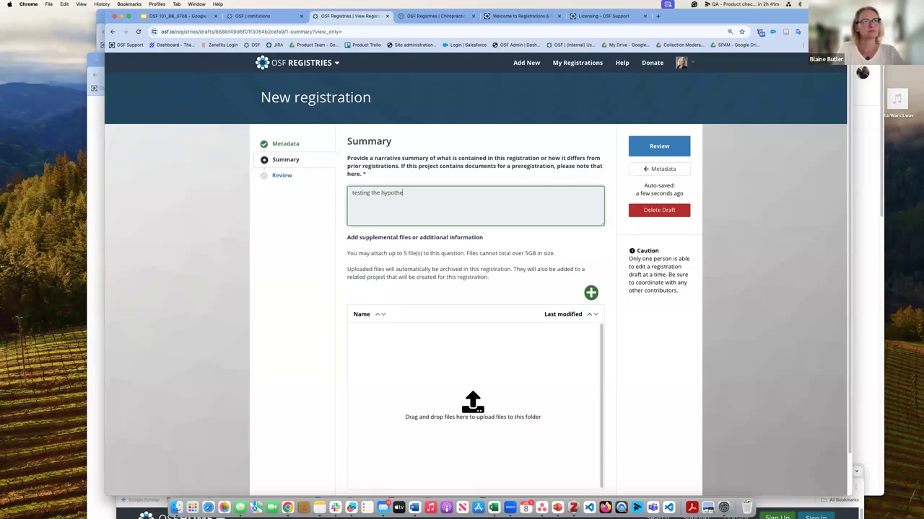
{"action": "type", "text": "sis pr"}
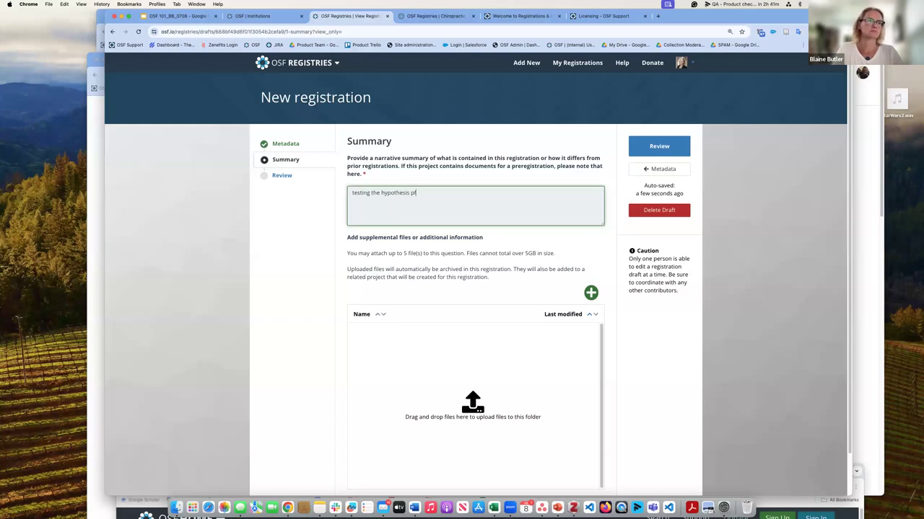
{"action": "key", "text": "BackSpace"}
{"action": "key", "text": "BackSpace"}
{"action": "type", "text": "of"}
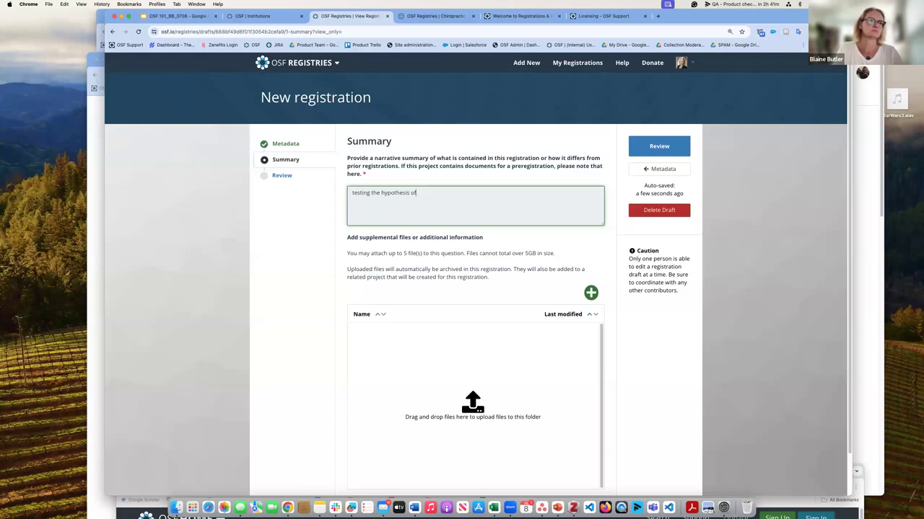
{"action": "type", "text": " my"}
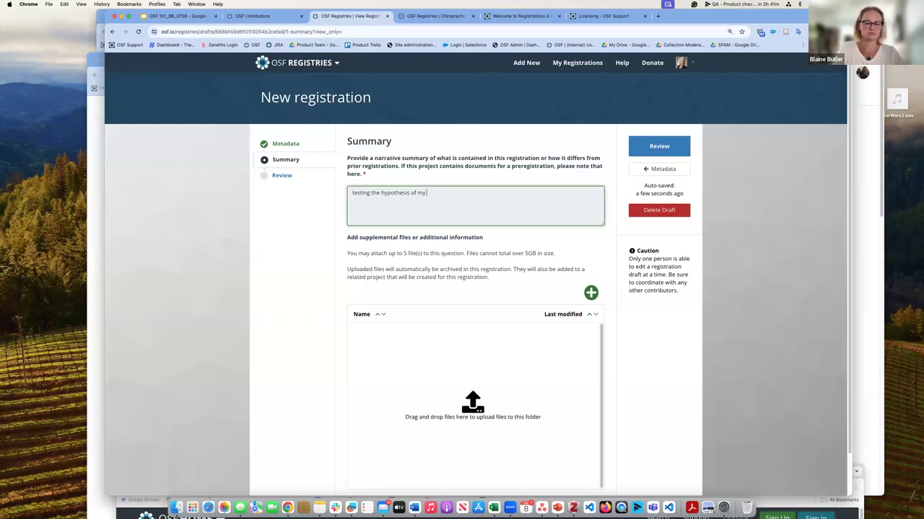
{"action": "type", "text": " work"}
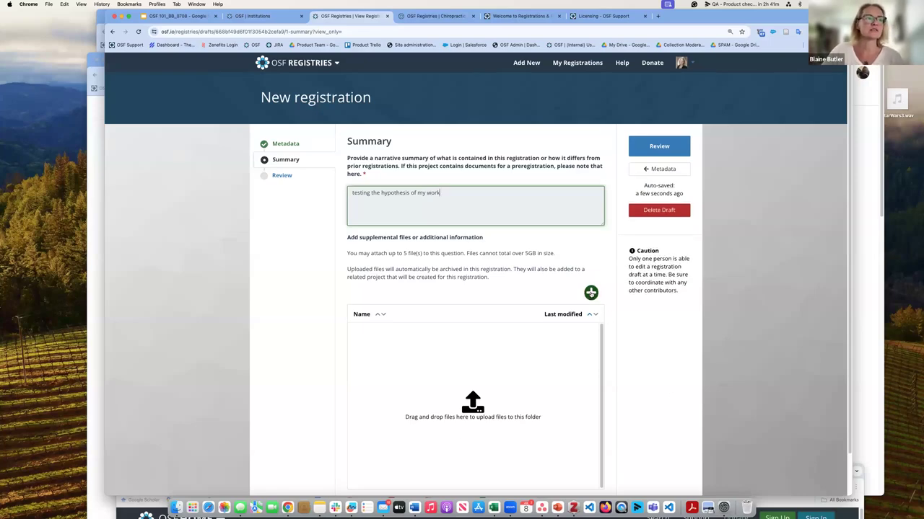
{"action": "left_click", "coordinate": [591, 292]}
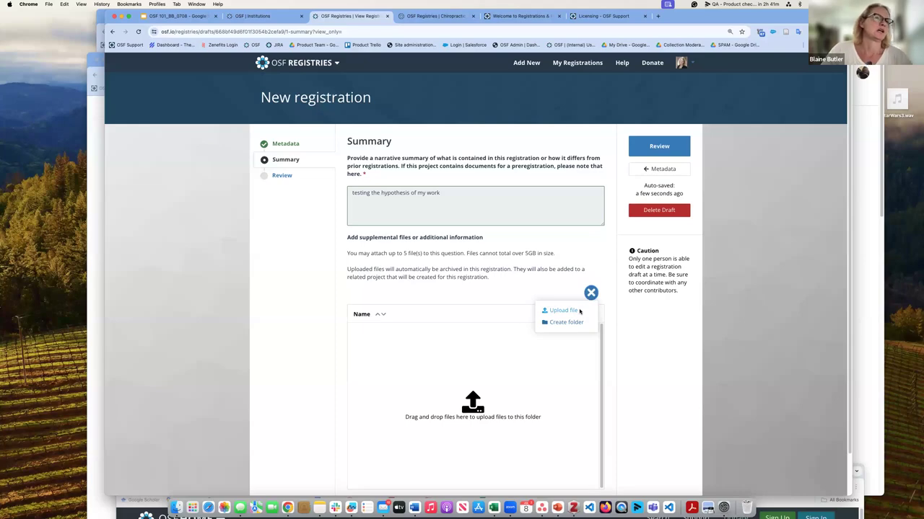
Step: Upload Lorem ipsum dolor sit amet.pdf from the computer as a supplemental file
{"action": "left_click", "coordinate": [563, 310]}
{"action": "scroll", "coordinate": [403, 233], "scroll_direction": "down", "scroll_amount": 10}
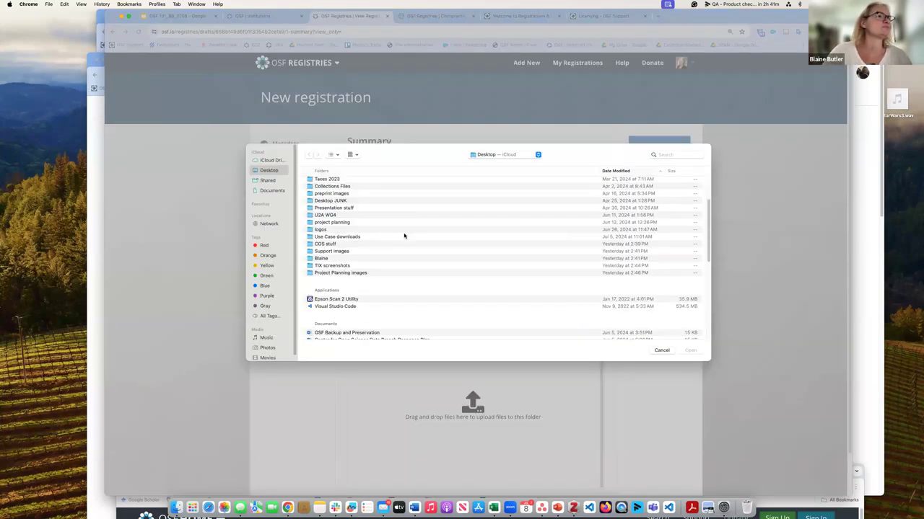
{"action": "scroll", "coordinate": [405, 237], "scroll_direction": "down", "scroll_amount": 1}
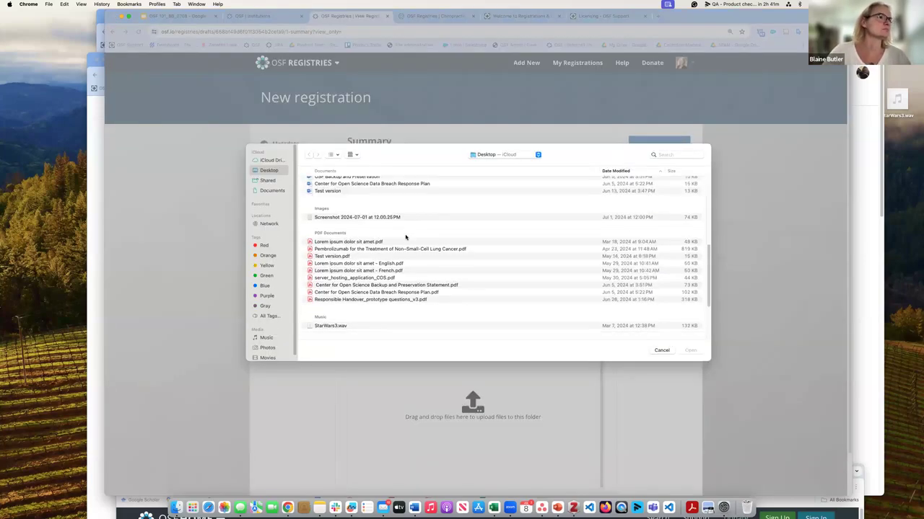
{"action": "left_click", "coordinate": [353, 243]}
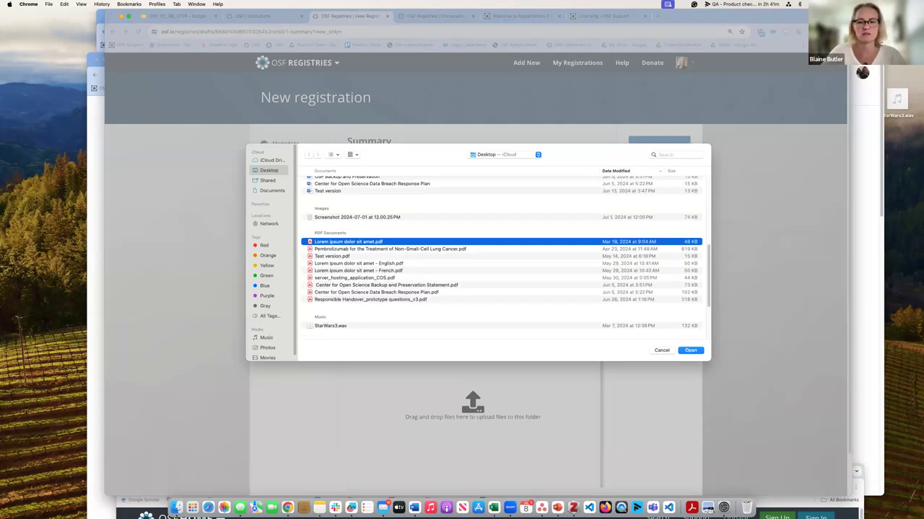
{"action": "left_click", "coordinate": [692, 351]}
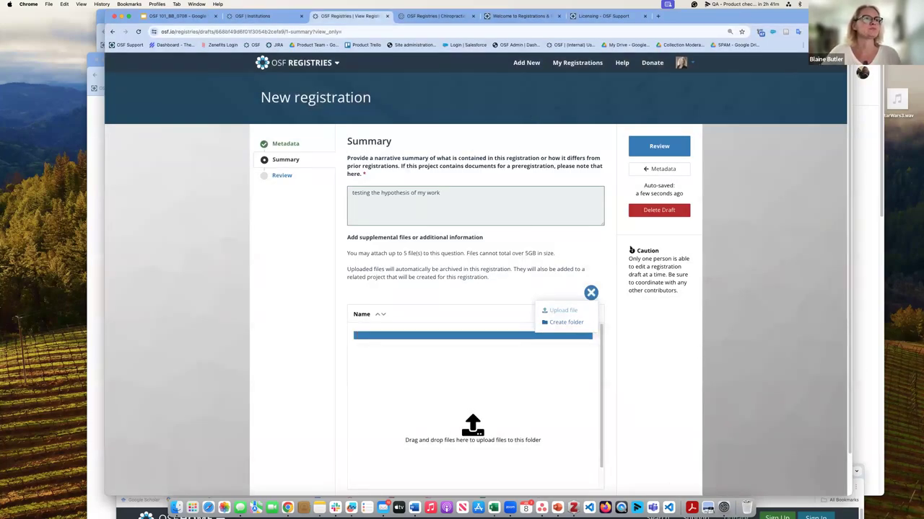
{"action": "scroll", "coordinate": [801, 340], "scroll_direction": "down", "scroll_amount": 2}
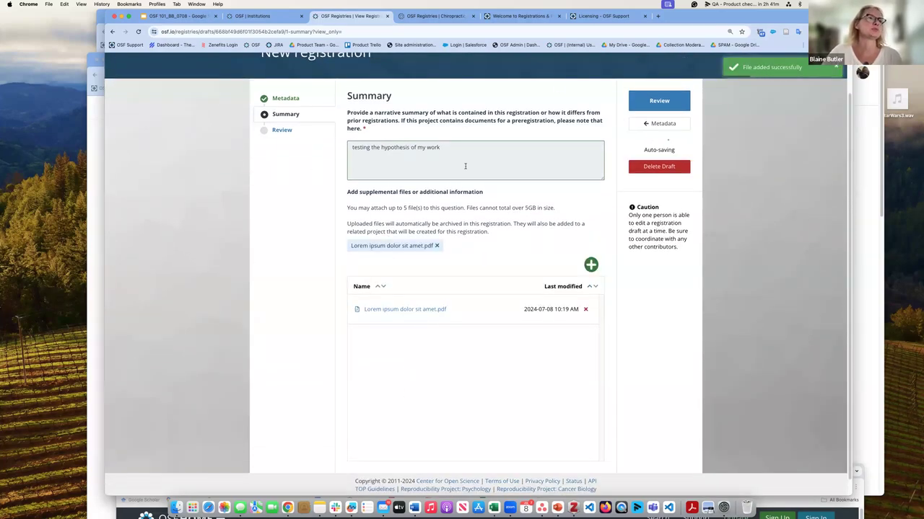
Step: Review the draft and start registering it, reaching the 'Almost done...' submission dialog
{"action": "left_click", "coordinate": [674, 99]}
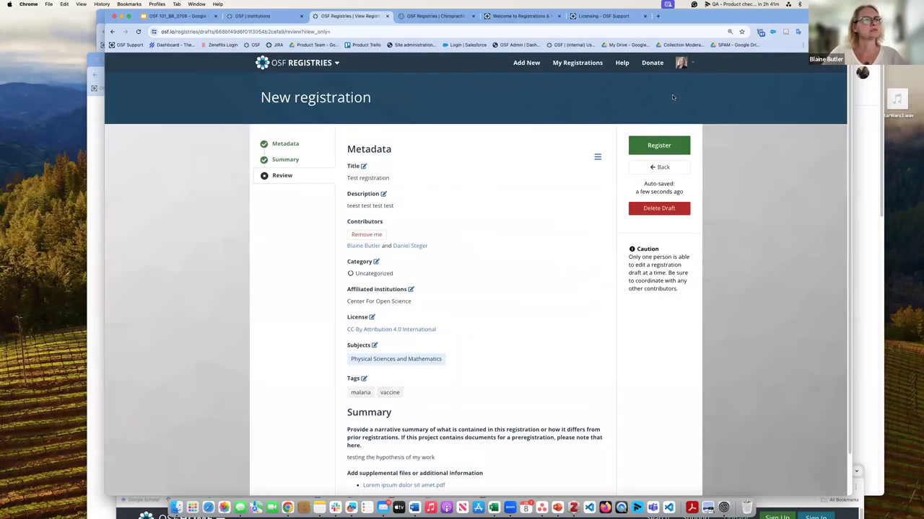
{"action": "scroll", "coordinate": [545, 256], "scroll_direction": "down", "scroll_amount": 2}
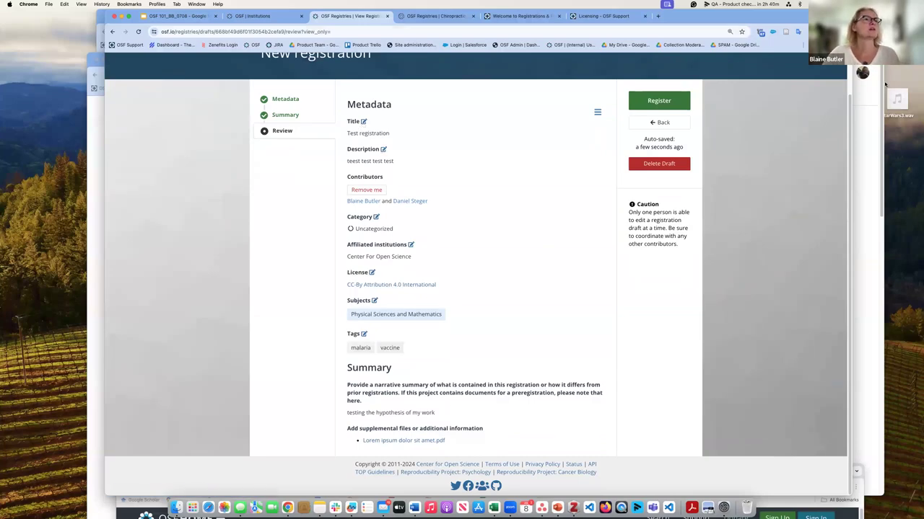
{"action": "left_click", "coordinate": [663, 107]}
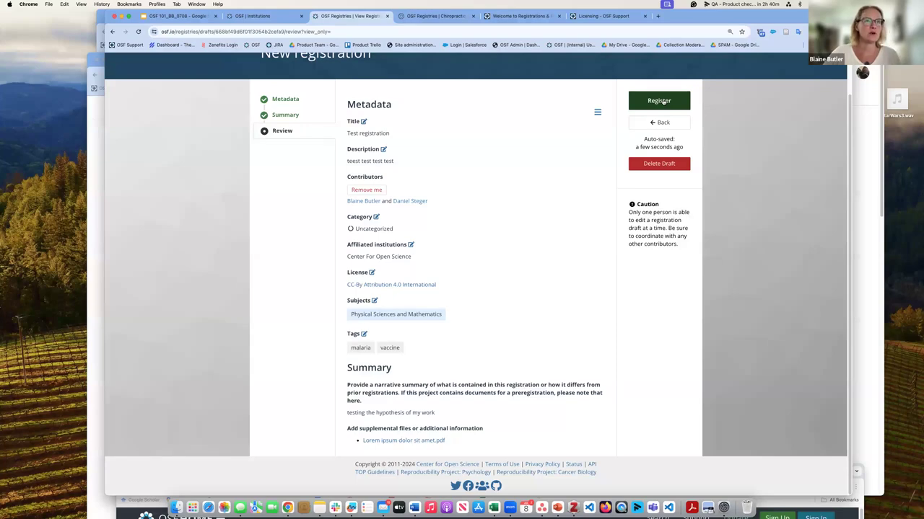
{"action": "left_click", "coordinate": [662, 102]}
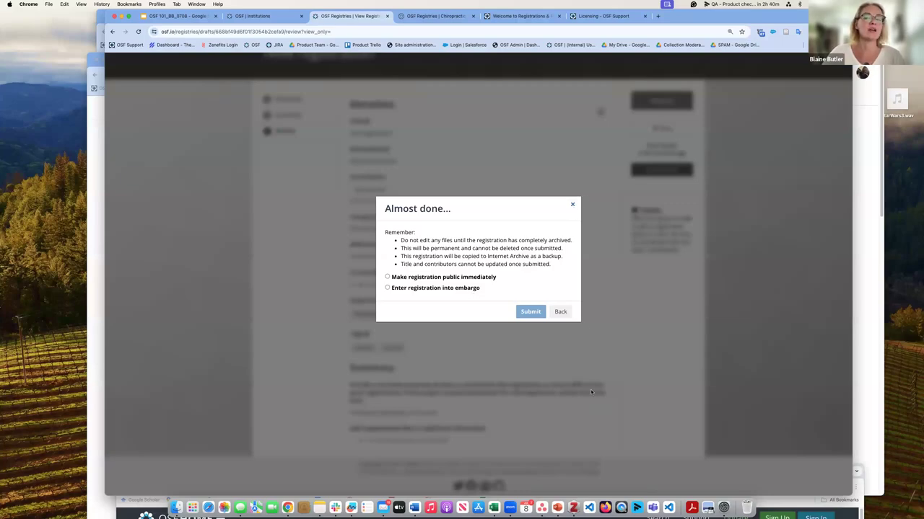
Step: Back out of the 'Almost done...' dialog without submitting the registration
{"action": "left_click", "coordinate": [574, 206]}
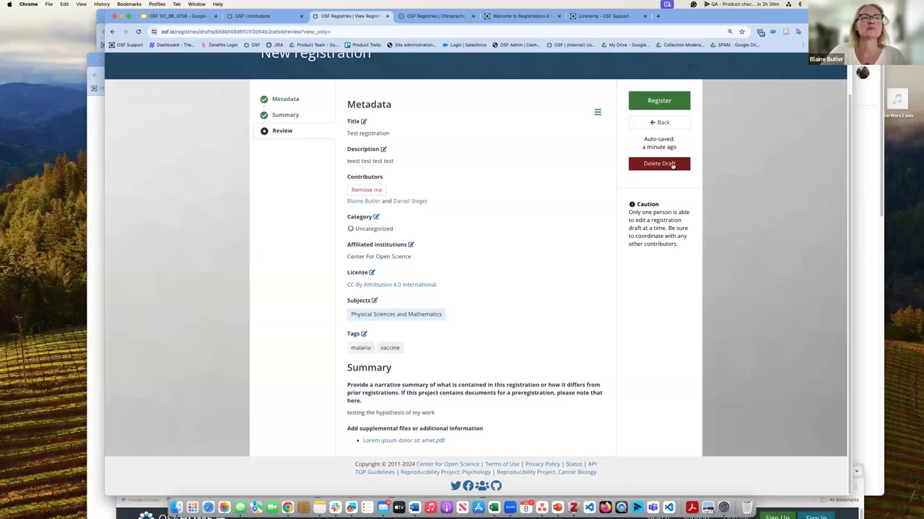
Step: Delete the test registration draft and check the Drafts list
{"action": "left_click", "coordinate": [671, 164]}
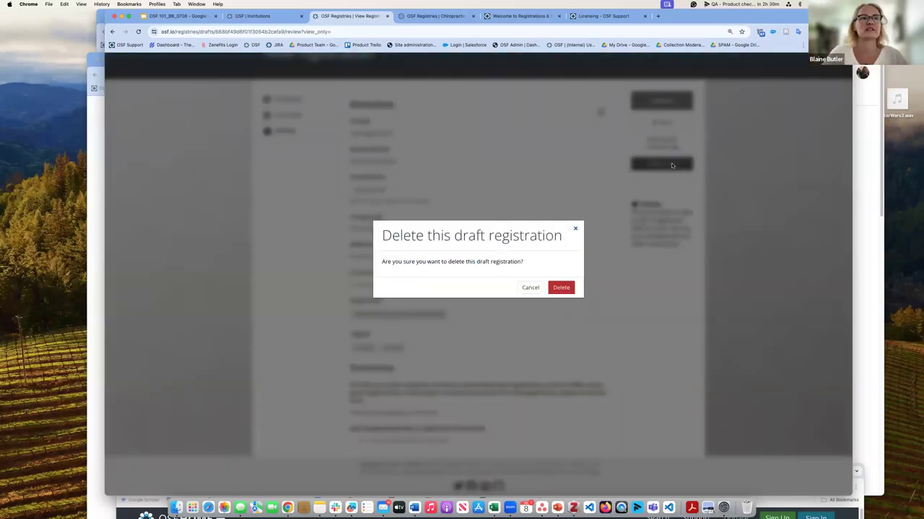
{"action": "left_click", "coordinate": [562, 288]}
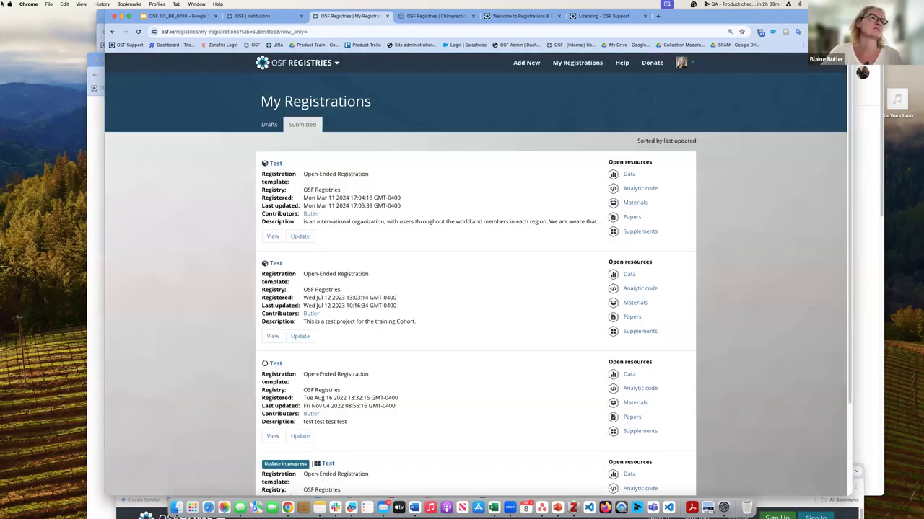
{"action": "left_click", "coordinate": [271, 124]}
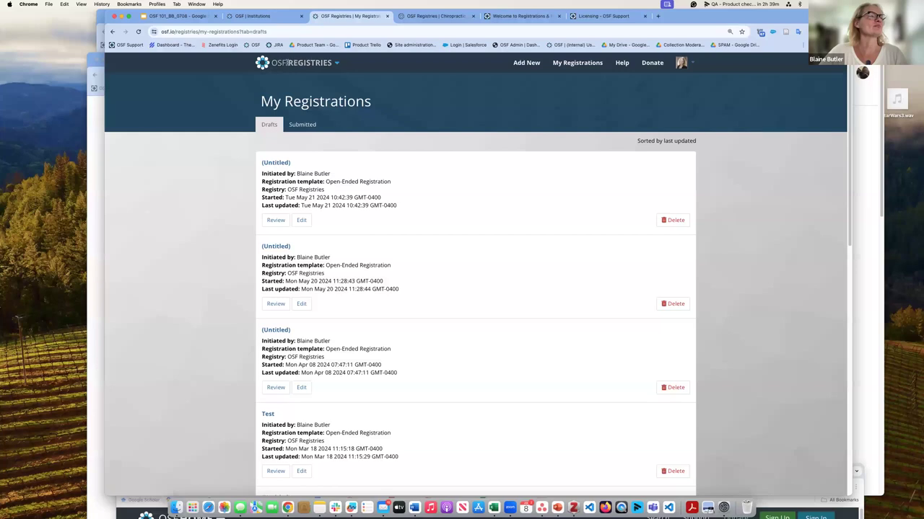
Step: Go back to the OSF Home dashboard through the OSF Registries menu
{"action": "left_click", "coordinate": [302, 63]}
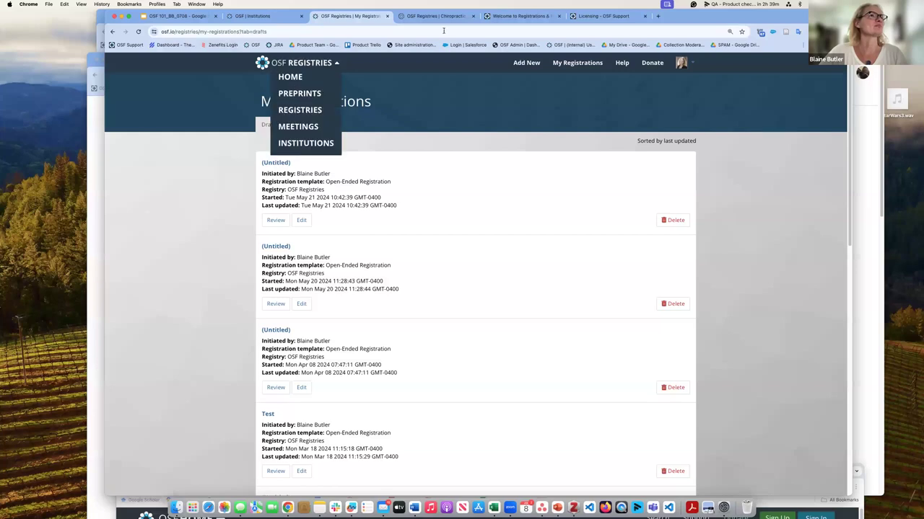
{"action": "left_click", "coordinate": [682, 63]}
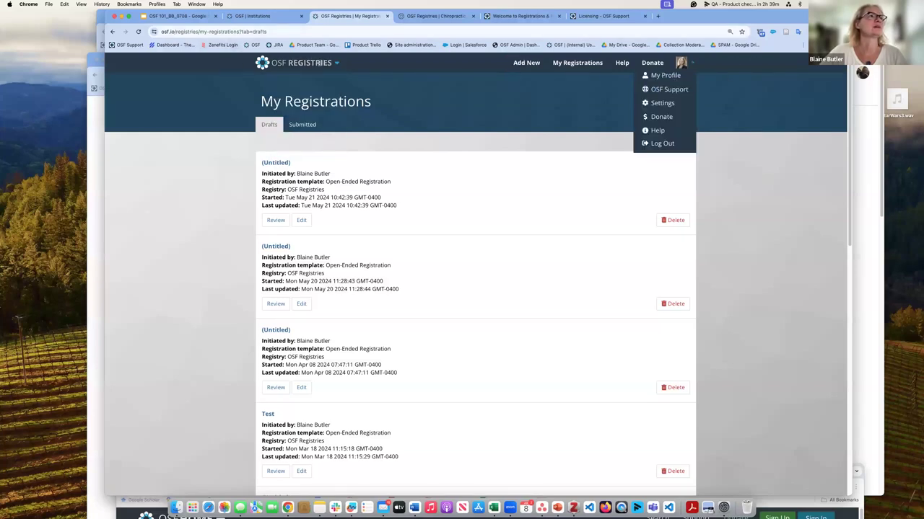
{"action": "left_click", "coordinate": [303, 63]}
{"action": "left_click", "coordinate": [308, 80]}
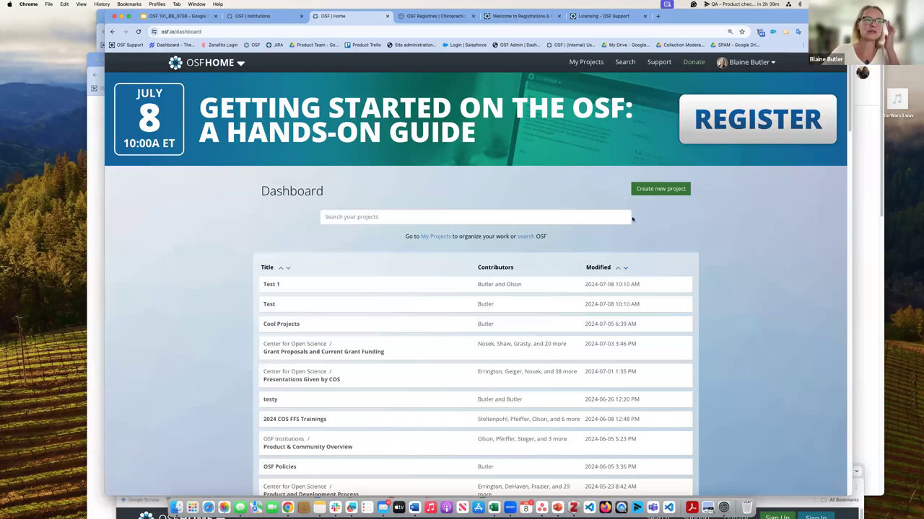
Step: Review the updated Chiropractic education registration, then return to the OSF Home tab
{"action": "left_click", "coordinate": [514, 16]}
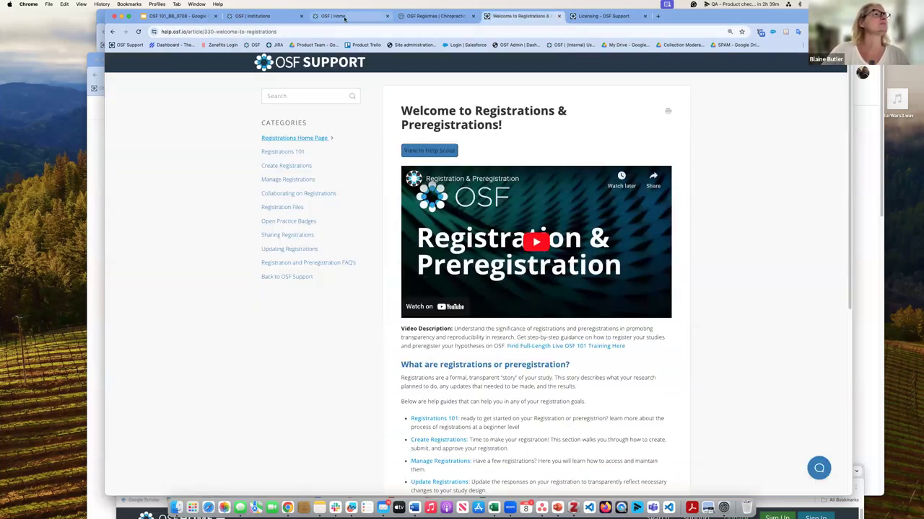
{"action": "left_click", "coordinate": [425, 15]}
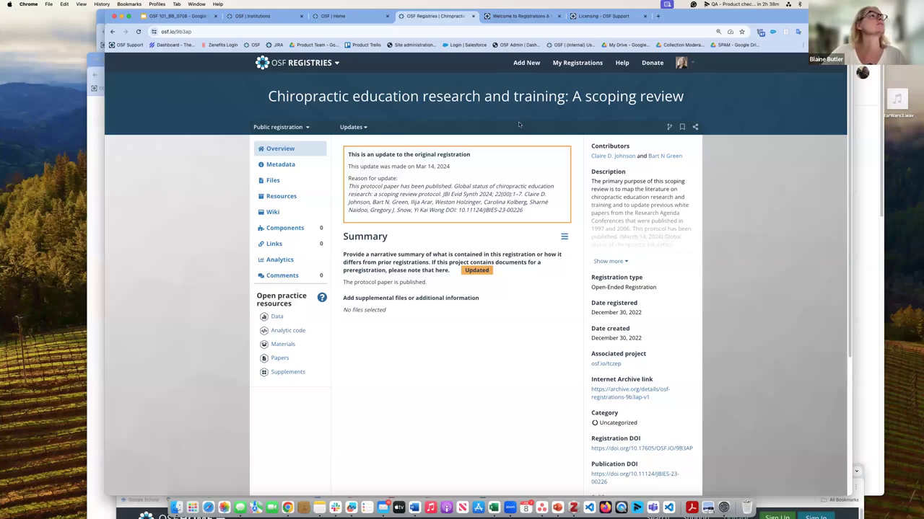
{"action": "left_click", "coordinate": [339, 16]}
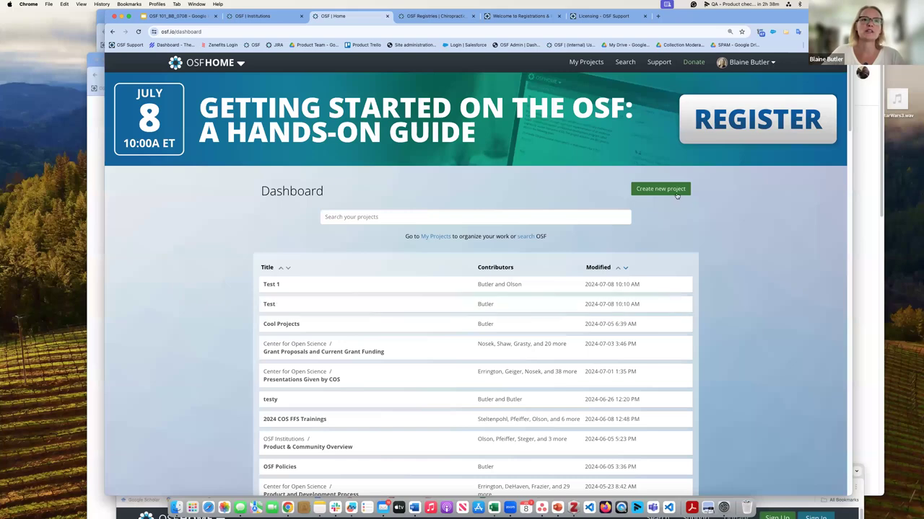
Step: Go to the OSF Support home page and open the Getting Started guide
{"action": "left_click", "coordinate": [613, 15]}
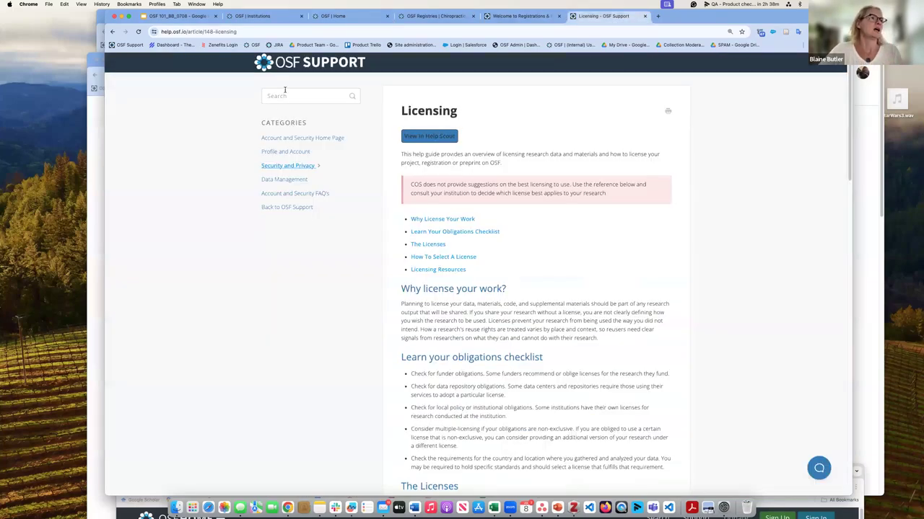
{"action": "left_click", "coordinate": [126, 44]}
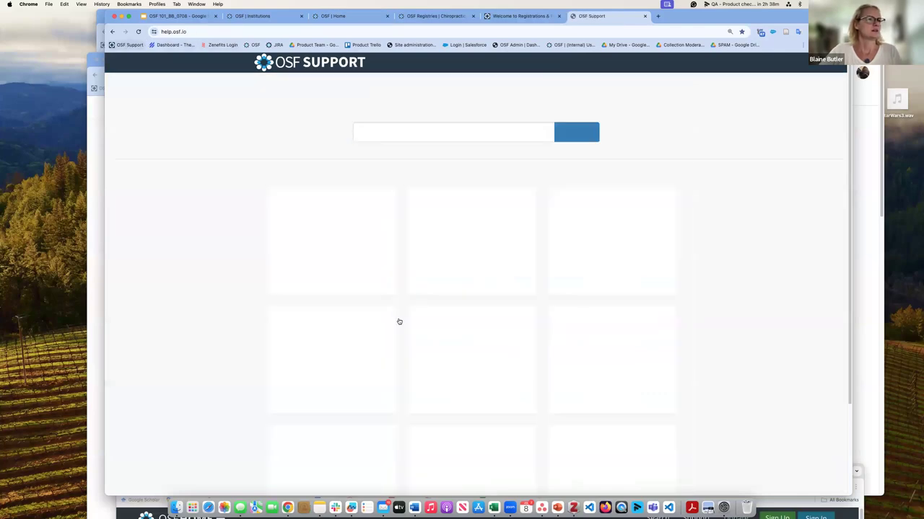
{"action": "left_click", "coordinate": [342, 245]}
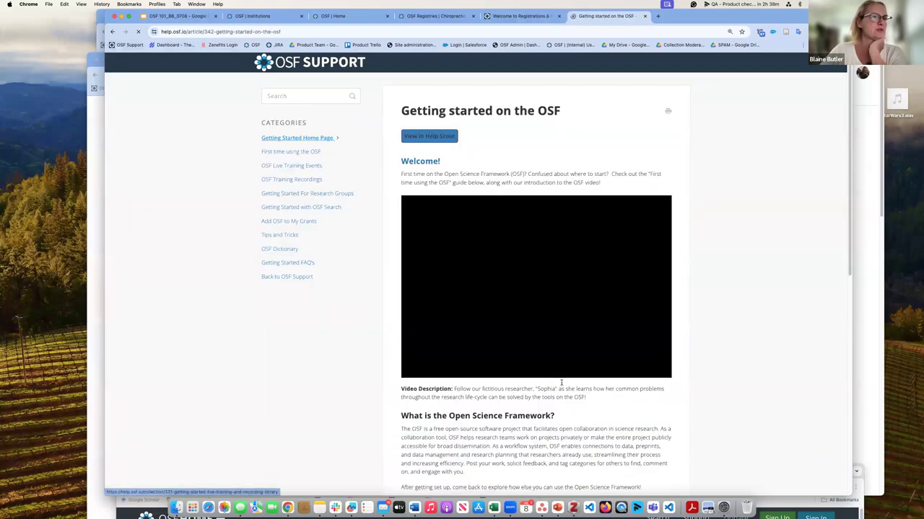
{"action": "scroll", "coordinate": [562, 380], "scroll_direction": "down", "scroll_amount": 2}
{"action": "scroll", "coordinate": [562, 380], "scroll_direction": "down", "scroll_amount": 5}
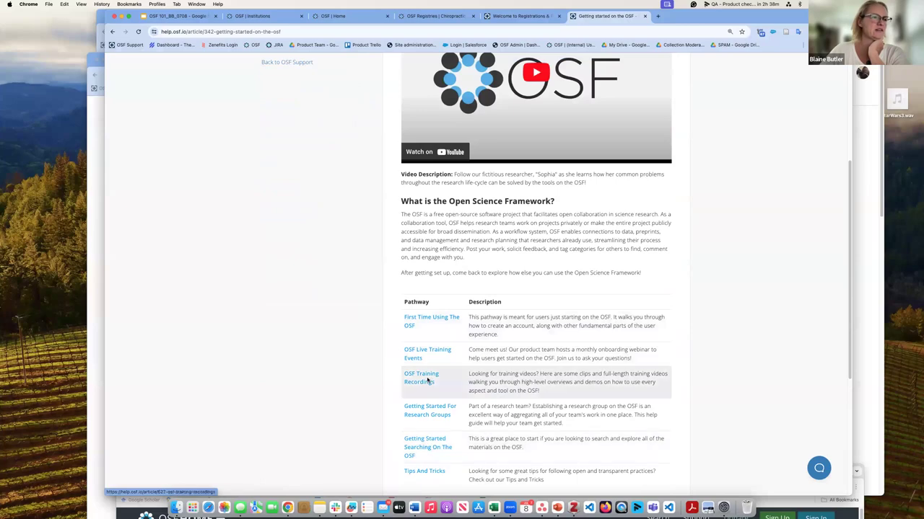
Step: Open First Time Using The OSF and read through the Starting Pathway article
{"action": "left_click", "coordinate": [426, 319]}
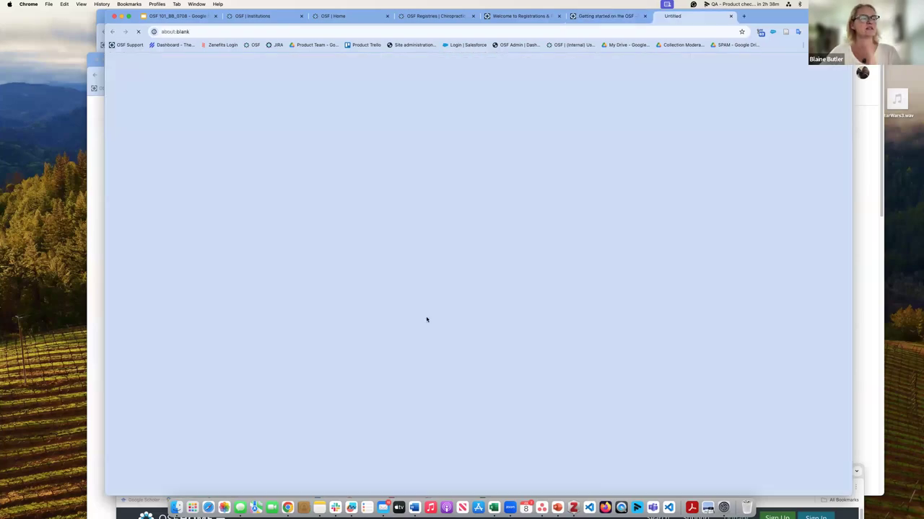
{"action": "scroll", "coordinate": [463, 342], "scroll_direction": "down", "scroll_amount": 7}
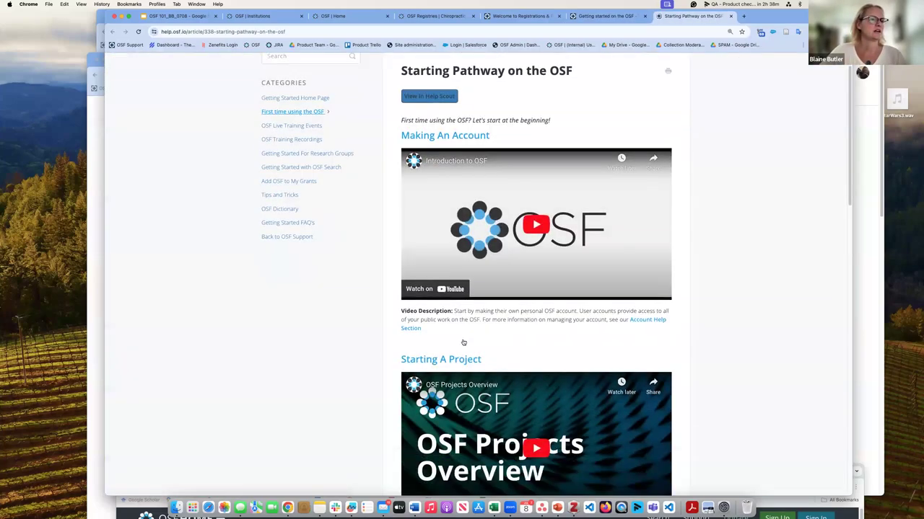
{"action": "scroll", "coordinate": [463, 342], "scroll_direction": "down", "scroll_amount": 8}
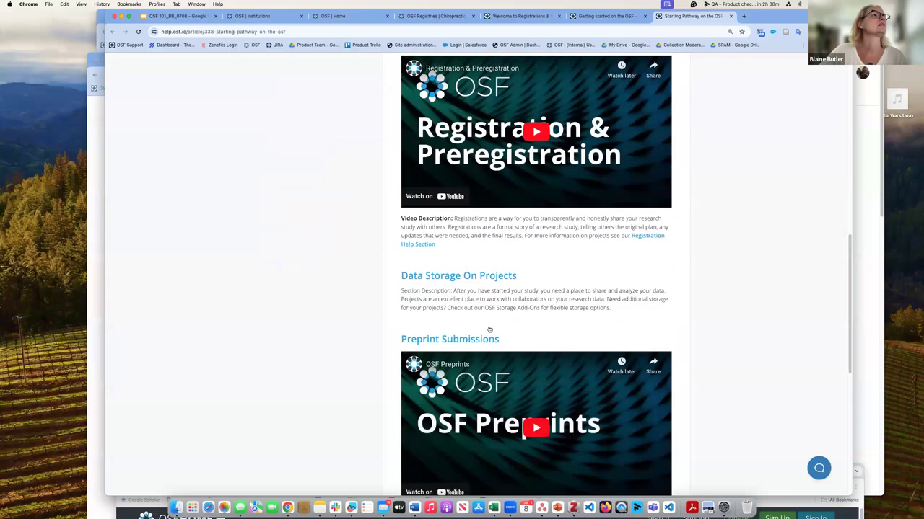
{"action": "scroll", "coordinate": [284, 206], "scroll_direction": "up", "scroll_amount": 10}
{"action": "scroll", "coordinate": [285, 205], "scroll_direction": "up", "scroll_amount": 5}
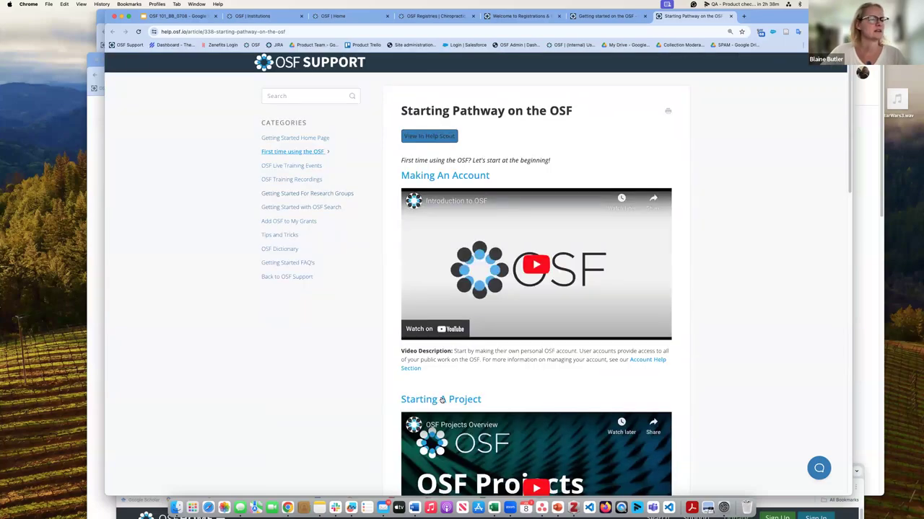
{"action": "scroll", "coordinate": [498, 296], "scroll_direction": "down", "scroll_amount": 7}
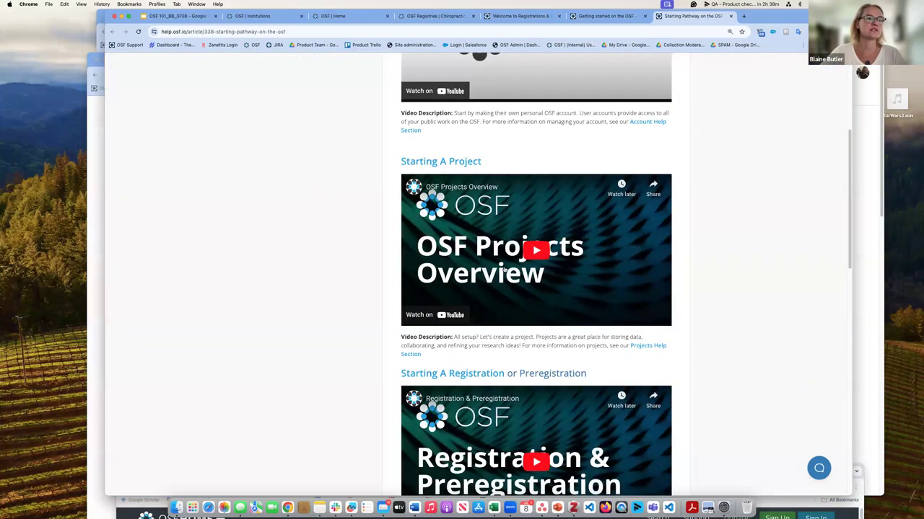
{"action": "scroll", "coordinate": [505, 269], "scroll_direction": "down", "scroll_amount": 20}
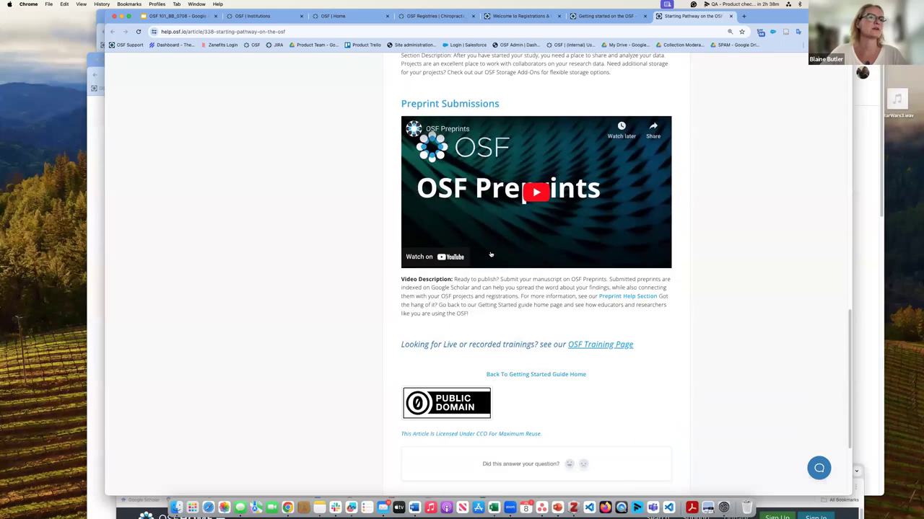
{"action": "scroll", "coordinate": [324, 87], "scroll_direction": "up", "scroll_amount": 20}
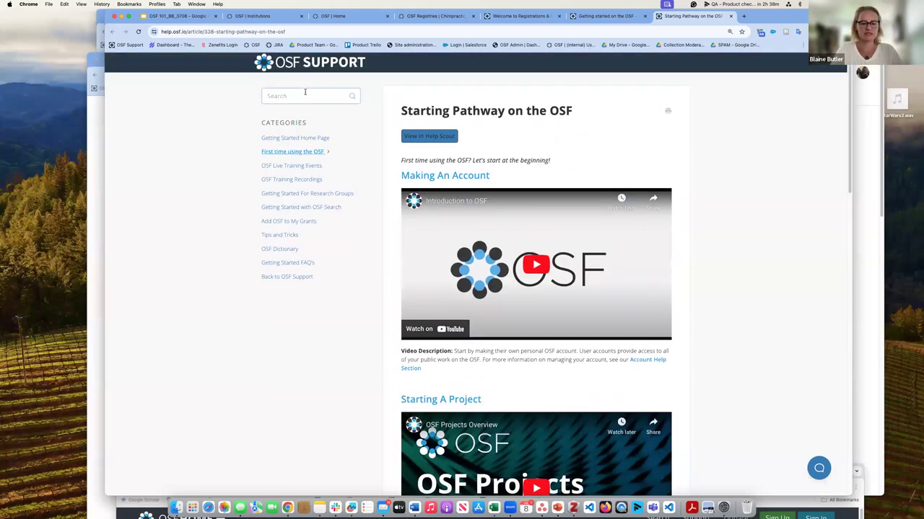
Step: Search OSF help for 'templ' and open Create A Project From A Template
{"action": "left_click", "coordinate": [304, 93]}
{"action": "type", "text": "templ"}
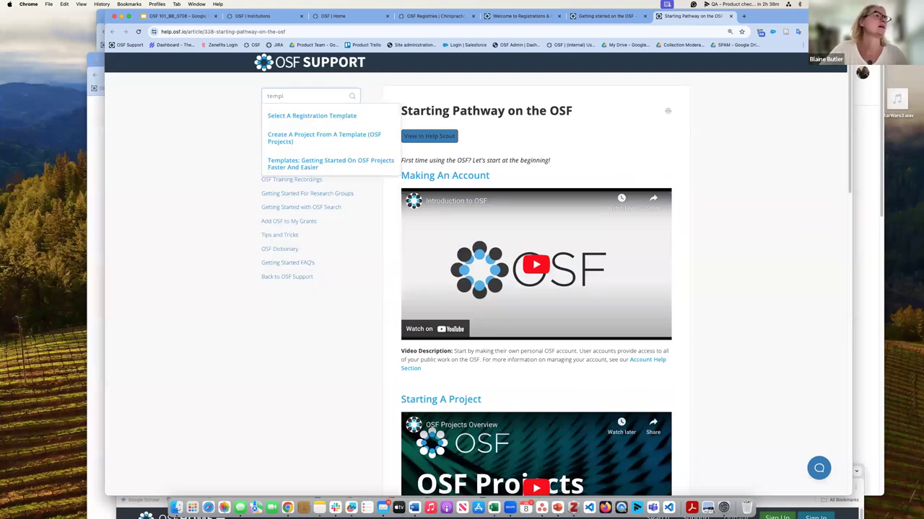
{"action": "left_click", "coordinate": [312, 135]}
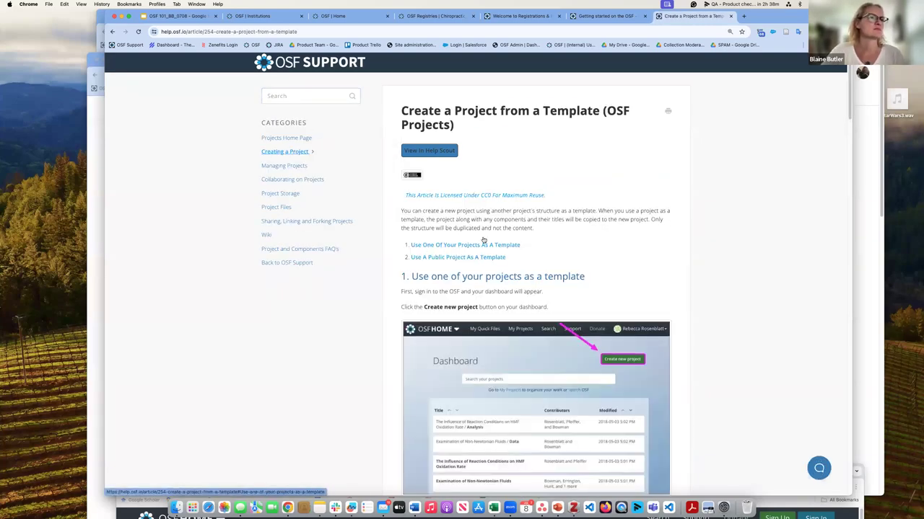
{"action": "scroll", "coordinate": [485, 256], "scroll_direction": "down", "scroll_amount": 3}
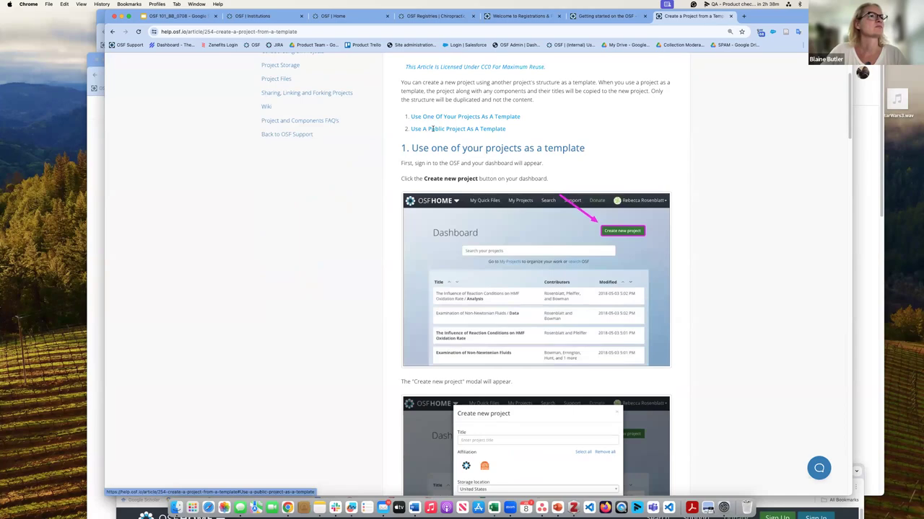
{"action": "scroll", "coordinate": [439, 130], "scroll_direction": "up", "scroll_amount": 1}
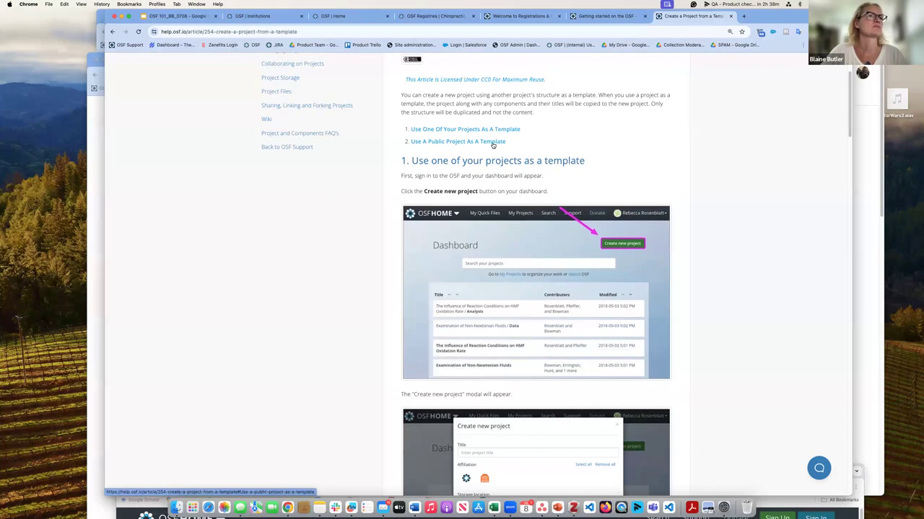
Step: Read the section on using a public project as a template, then return to OSF Home
{"action": "left_click", "coordinate": [493, 145]}
{"action": "scroll", "coordinate": [681, 98], "scroll_direction": "down", "scroll_amount": 3}
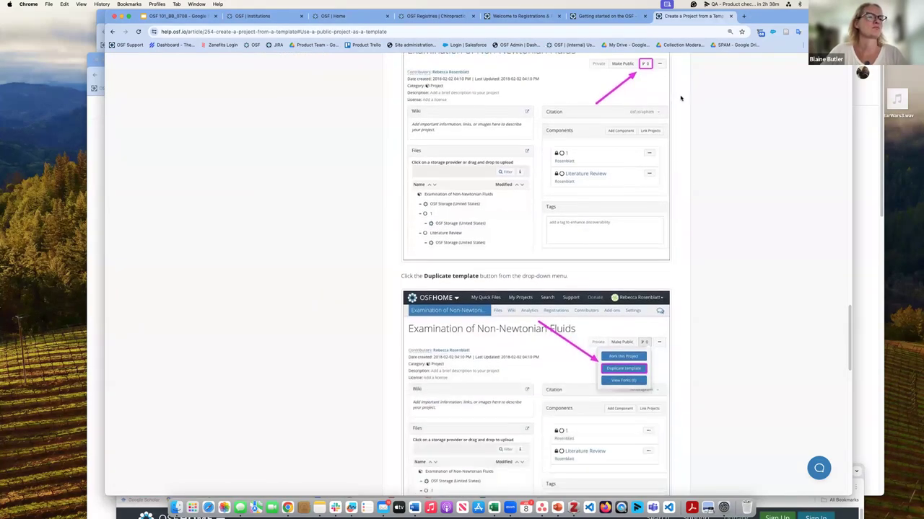
{"action": "scroll", "coordinate": [681, 98], "scroll_direction": "down", "scroll_amount": 12}
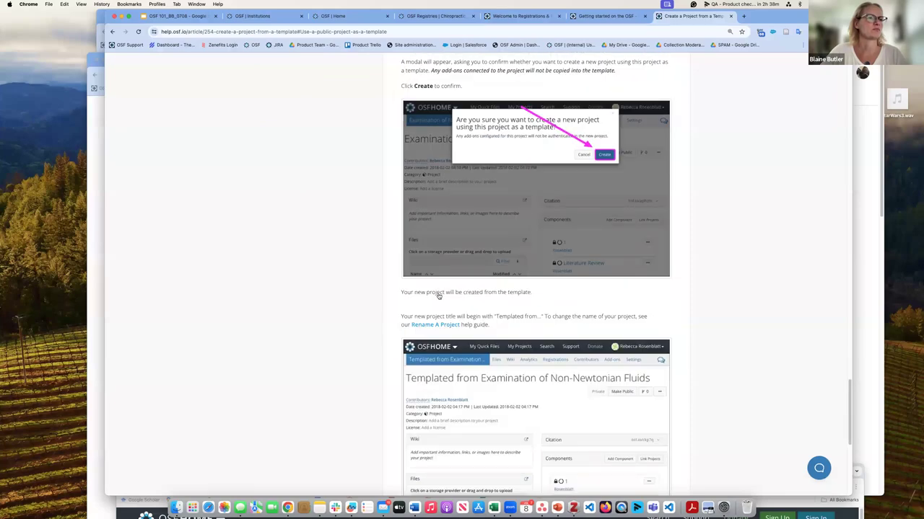
{"action": "scroll", "coordinate": [447, 238], "scroll_direction": "up", "scroll_amount": 5}
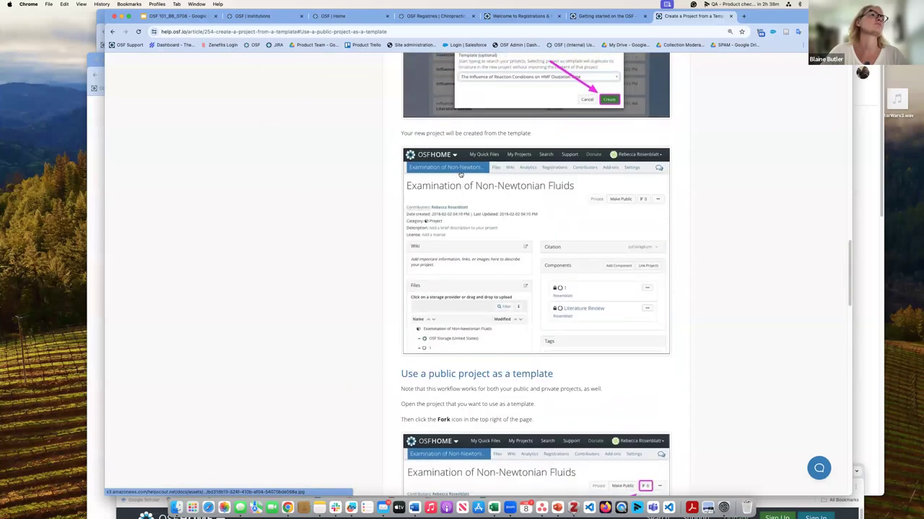
{"action": "scroll", "coordinate": [460, 174], "scroll_direction": "up", "scroll_amount": 10}
{"action": "scroll", "coordinate": [475, 260], "scroll_direction": "up", "scroll_amount": 3}
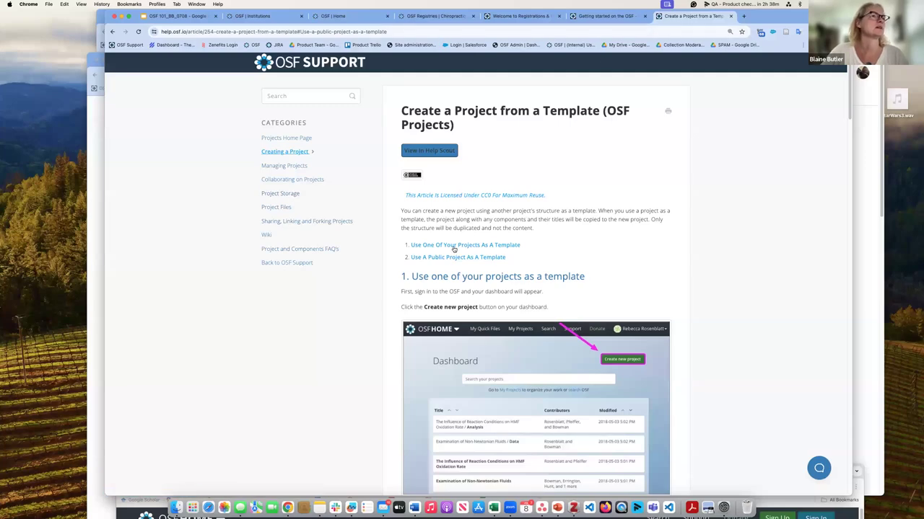
{"action": "scroll", "coordinate": [455, 252], "scroll_direction": "down", "scroll_amount": 1}
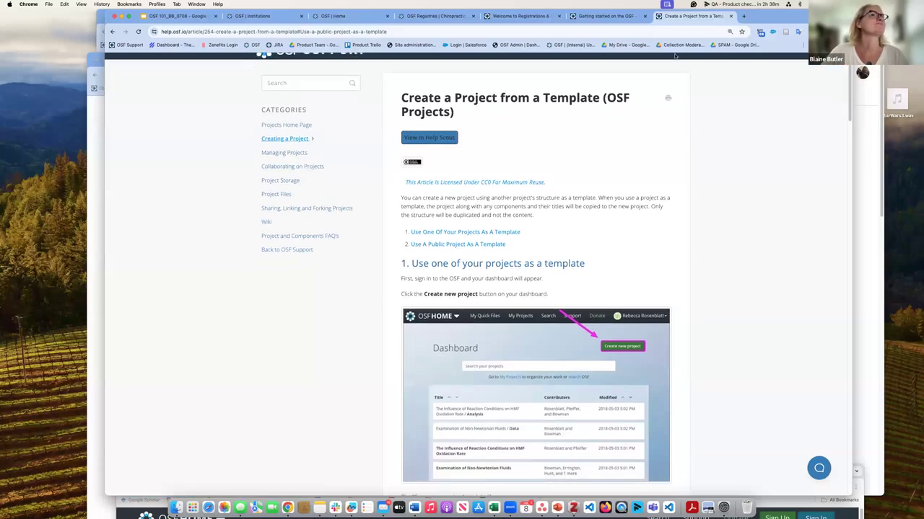
{"action": "scroll", "coordinate": [641, 121], "scroll_direction": "up", "scroll_amount": 1}
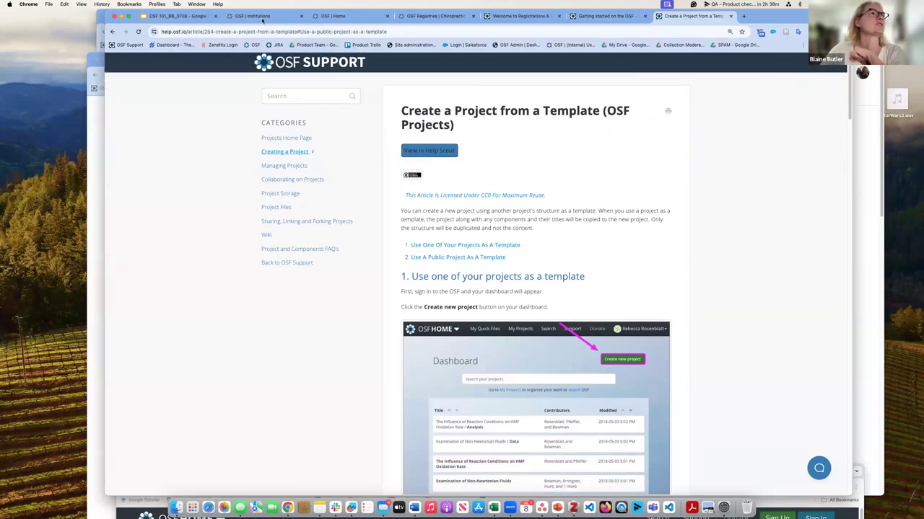
{"action": "left_click", "coordinate": [349, 16]}
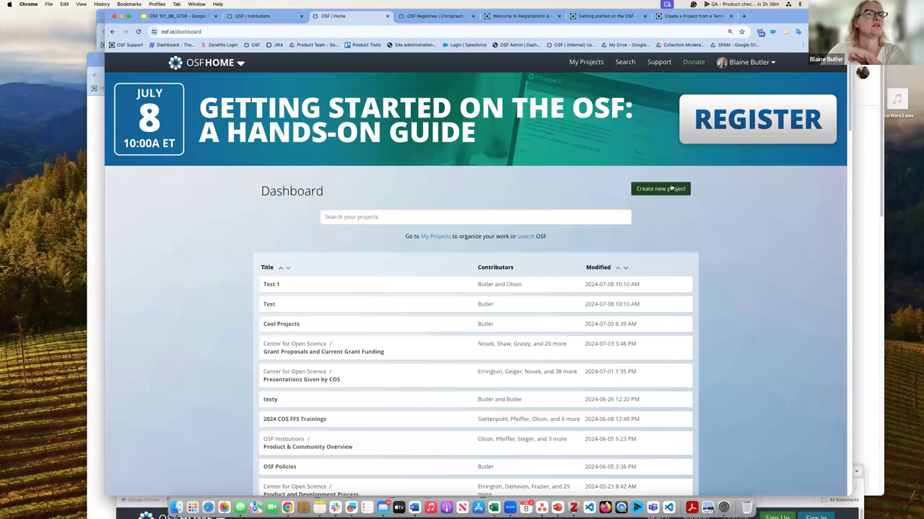
Step: Create a new project titled 'Test project' with Germany - Frankfurt storage
{"action": "left_click", "coordinate": [670, 188]}
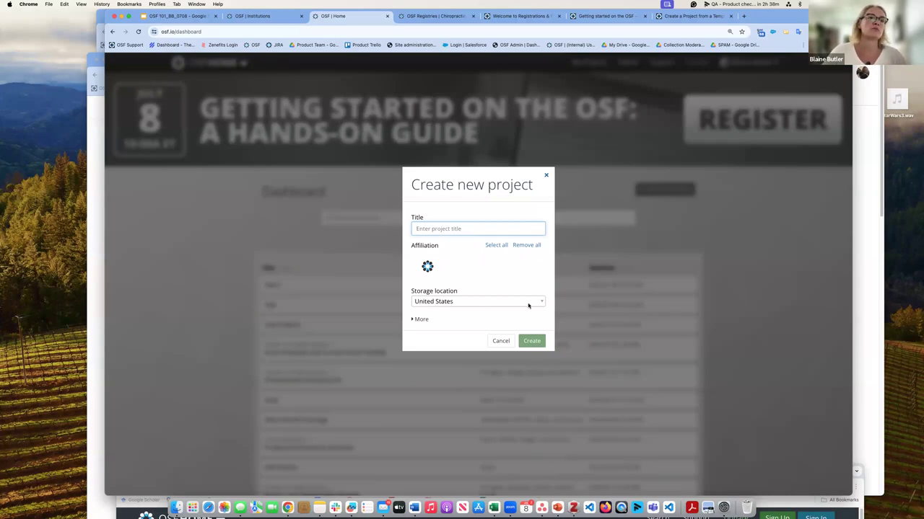
{"action": "left_click", "coordinate": [531, 303]}
{"action": "scroll", "coordinate": [531, 314], "scroll_direction": "down", "scroll_amount": 2}
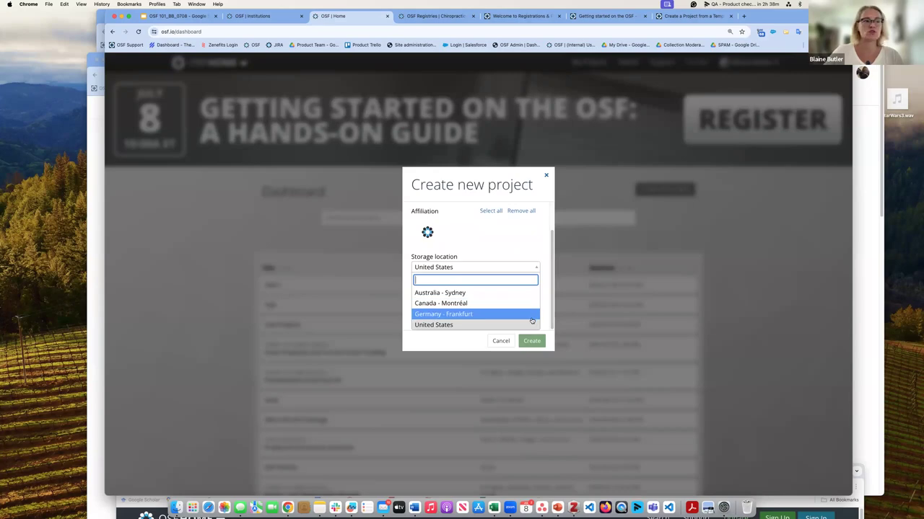
{"action": "left_click", "coordinate": [531, 317]}
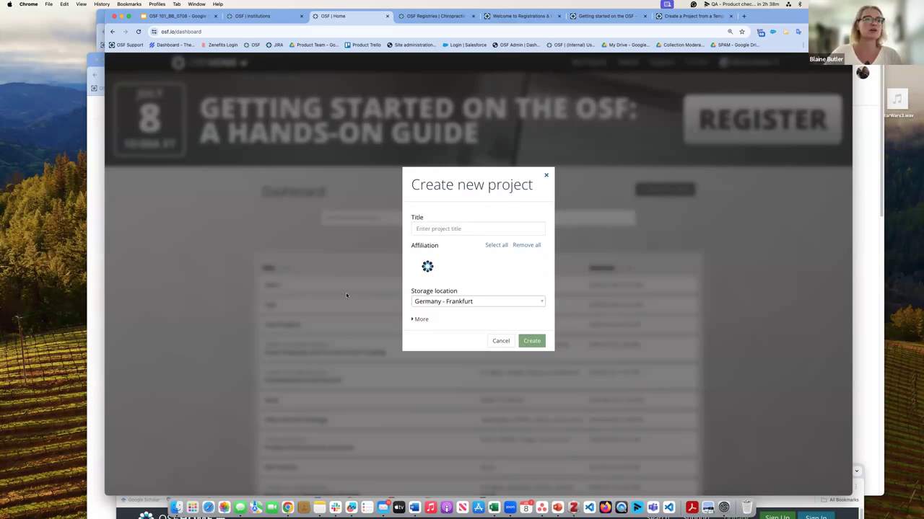
{"action": "left_click", "coordinate": [429, 224]}
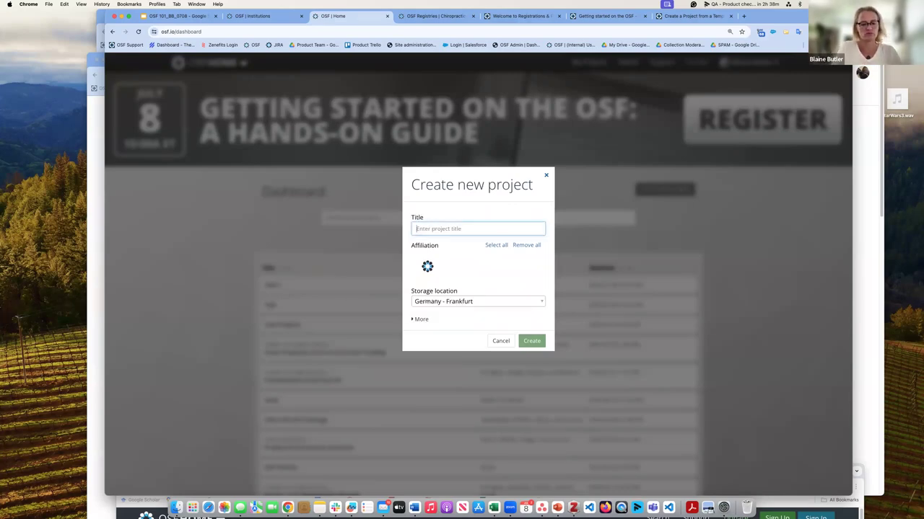
{"action": "type", "text": "Test"}
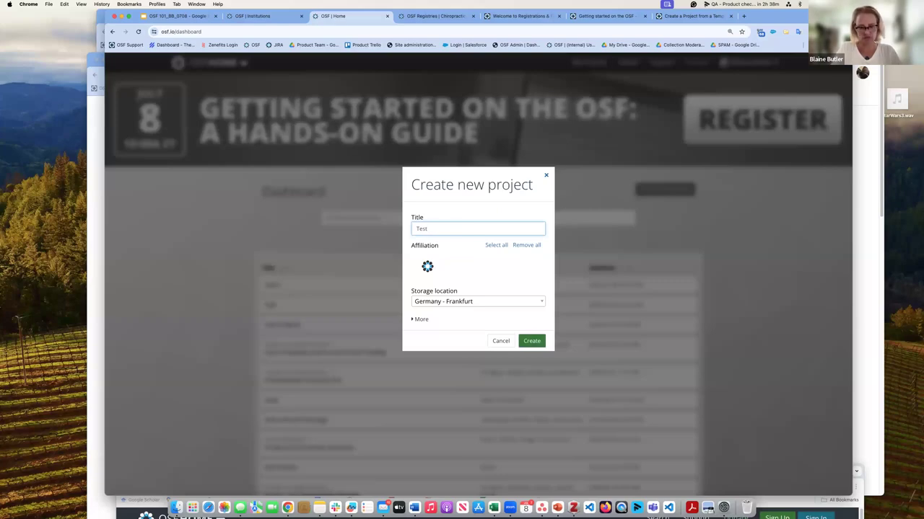
{"action": "type", "text": " project"}
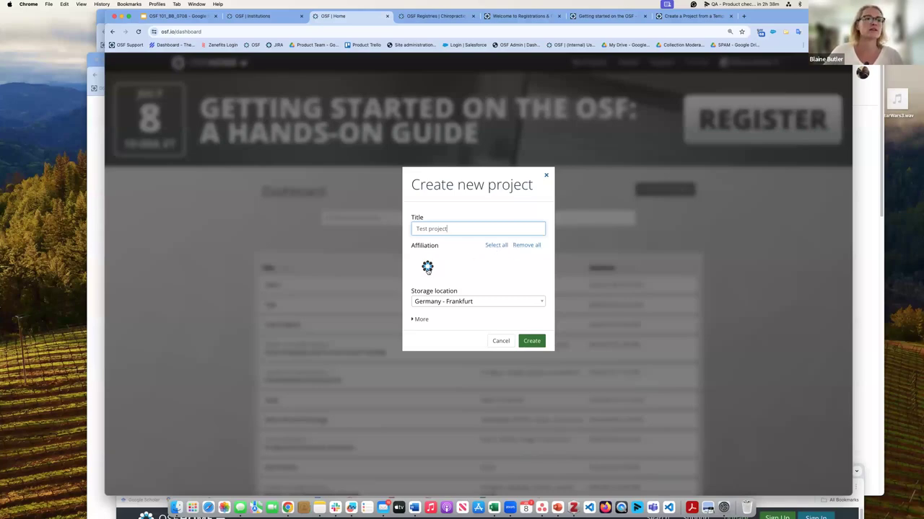
{"action": "left_click", "coordinate": [532, 341]}
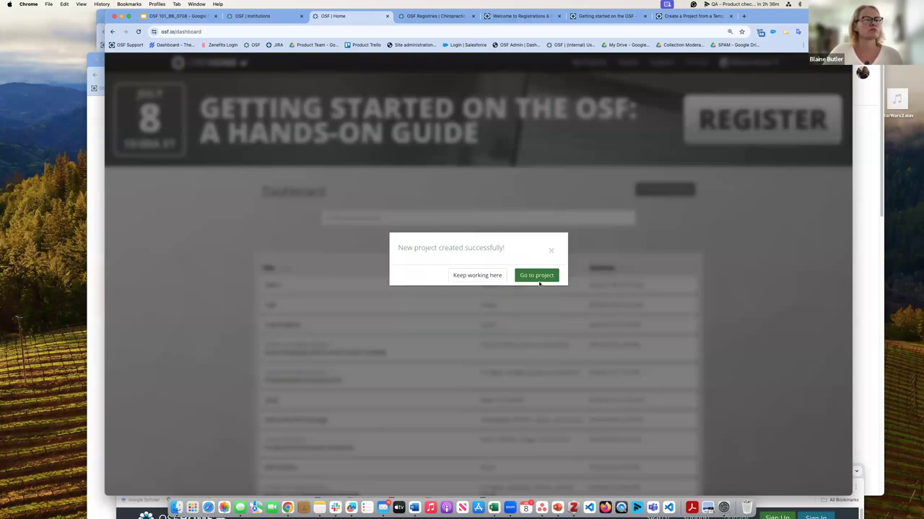
Step: Open Test project and add a component titled 'Private component'
{"action": "left_click", "coordinate": [534, 278]}
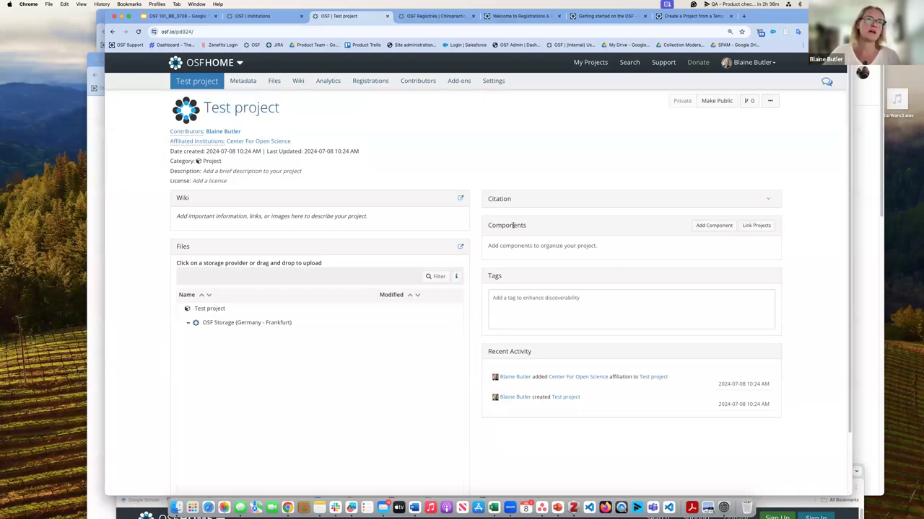
{"action": "left_click", "coordinate": [723, 226]}
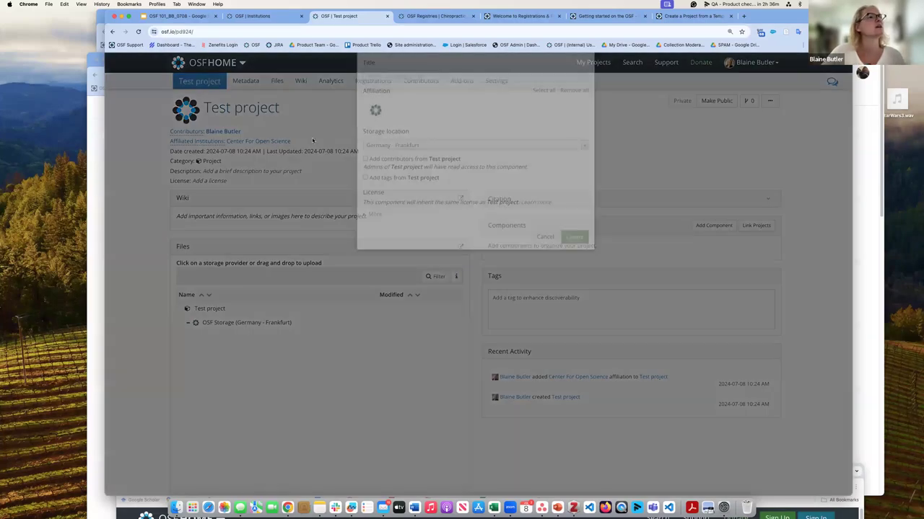
{"action": "left_click_drag", "start_coordinate": [488, 77], "coordinate": [532, 64]}
{"action": "left_click", "coordinate": [533, 72]}
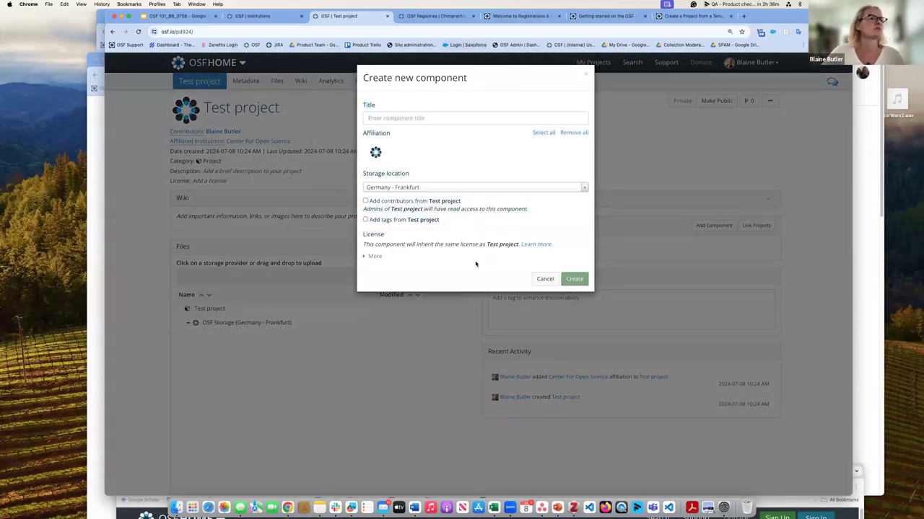
{"action": "left_click", "coordinate": [370, 118]}
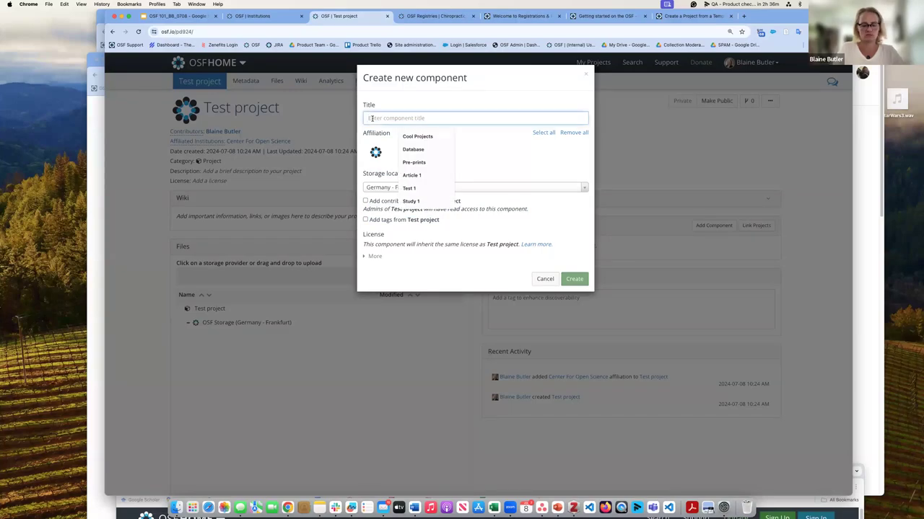
{"action": "type", "text": "Privat"}
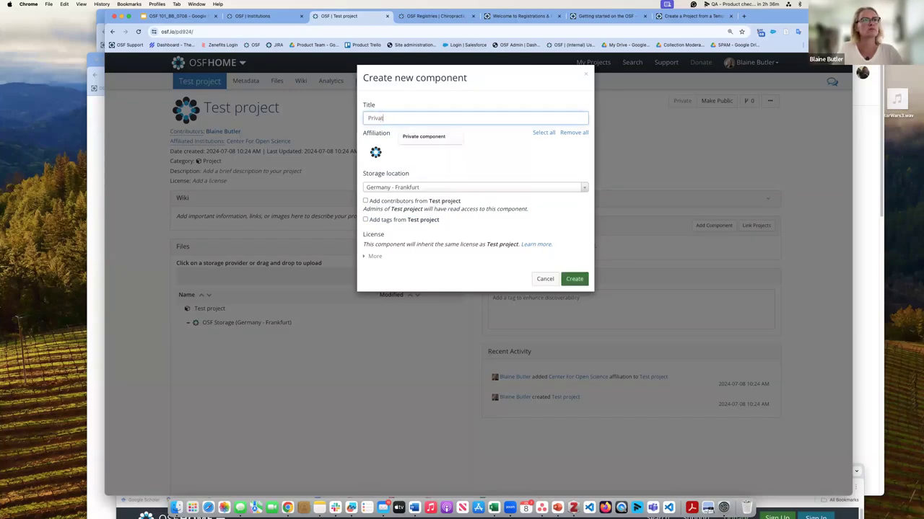
{"action": "type", "text": "e"}
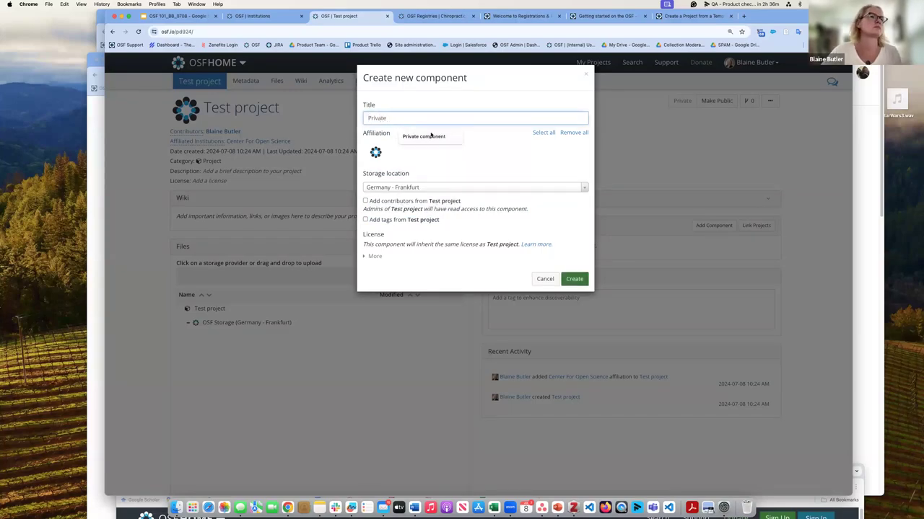
{"action": "left_click", "coordinate": [430, 136]}
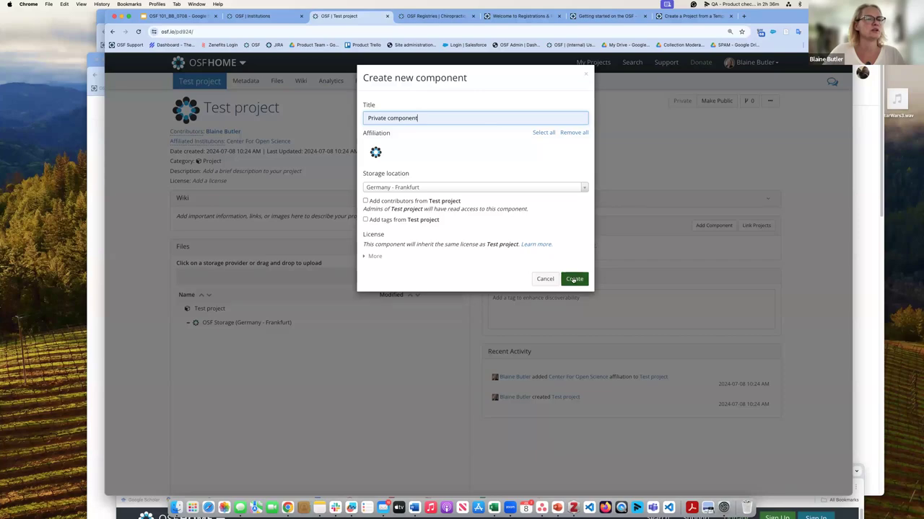
{"action": "left_click", "coordinate": [573, 280]}
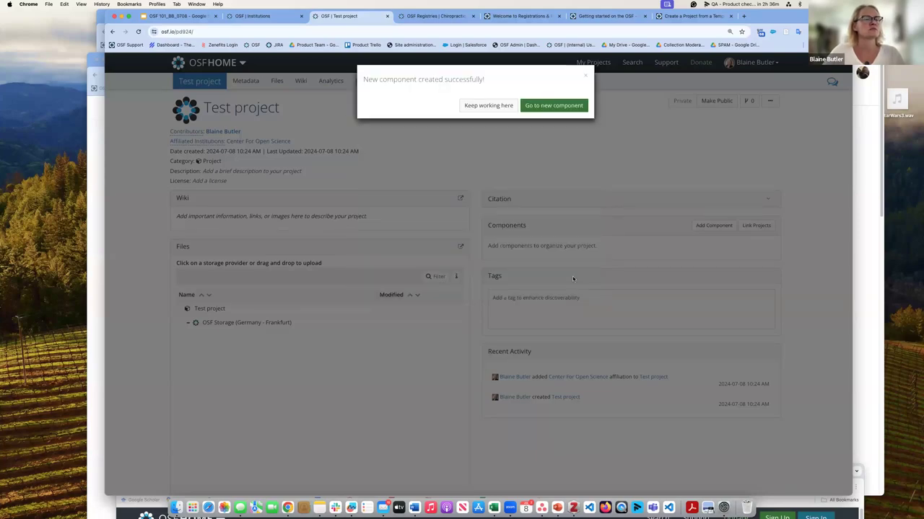
Step: Dismiss the success dialog with 'Keep working here' to stay on Test project
{"action": "left_click", "coordinate": [488, 106]}
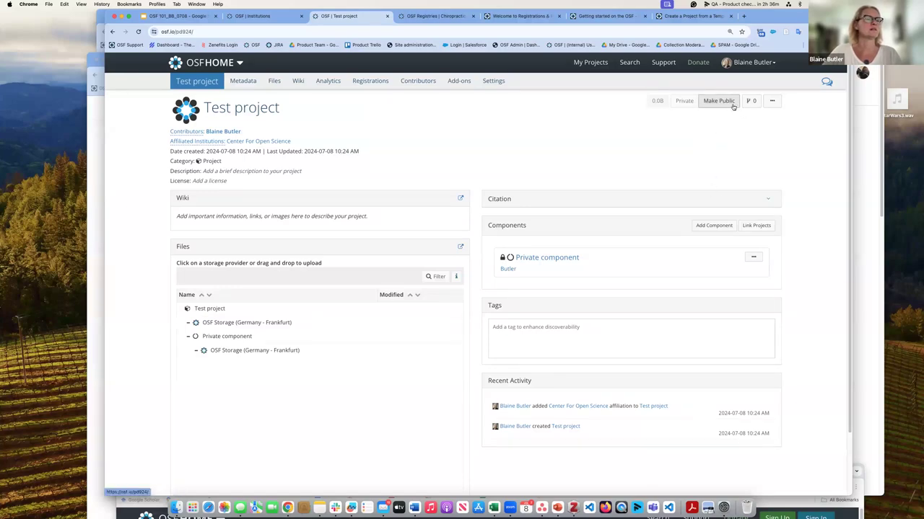
Step: Make Test project public while leaving Private component private
{"action": "left_click", "coordinate": [728, 102]}
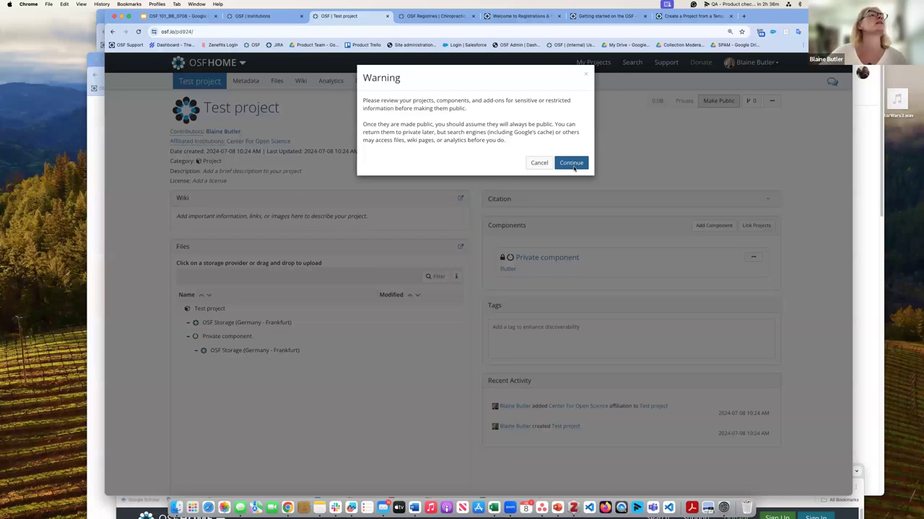
{"action": "left_click", "coordinate": [573, 163]}
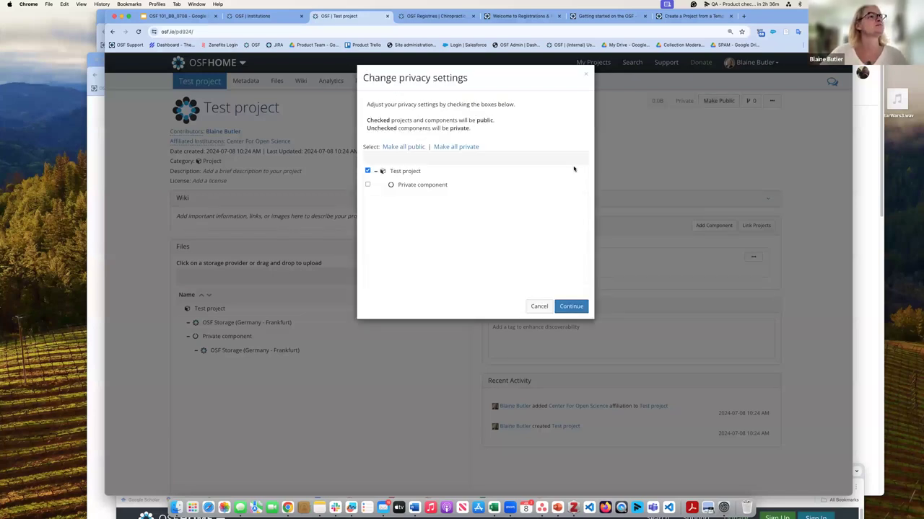
{"action": "left_click", "coordinate": [397, 148]}
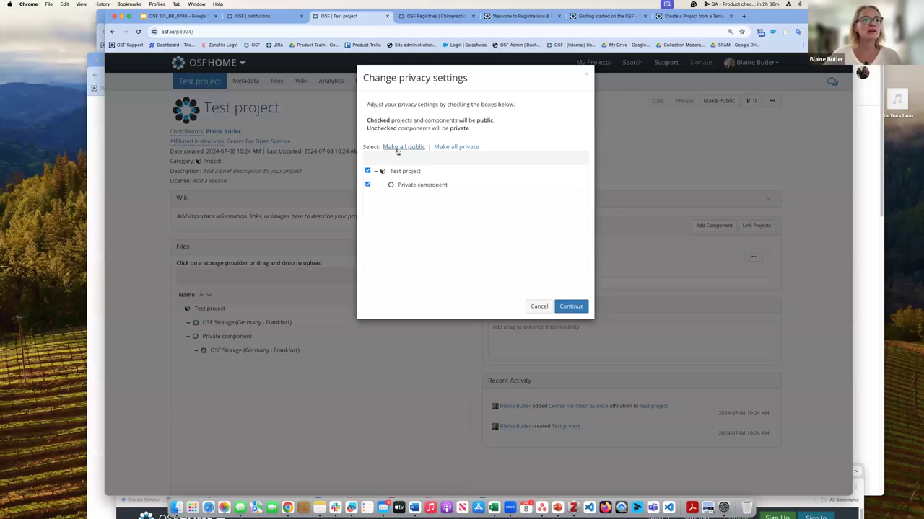
{"action": "left_click", "coordinate": [368, 185]}
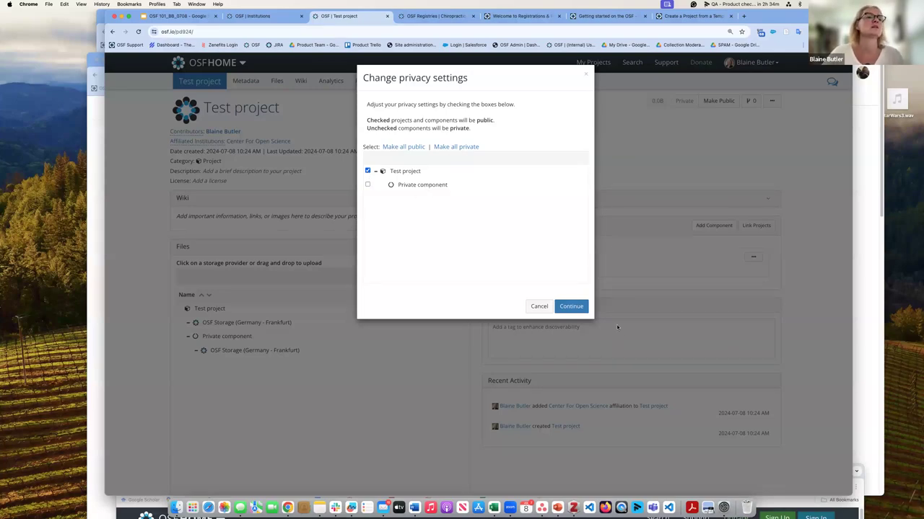
{"action": "left_click", "coordinate": [570, 307]}
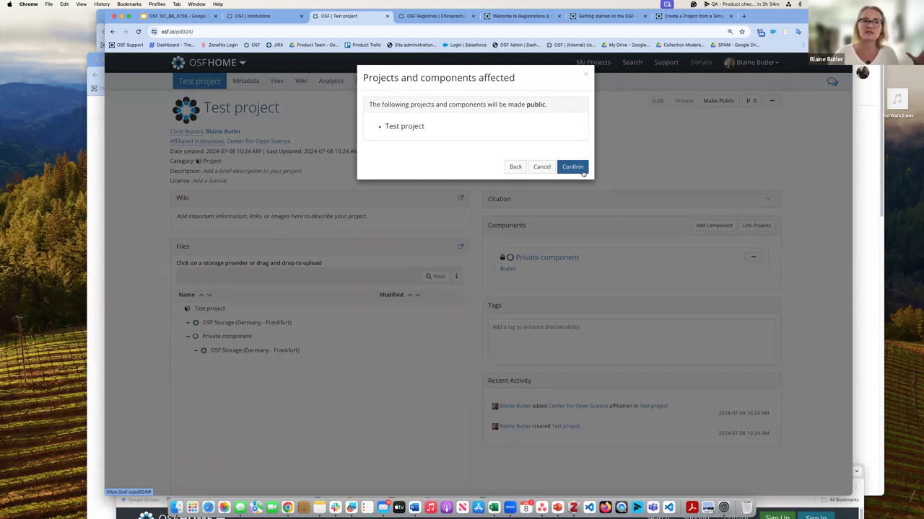
{"action": "left_click", "coordinate": [582, 172]}
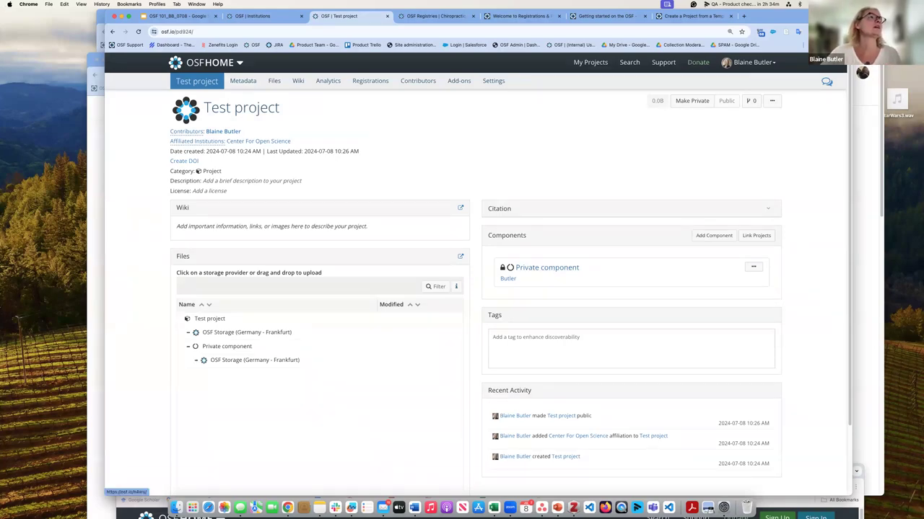
{"action": "left_click", "coordinate": [224, 31]}
{"action": "key", "text": "super+c"}
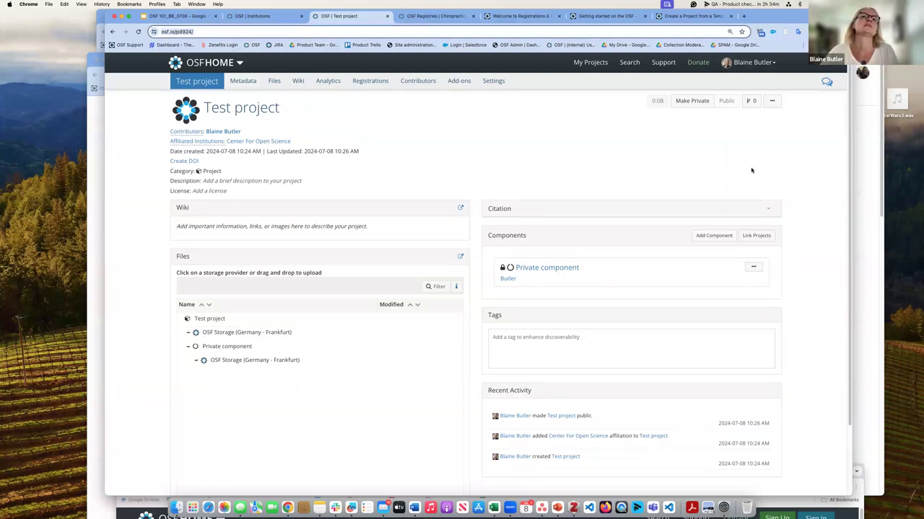
{"action": "left_click", "coordinate": [785, 32]}
{"action": "left_click", "coordinate": [764, 191]}
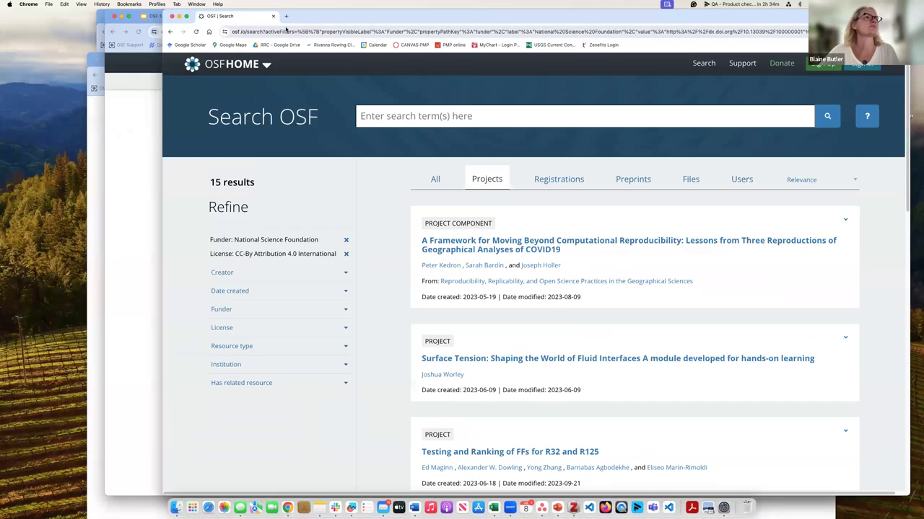
{"action": "left_click", "coordinate": [287, 16]}
{"action": "left_click", "coordinate": [286, 31]}
{"action": "key", "text": "super+v"}
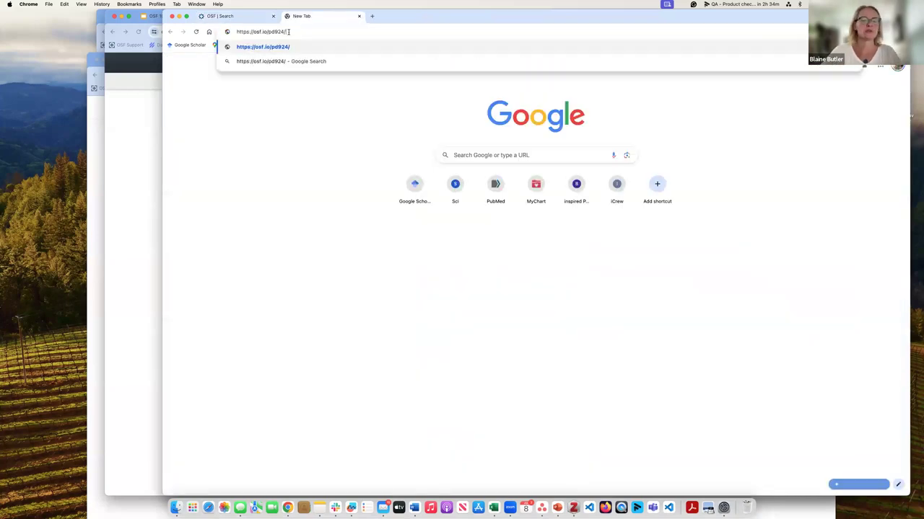
{"action": "key", "text": "Return"}
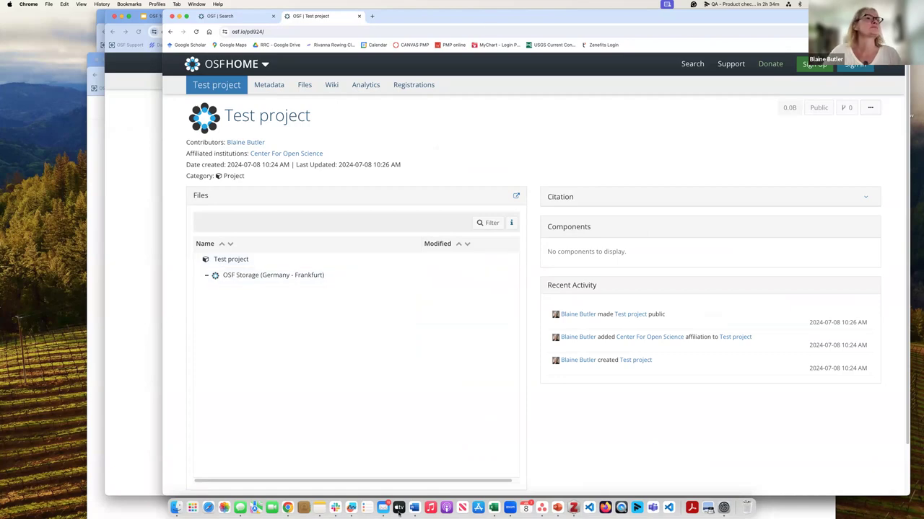
{"action": "key", "text": "super+m"}
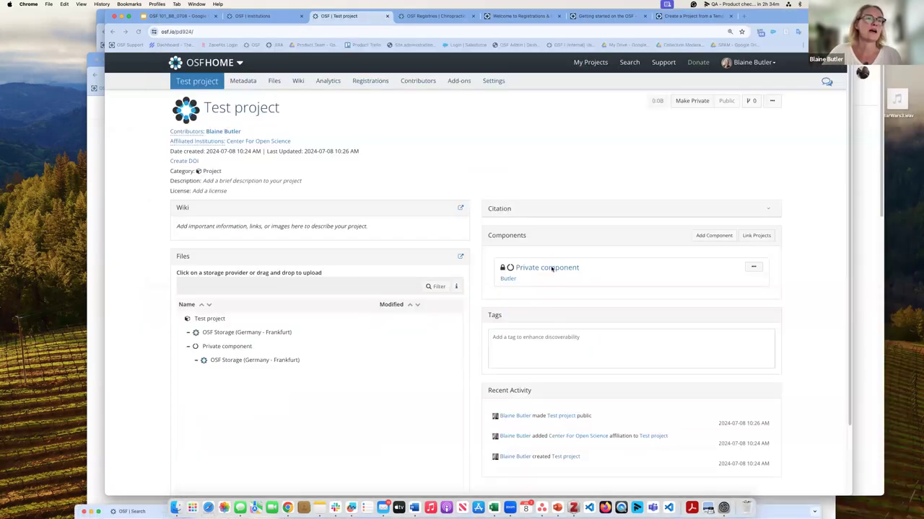
Step: Upload Dataset.xlsx to Private component's OSF Storage, then return to its overview
{"action": "left_click", "coordinate": [548, 267]}
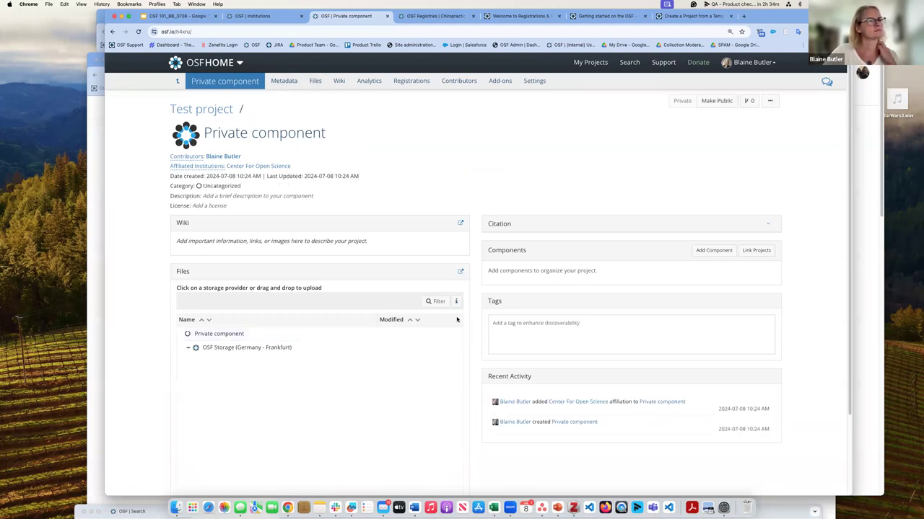
{"action": "left_click", "coordinate": [315, 81]}
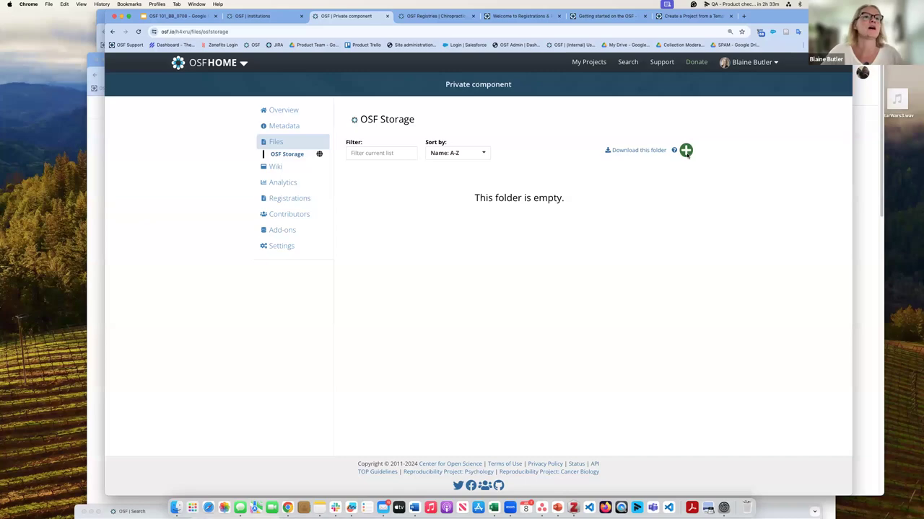
{"action": "left_click", "coordinate": [686, 152]}
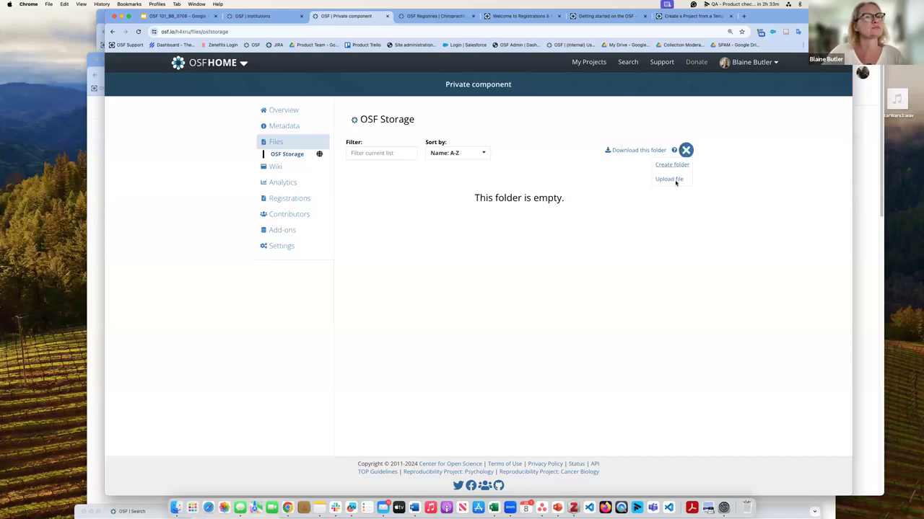
{"action": "left_click", "coordinate": [676, 181]}
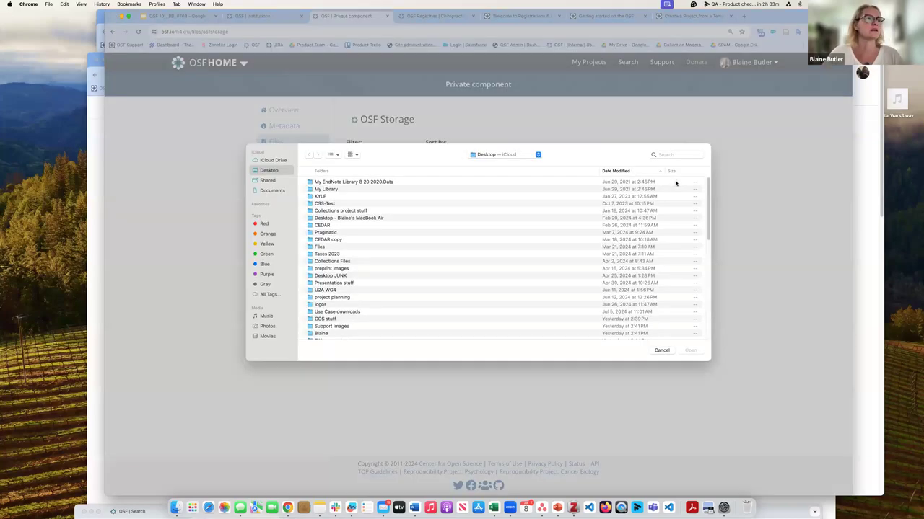
{"action": "scroll", "coordinate": [383, 264], "scroll_direction": "down", "scroll_amount": 15}
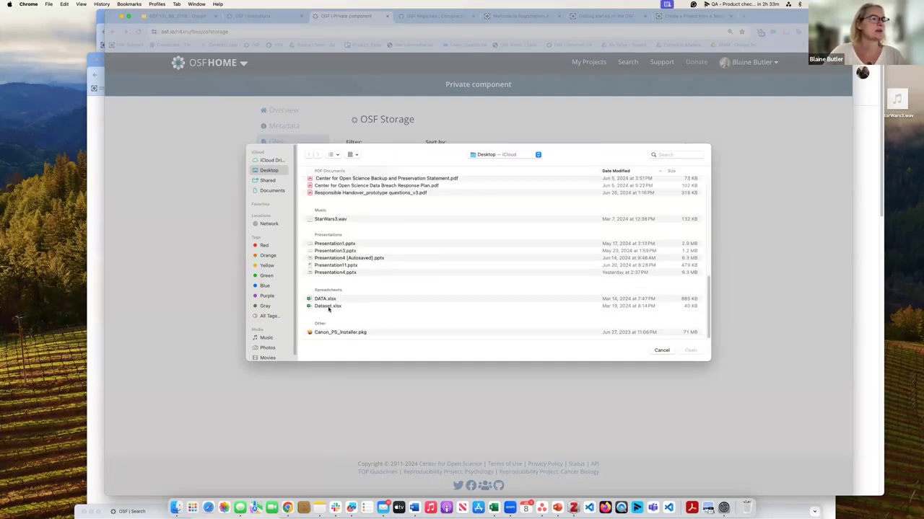
{"action": "left_click", "coordinate": [330, 306]}
{"action": "left_click", "coordinate": [690, 351]}
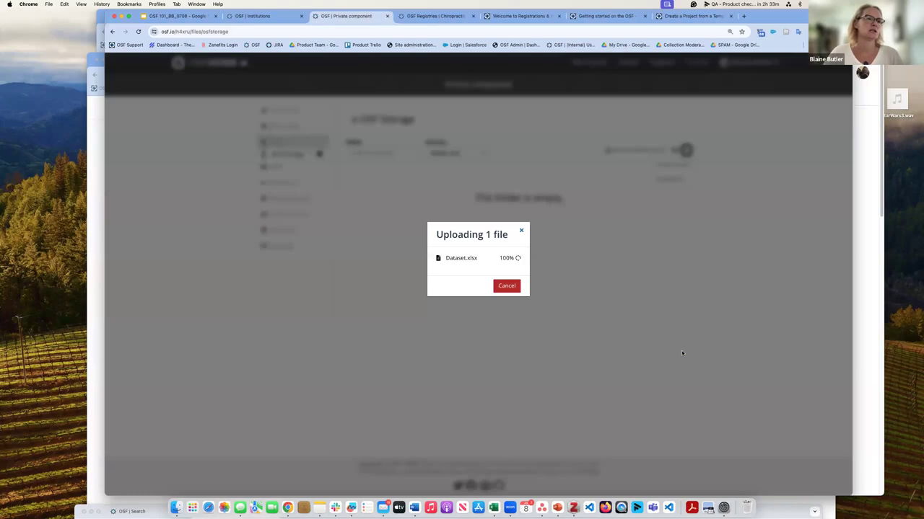
{"action": "left_click", "coordinate": [536, 287]}
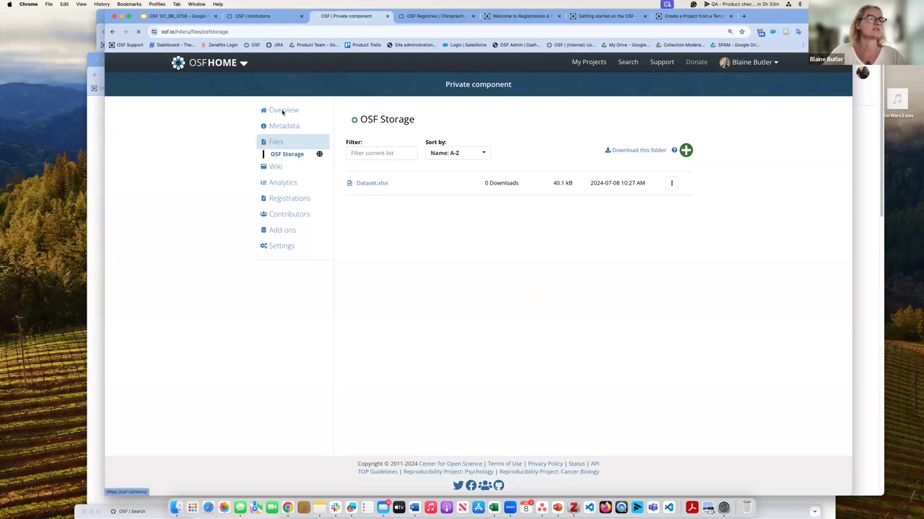
{"action": "left_click", "coordinate": [281, 111]}
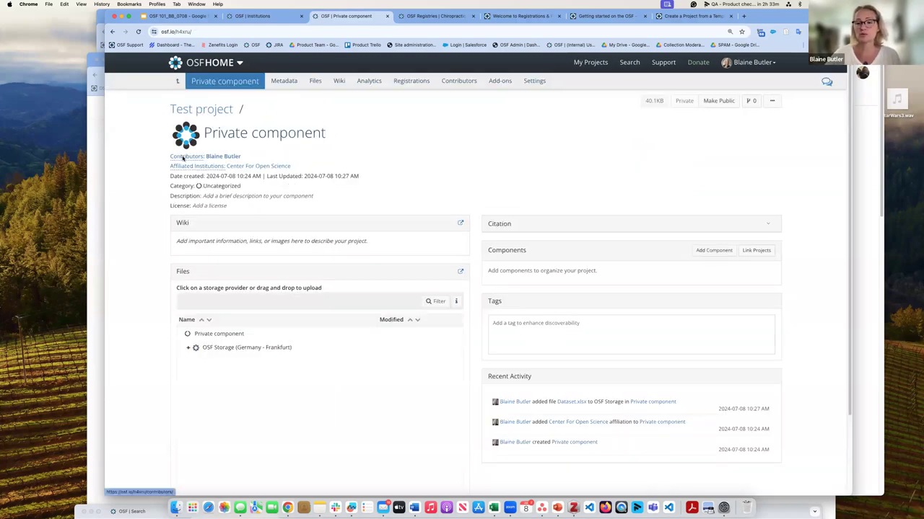
Step: Search for the collaborator by name and add them to Private component as Administrator
{"action": "left_click", "coordinate": [184, 157]}
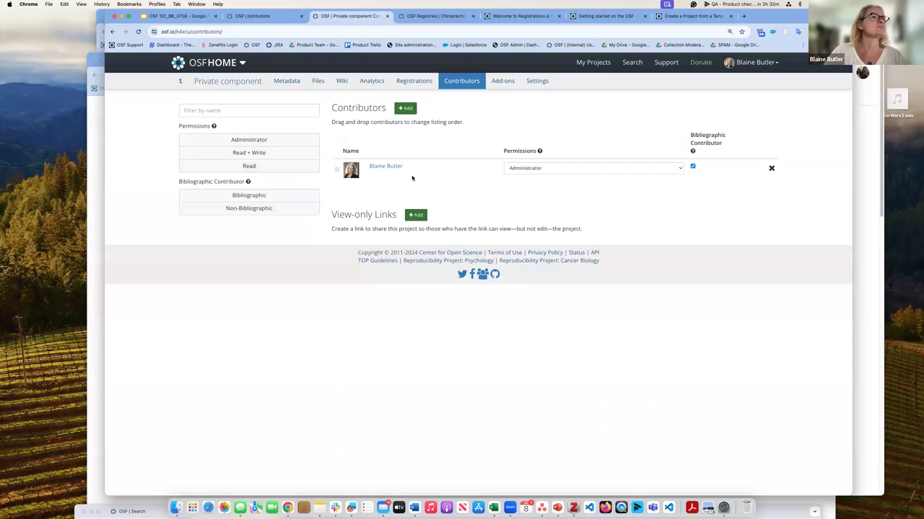
{"action": "left_click_drag", "start_coordinate": [783, 18], "coordinate": [790, 63]}
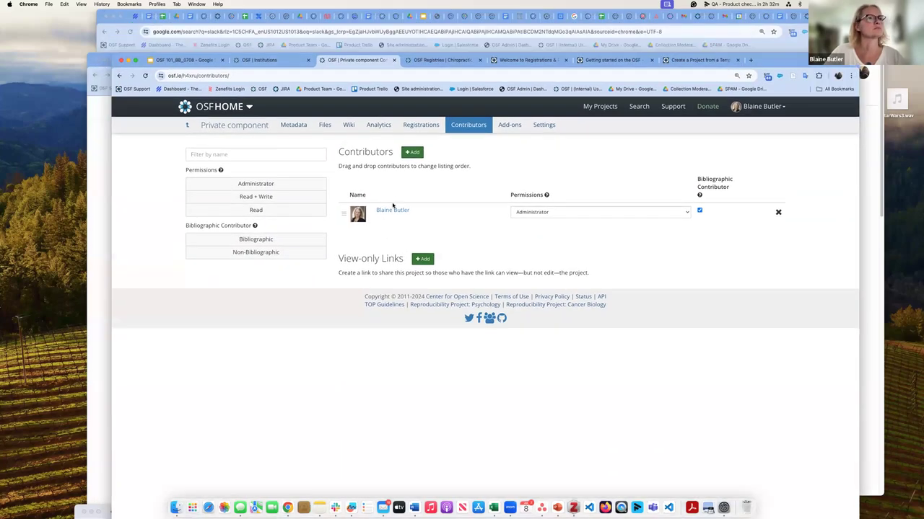
{"action": "left_click", "coordinate": [411, 154]}
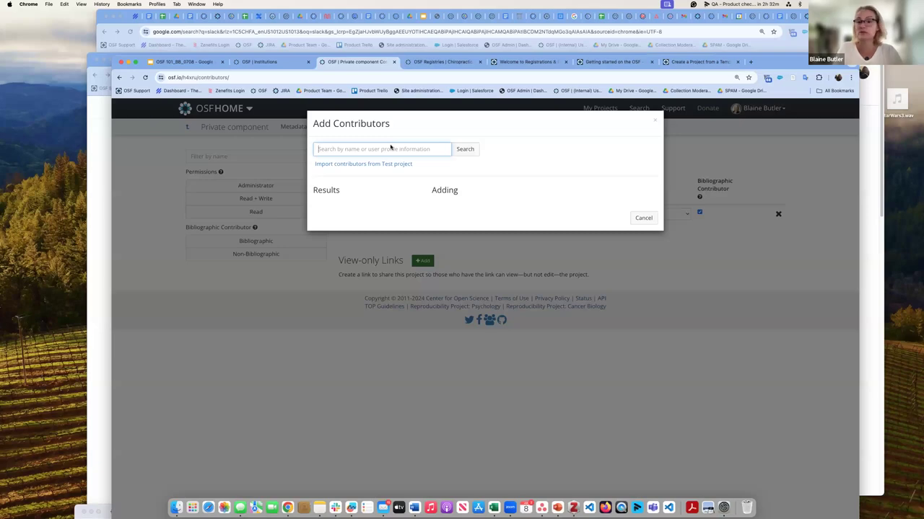
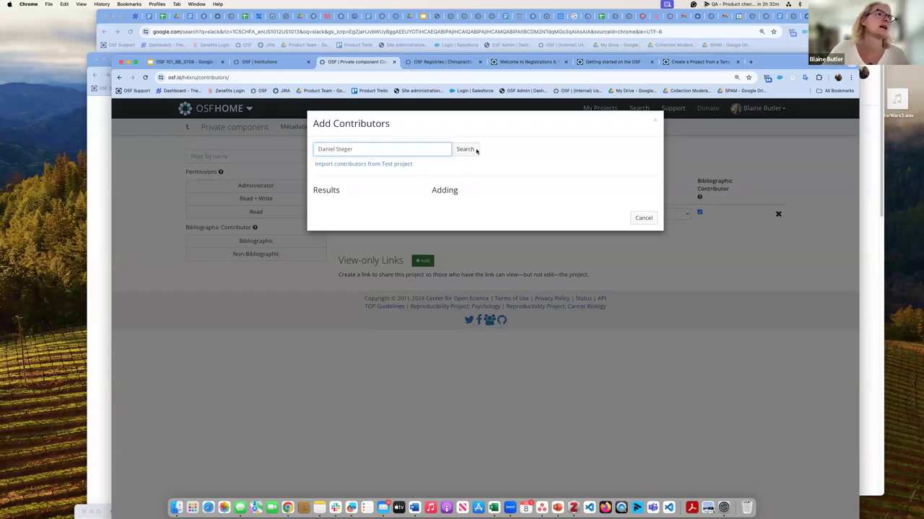
{"action": "left_click", "coordinate": [476, 149]}
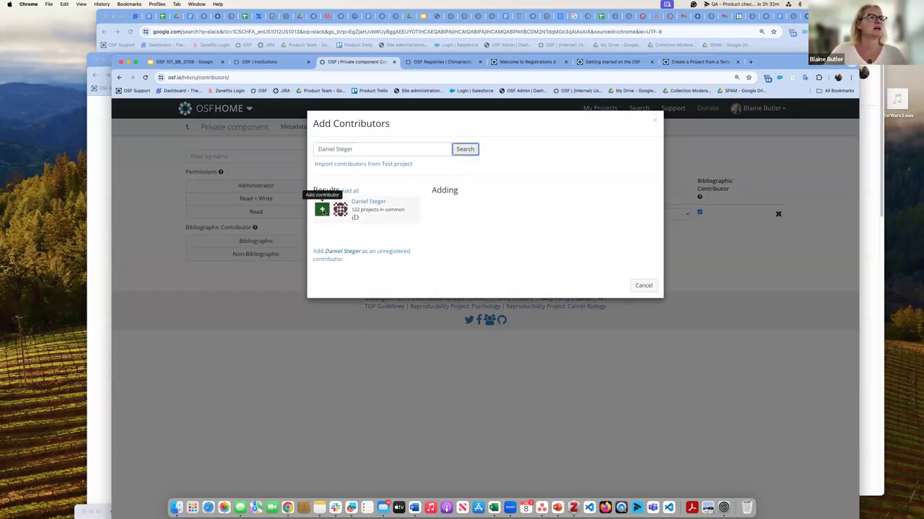
{"action": "left_click", "coordinate": [322, 209]}
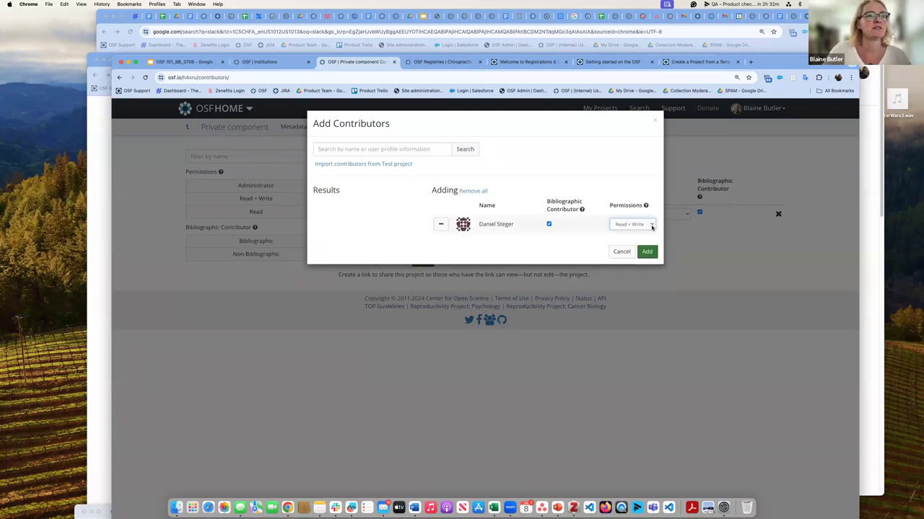
{"action": "left_click", "coordinate": [651, 226]}
{"action": "left_click", "coordinate": [650, 231]}
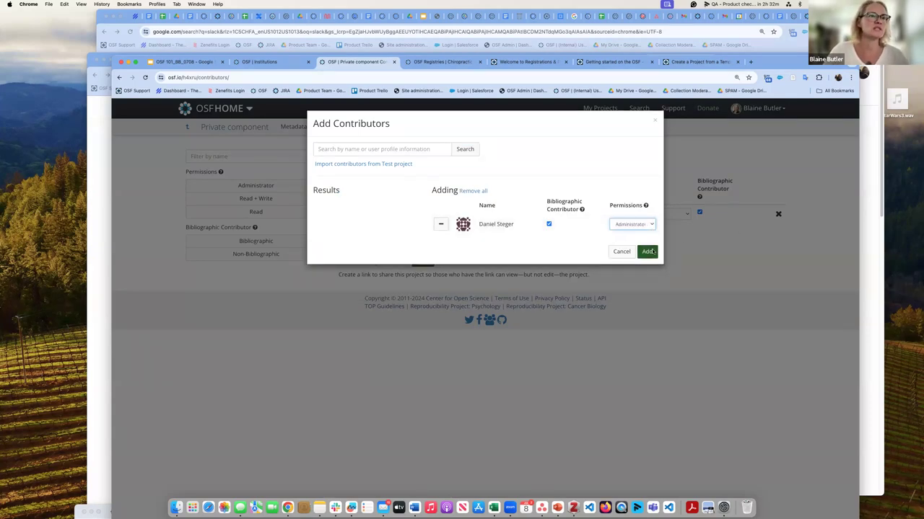
{"action": "left_click", "coordinate": [647, 251]}
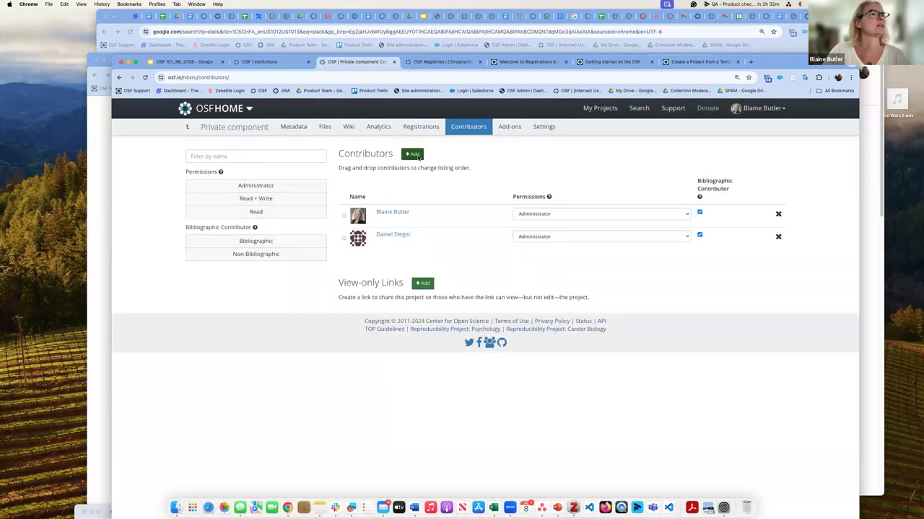
{"action": "left_click", "coordinate": [413, 155]}
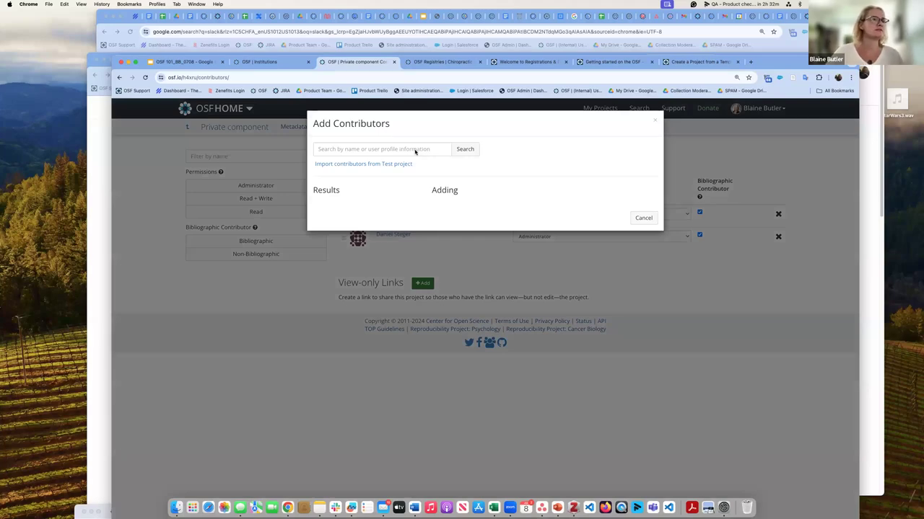
Step: Search for the new contributor by name and choose to add them as unregistered
{"action": "left_click", "coordinate": [415, 151]}
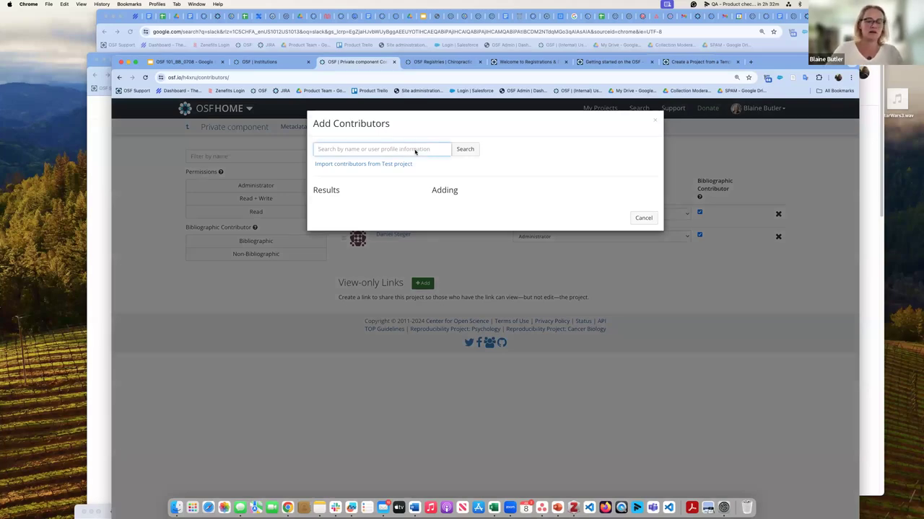
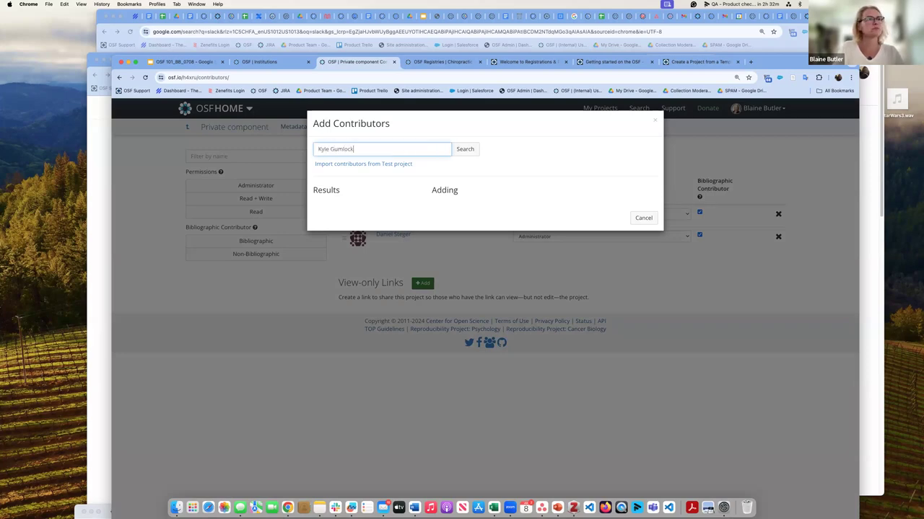
{"action": "key", "text": "Return"}
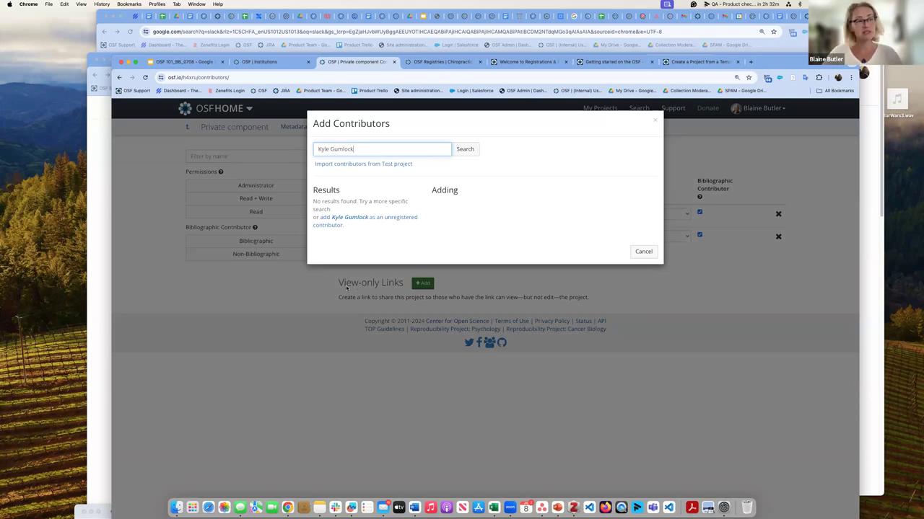
{"action": "left_click", "coordinate": [339, 221]}
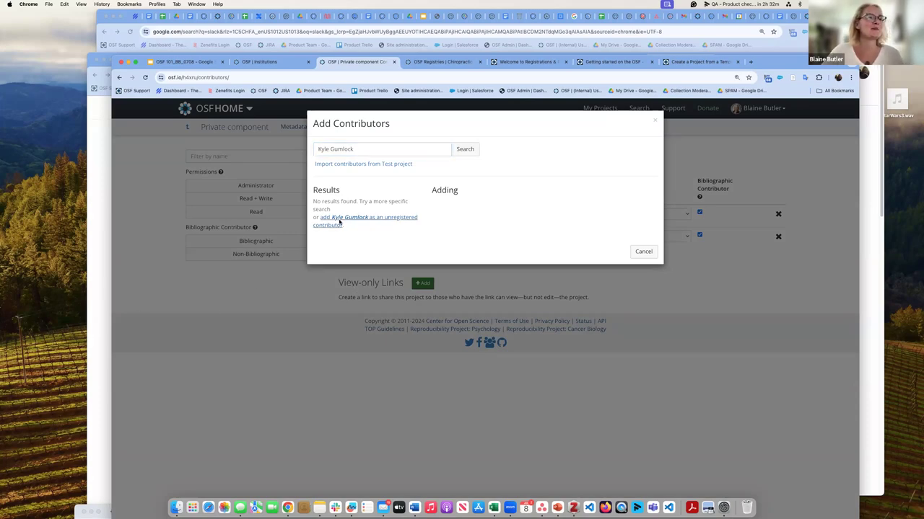
{"action": "left_click", "coordinate": [339, 221]}
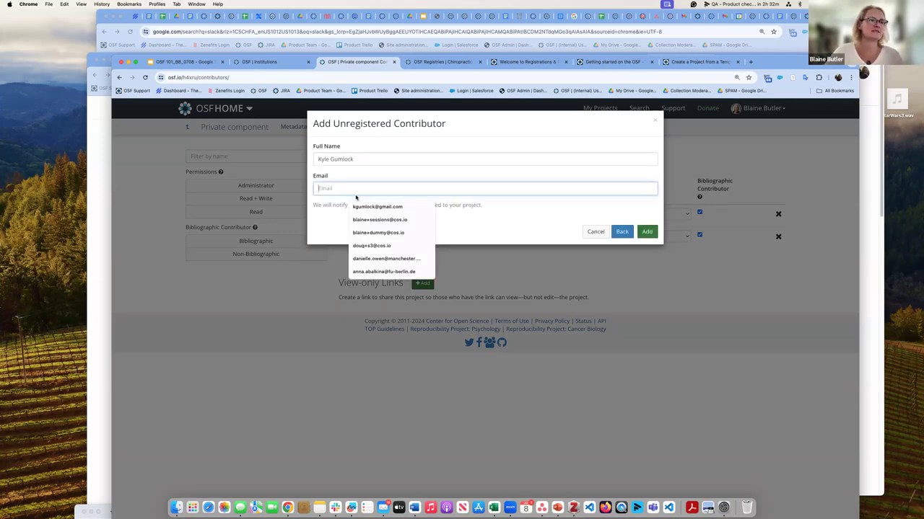
Step: Add them with the suggested e-mail at Read + Write, then view the second contributor's profile
{"action": "left_click", "coordinate": [376, 207]}
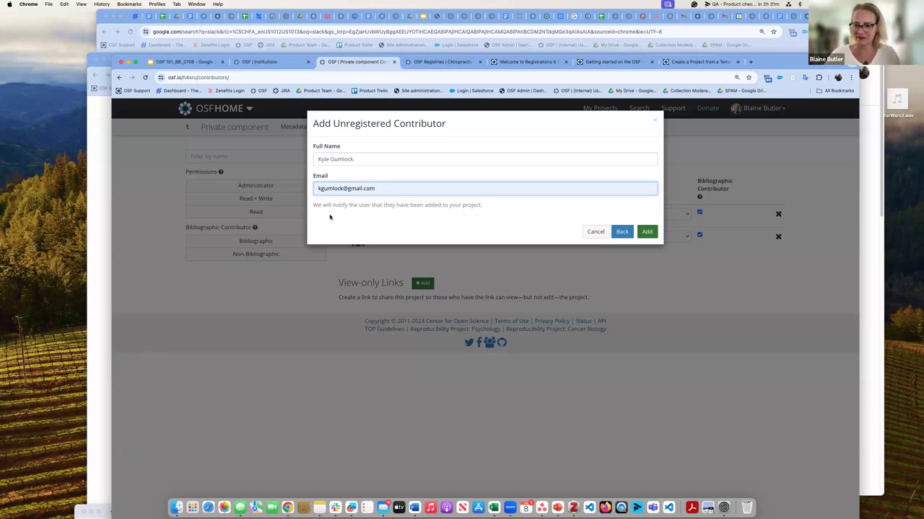
{"action": "left_click", "coordinate": [653, 232]}
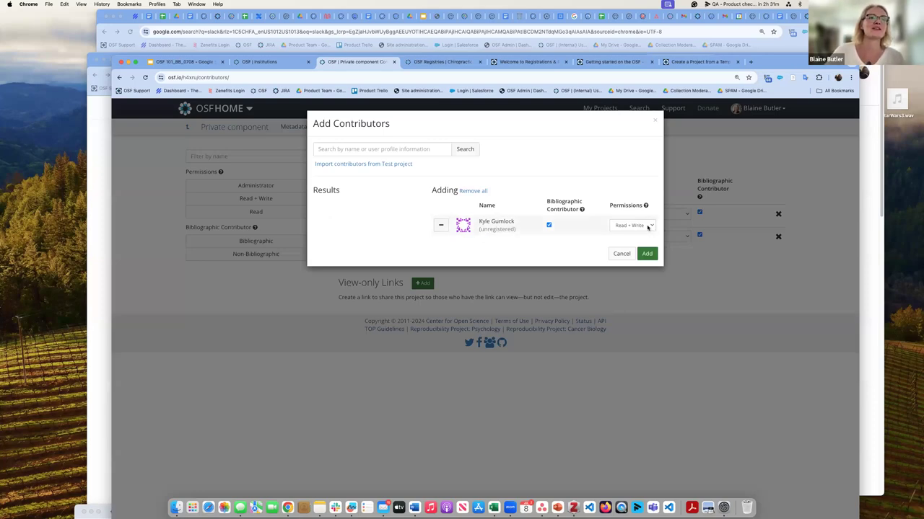
{"action": "left_click", "coordinate": [652, 226]}
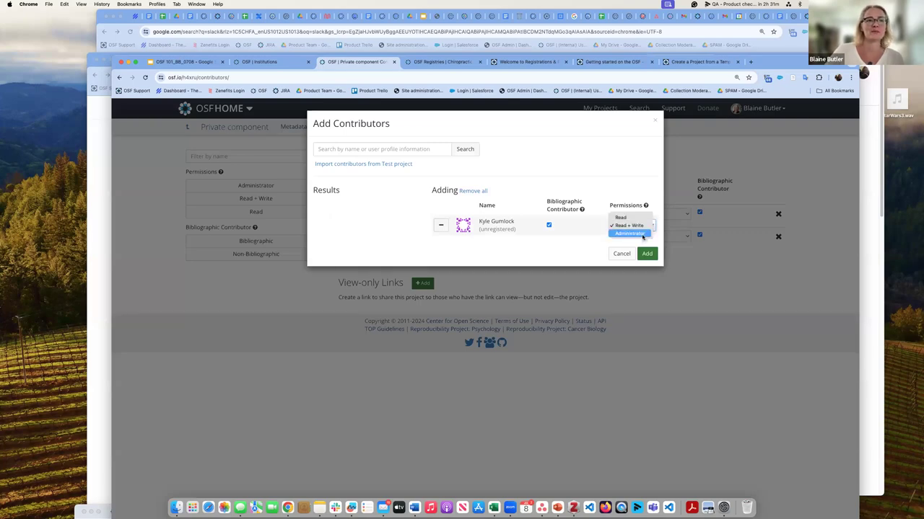
{"action": "left_click", "coordinate": [653, 256]}
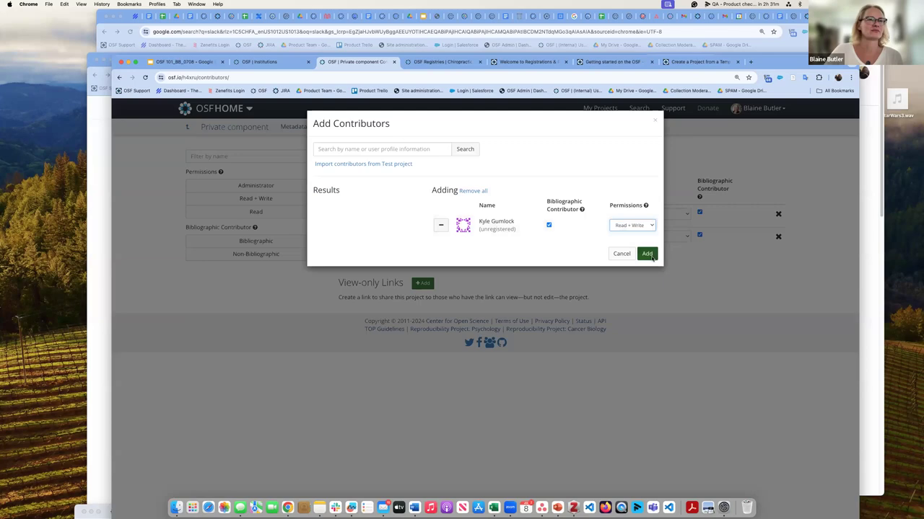
{"action": "left_click", "coordinate": [647, 254]}
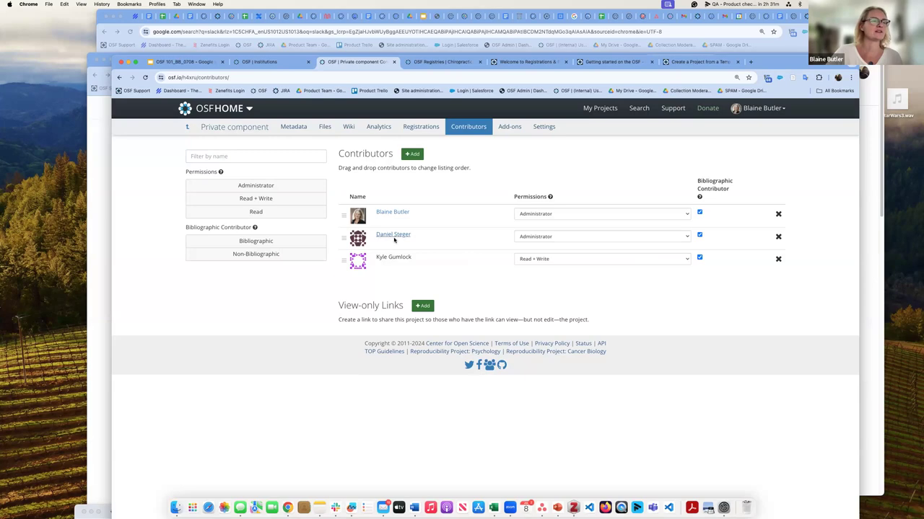
{"action": "left_click", "coordinate": [393, 236]}
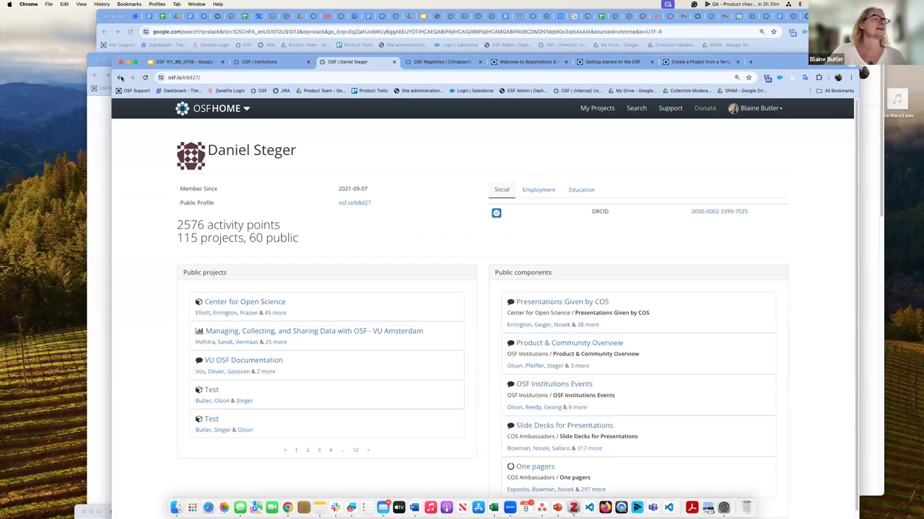
{"action": "left_click", "coordinate": [121, 78]}
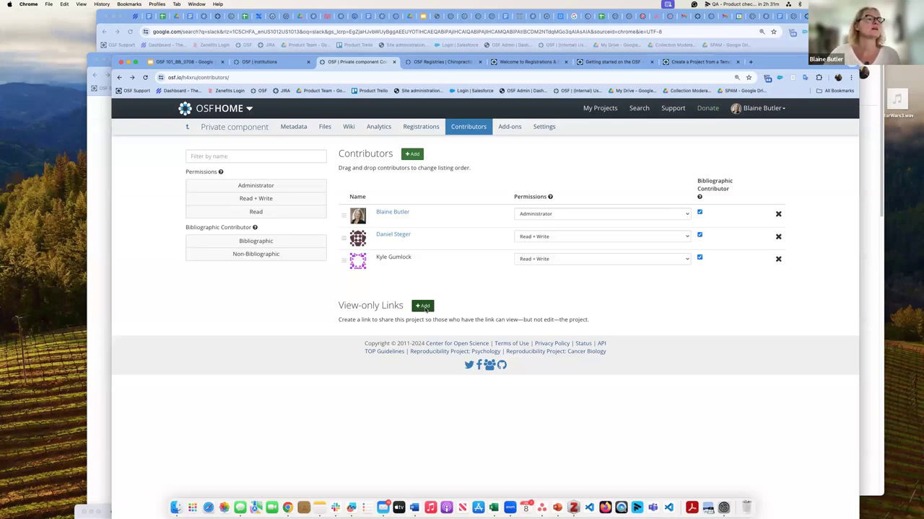
Step: Create an anonymized view-only link named 'testing' and copy its URL
{"action": "left_click", "coordinate": [424, 307]}
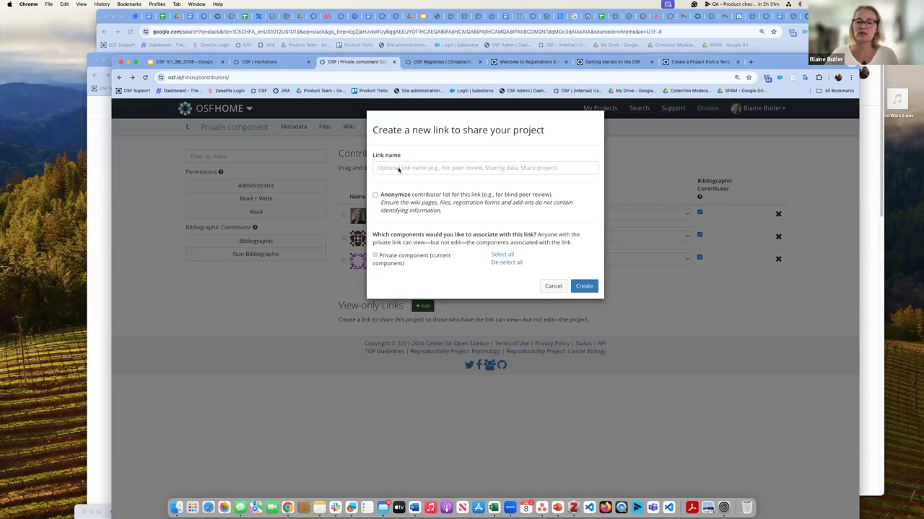
{"action": "left_click", "coordinate": [397, 168]}
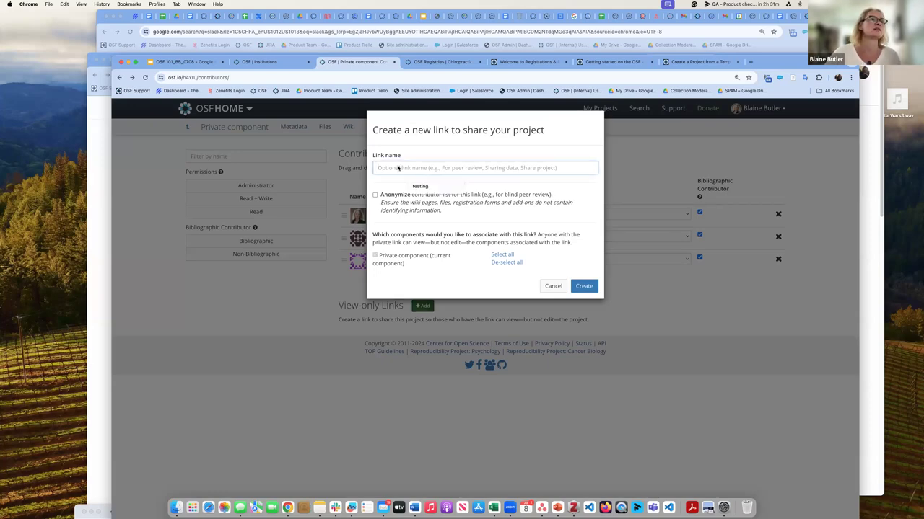
{"action": "left_click", "coordinate": [419, 187]}
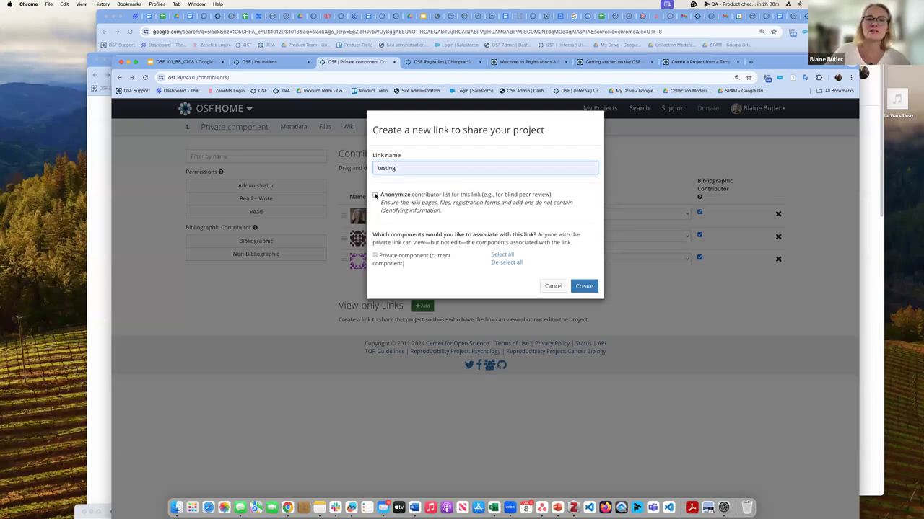
{"action": "left_click", "coordinate": [375, 195]}
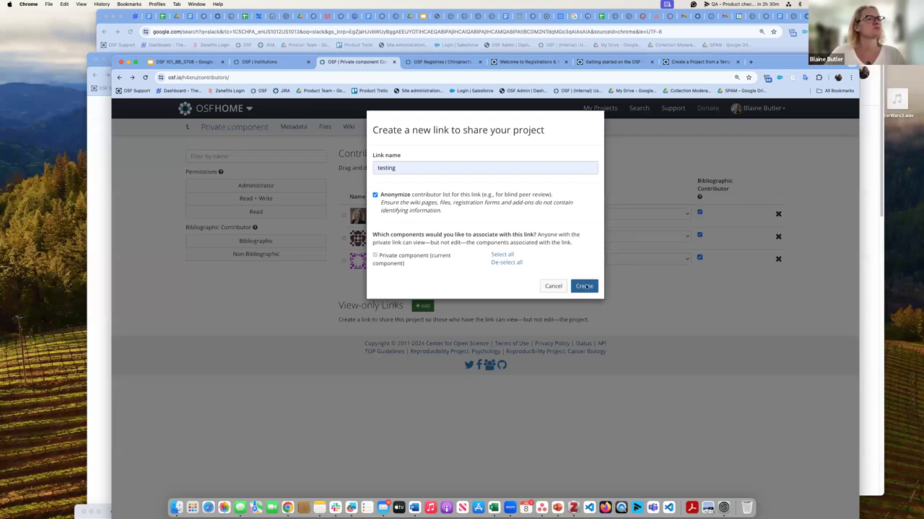
{"action": "left_click", "coordinate": [585, 287]}
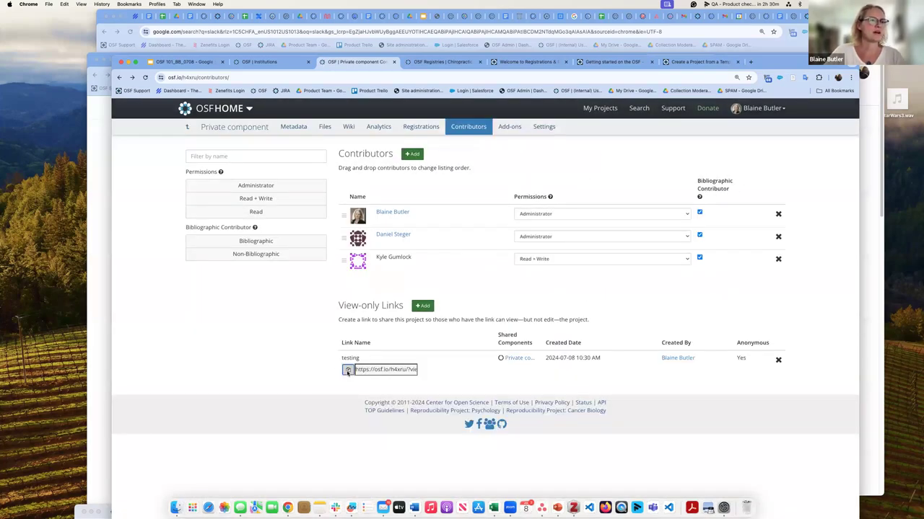
{"action": "left_click", "coordinate": [347, 370]}
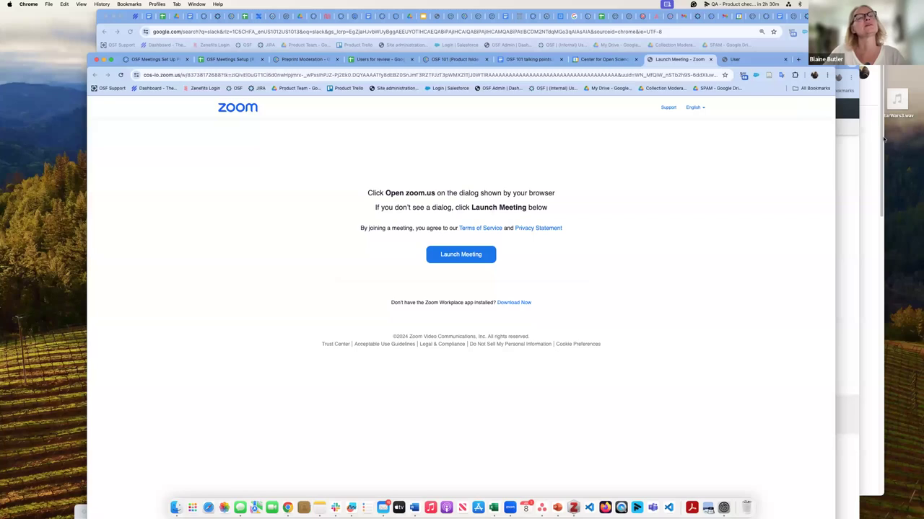
Step: Use the Chrome profile switcher to open another profile's window on a blank New Tab page
{"action": "left_click", "coordinate": [814, 75]}
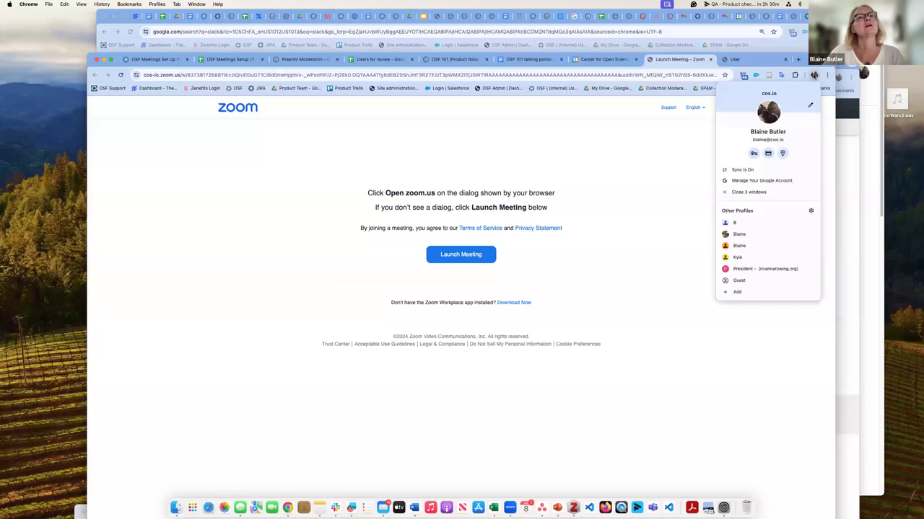
{"action": "left_click", "coordinate": [739, 234]}
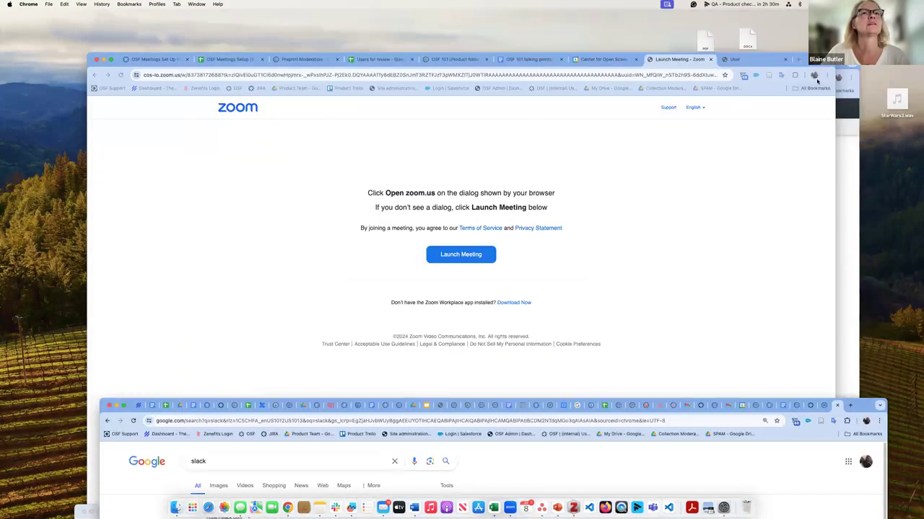
{"action": "left_click", "coordinate": [814, 75]}
{"action": "left_click", "coordinate": [743, 234]}
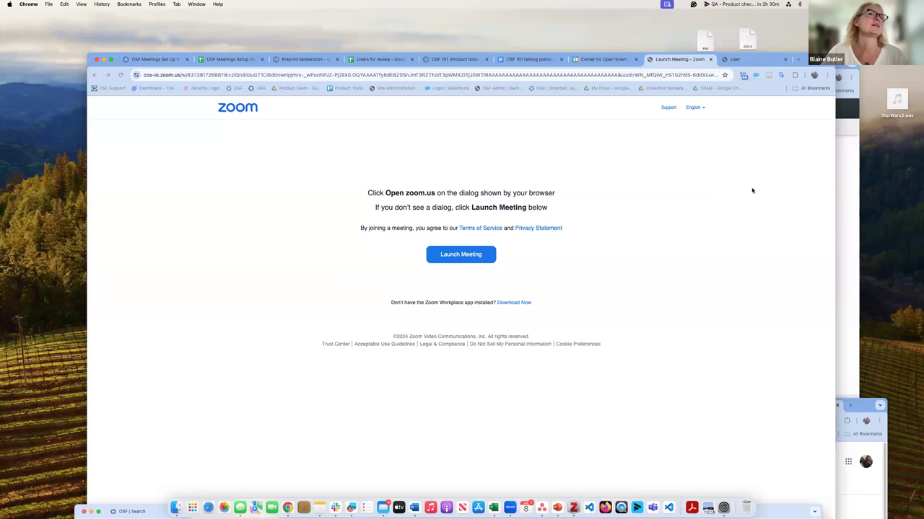
{"action": "left_click", "coordinate": [814, 75]}
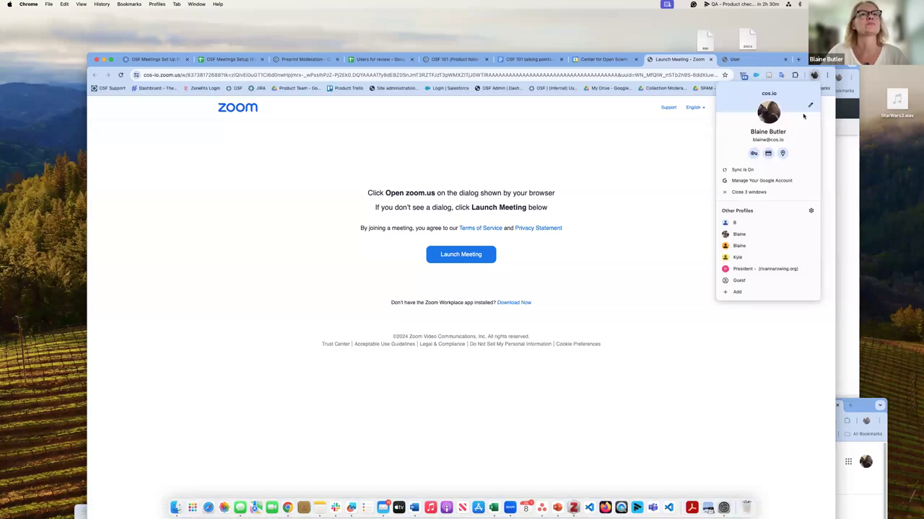
{"action": "left_click", "coordinate": [755, 270]}
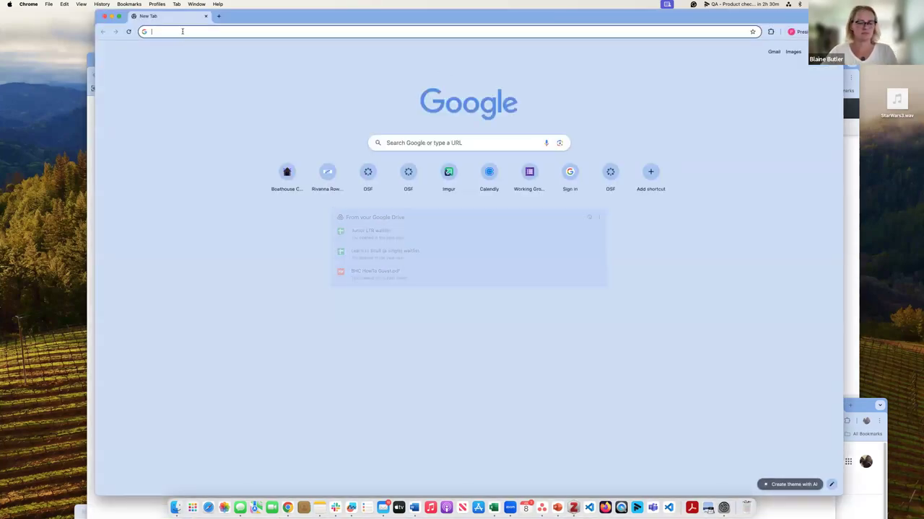
Step: Load the copied view-only link, preview Dataset.xlsx, then close that window and expand another
{"action": "key", "text": "super+v"}
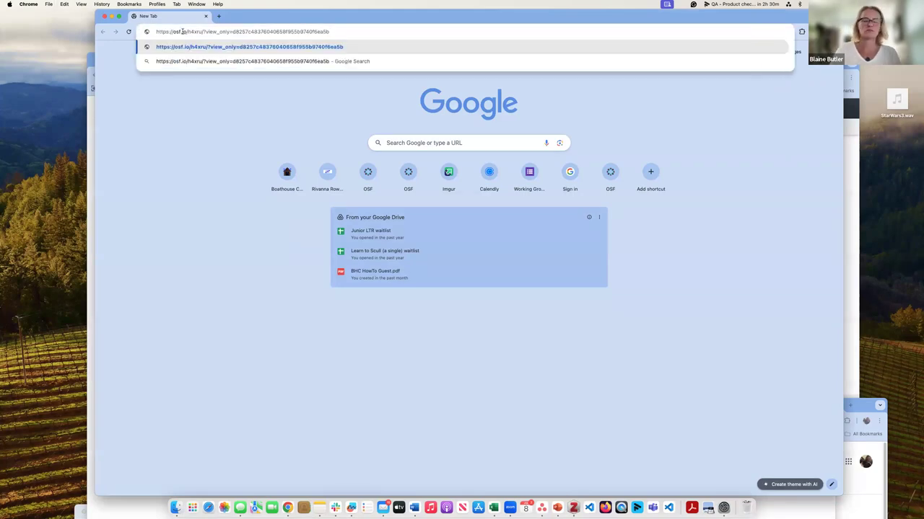
{"action": "key", "text": "Return"}
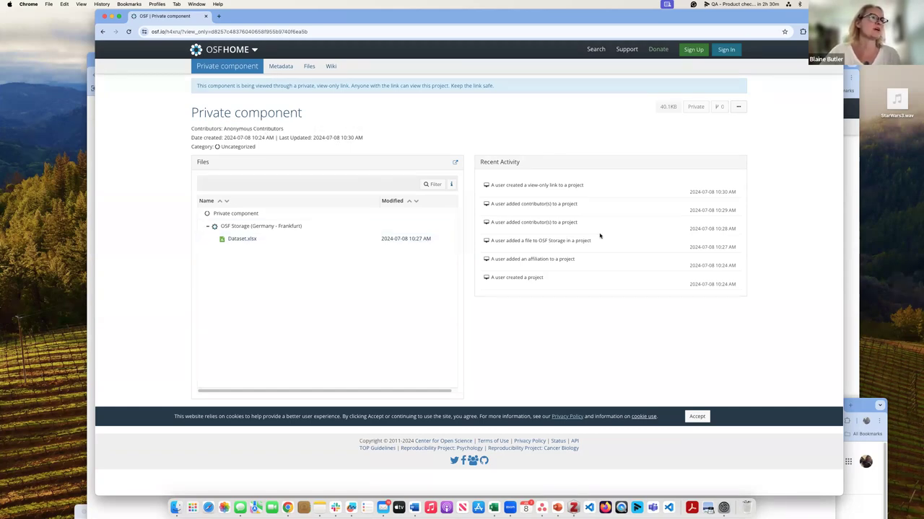
{"action": "left_click", "coordinate": [244, 240]}
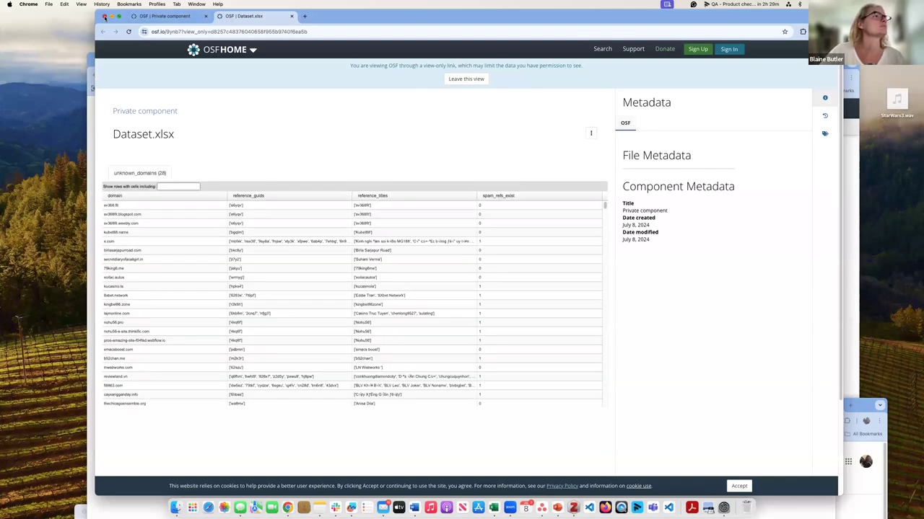
{"action": "left_click", "coordinate": [104, 16]}
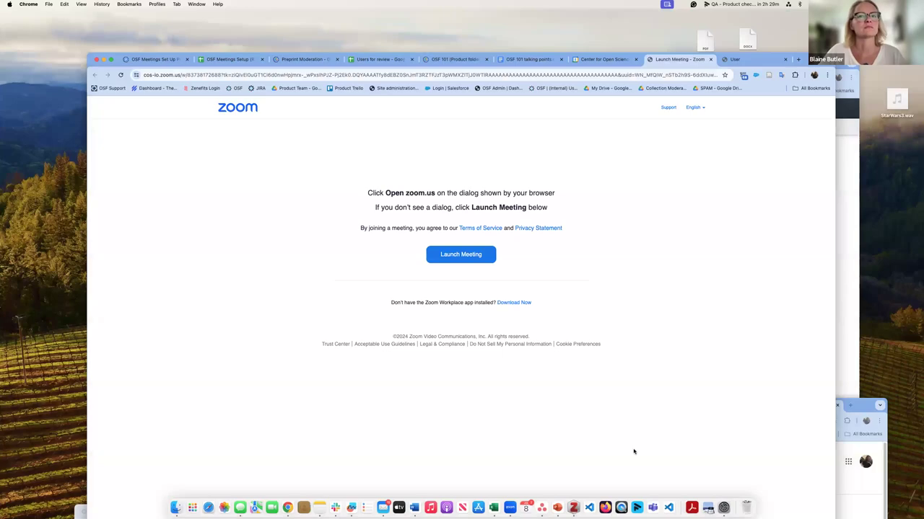
{"action": "double_click", "coordinate": [869, 405]}
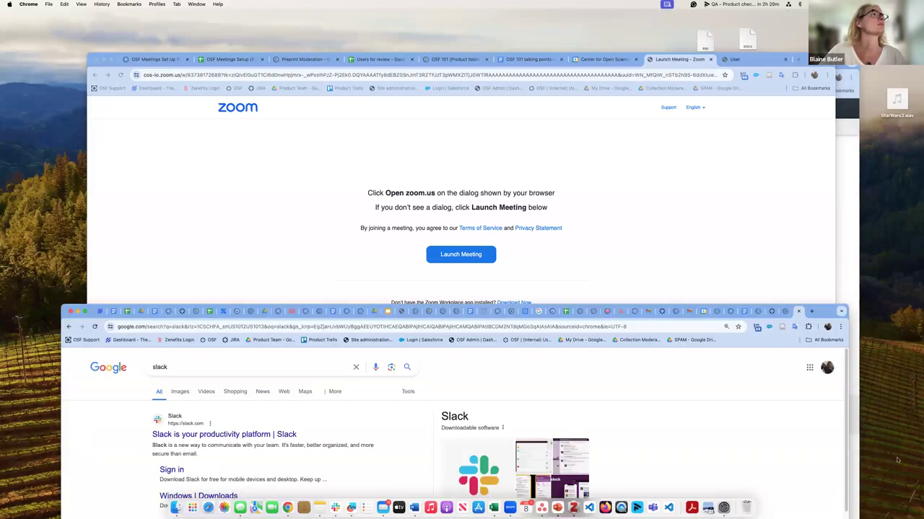
Step: Advance the OSF 101_BB_0708 deck two slides to OSF Projects, then return to OSF
{"action": "key", "text": "super+m"}
{"action": "key", "text": "super+m"}
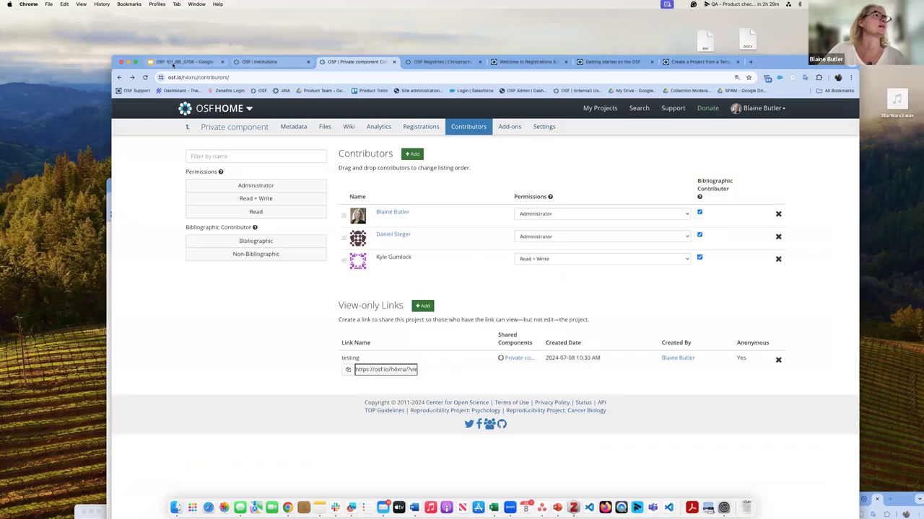
{"action": "left_click", "coordinate": [173, 61]}
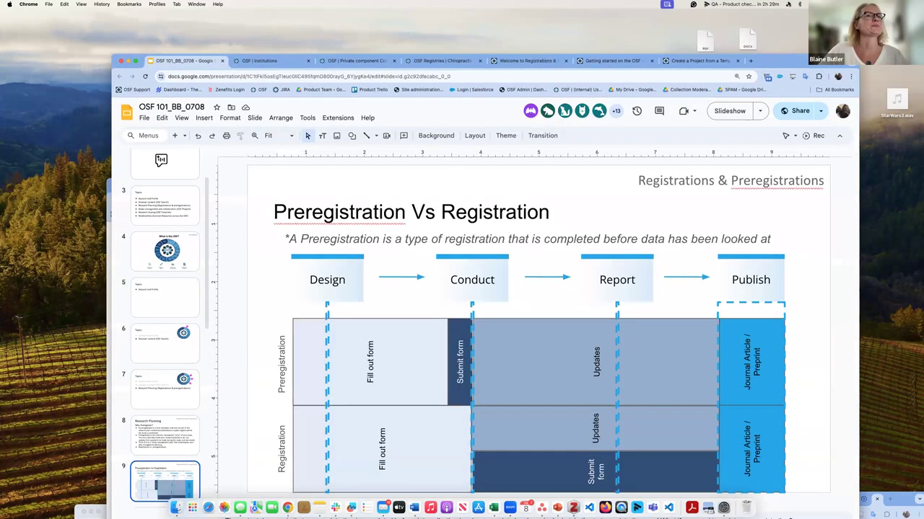
{"action": "left_click_drag", "start_coordinate": [785, 64], "coordinate": [782, 18]}
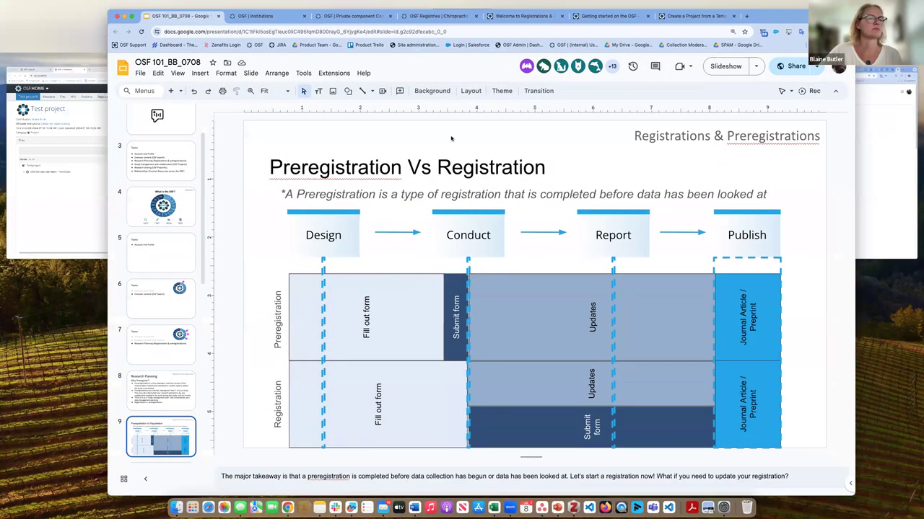
{"action": "key", "text": "Down"}
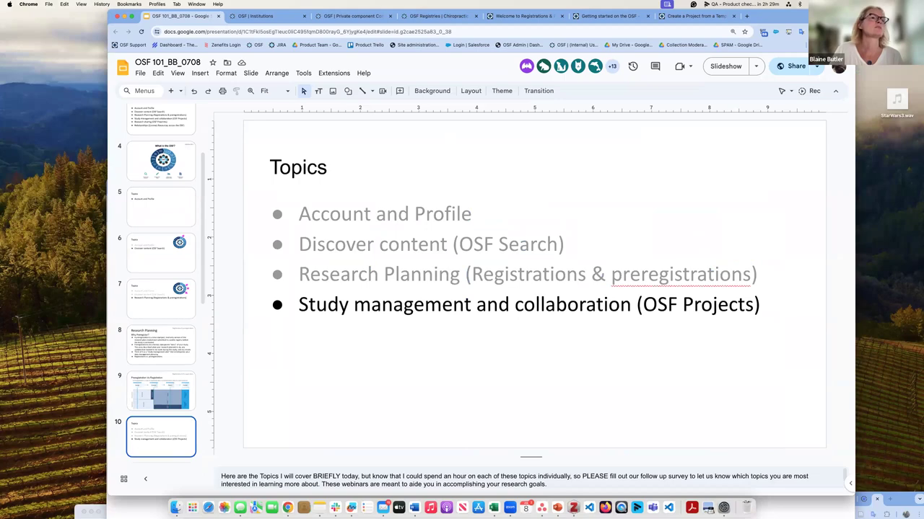
{"action": "key", "text": "Down"}
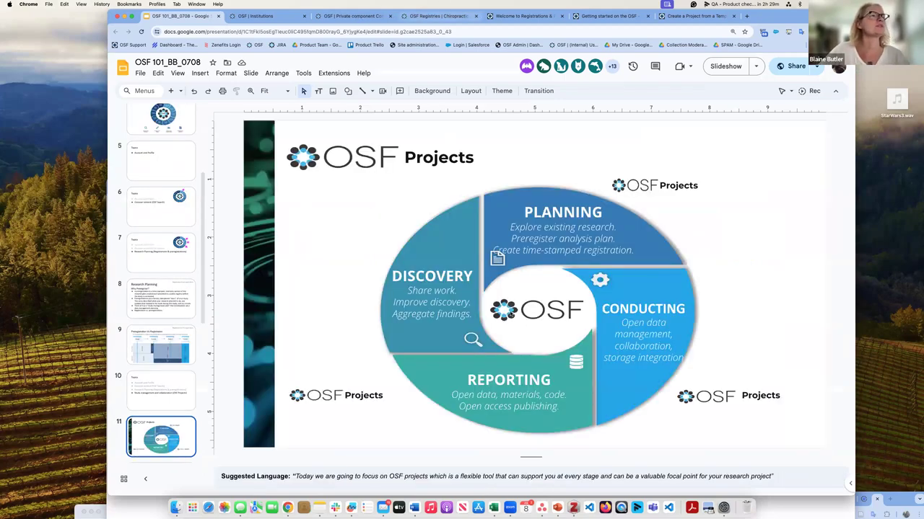
{"action": "key", "text": "super+3"}
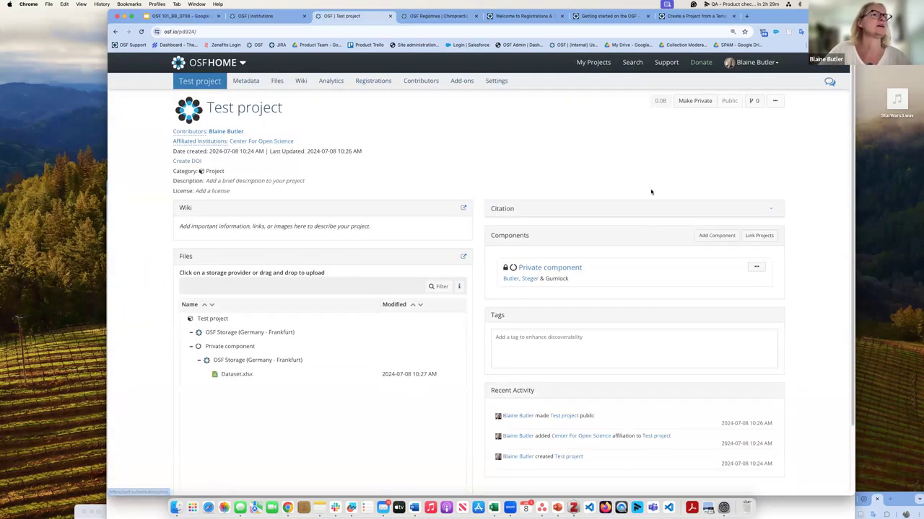
Step: Enable the Google Drive add-on on Test project's Add-ons page and accept its terms
{"action": "left_click", "coordinate": [455, 80]}
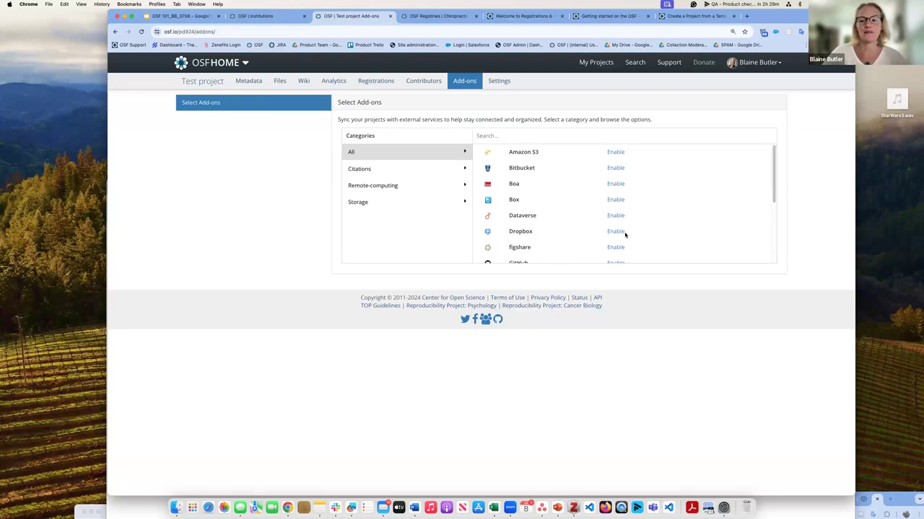
{"action": "scroll", "coordinate": [618, 207], "scroll_direction": "down", "scroll_amount": 2}
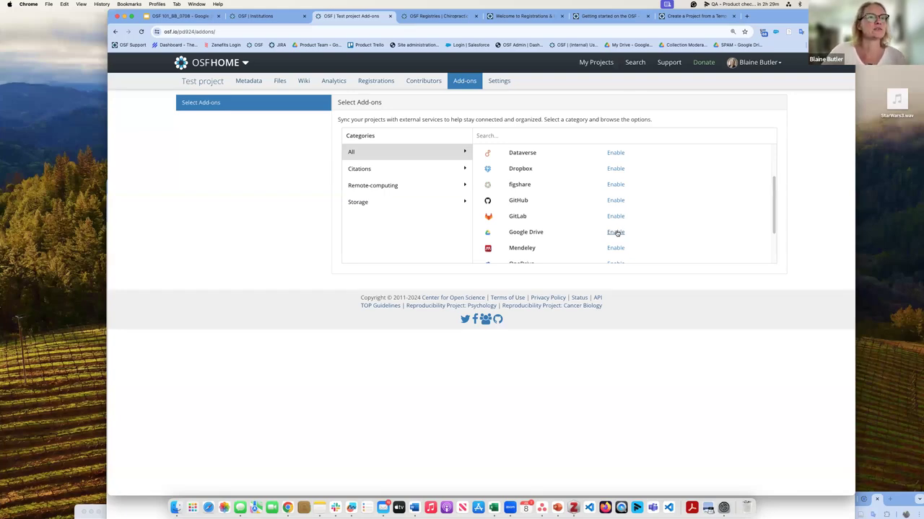
{"action": "left_click", "coordinate": [615, 232]}
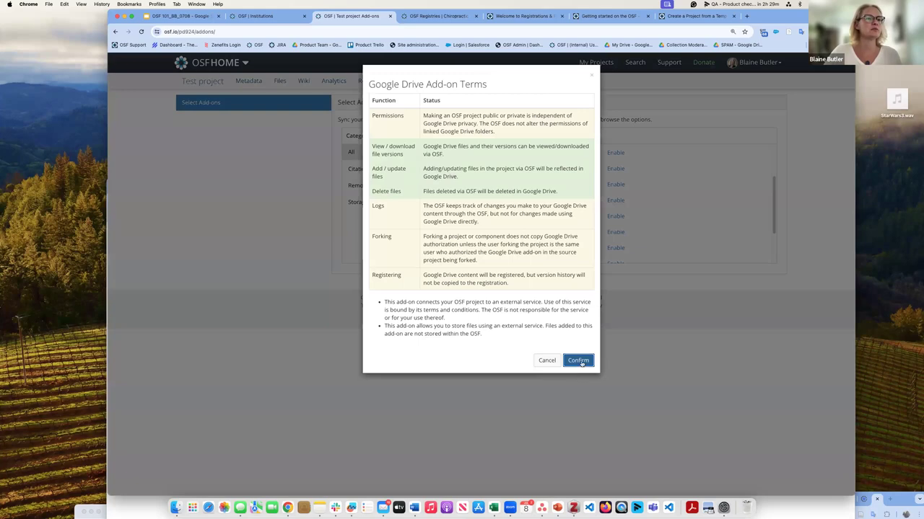
{"action": "left_click", "coordinate": [583, 360]}
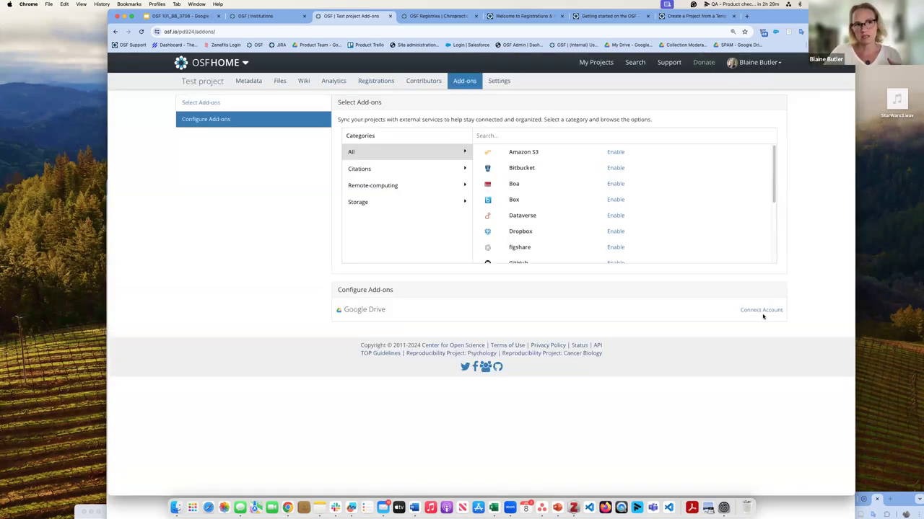
Step: Connect a Google account to the Drive add-on and allow it Drive access
{"action": "left_click", "coordinate": [762, 313]}
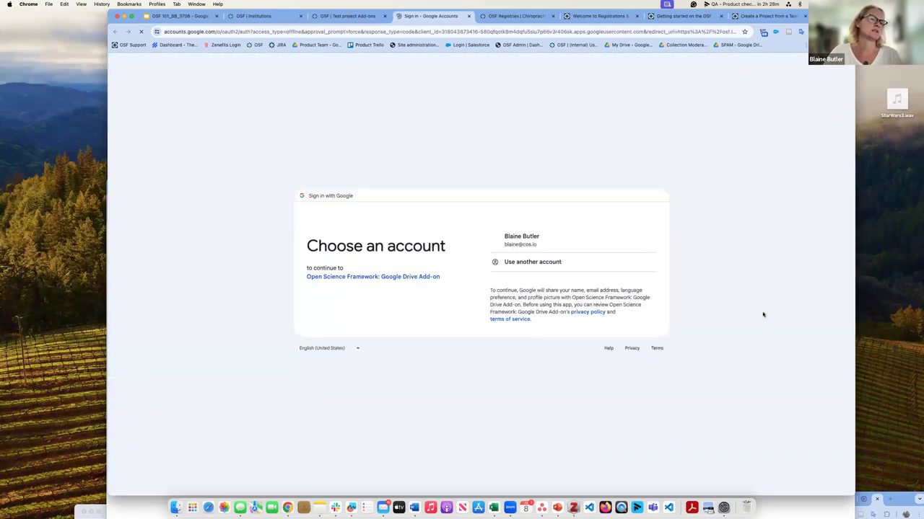
{"action": "left_click", "coordinate": [518, 241]}
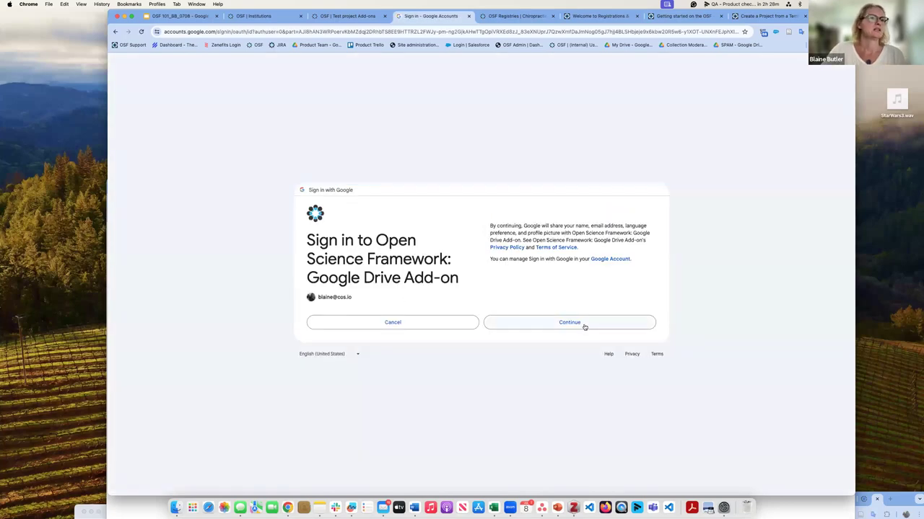
{"action": "left_click", "coordinate": [585, 328]}
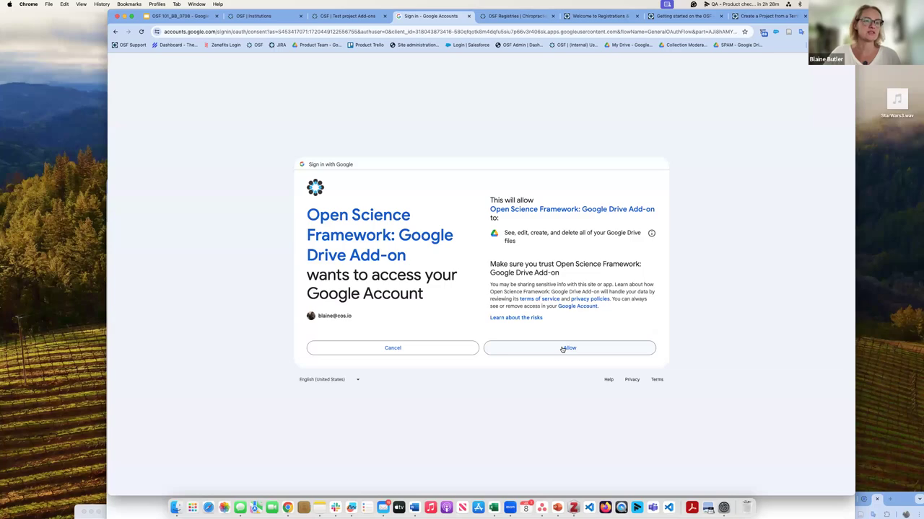
{"action": "left_click", "coordinate": [562, 348]}
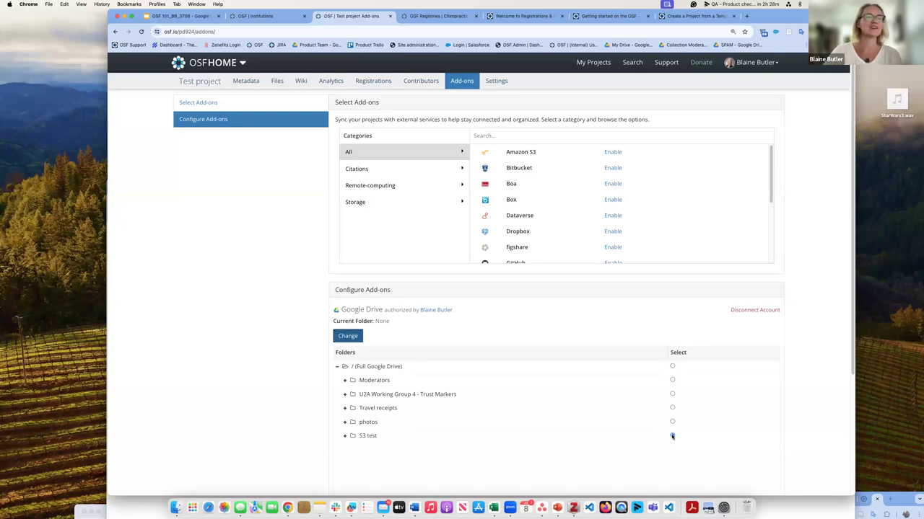
Step: Link the Google Drive add-on to the 'S3 test' folder and save
{"action": "left_click", "coordinate": [672, 436]}
{"action": "scroll", "coordinate": [635, 340], "scroll_direction": "down", "scroll_amount": 5}
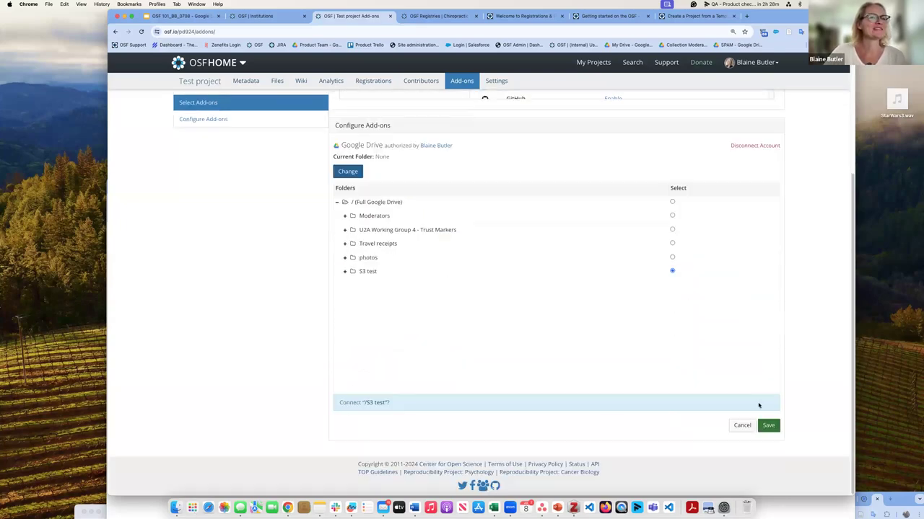
{"action": "left_click", "coordinate": [769, 427]}
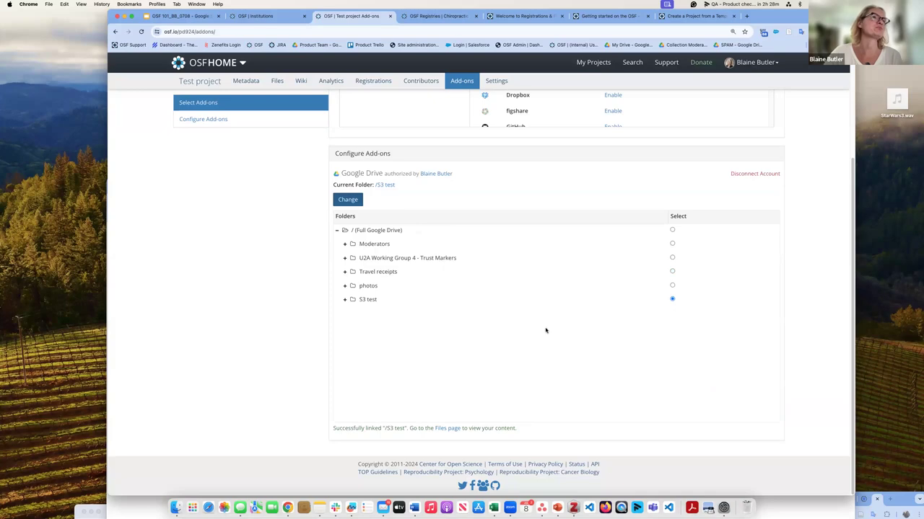
{"action": "scroll", "coordinate": [652, 168], "scroll_direction": "up", "scroll_amount": 2}
{"action": "scroll", "coordinate": [651, 169], "scroll_direction": "up", "scroll_amount": 3}
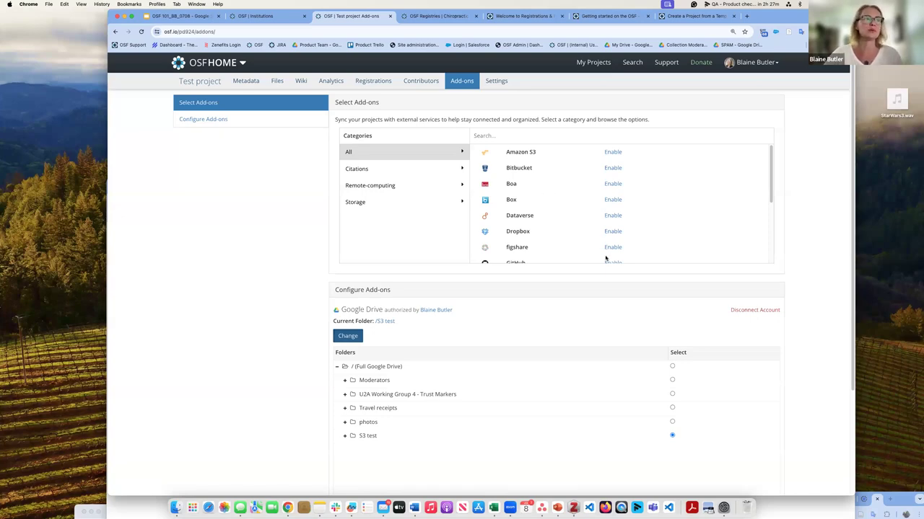
Step: Enable the Zotero citation add-on, accept its terms, and begin connecting a Zotero account
{"action": "left_click", "coordinate": [357, 168]}
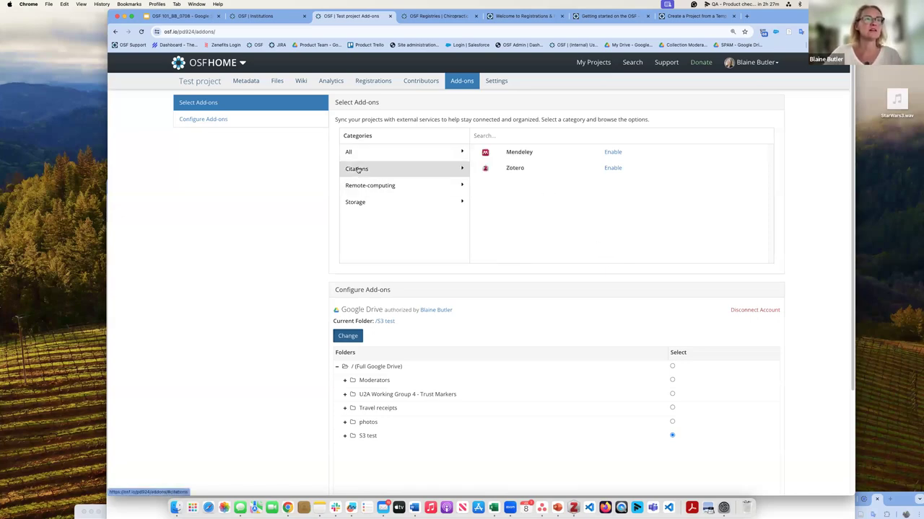
{"action": "left_click", "coordinate": [613, 169]}
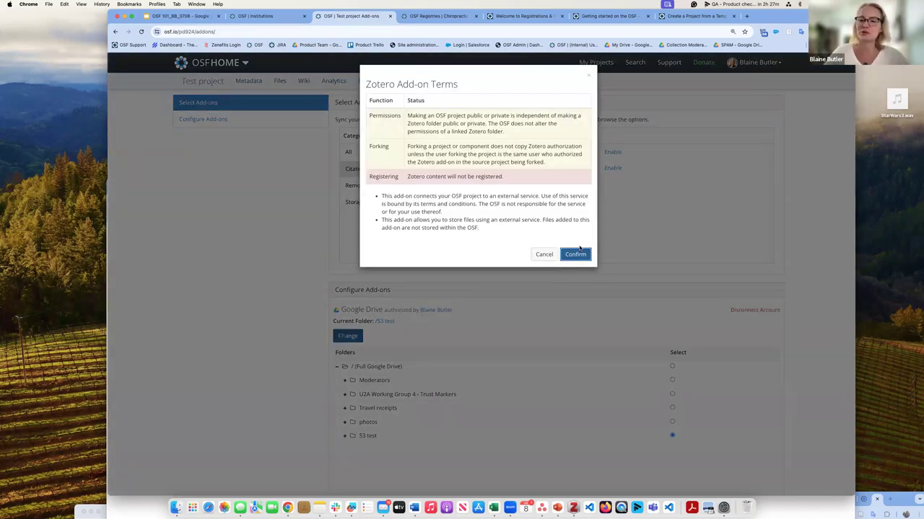
{"action": "left_click", "coordinate": [580, 256]}
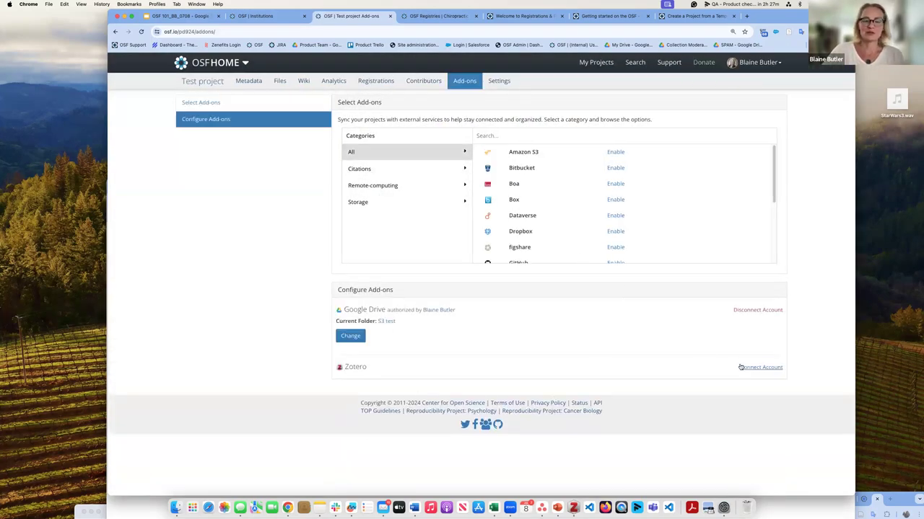
{"action": "left_click", "coordinate": [757, 368]}
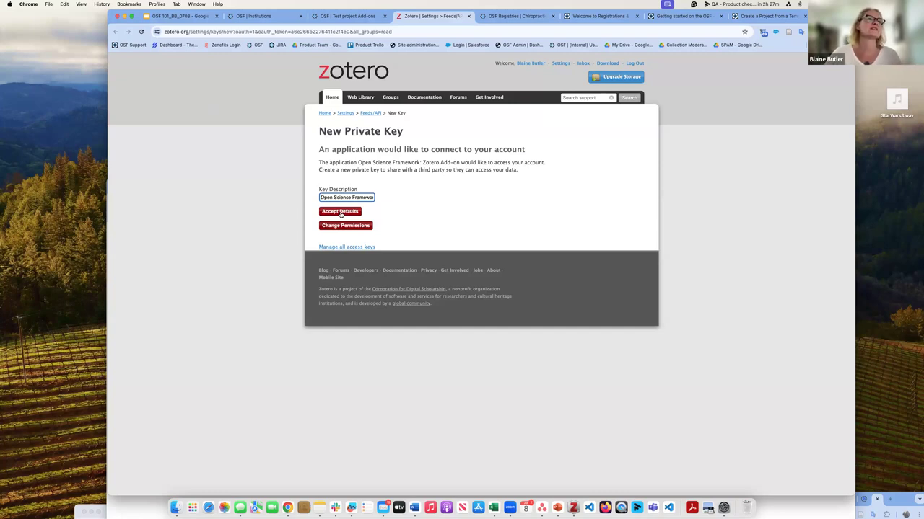
Step: Accept Zotero's default permissions for the OSF add-on's new private key
{"action": "left_click", "coordinate": [339, 212]}
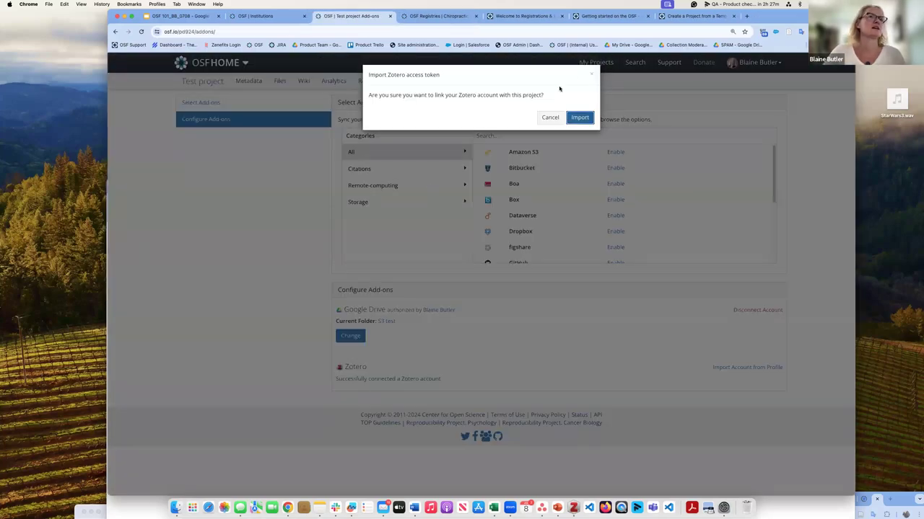
Step: Import the Zotero access token and link the bbCOS library to Test project
{"action": "left_click", "coordinate": [580, 117]}
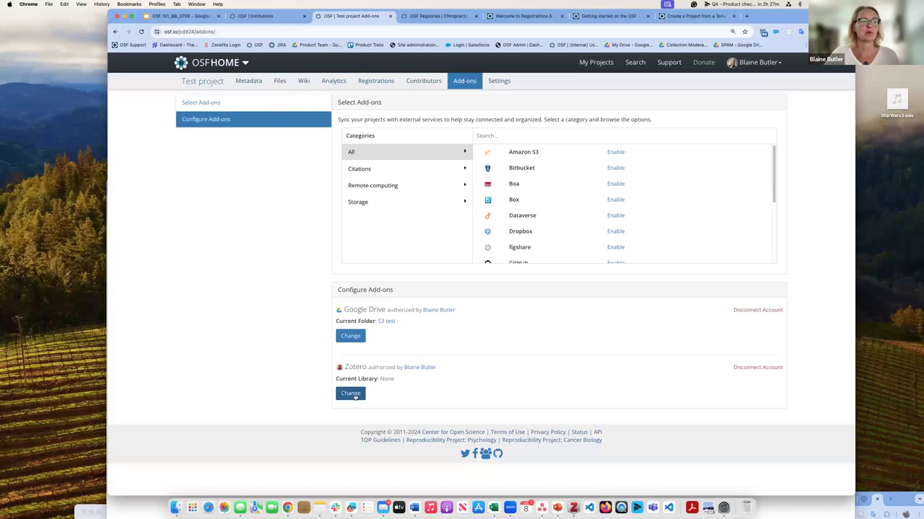
{"action": "left_click", "coordinate": [350, 393]}
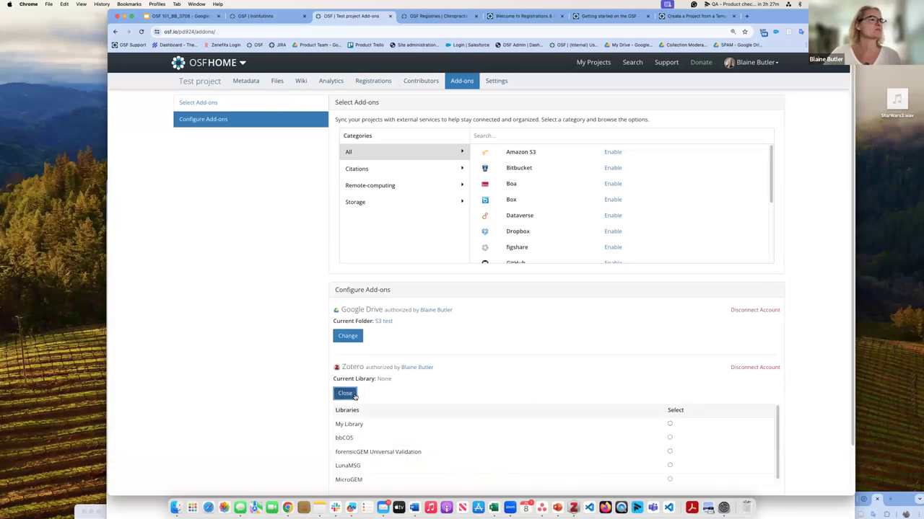
{"action": "scroll", "coordinate": [498, 383], "scroll_direction": "down", "scroll_amount": 2}
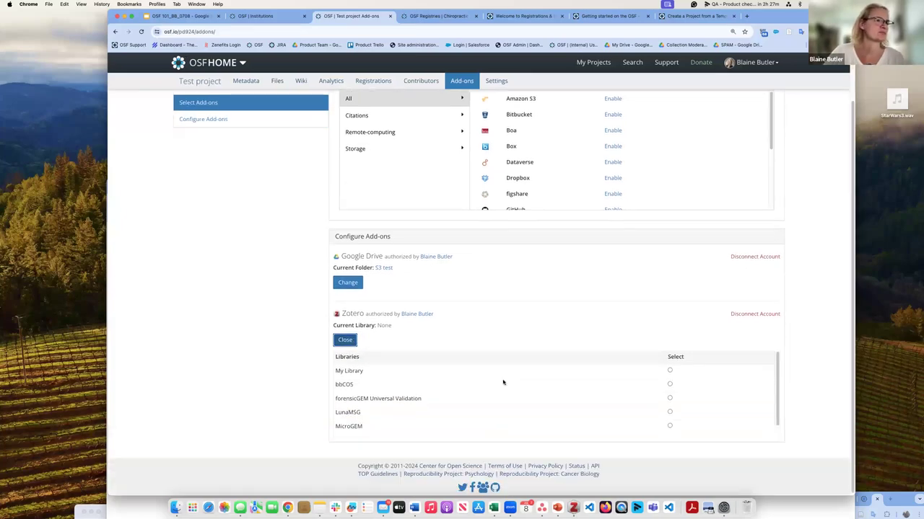
{"action": "left_click", "coordinate": [670, 370]}
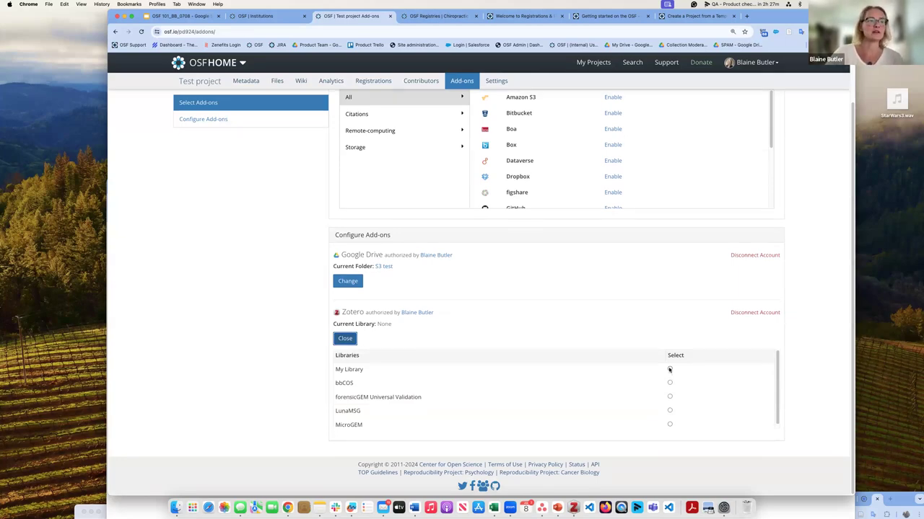
{"action": "left_click", "coordinate": [669, 383]}
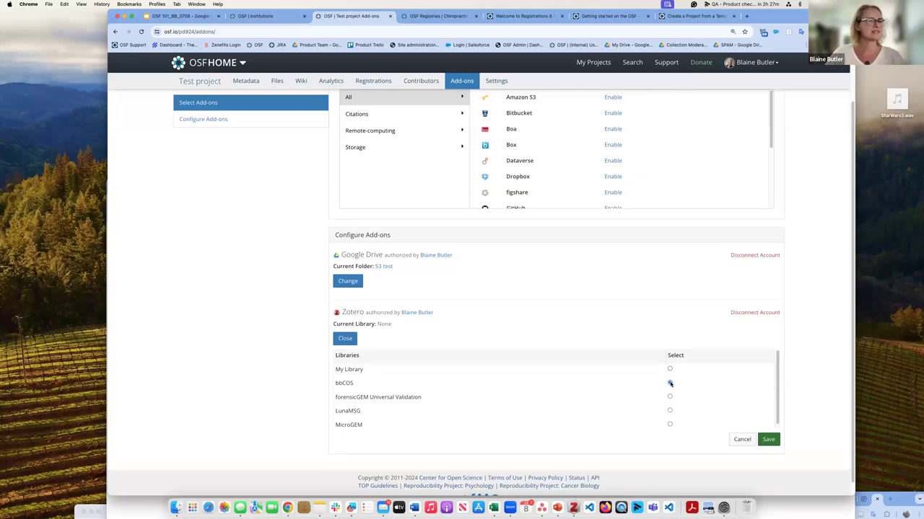
{"action": "left_click", "coordinate": [769, 441]}
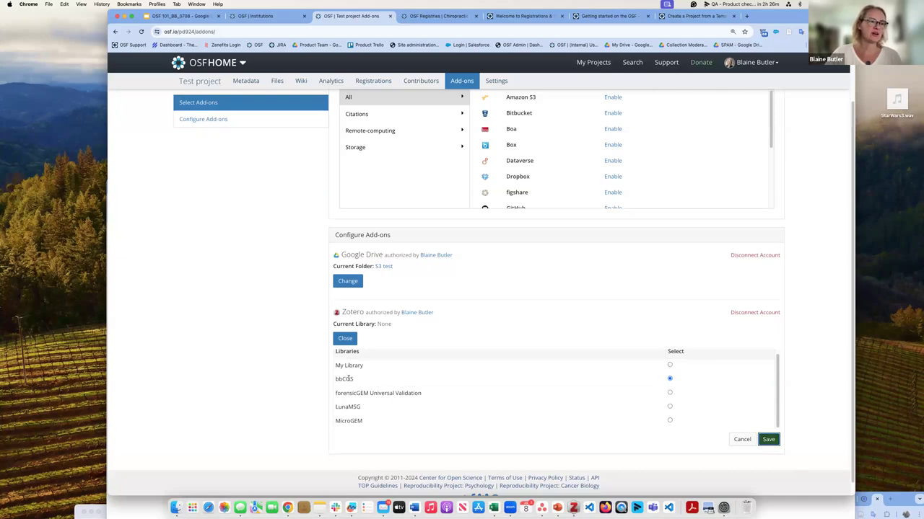
Step: Return to the Test project overview page
{"action": "scroll", "coordinate": [421, 416], "scroll_direction": "down", "scroll_amount": 2}
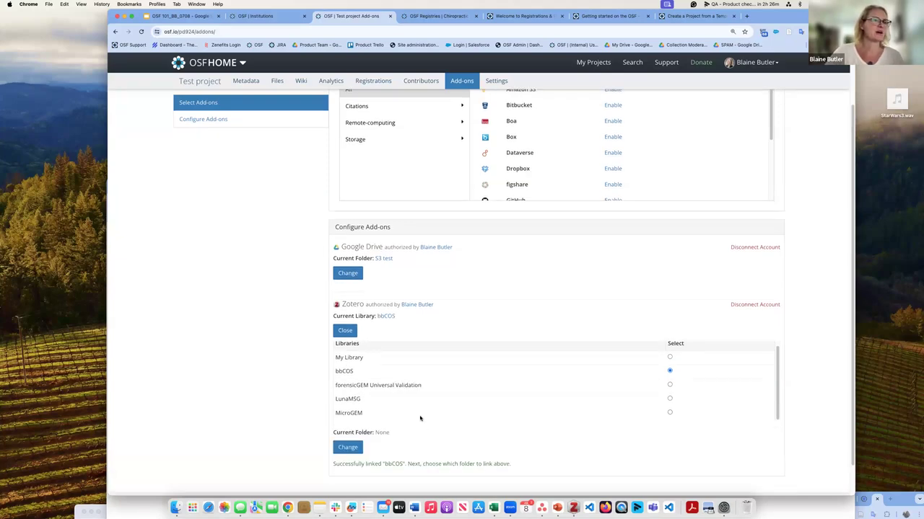
{"action": "left_click", "coordinate": [347, 413]}
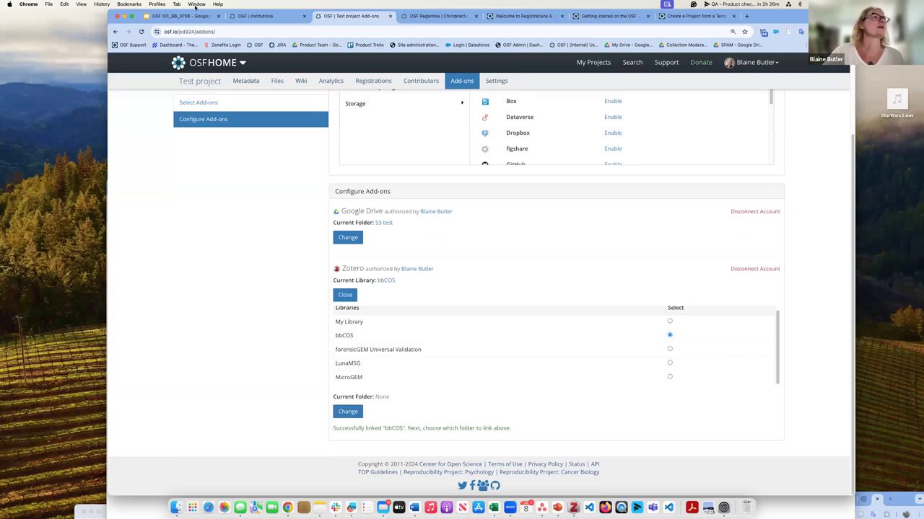
{"action": "left_click", "coordinate": [206, 82]}
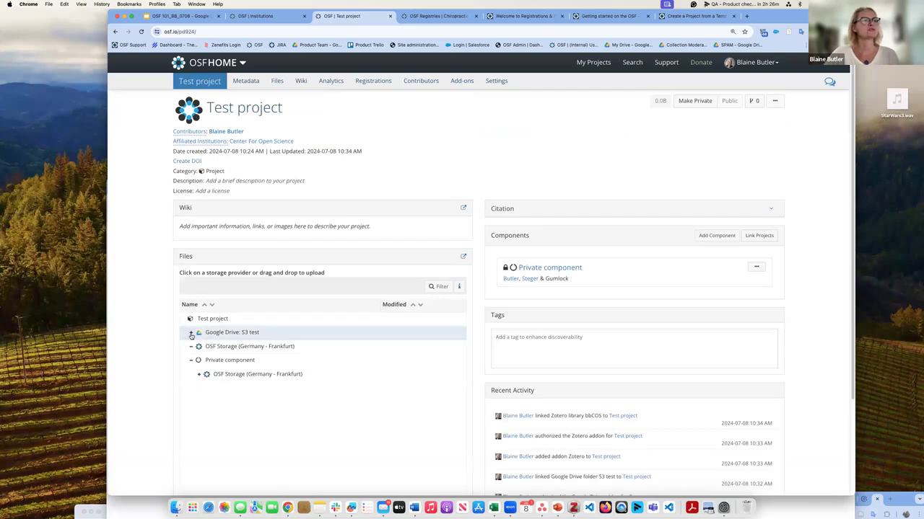
Step: Expand and collapse the Google Drive: S3 test folder, then go to the add-ons settings
{"action": "left_click", "coordinate": [191, 334]}
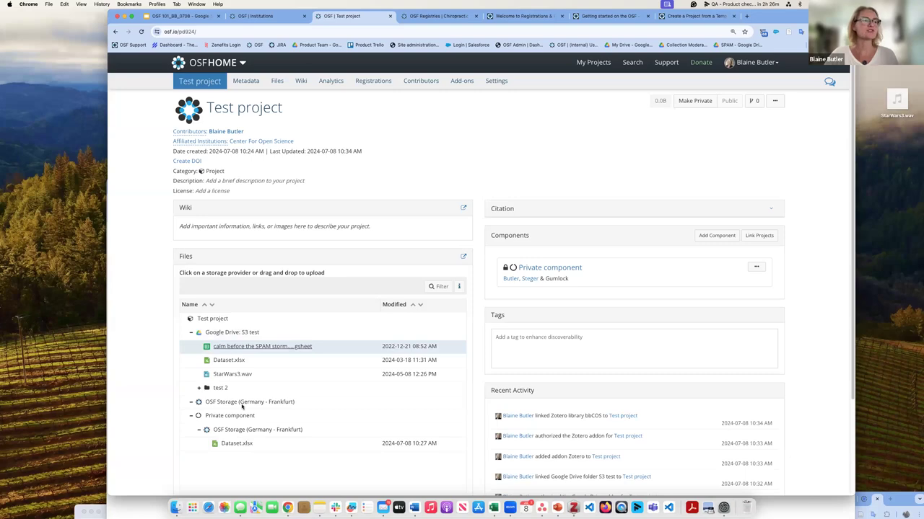
{"action": "left_click", "coordinate": [192, 336]}
{"action": "scroll", "coordinate": [231, 342], "scroll_direction": "down", "scroll_amount": 3}
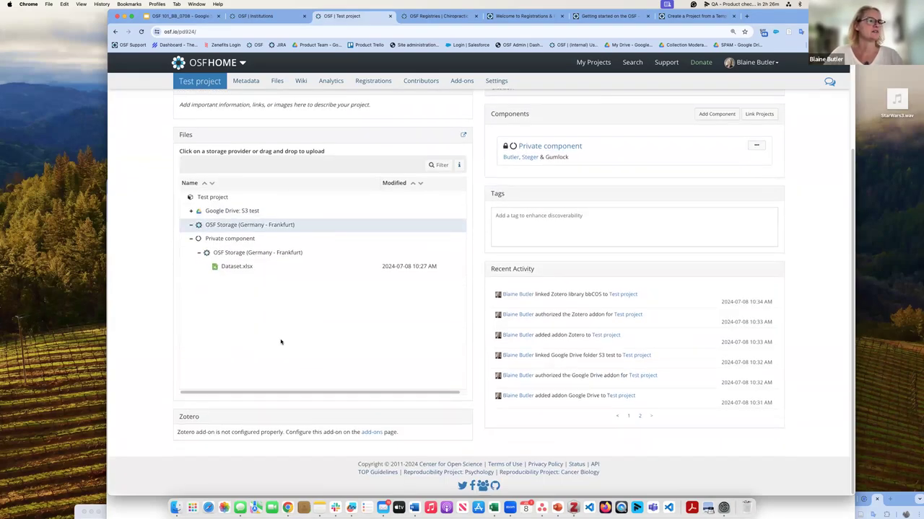
{"action": "left_click", "coordinate": [375, 432]}
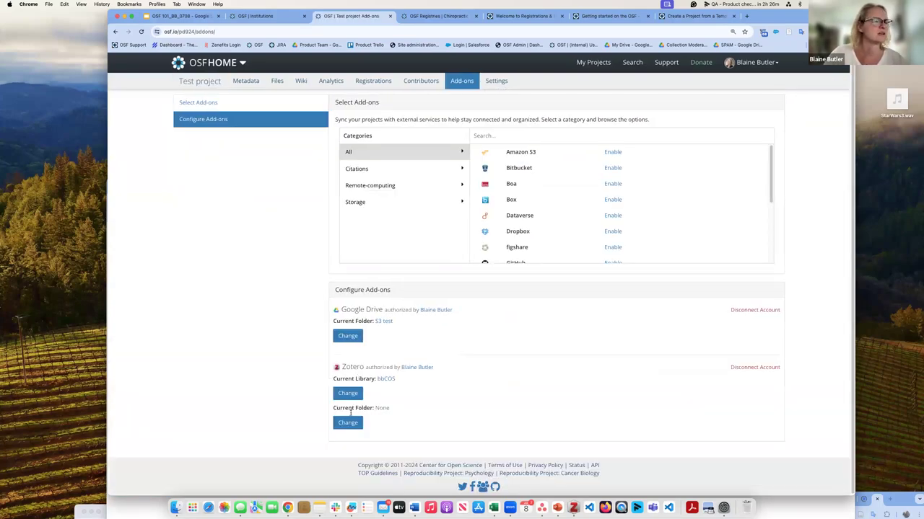
Step: Connect the All Documents folder as Zotero's current folder and save
{"action": "left_click", "coordinate": [349, 424]}
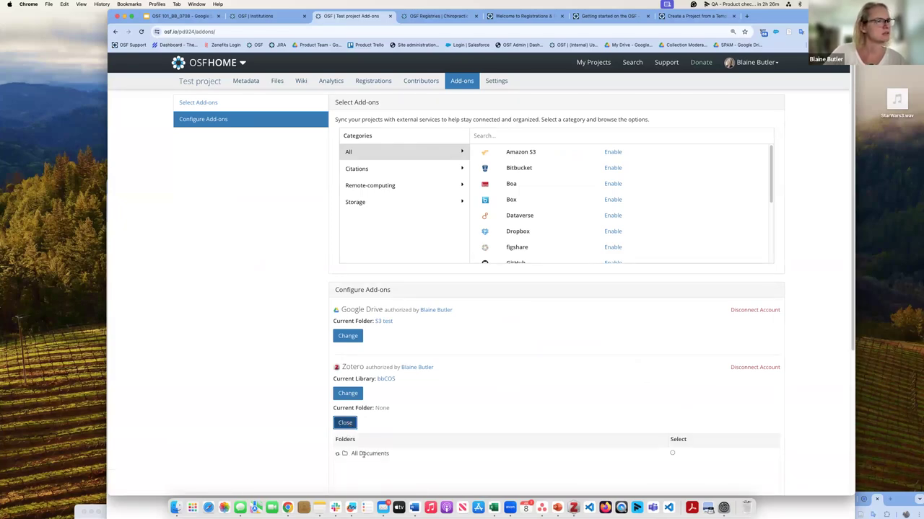
{"action": "left_click", "coordinate": [672, 453]}
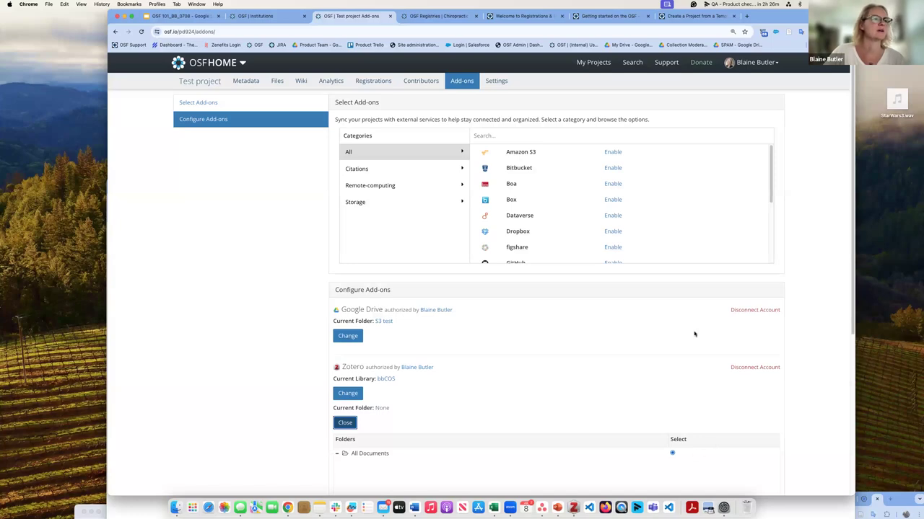
{"action": "scroll", "coordinate": [291, 257], "scroll_direction": "down", "scroll_amount": 3}
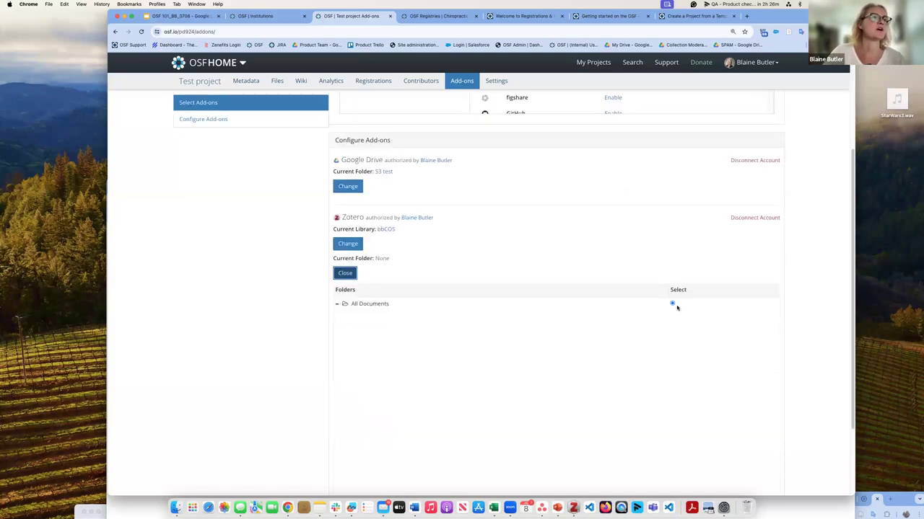
{"action": "left_click", "coordinate": [672, 303]}
{"action": "scroll", "coordinate": [700, 321], "scroll_direction": "down", "scroll_amount": 2}
{"action": "left_click", "coordinate": [774, 459]}
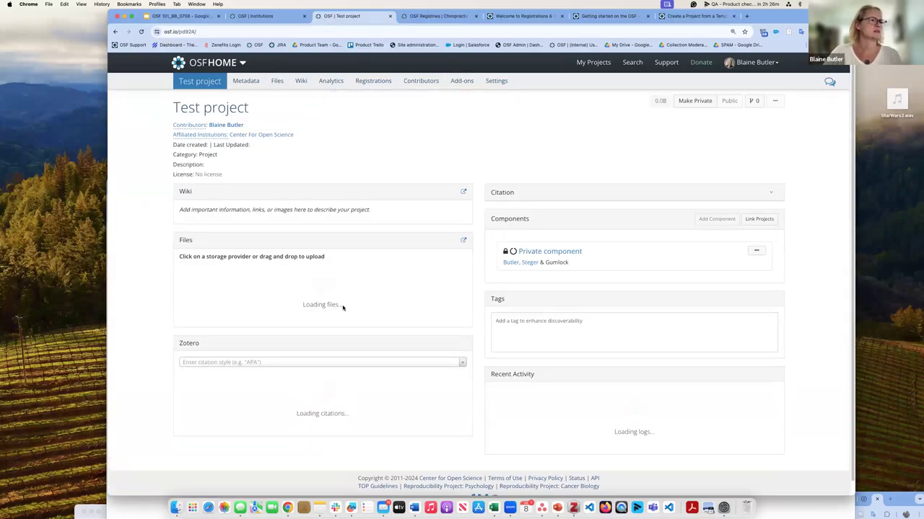
Step: Open the first Zotero citation, Reproducibility of Scientific Results, at its online source
{"action": "scroll", "coordinate": [468, 326], "scroll_direction": "down", "scroll_amount": 5}
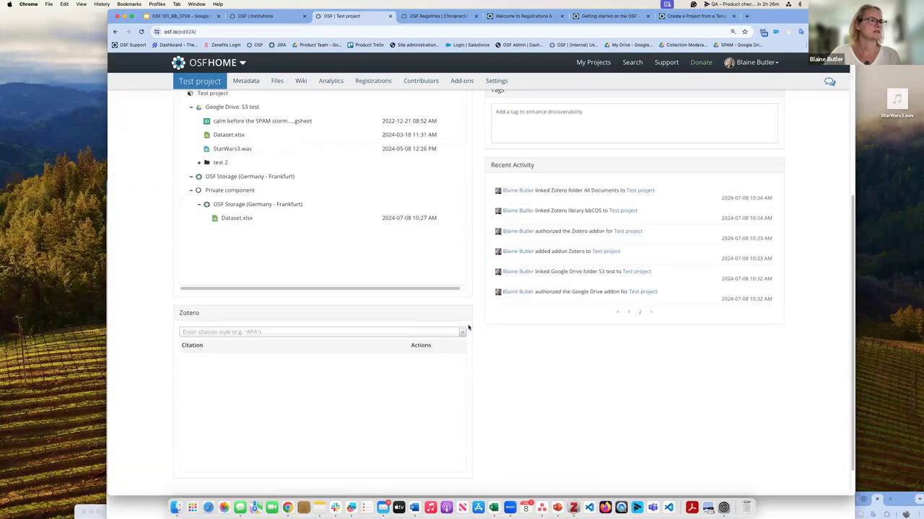
{"action": "left_click", "coordinate": [332, 333]}
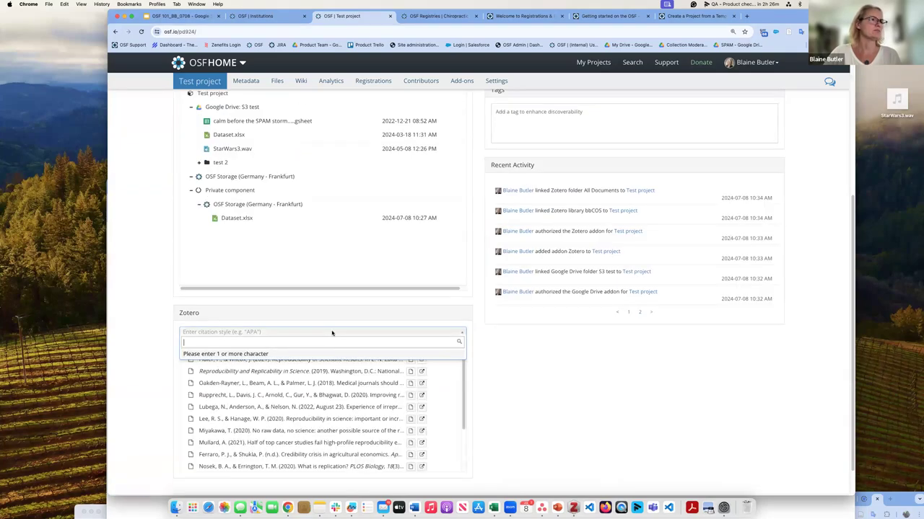
{"action": "left_click", "coordinate": [142, 310]}
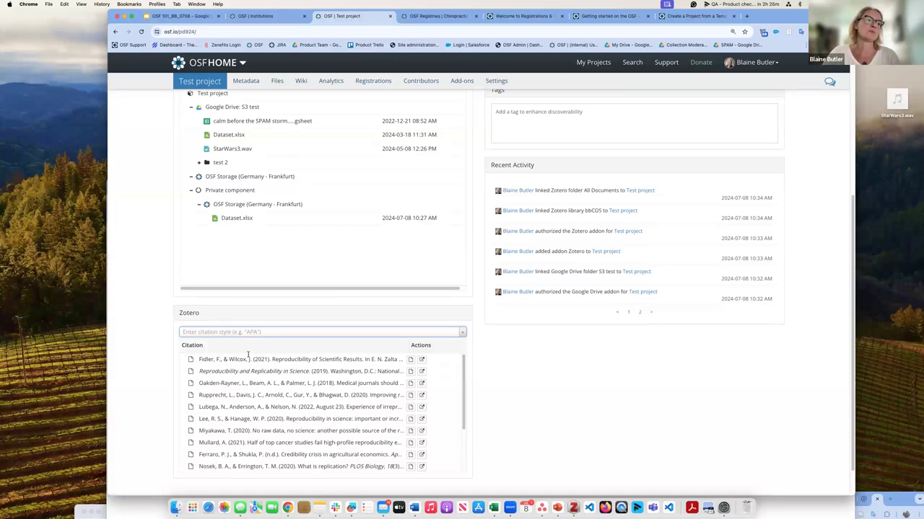
{"action": "left_click", "coordinate": [422, 360]}
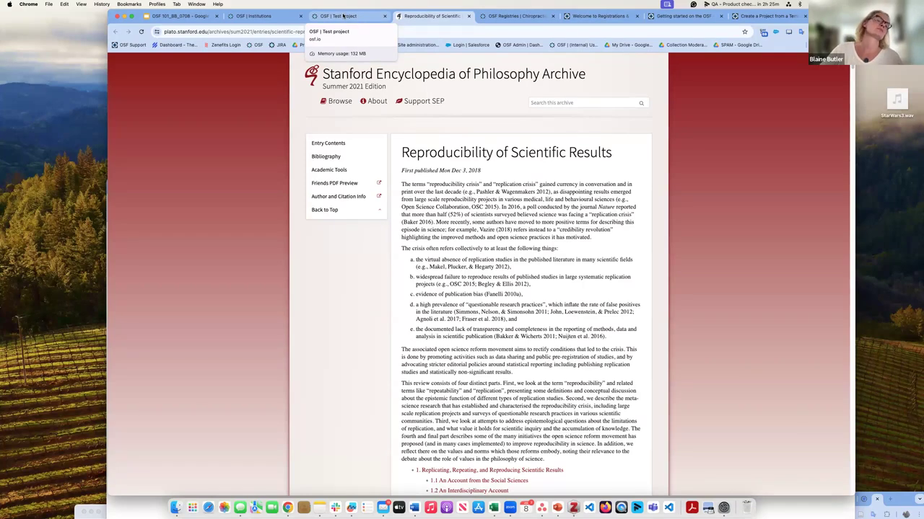
Step: Switch back to the 'OSF | Test project' page and scroll to the top
{"action": "left_click", "coordinate": [343, 16]}
{"action": "scroll", "coordinate": [731, 199], "scroll_direction": "up", "scroll_amount": 5}
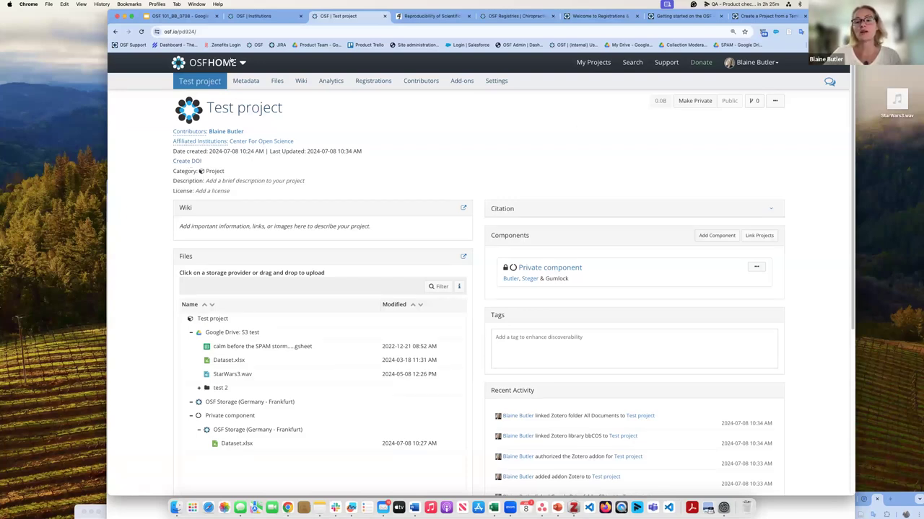
Step: Start a new registration from Test project's Registrations page
{"action": "left_click", "coordinate": [379, 84]}
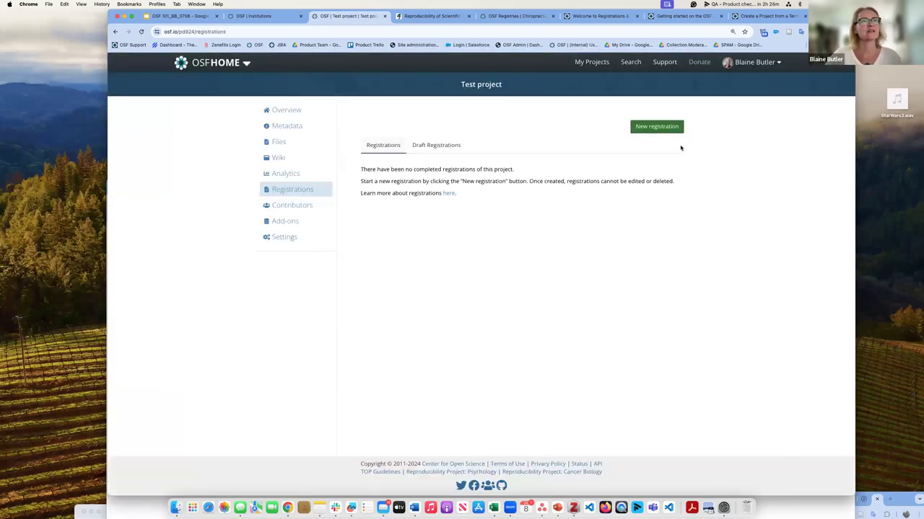
{"action": "left_click", "coordinate": [675, 129]}
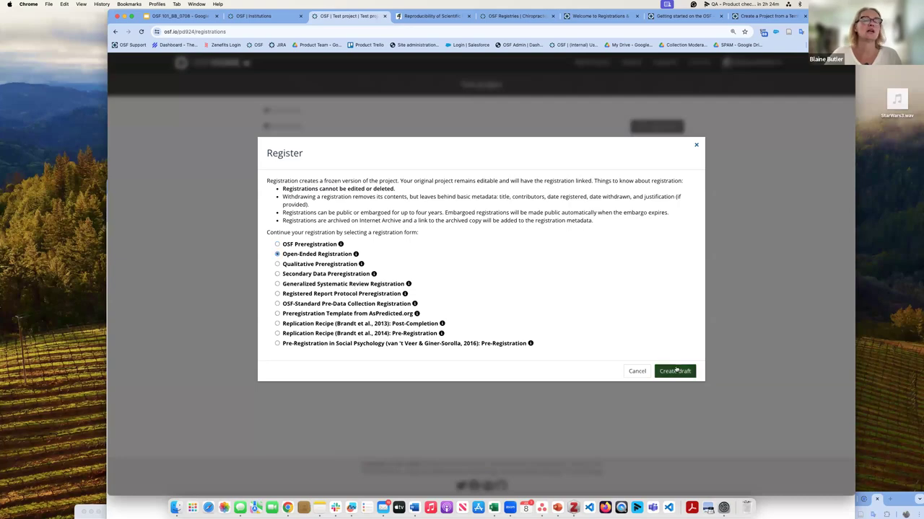
Step: Create the Open-Ended Registration draft with description 'Testing testing testing'
{"action": "left_click", "coordinate": [676, 370]}
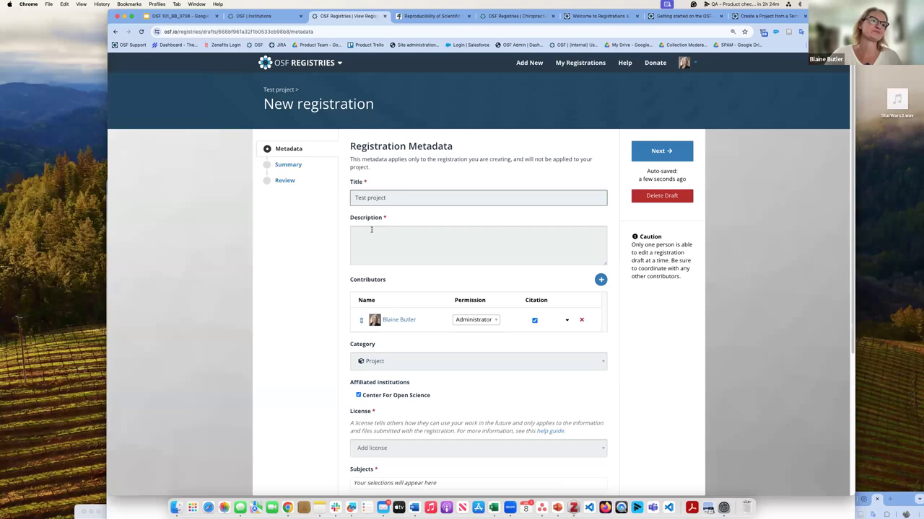
{"action": "left_click", "coordinate": [372, 229]}
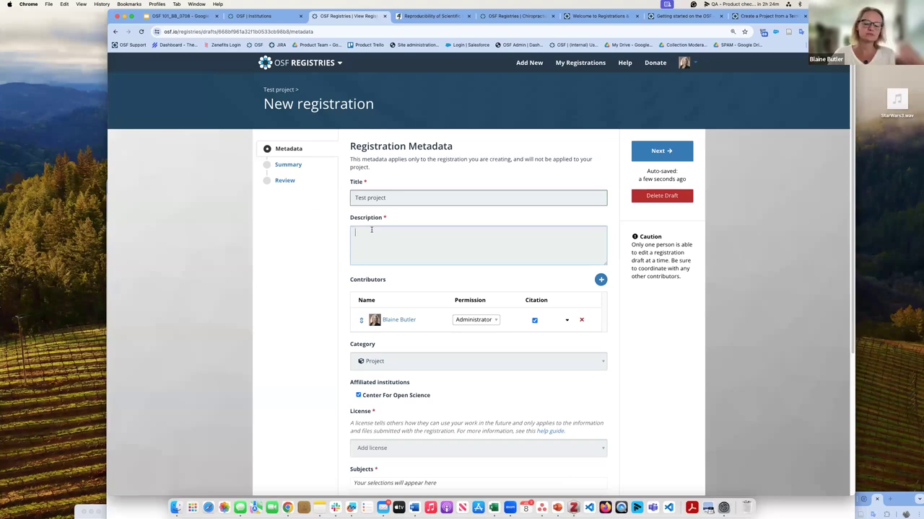
{"action": "type", "text": "Testing"}
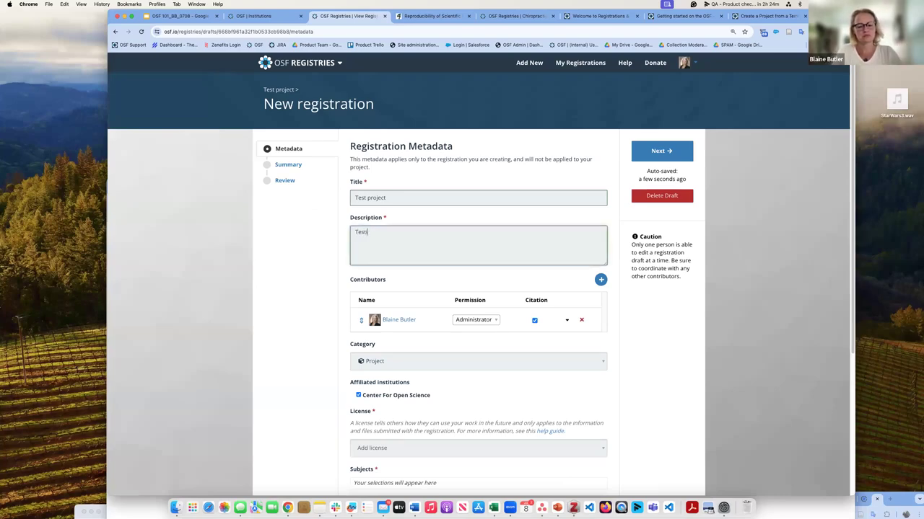
{"action": "type", "text": " testing"}
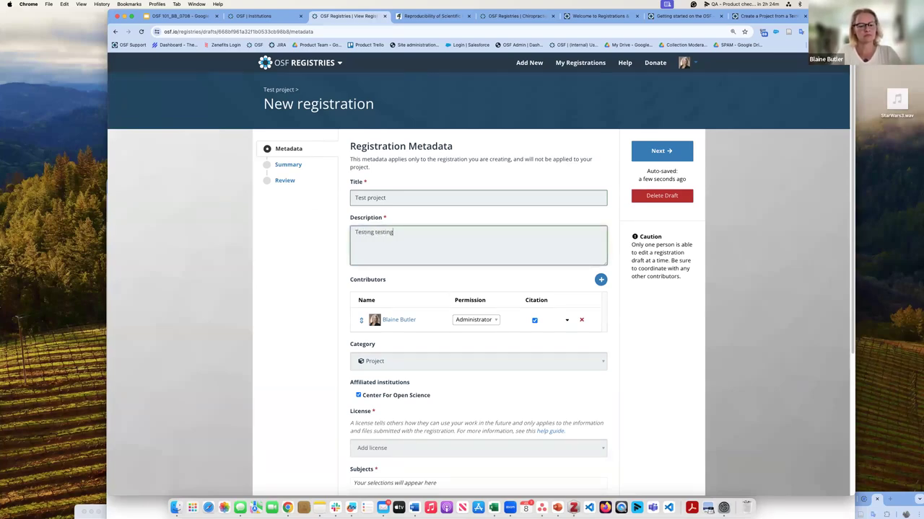
{"action": "type", "text": " testing"}
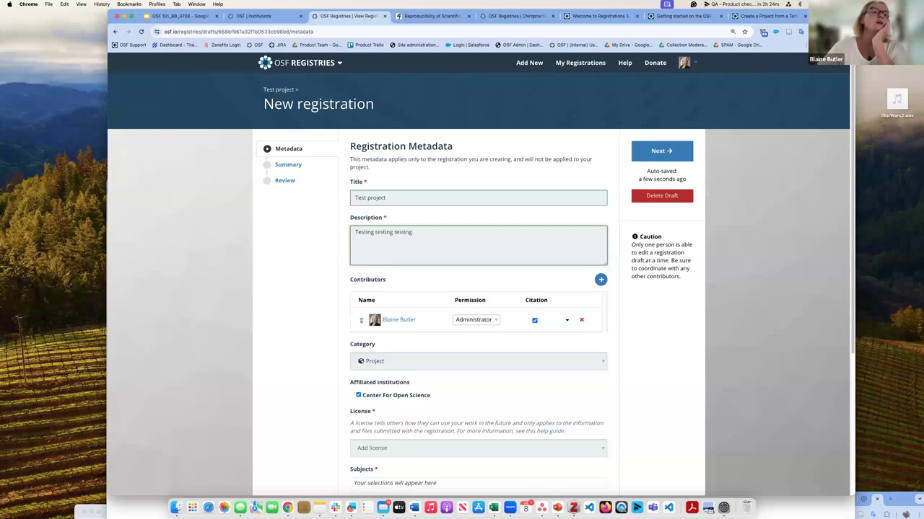
Step: Add Physical Sciences and Mathematics as the subject and continue to the Summary step
{"action": "scroll", "coordinate": [412, 368], "scroll_direction": "down", "scroll_amount": 3}
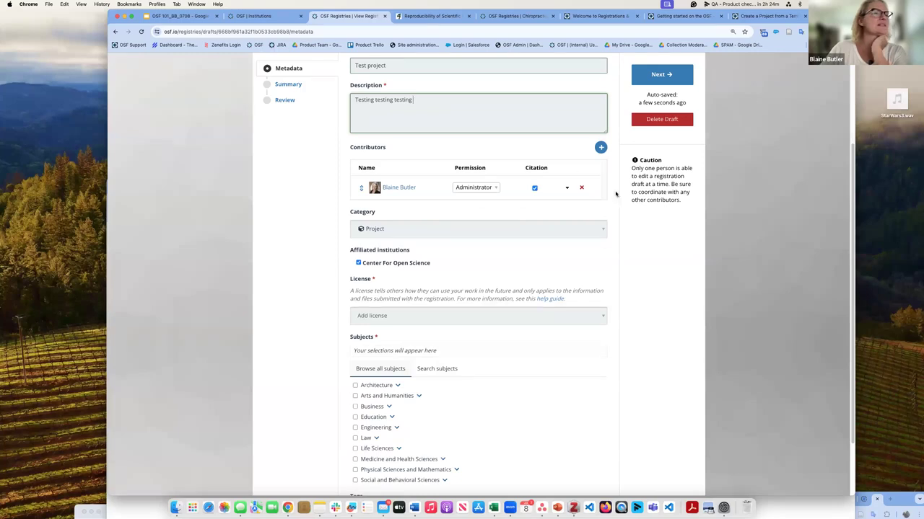
{"action": "scroll", "coordinate": [546, 391], "scroll_direction": "down", "scroll_amount": 2}
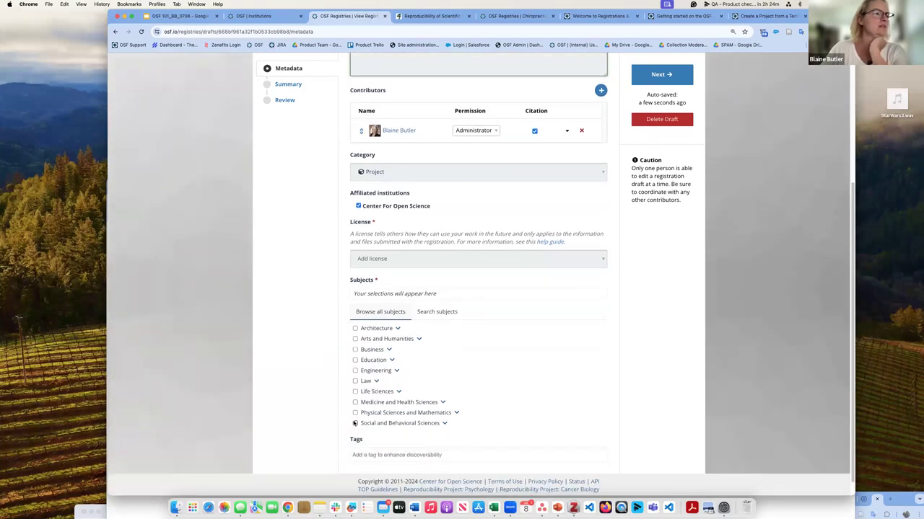
{"action": "left_click", "coordinate": [355, 413]}
{"action": "scroll", "coordinate": [574, 385], "scroll_direction": "down", "scroll_amount": 1}
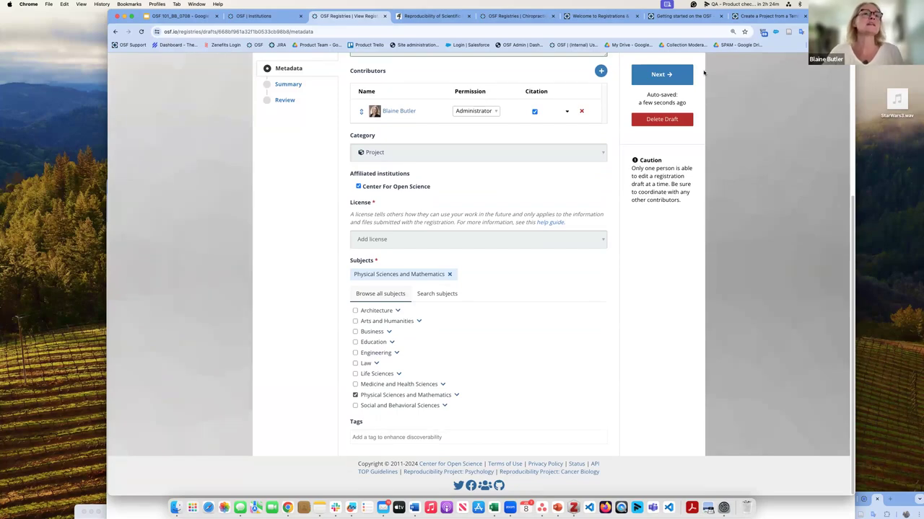
{"action": "left_click", "coordinate": [658, 76]}
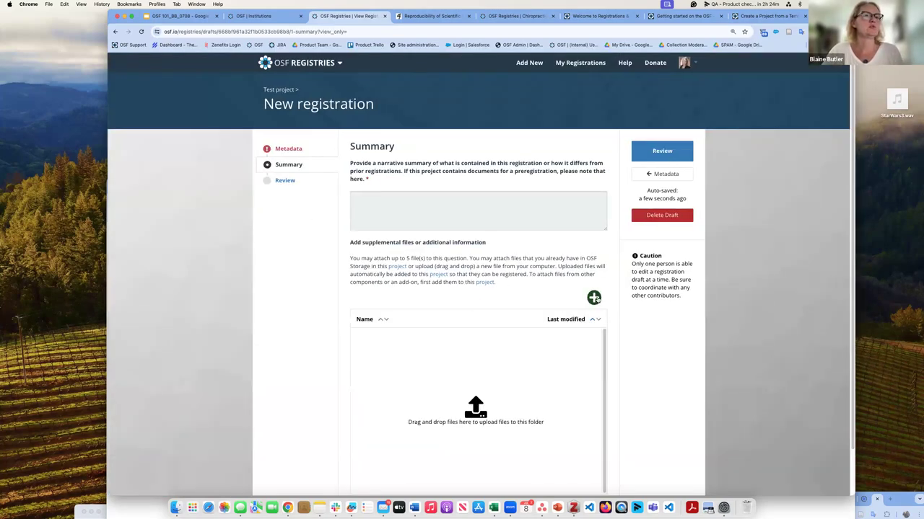
Step: Write 'testing testing testing' as the narrative summary
{"action": "left_click", "coordinate": [593, 297]}
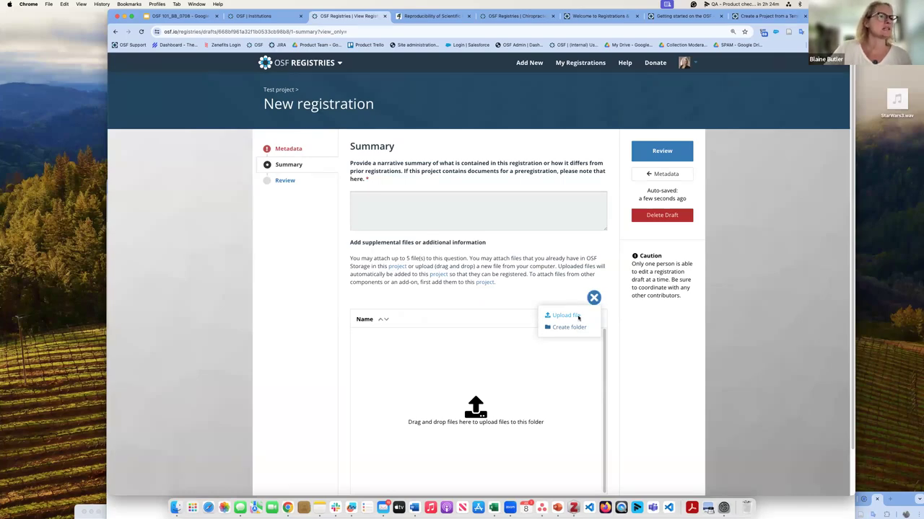
{"action": "left_click", "coordinate": [577, 317]}
{"action": "scroll", "coordinate": [396, 291], "scroll_direction": "down", "scroll_amount": 10}
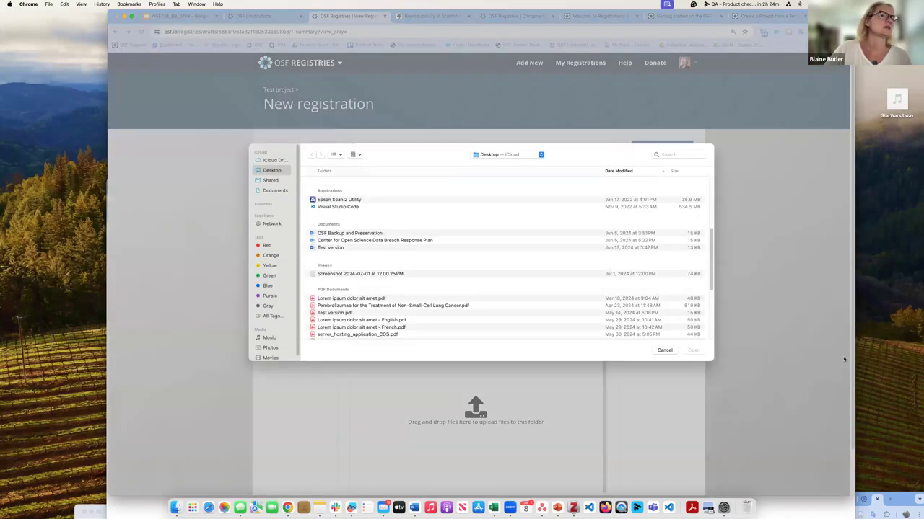
{"action": "left_click", "coordinate": [664, 351]}
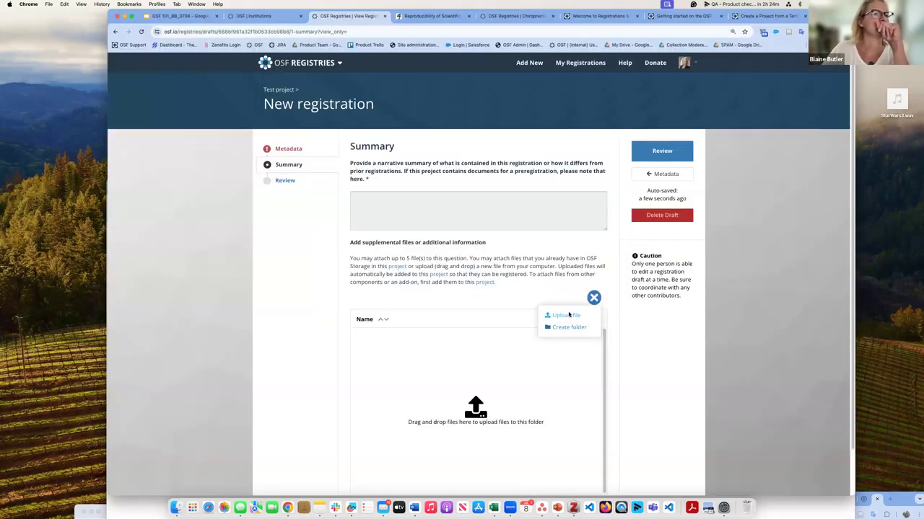
{"action": "left_click", "coordinate": [389, 194]}
{"action": "type", "text": "test"}
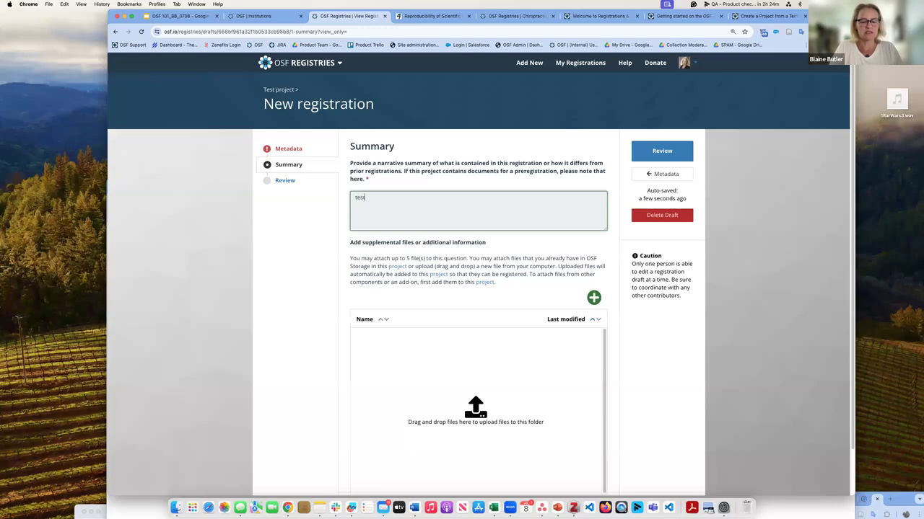
{"action": "type", "text": "ing testing testing"}
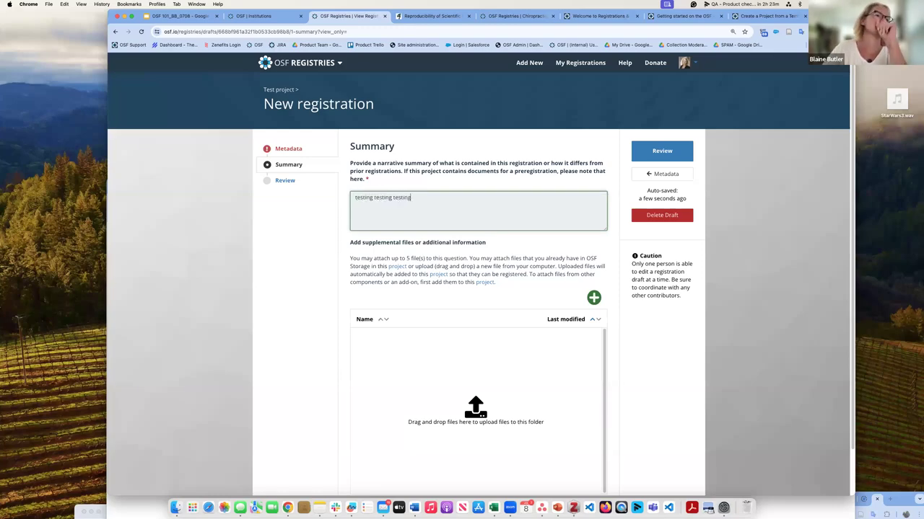
Step: Attach Lorem ipsum dolor sit amet.pdf as a supplemental file and move to Review
{"action": "left_click", "coordinate": [594, 299]}
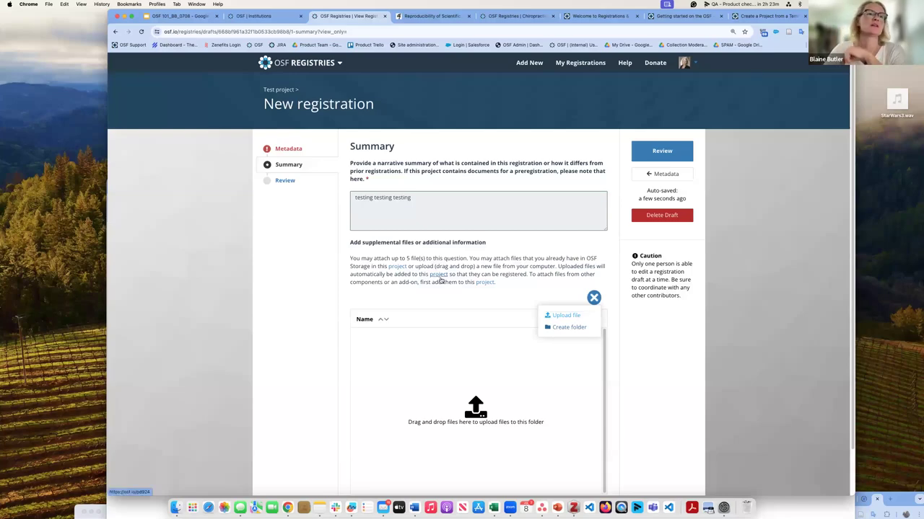
{"action": "left_click", "coordinate": [573, 317]}
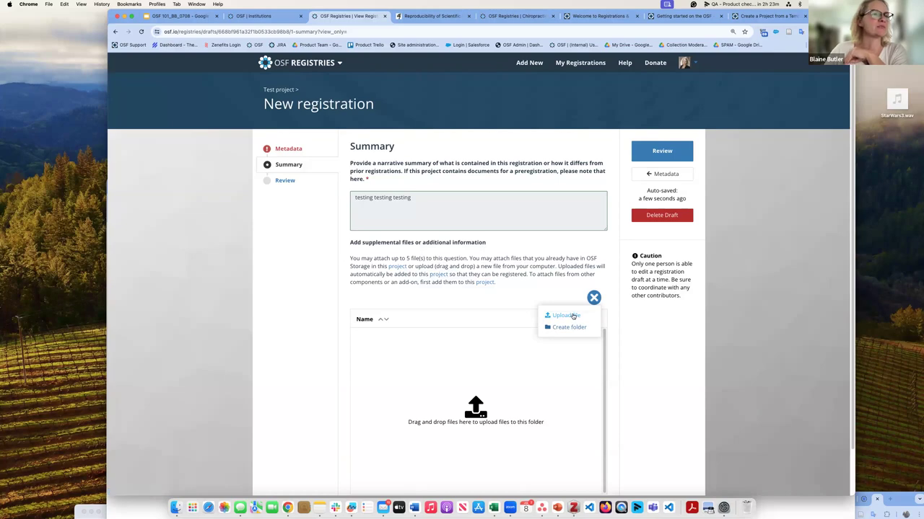
{"action": "scroll", "coordinate": [390, 224], "scroll_direction": "down", "scroll_amount": 10}
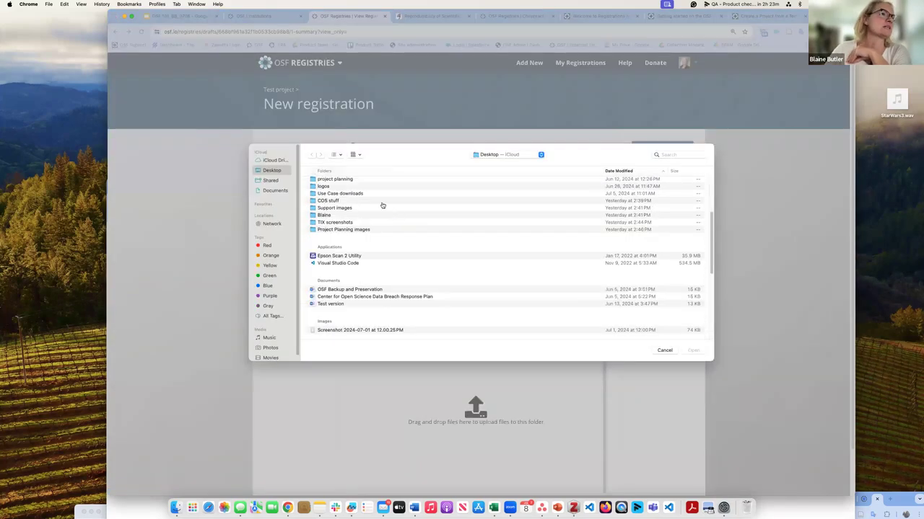
{"action": "left_click", "coordinate": [378, 218]}
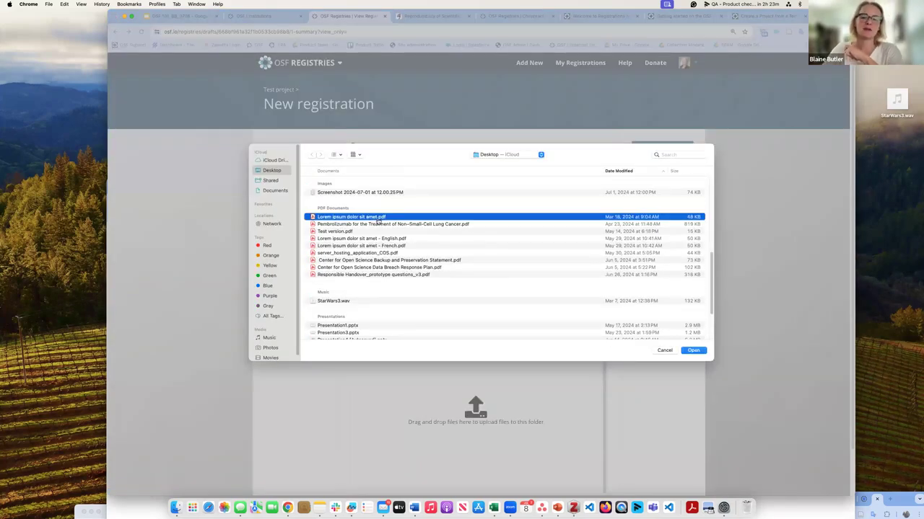
{"action": "left_click", "coordinate": [692, 350]}
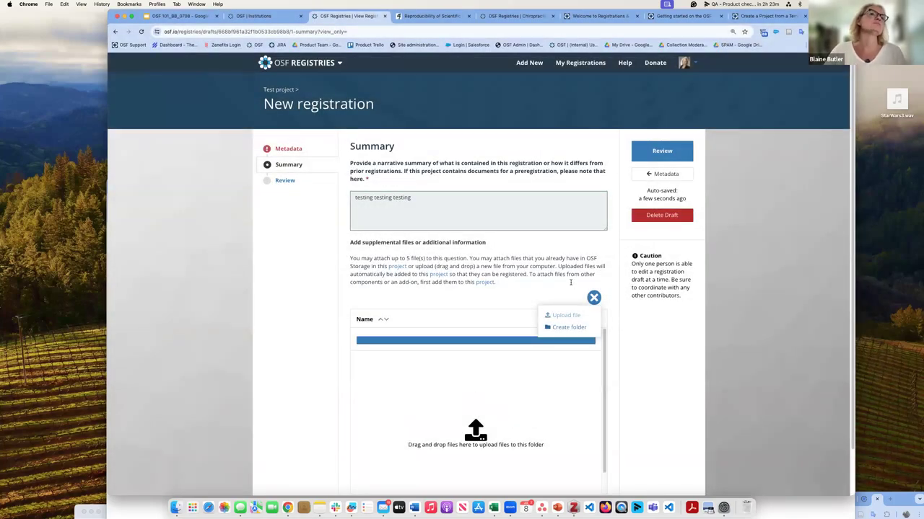
{"action": "left_click", "coordinate": [673, 153]}
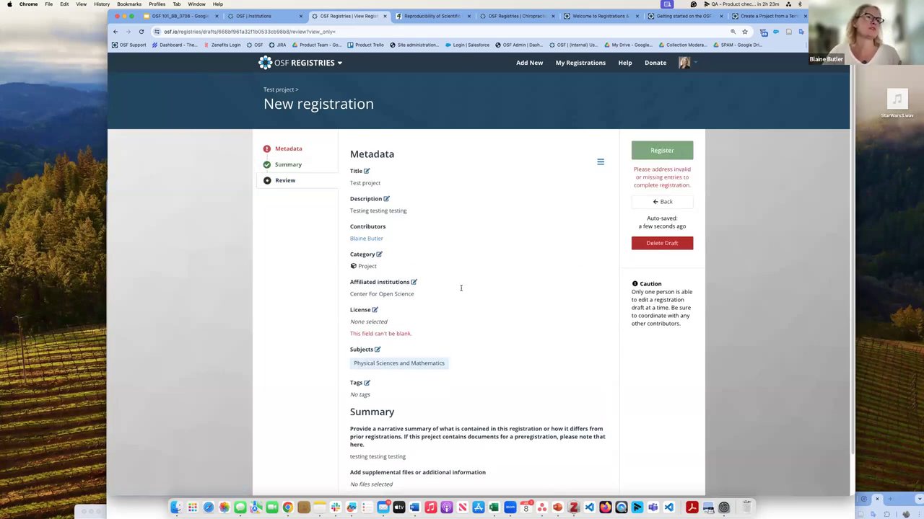
Step: Go back from the review to the draft's registration metadata form
{"action": "left_click", "coordinate": [301, 148]}
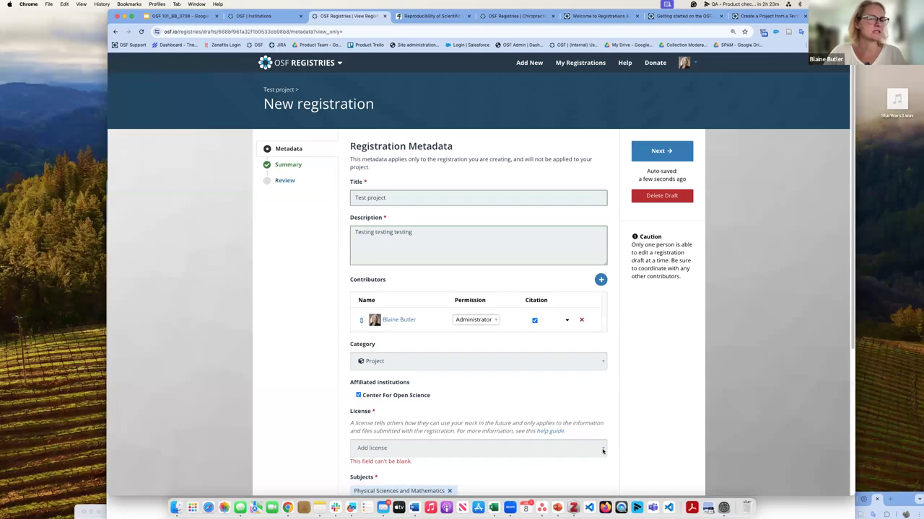
{"action": "left_click", "coordinate": [526, 447]}
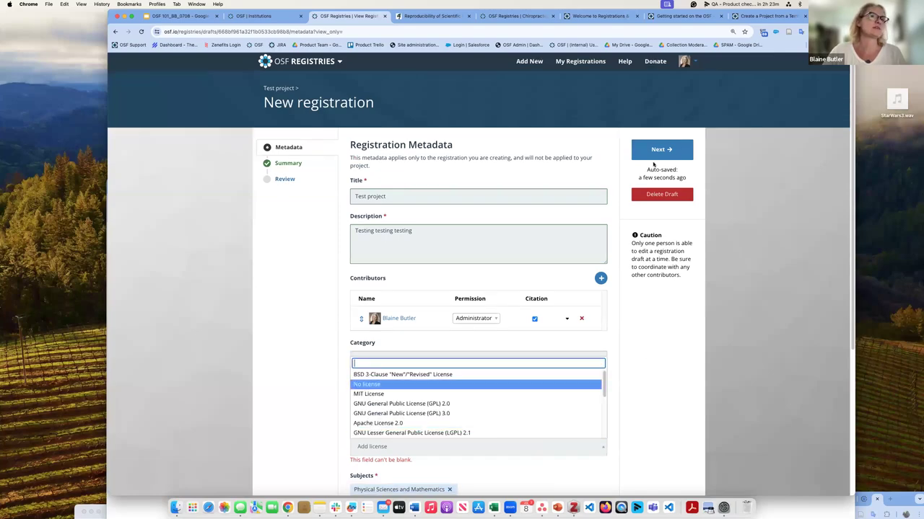
{"action": "left_click", "coordinate": [287, 179]}
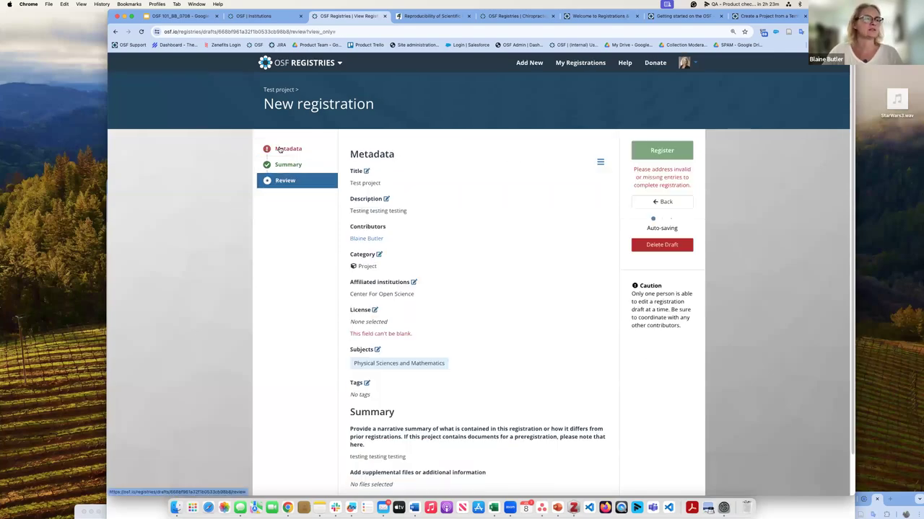
{"action": "left_click", "coordinate": [280, 149]}
{"action": "left_click", "coordinate": [298, 149]}
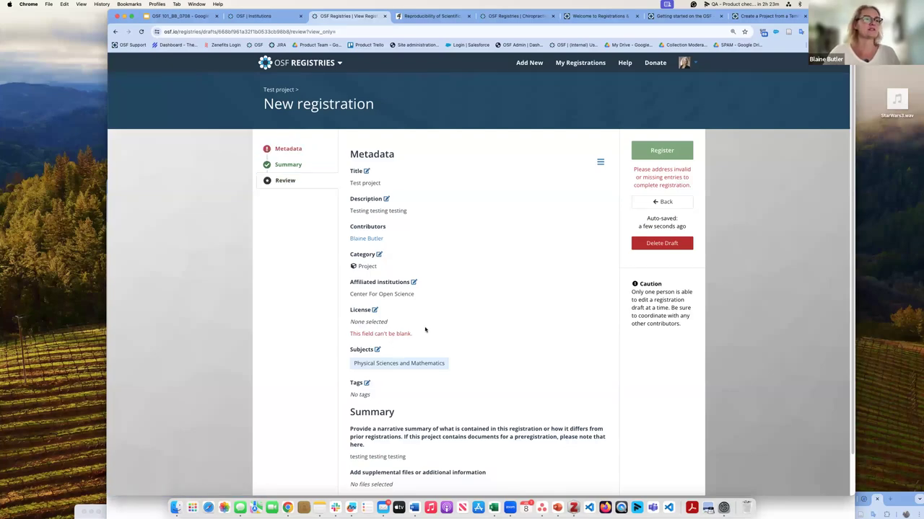
Step: Set the draft's license to CC-By Attribution 4.0 International and advance to Summary
{"action": "left_click", "coordinate": [374, 310]}
{"action": "left_click", "coordinate": [601, 233]}
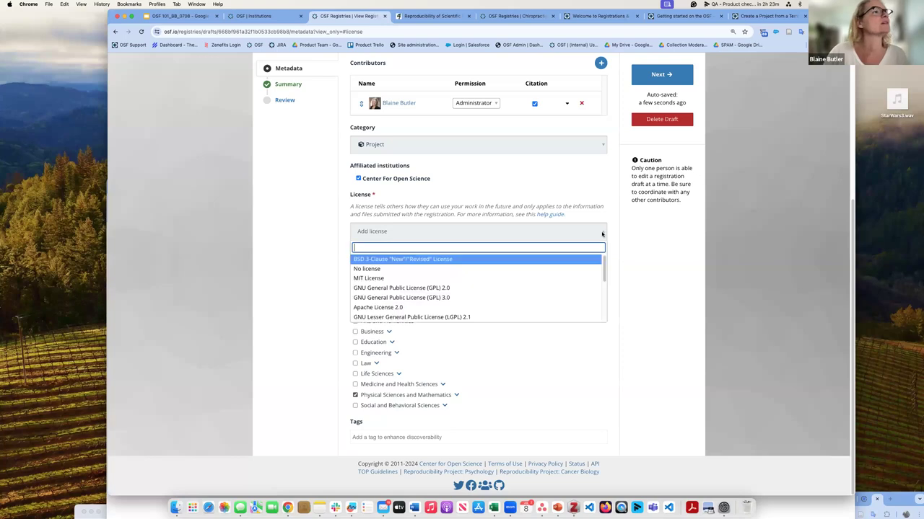
{"action": "scroll", "coordinate": [587, 305], "scroll_direction": "down", "scroll_amount": 1}
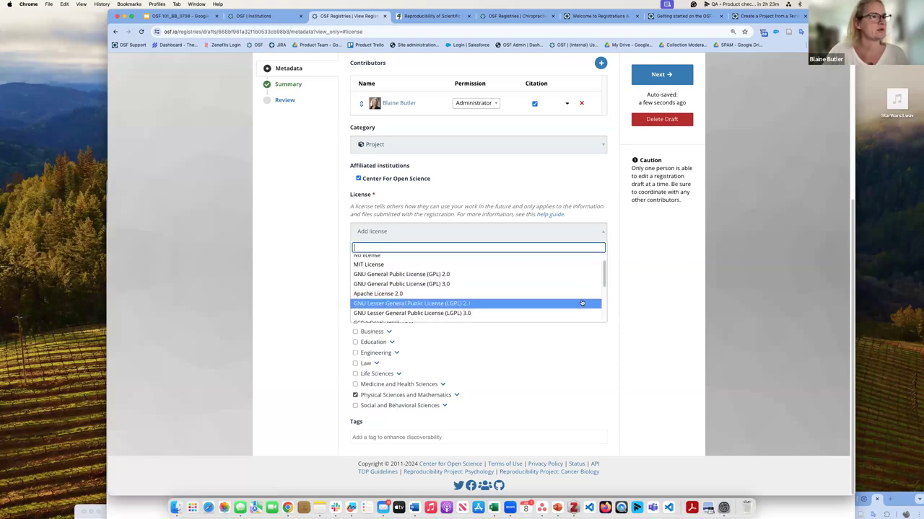
{"action": "scroll", "coordinate": [581, 303], "scroll_direction": "down", "scroll_amount": 3}
{"action": "left_click", "coordinate": [582, 320]}
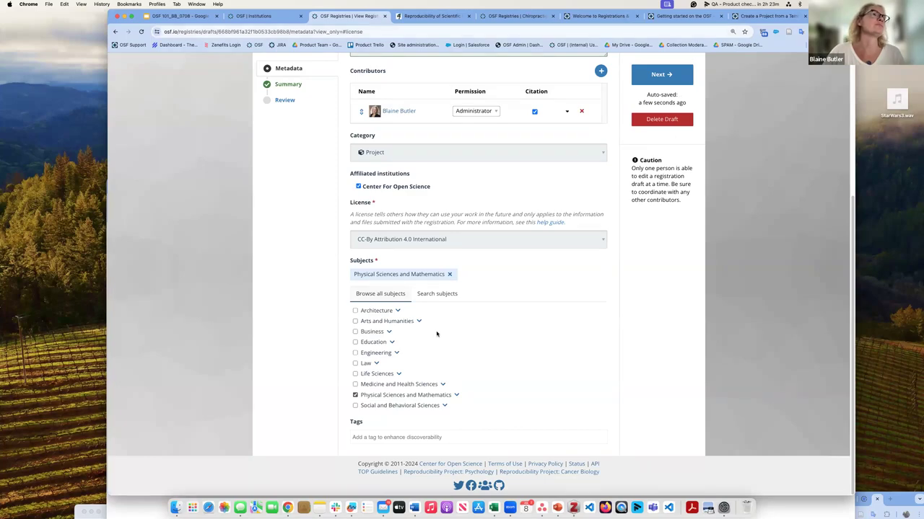
{"action": "scroll", "coordinate": [437, 334], "scroll_direction": "up", "scroll_amount": 2}
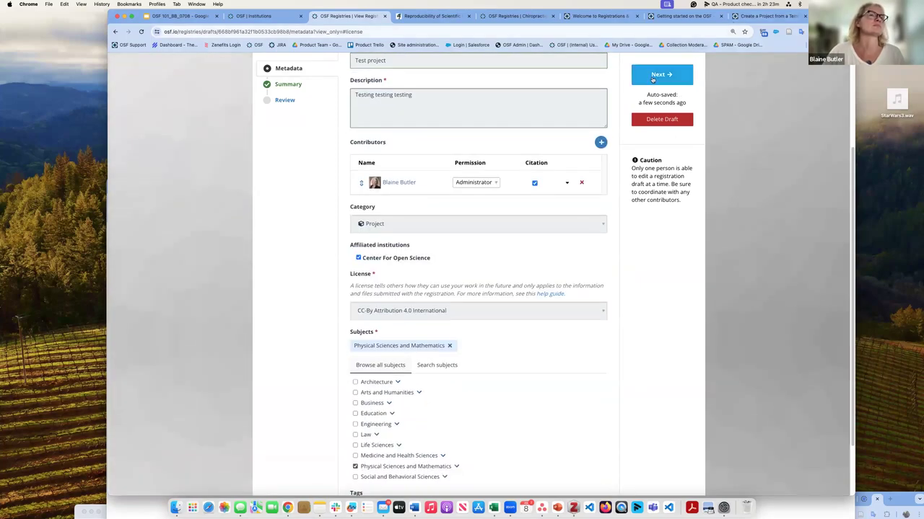
{"action": "left_click", "coordinate": [668, 75]}
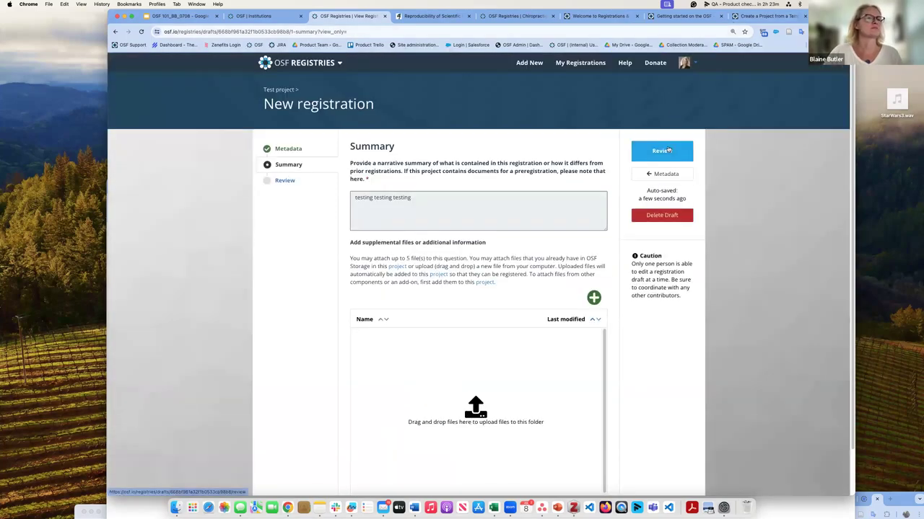
Step: From the Review page, tag the draft with vaccine and malaria
{"action": "left_click", "coordinate": [671, 150]}
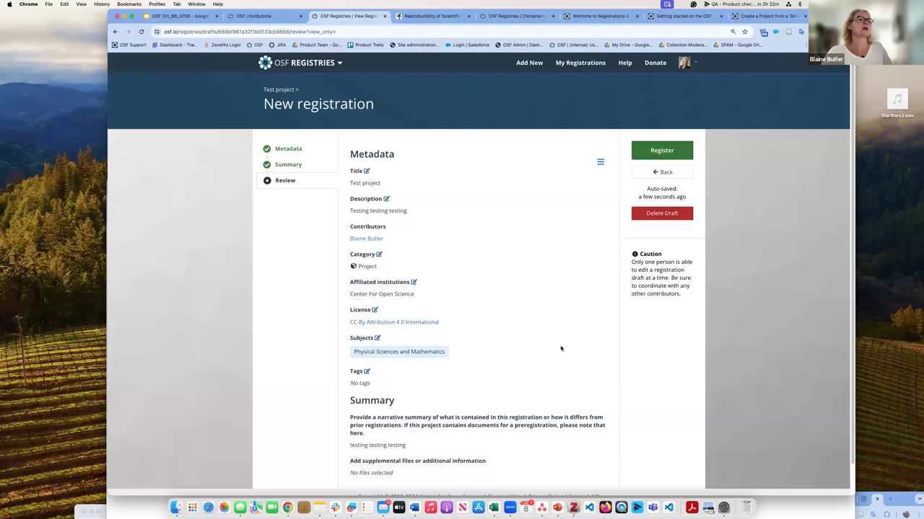
{"action": "left_click", "coordinate": [366, 372]}
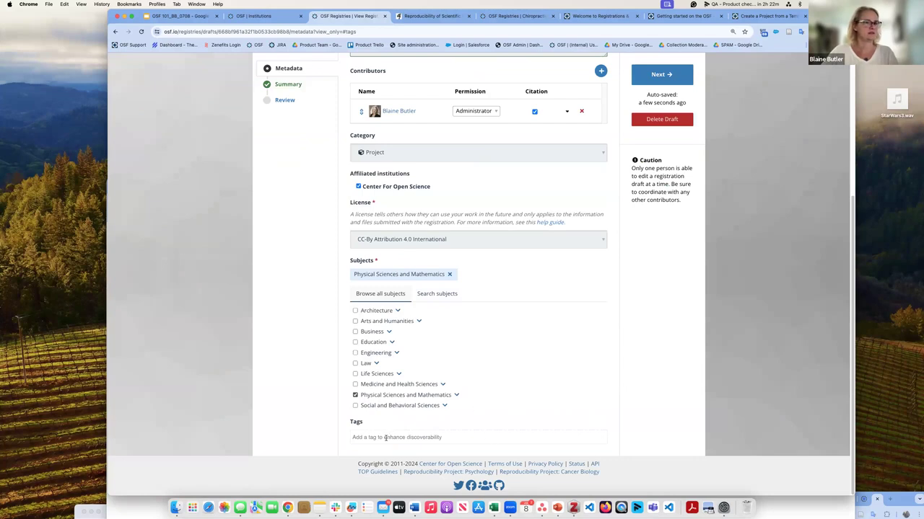
{"action": "type", "text": "vaccine"}
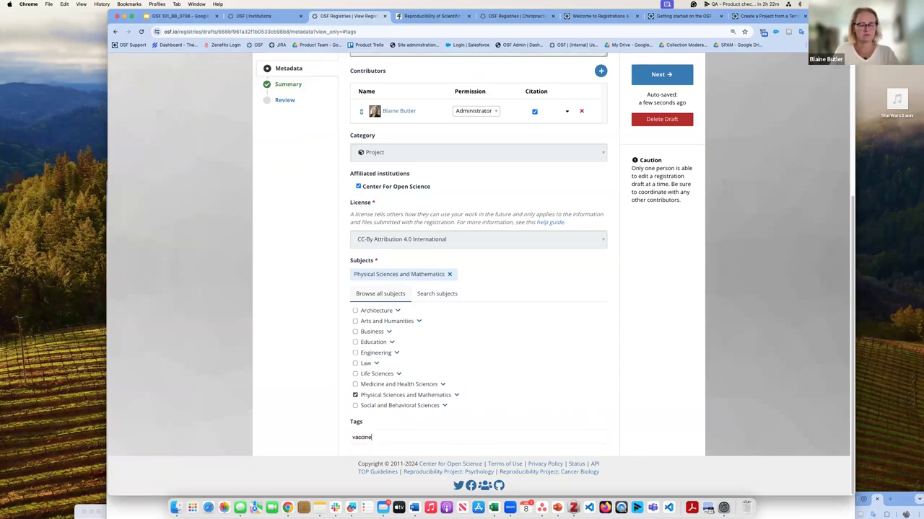
{"action": "key", "text": "Return"}
{"action": "type", "text": "malaria"}
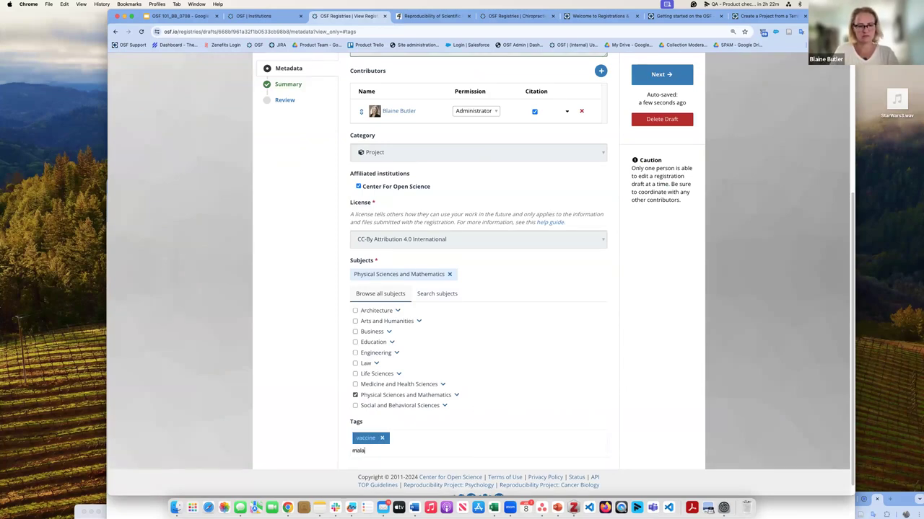
{"action": "key", "text": "Return"}
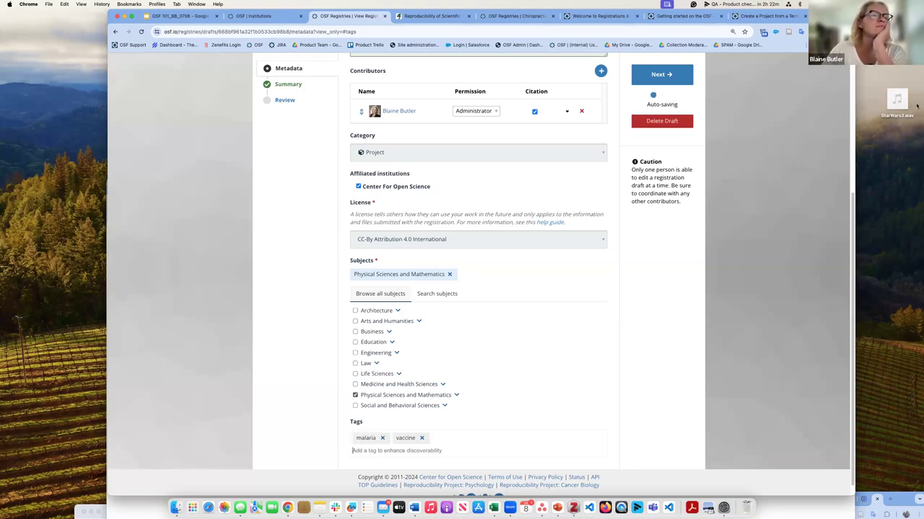
Step: Cancel deleting the draft registration and return to the Test project's Registrations page
{"action": "left_click", "coordinate": [671, 121]}
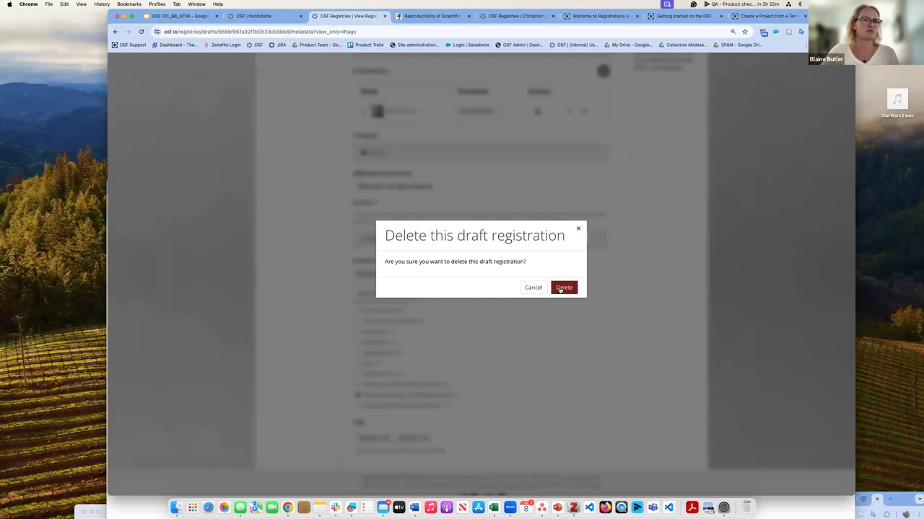
{"action": "left_click", "coordinate": [533, 288]}
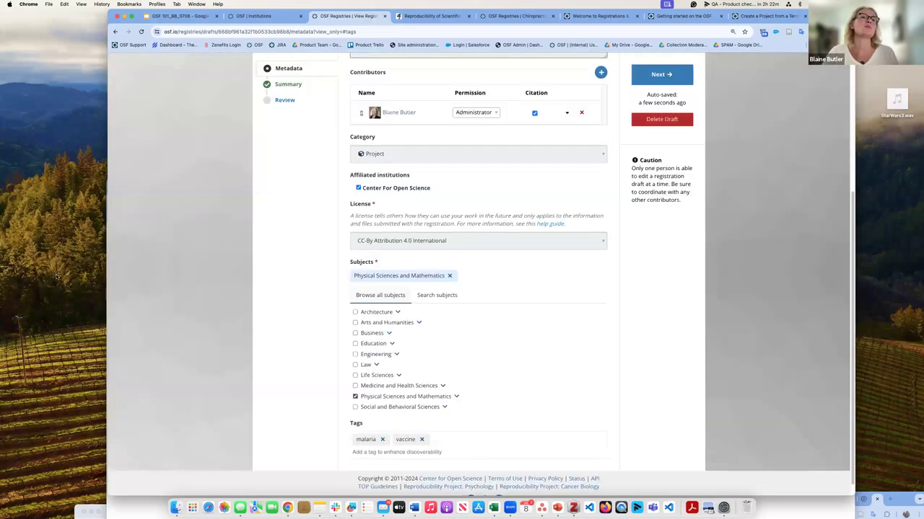
{"action": "scroll", "coordinate": [447, 270], "scroll_direction": "up", "scroll_amount": 5}
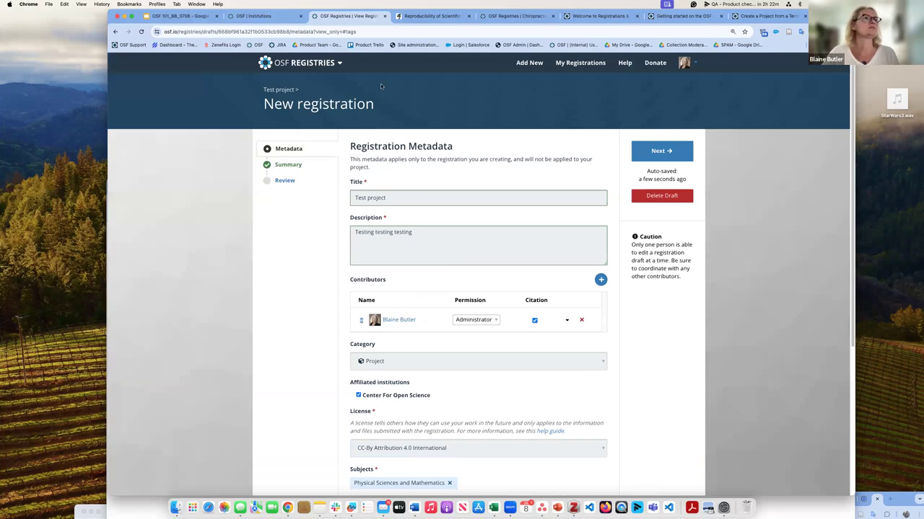
{"action": "left_click", "coordinate": [273, 90]}
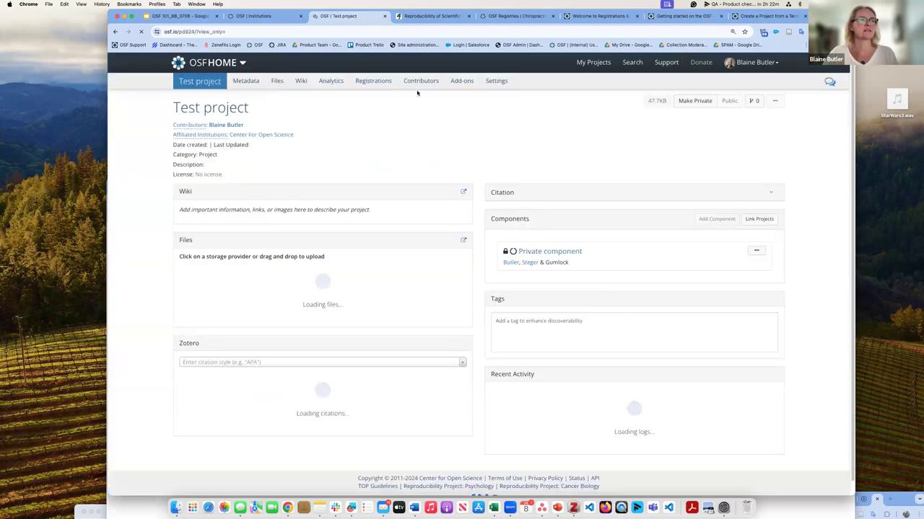
{"action": "left_click", "coordinate": [375, 81]}
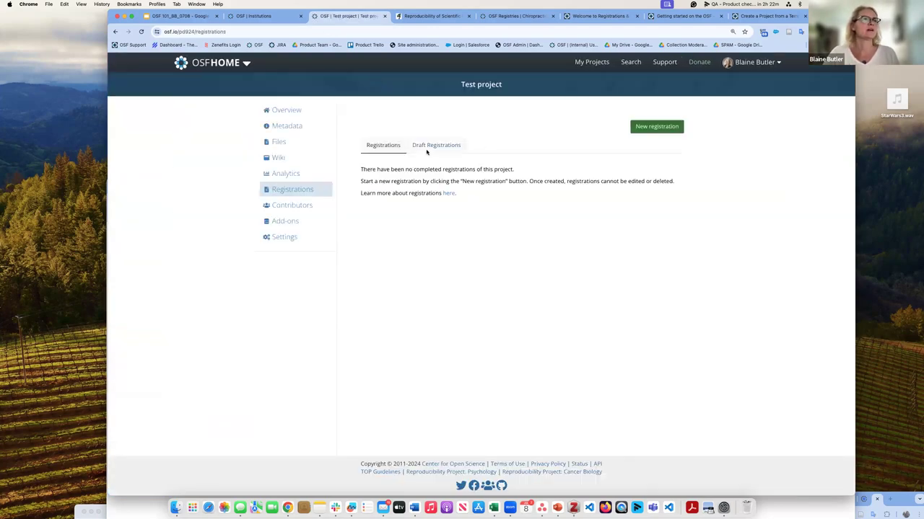
Step: Delete the Test project's draft registration, then switch to the OSF Institutions page
{"action": "left_click", "coordinate": [431, 145]}
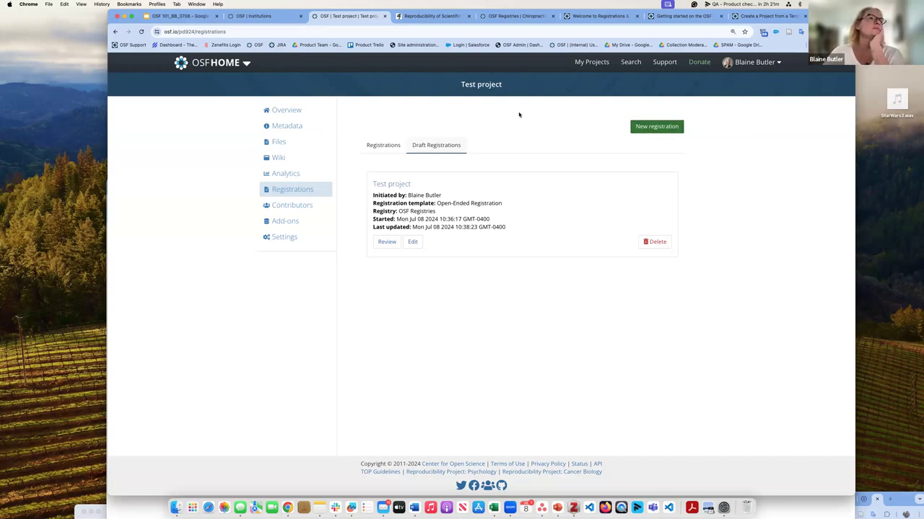
{"action": "left_click", "coordinate": [655, 241]}
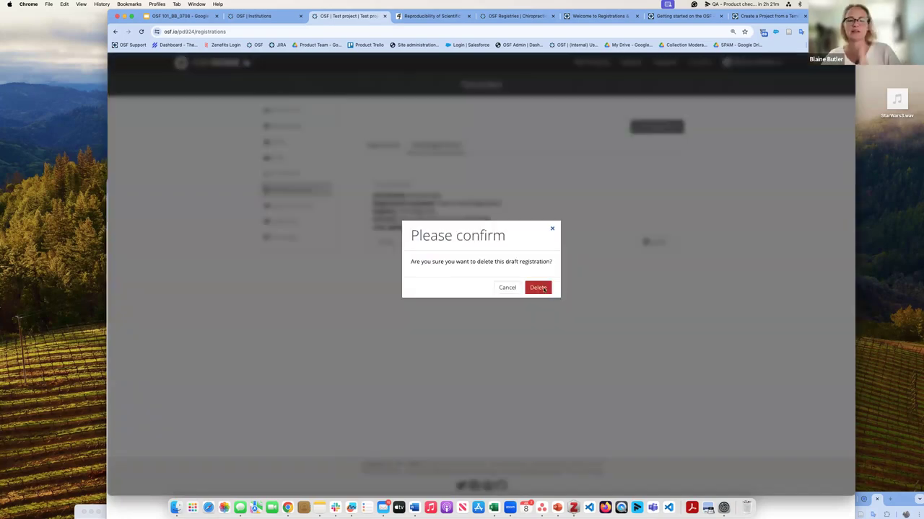
{"action": "left_click", "coordinate": [539, 288]}
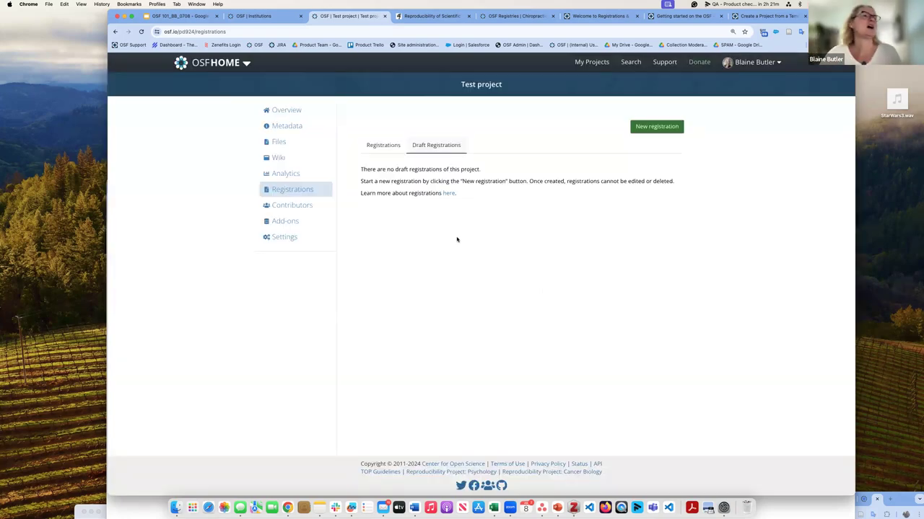
{"action": "left_click", "coordinate": [393, 147]}
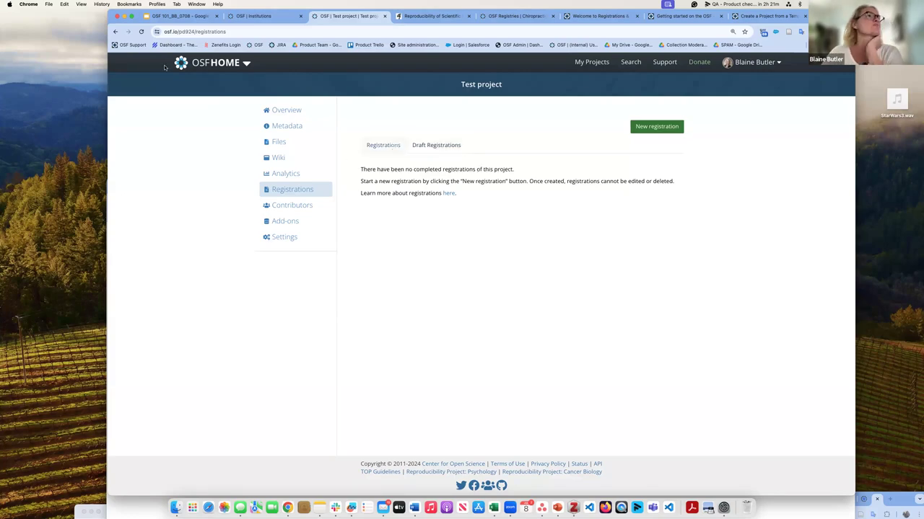
{"action": "left_click", "coordinate": [271, 20]}
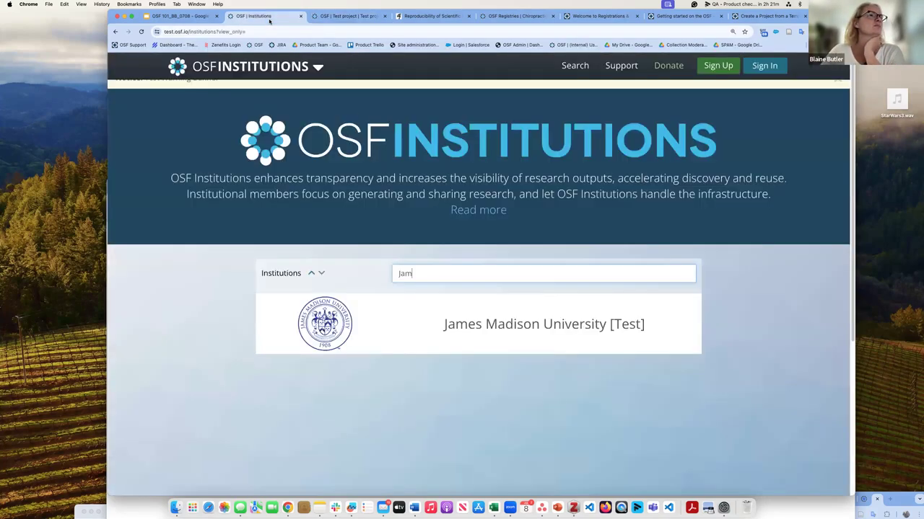
Step: In the OSF 101_BB_0708 deck, nudge slide 11's Projects cycle image down, then go to slide 12
{"action": "left_click", "coordinate": [197, 15]}
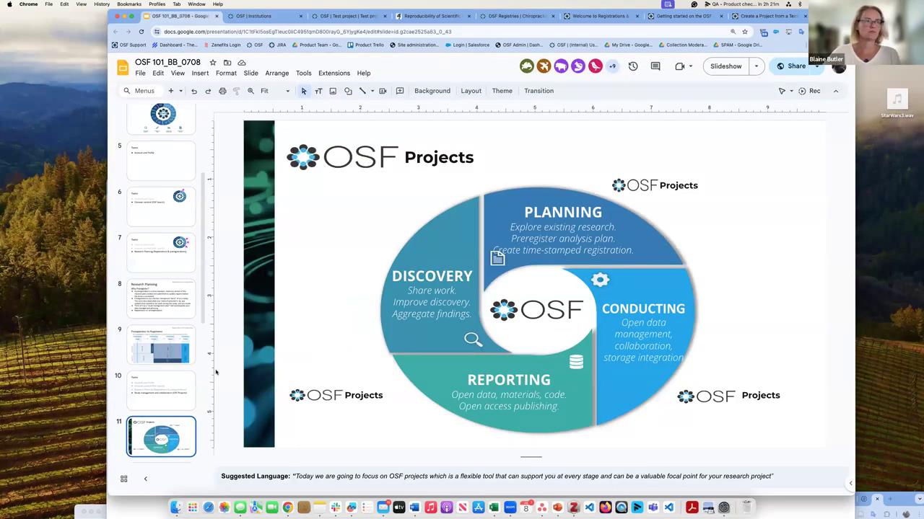
{"action": "left_click", "coordinate": [380, 229]}
{"action": "key", "text": "Down"}
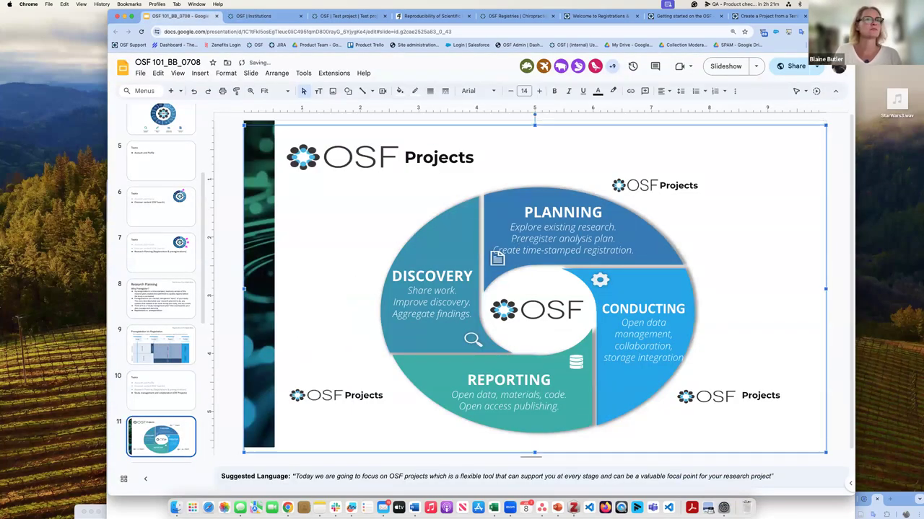
{"action": "scroll", "coordinate": [535, 284], "scroll_direction": "down", "scroll_amount": 1}
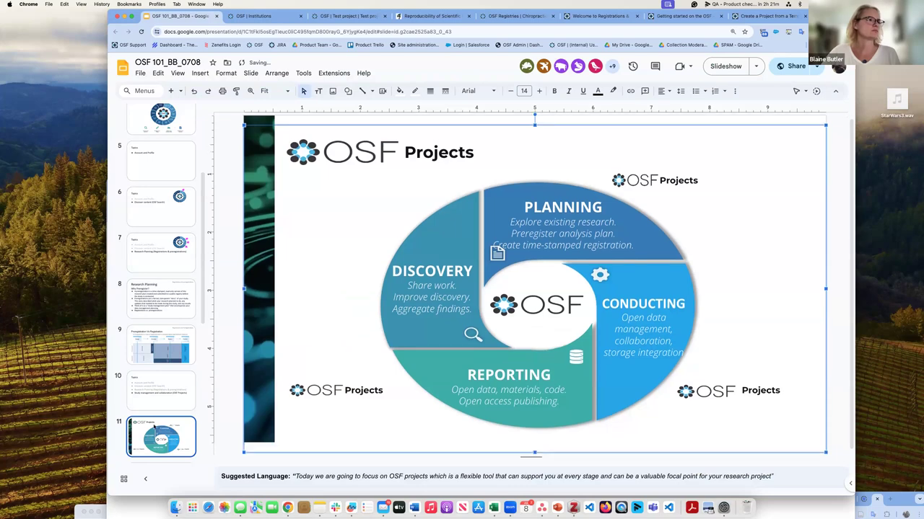
{"action": "scroll", "coordinate": [158, 426], "scroll_direction": "down", "scroll_amount": 1}
{"action": "left_click", "coordinate": [161, 433]}
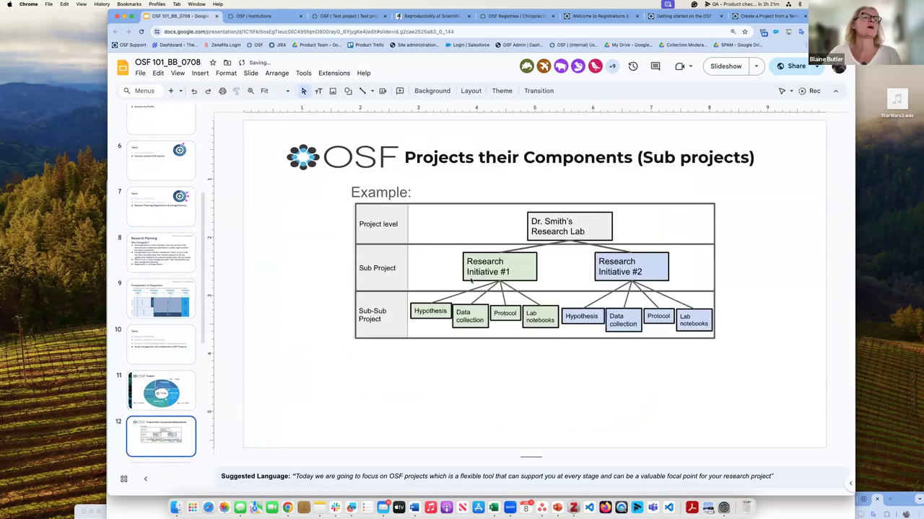
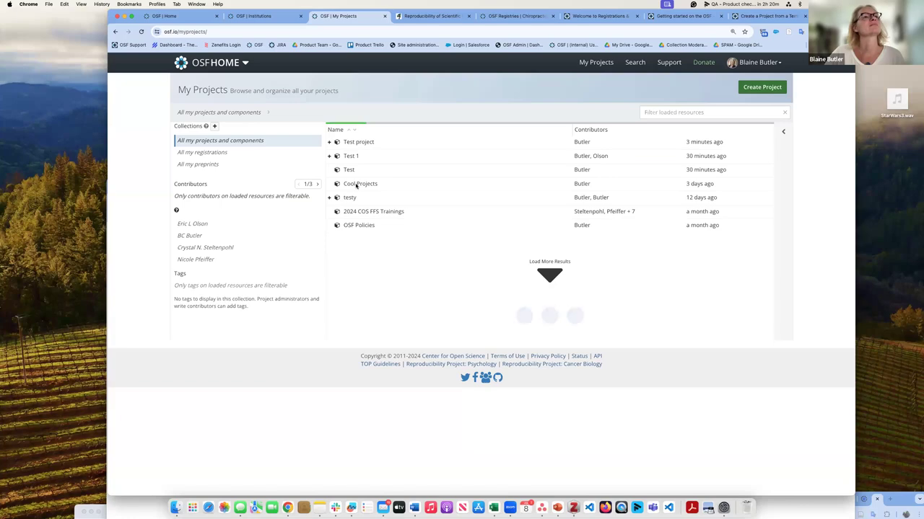
Step: Open Cool Projects and select UT Dallas Lab Organization Template from its Components list
{"action": "left_click", "coordinate": [356, 185]}
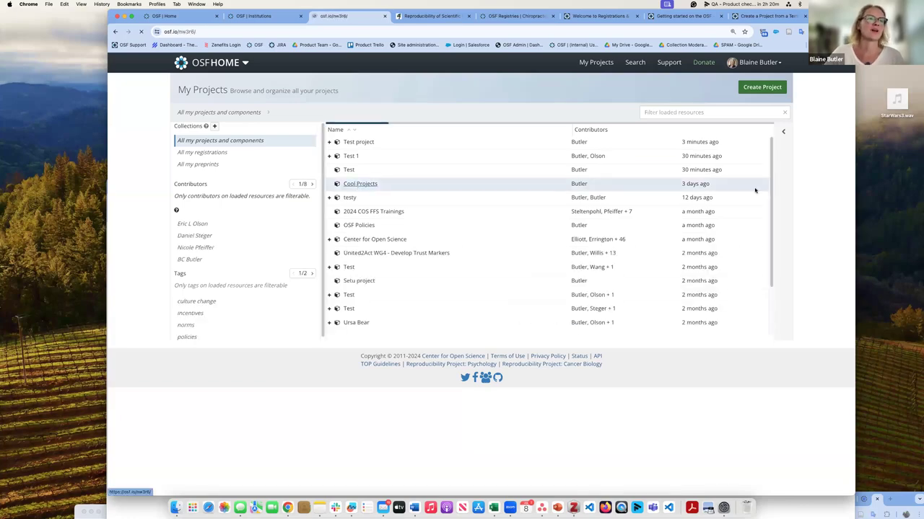
{"action": "scroll", "coordinate": [670, 262], "scroll_direction": "down", "scroll_amount": 3}
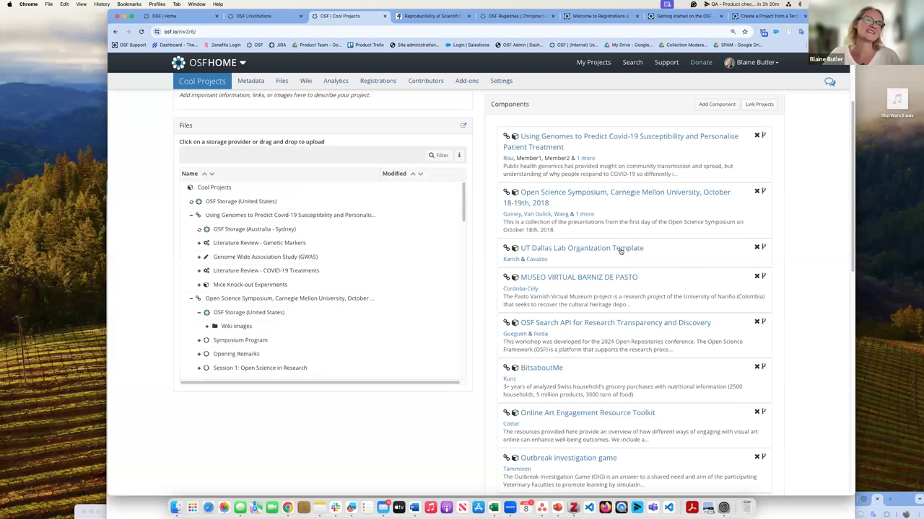
{"action": "left_click", "coordinate": [620, 250]}
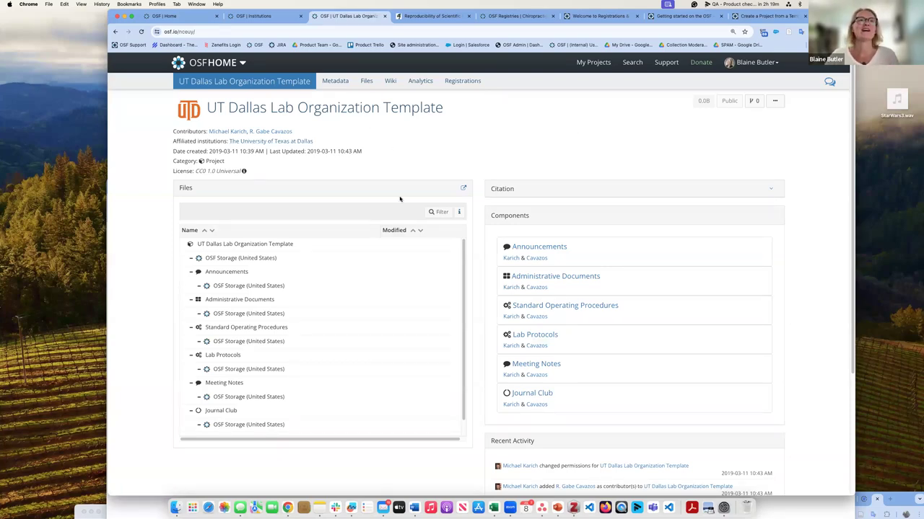
Step: Use Duplicate template to create 'Templated from UT Dallas Lab Organization Template' with its six components
{"action": "left_click", "coordinate": [776, 101]}
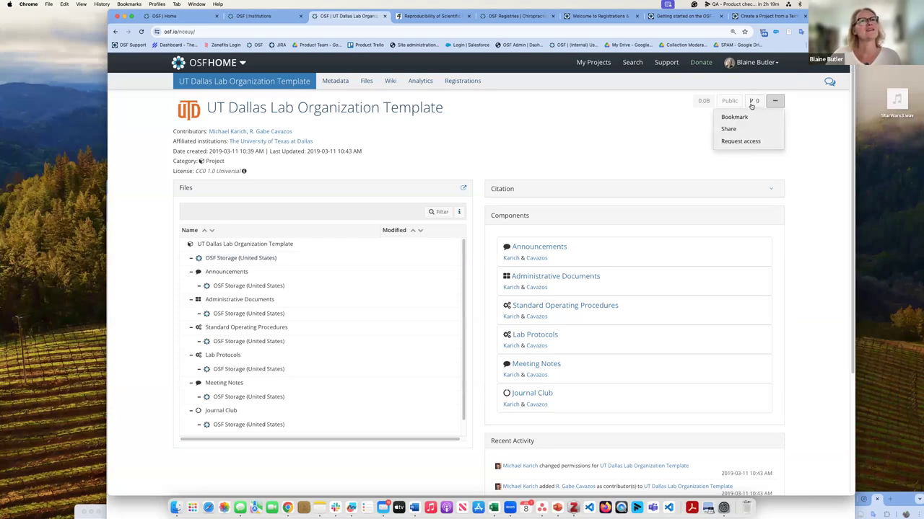
{"action": "left_click", "coordinate": [751, 105]}
{"action": "left_click", "coordinate": [751, 102]}
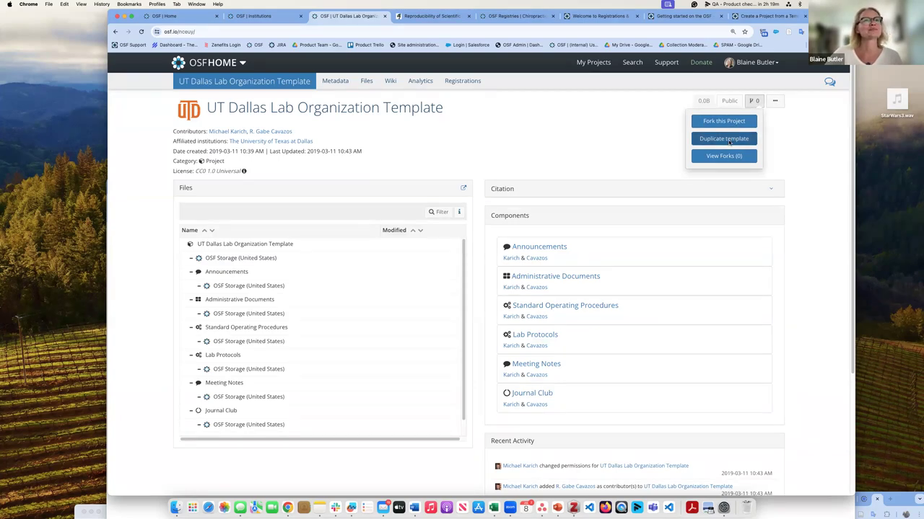
{"action": "left_click", "coordinate": [729, 139]}
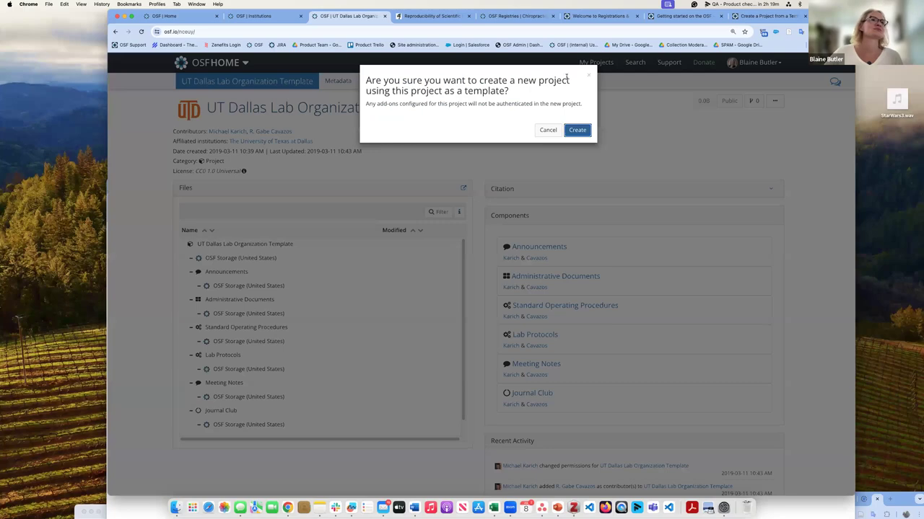
{"action": "left_click", "coordinate": [583, 134]}
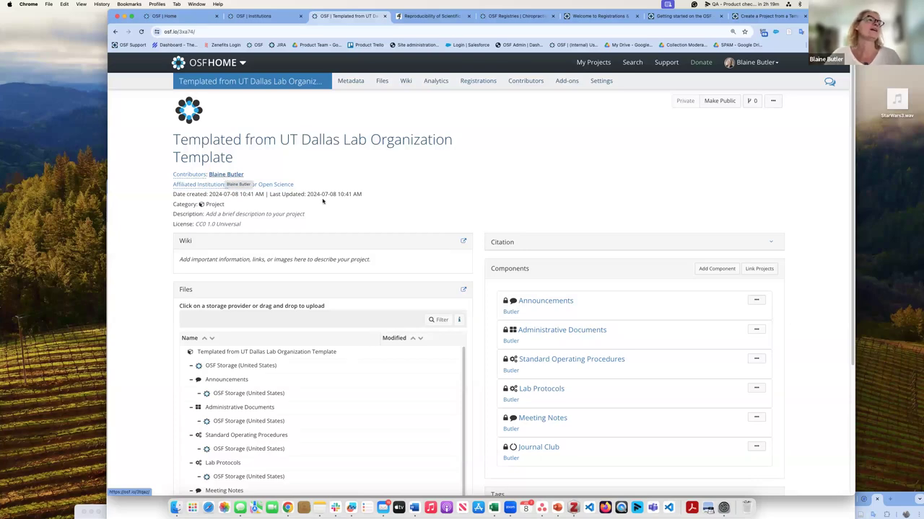
{"action": "scroll", "coordinate": [324, 194], "scroll_direction": "down", "scroll_amount": 3}
{"action": "scroll", "coordinate": [324, 194], "scroll_direction": "up", "scroll_amount": 3}
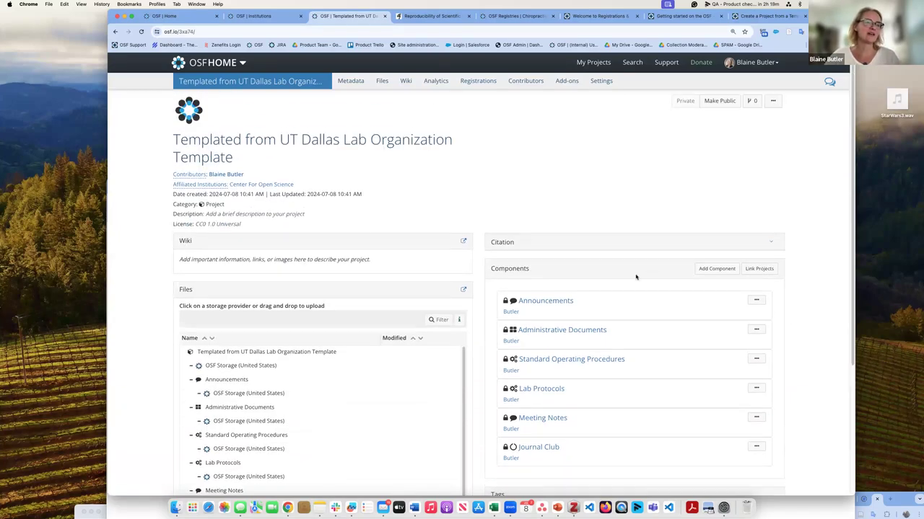
{"action": "scroll", "coordinate": [324, 194], "scroll_direction": "down", "scroll_amount": 1}
{"action": "triple_click", "coordinate": [231, 122]}
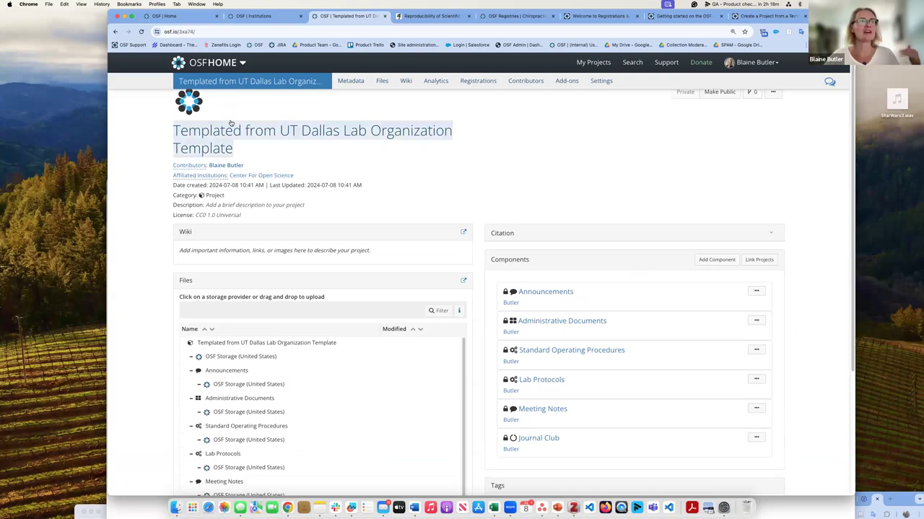
{"action": "left_click", "coordinate": [427, 232]}
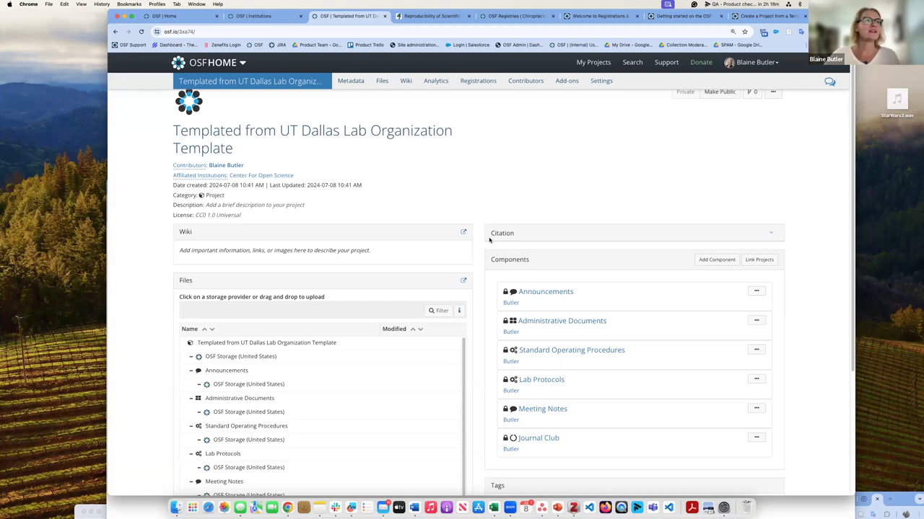
Step: Open Tips and Tricks, then read Tip 10 on templates listing five blank templates
{"action": "left_click", "coordinate": [688, 15]}
{"action": "scroll", "coordinate": [276, 94], "scroll_direction": "up", "scroll_amount": 5}
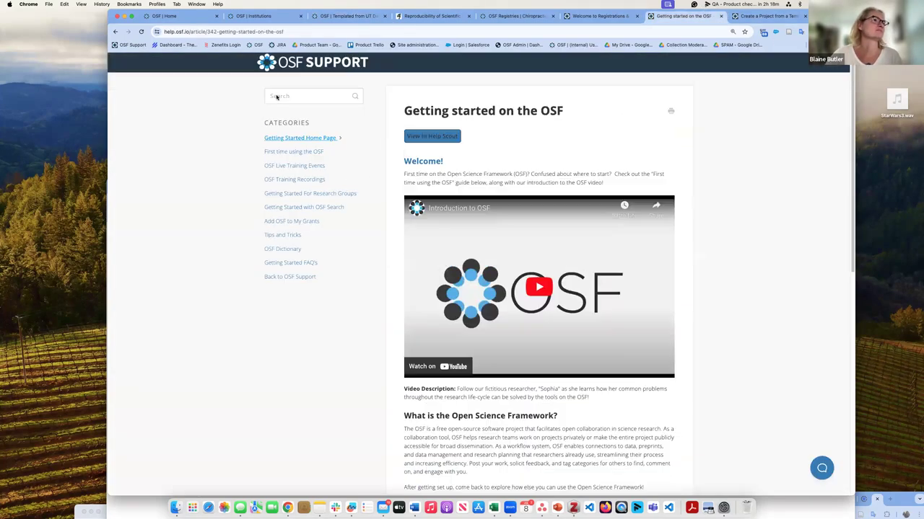
{"action": "left_click", "coordinate": [291, 236]}
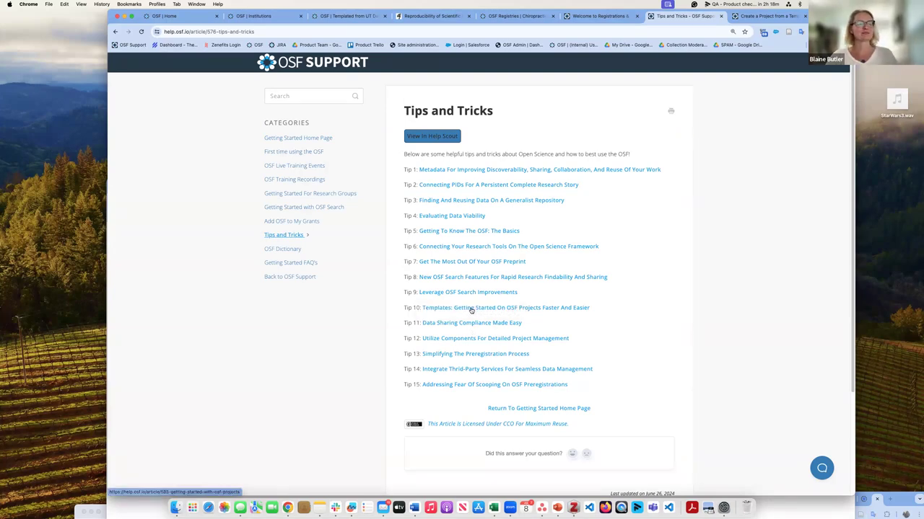
{"action": "left_click", "coordinate": [470, 310]}
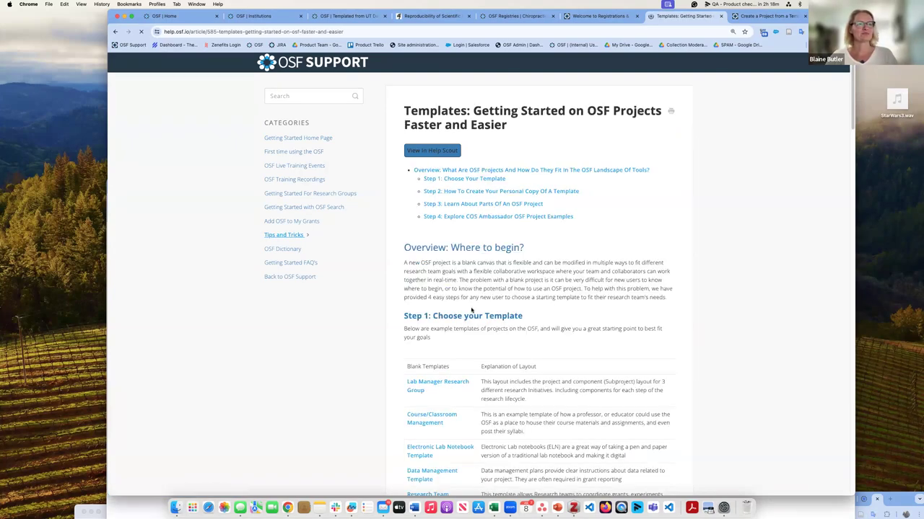
{"action": "scroll", "coordinate": [580, 322], "scroll_direction": "down", "scroll_amount": 2}
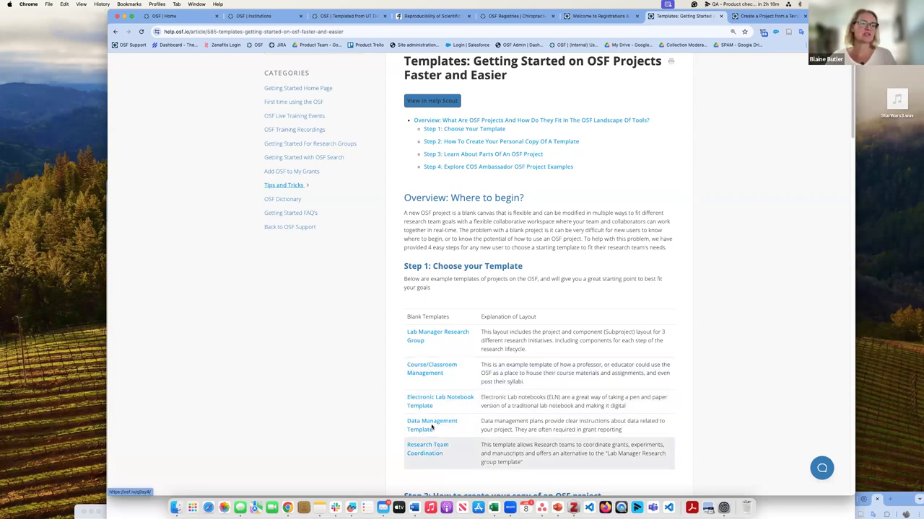
{"action": "scroll", "coordinate": [431, 426], "scroll_direction": "down", "scroll_amount": 1}
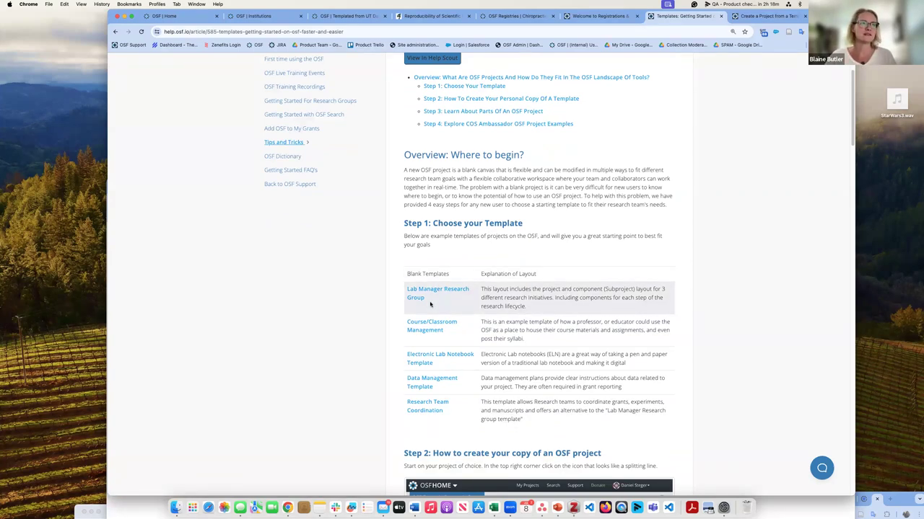
{"action": "scroll", "coordinate": [430, 304], "scroll_direction": "up", "scroll_amount": 2}
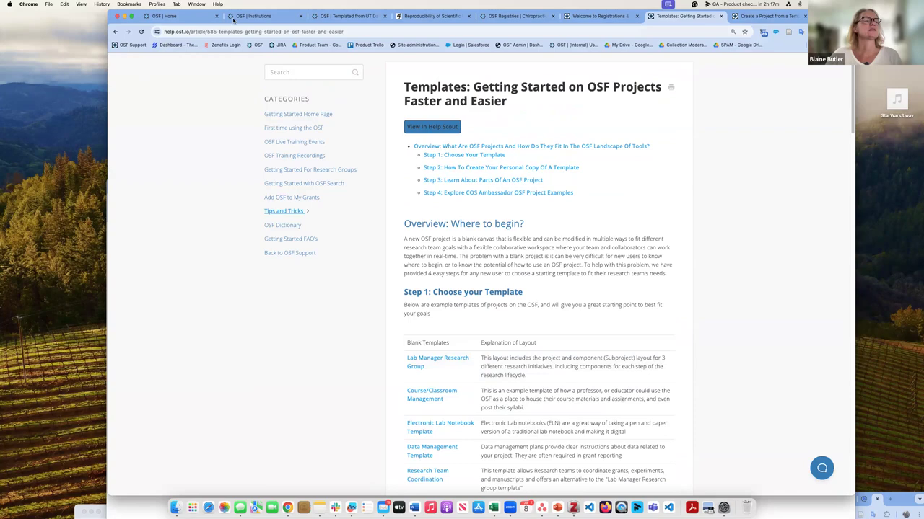
Step: Open the Announcements component of the newly templated project
{"action": "left_click", "coordinate": [347, 16]}
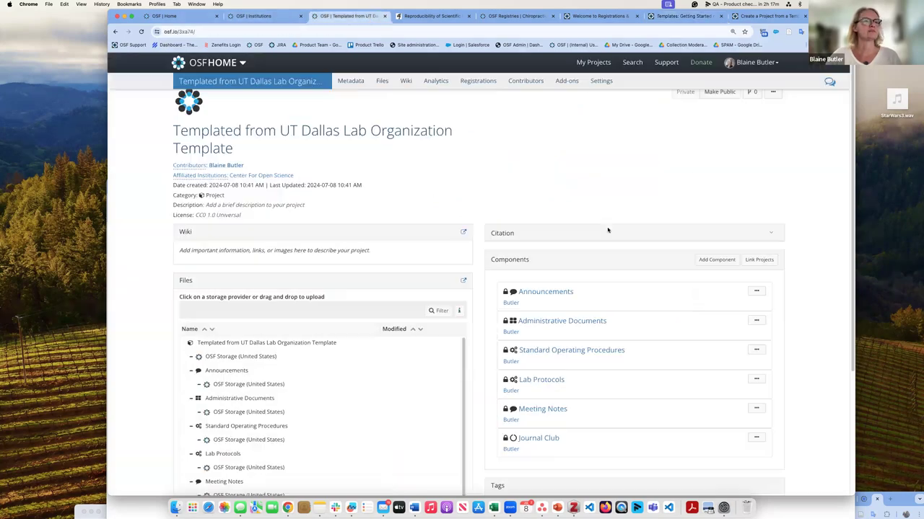
{"action": "scroll", "coordinate": [598, 206], "scroll_direction": "down", "scroll_amount": 3}
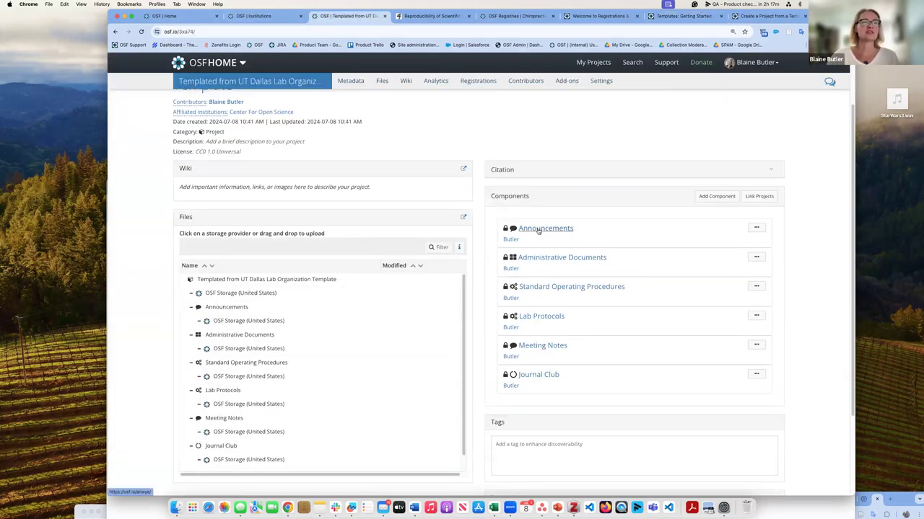
{"action": "left_click", "coordinate": [537, 230]}
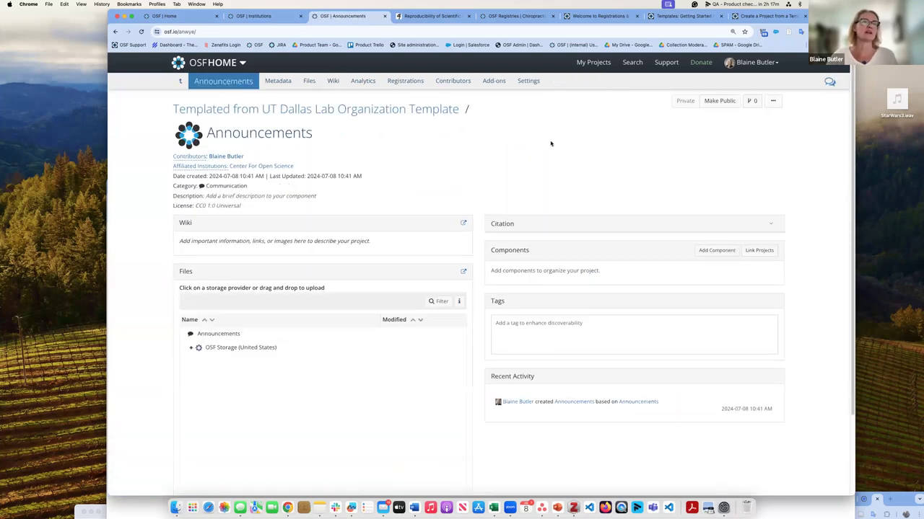
Step: Append 'from PI' to the component title and save it as 'Announcements from PI'
{"action": "left_click", "coordinate": [311, 134]}
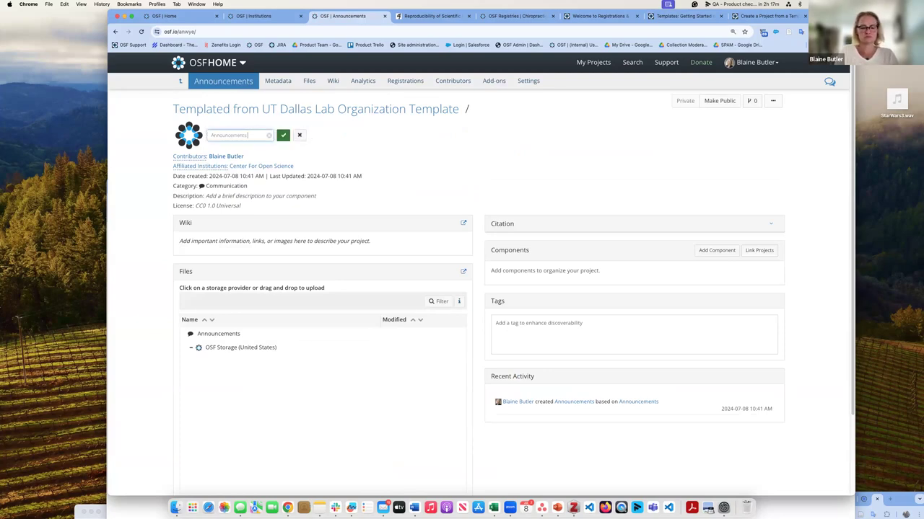
{"action": "type", "text": "from PI"}
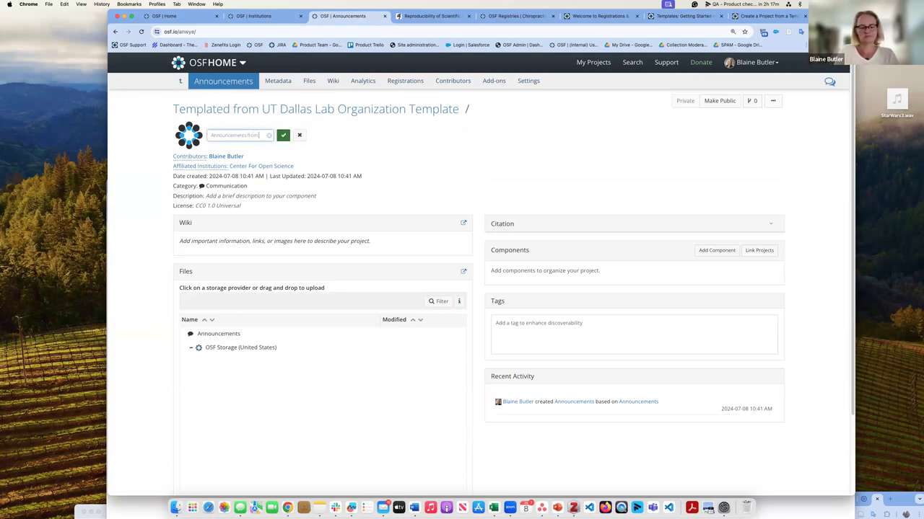
{"action": "left_click", "coordinate": [282, 136]}
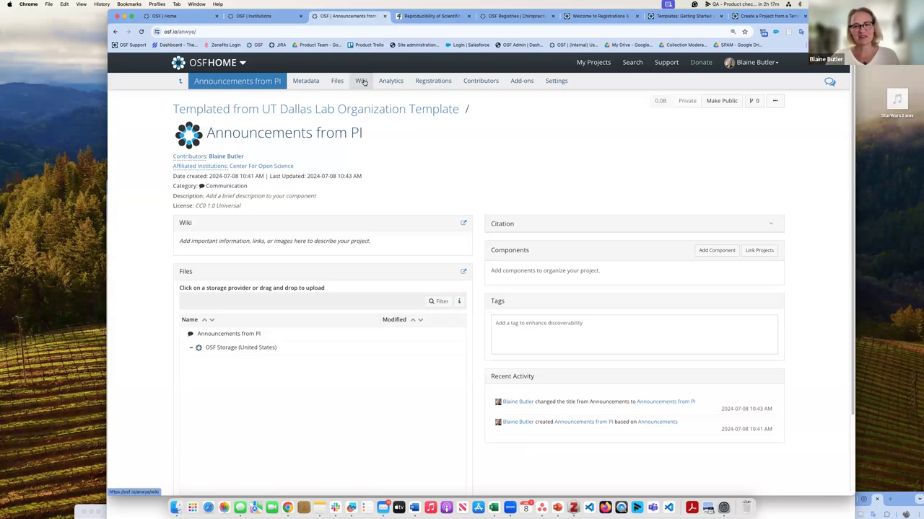
Step: Try typing 'In' in the component's empty wiki, delete it, and return to My Projects
{"action": "left_click", "coordinate": [361, 81]}
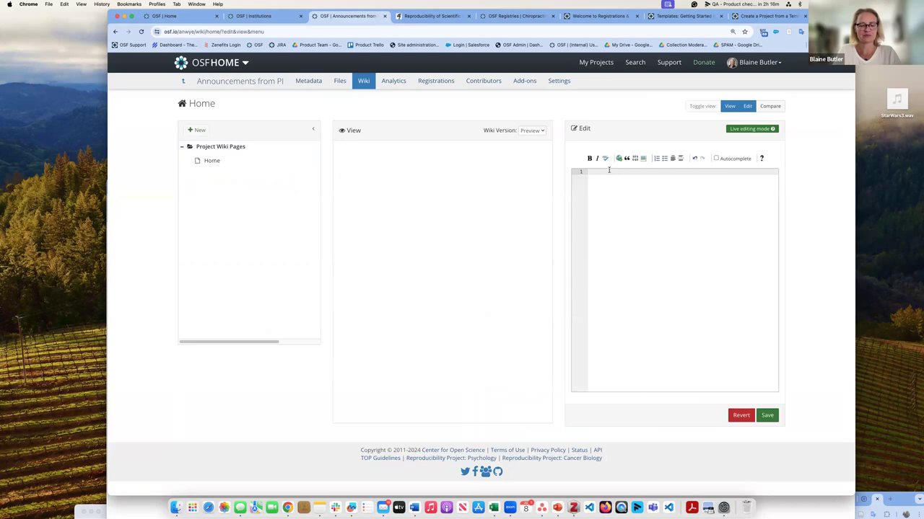
{"action": "type", "text": "In"}
{"action": "key", "text": "BackSpace"}
{"action": "key", "text": "BackSpace"}
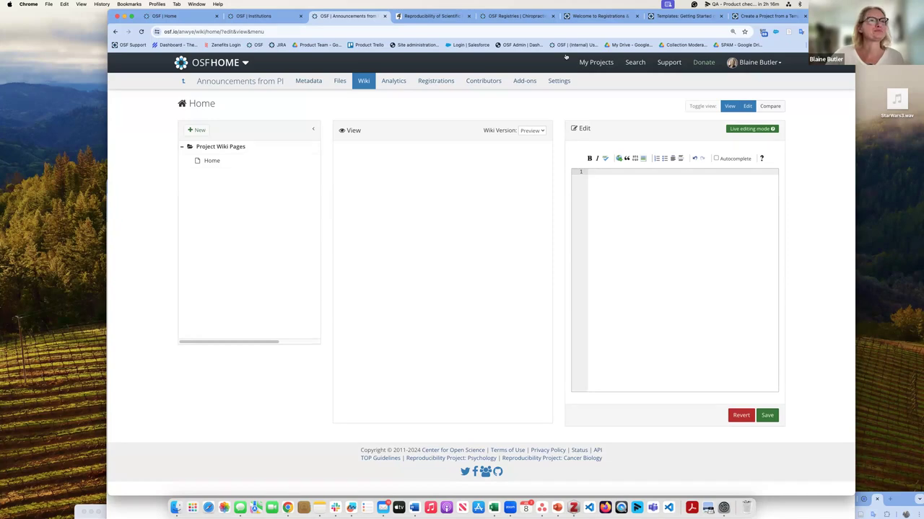
{"action": "left_click", "coordinate": [604, 66]}
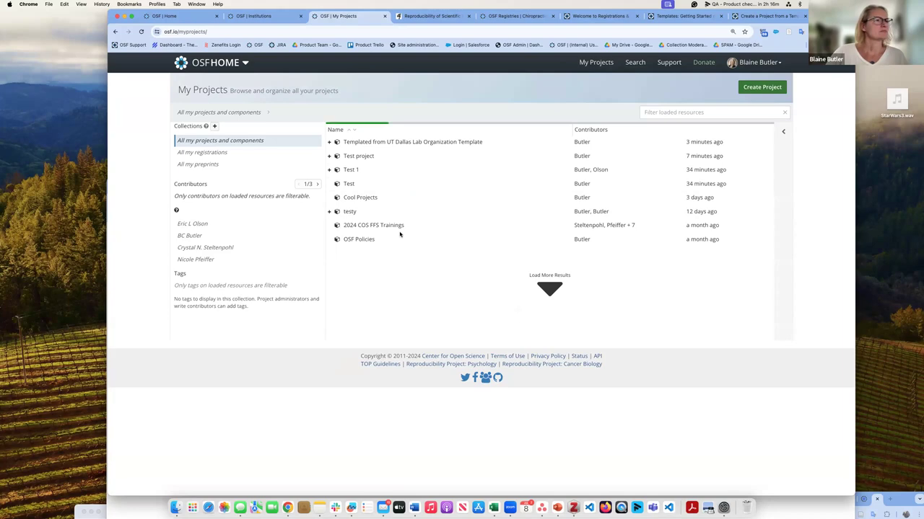
Step: Open Cool Projects and choose MUSEO VIRTUAL BARNIZ DE PASTO from its Components
{"action": "left_click", "coordinate": [361, 199]}
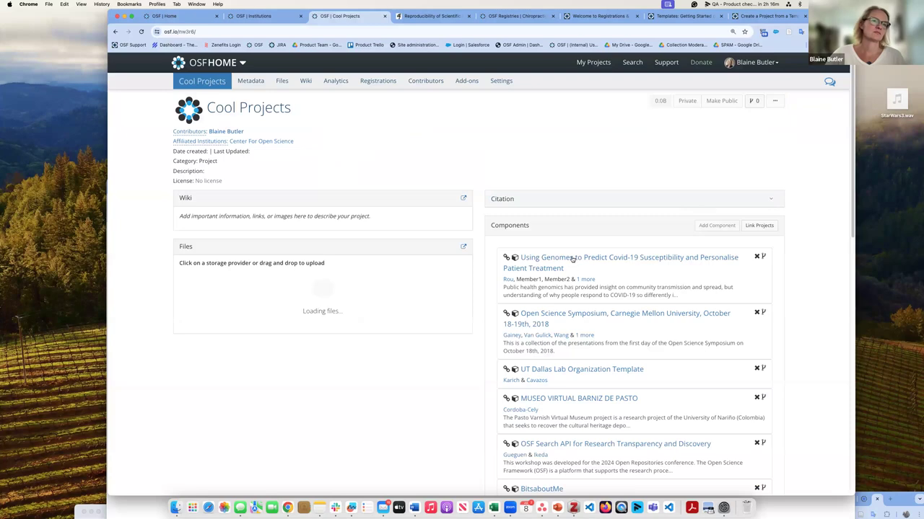
{"action": "left_click", "coordinate": [570, 314]}
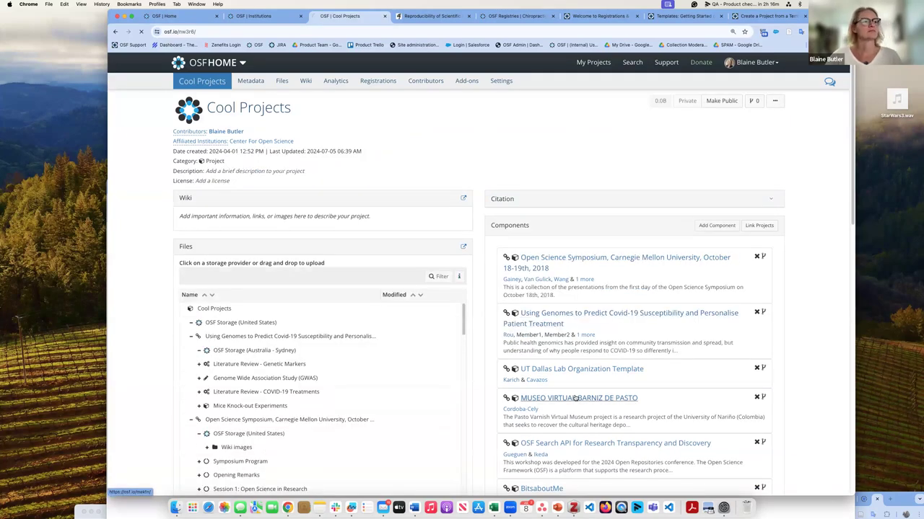
{"action": "left_click", "coordinate": [575, 398]}
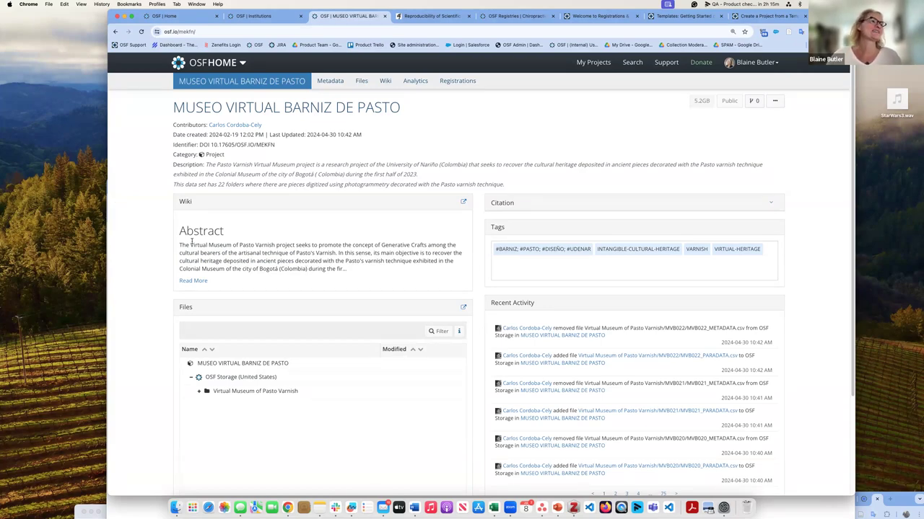
Step: Browse the MUSEO project's Home wiki with its Abstract, Team, Scan Location and Licence sections
{"action": "left_click", "coordinate": [384, 82]}
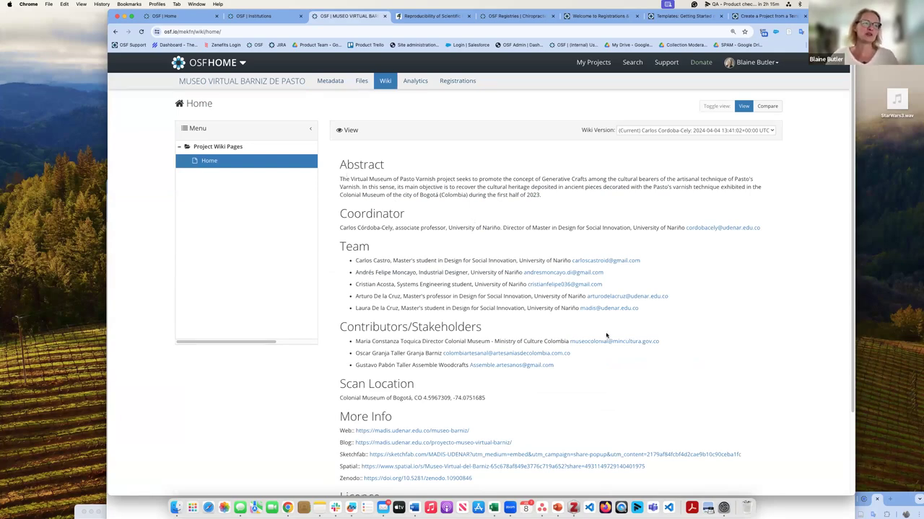
{"action": "scroll", "coordinate": [511, 400], "scroll_direction": "down", "scroll_amount": 2}
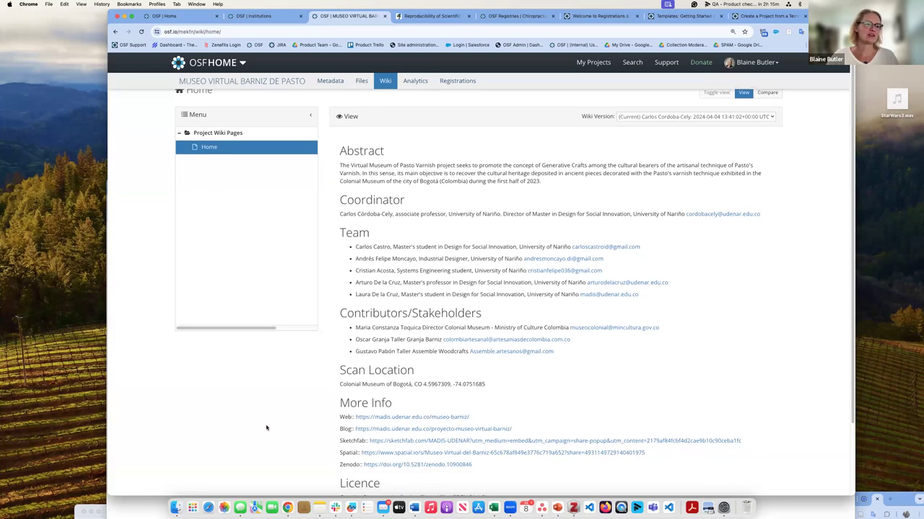
{"action": "scroll", "coordinate": [549, 411], "scroll_direction": "down", "scroll_amount": 3}
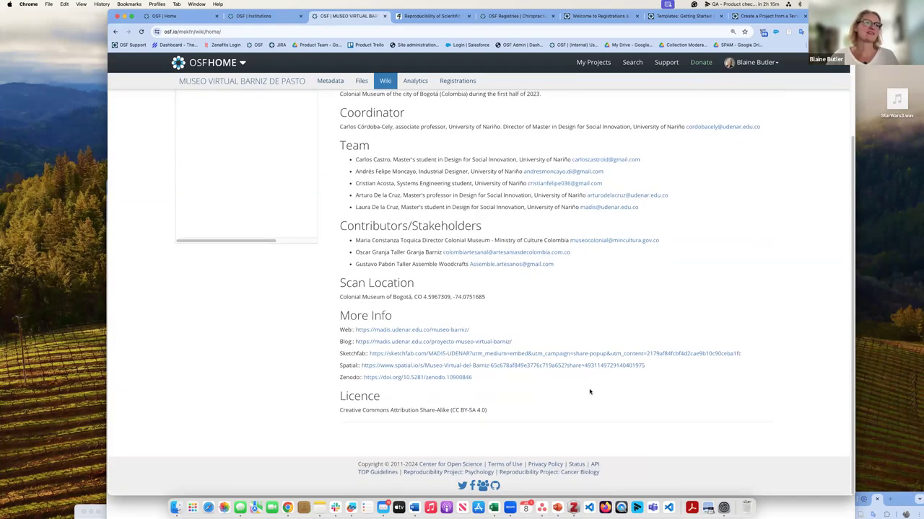
{"action": "scroll", "coordinate": [590, 393], "scroll_direction": "up", "scroll_amount": 4}
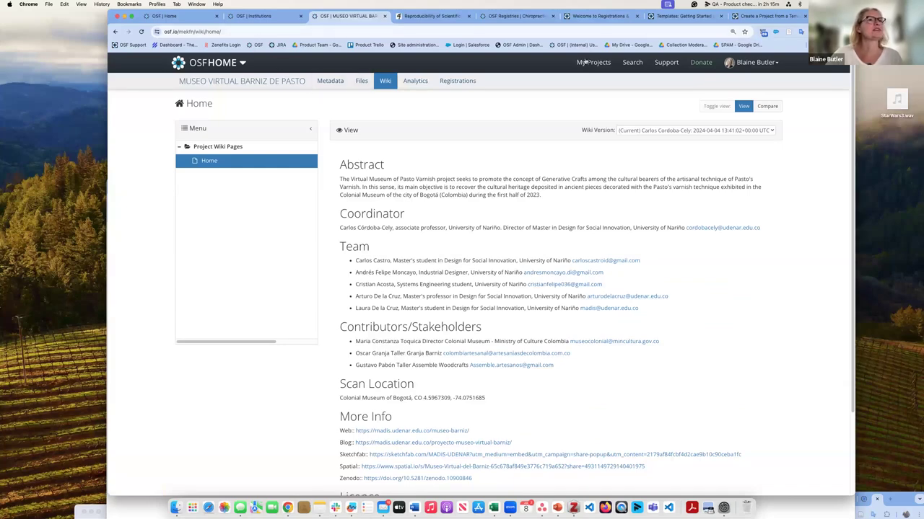
Step: Search for 'aly lab', open the Aly Lab project, and browse its wiki Home page
{"action": "left_click", "coordinate": [628, 62]}
{"action": "type", "text": "aly lab"}
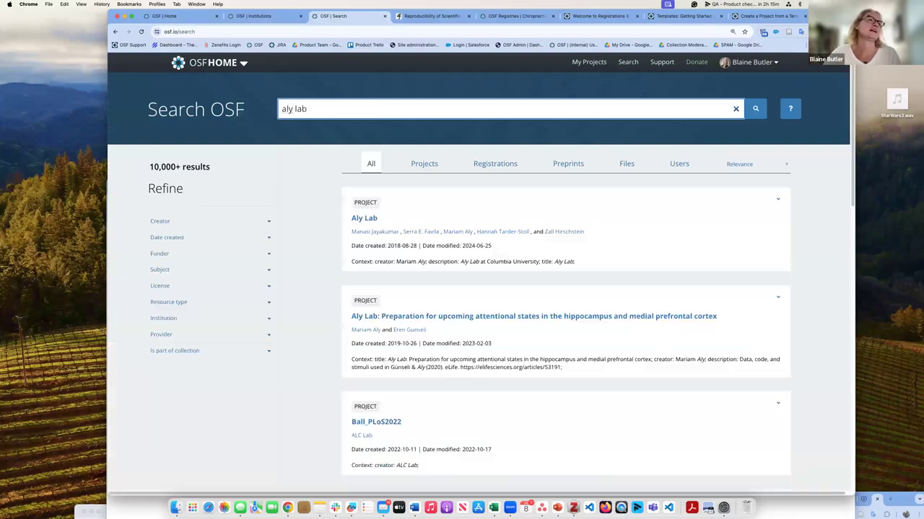
{"action": "left_click", "coordinate": [365, 226]}
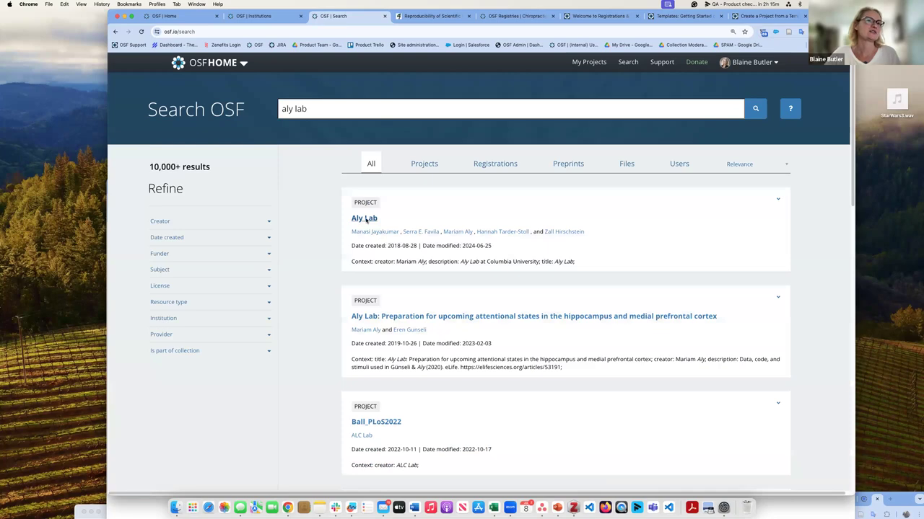
{"action": "left_click", "coordinate": [365, 219]}
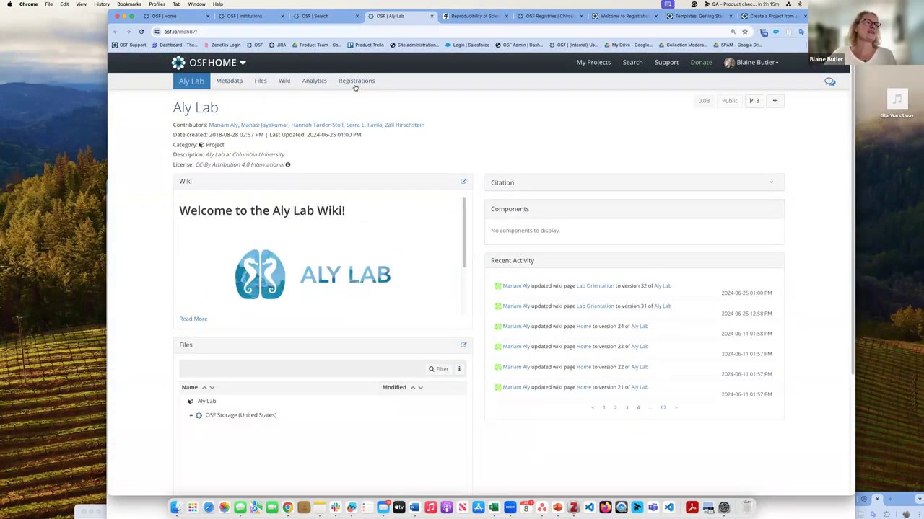
{"action": "left_click", "coordinate": [283, 80]}
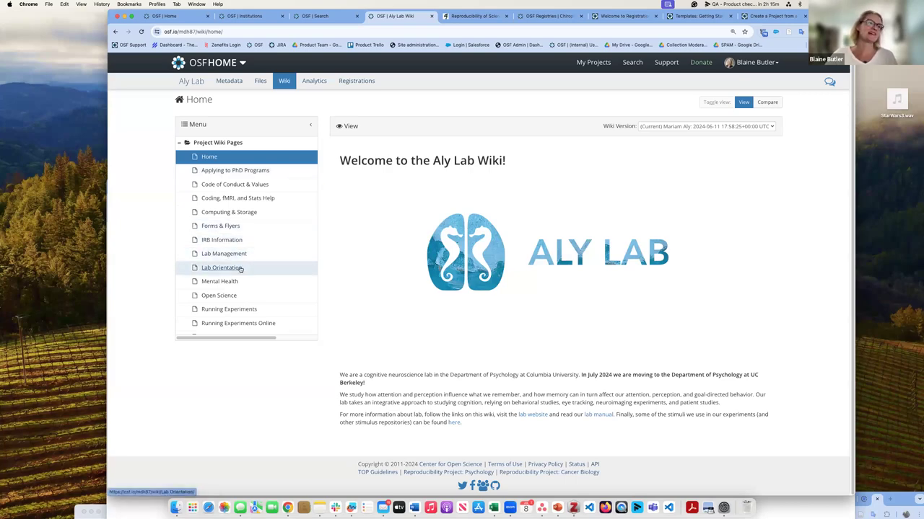
{"action": "scroll", "coordinate": [240, 270], "scroll_direction": "down", "scroll_amount": 1}
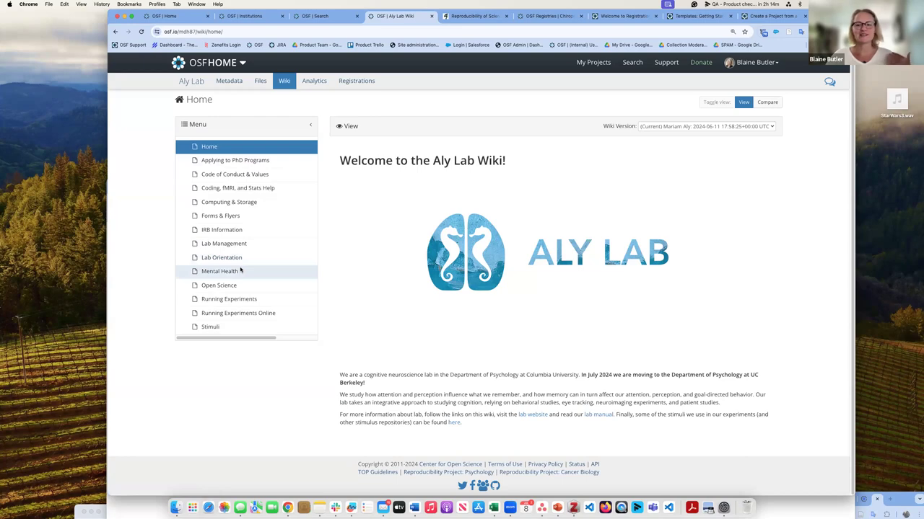
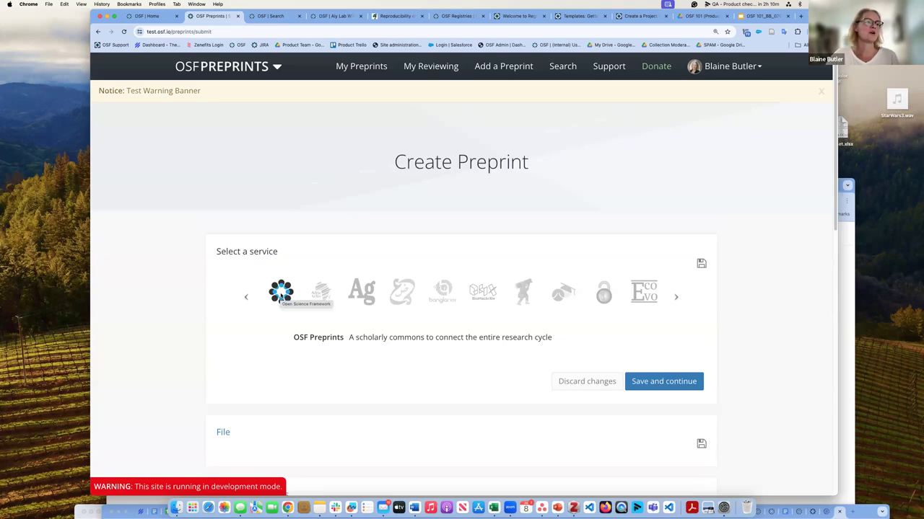
Step: View the EcoEvoRxiv service description on the Create Preprint service step
{"action": "left_click", "coordinate": [648, 290]}
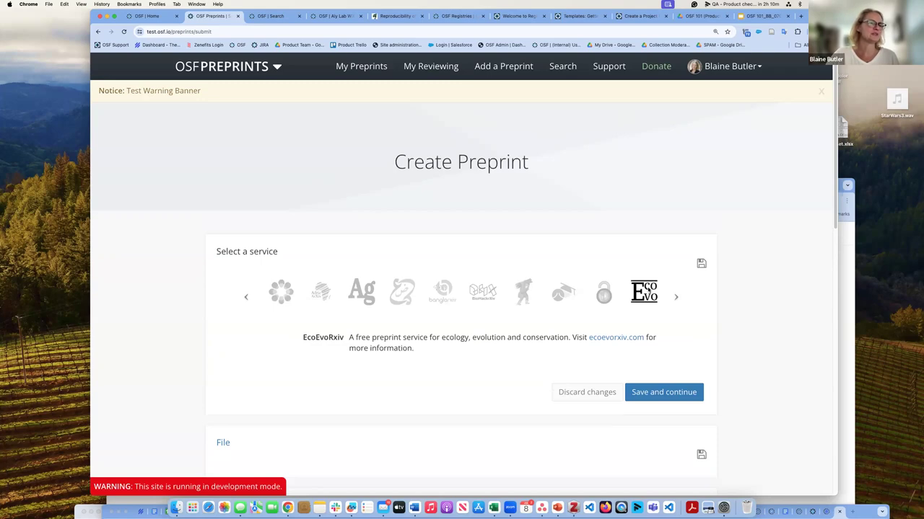
Step: Compare the LawArXiv, Law Archive, FocUS Archive and EdArXiv service descriptions
{"action": "left_click", "coordinate": [675, 297]}
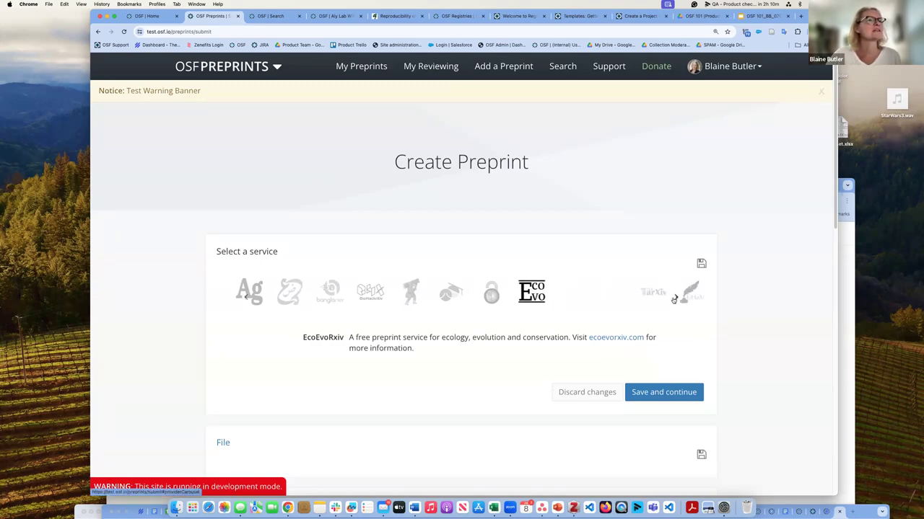
{"action": "left_click", "coordinate": [600, 299]}
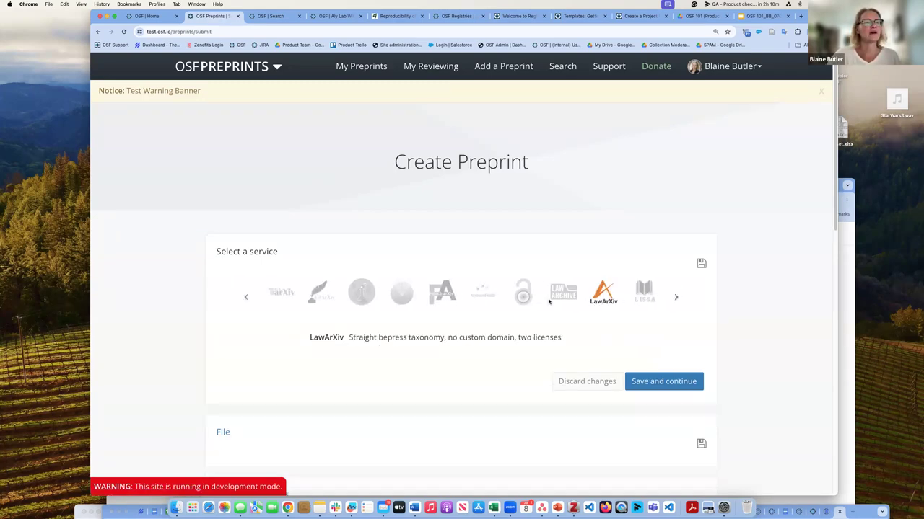
{"action": "left_click", "coordinate": [574, 296]}
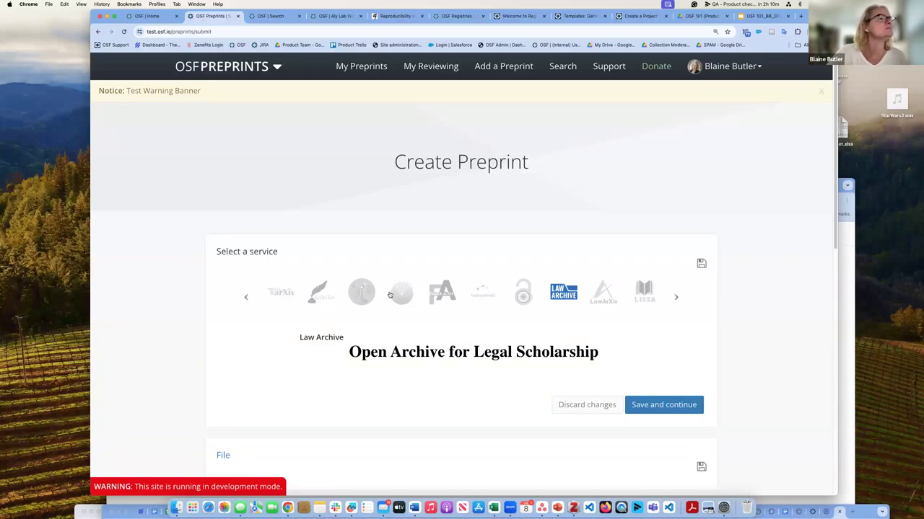
{"action": "left_click", "coordinate": [396, 294]}
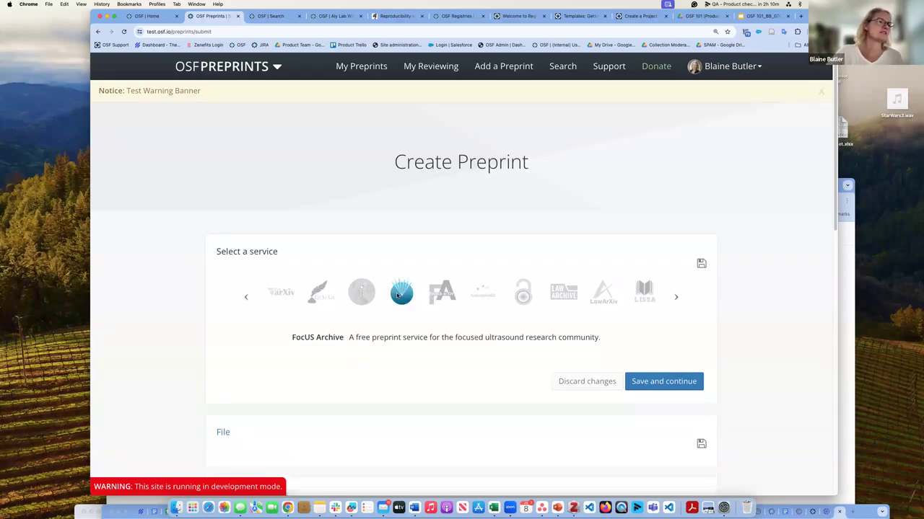
{"action": "left_click", "coordinate": [316, 295]}
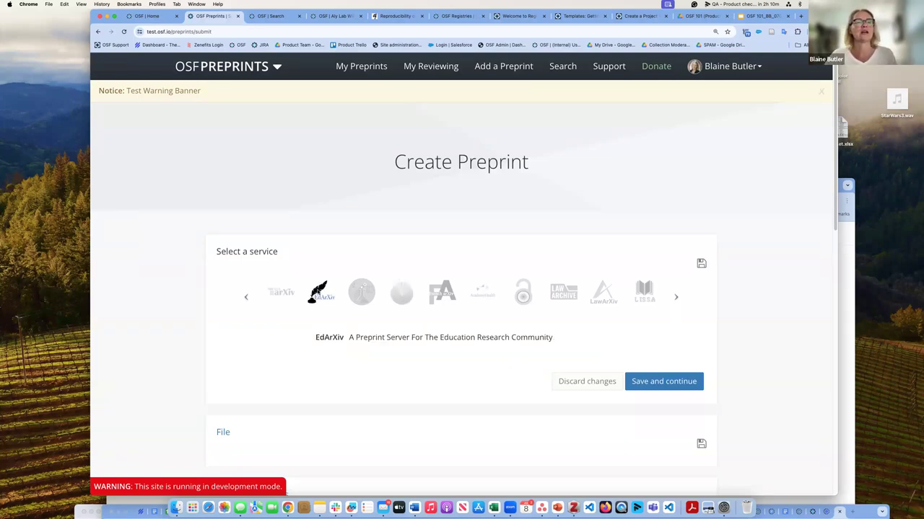
Step: Choose OSF Preprints as the preprint service and save the choice
{"action": "left_click", "coordinate": [245, 298]}
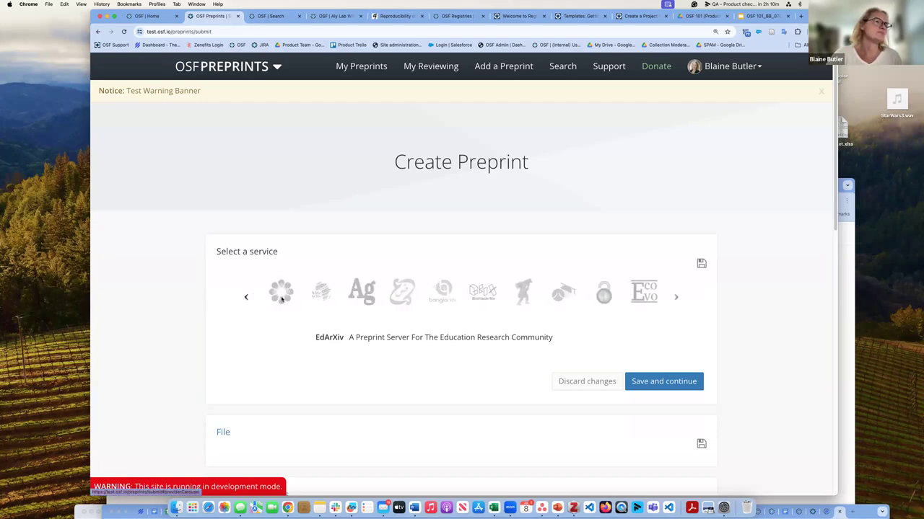
{"action": "left_click", "coordinate": [281, 295]}
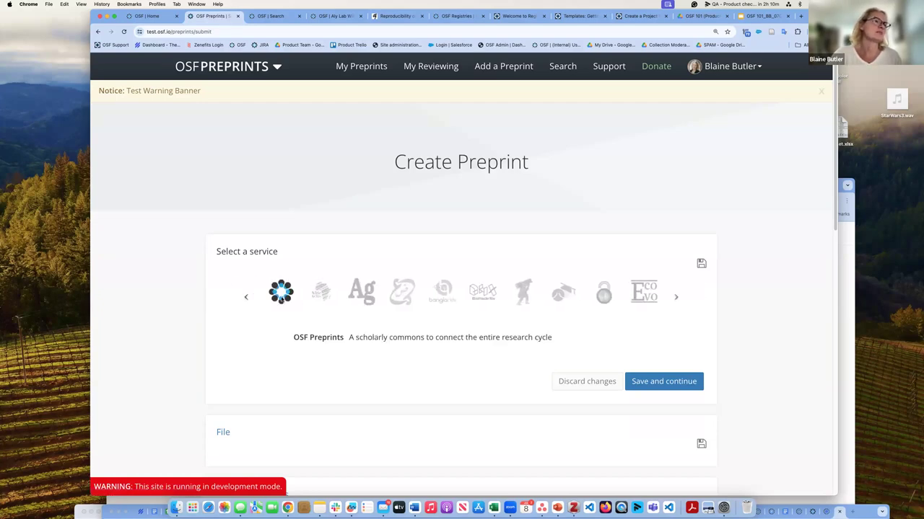
{"action": "left_click", "coordinate": [658, 382]}
Step: Upload Lorem ipsum dolor sit amet.pdf from the computer as the preprint file
{"action": "left_click", "coordinate": [373, 393]}
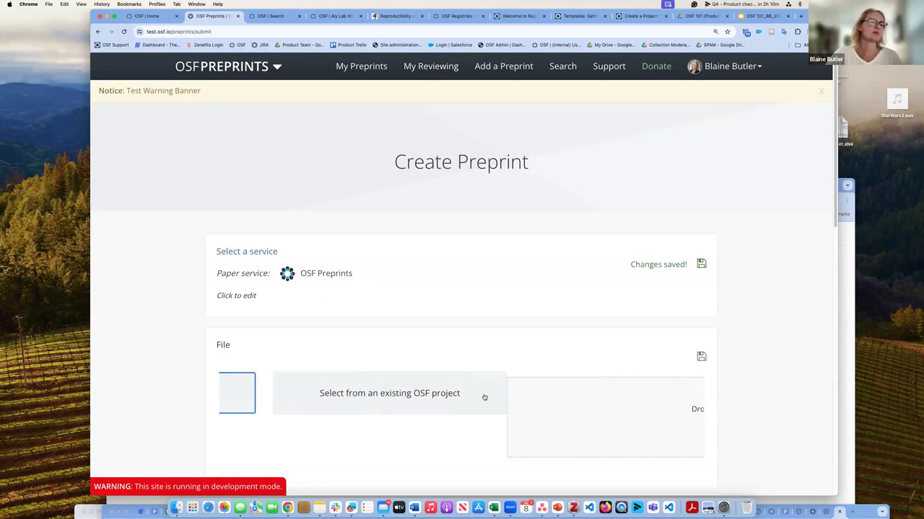
{"action": "left_click", "coordinate": [524, 409]}
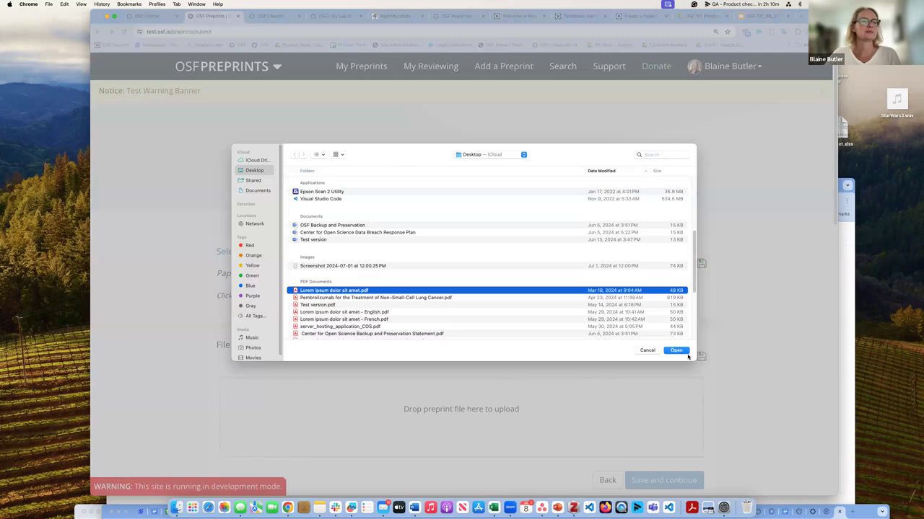
{"action": "left_click", "coordinate": [676, 351]}
{"action": "scroll", "coordinate": [637, 298], "scroll_direction": "down", "scroll_amount": 10}
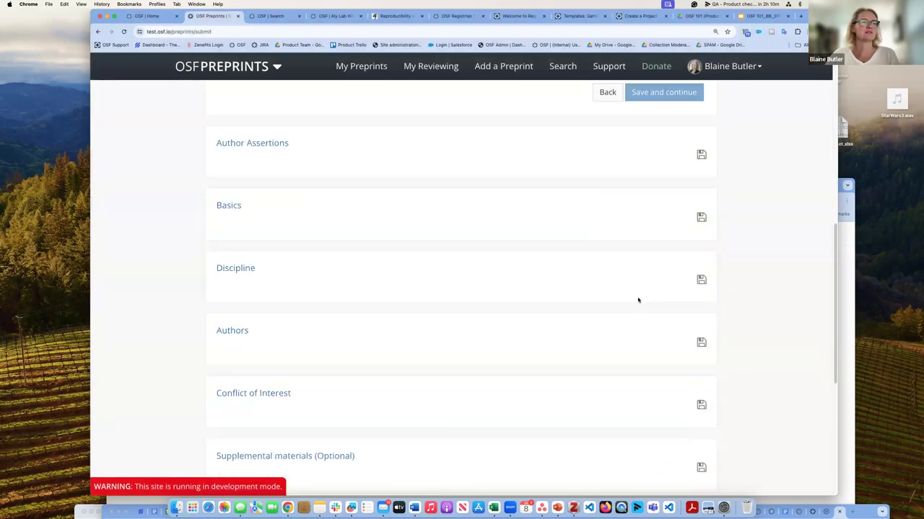
{"action": "scroll", "coordinate": [488, 252], "scroll_direction": "up", "scroll_amount": 4}
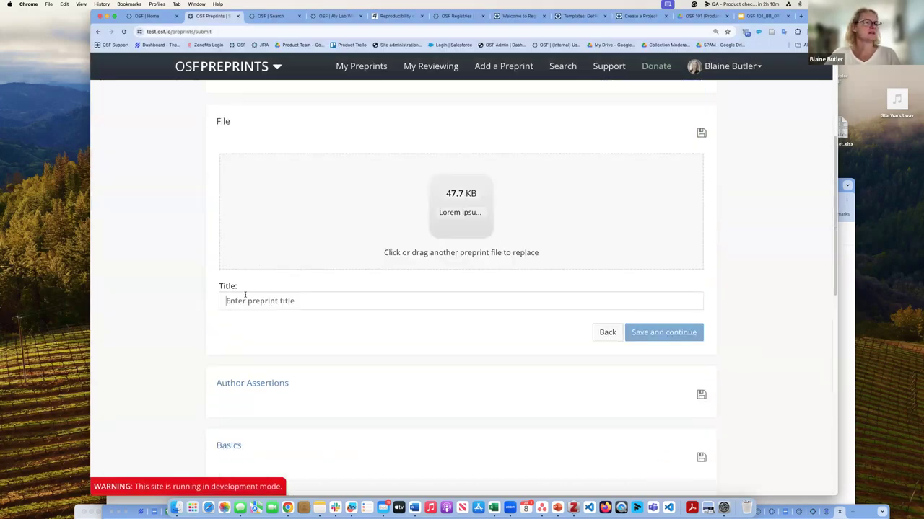
Step: Title the preprint 'Test preprint' and save the file step
{"action": "left_click", "coordinate": [244, 295]}
{"action": "type", "text": "Test "}
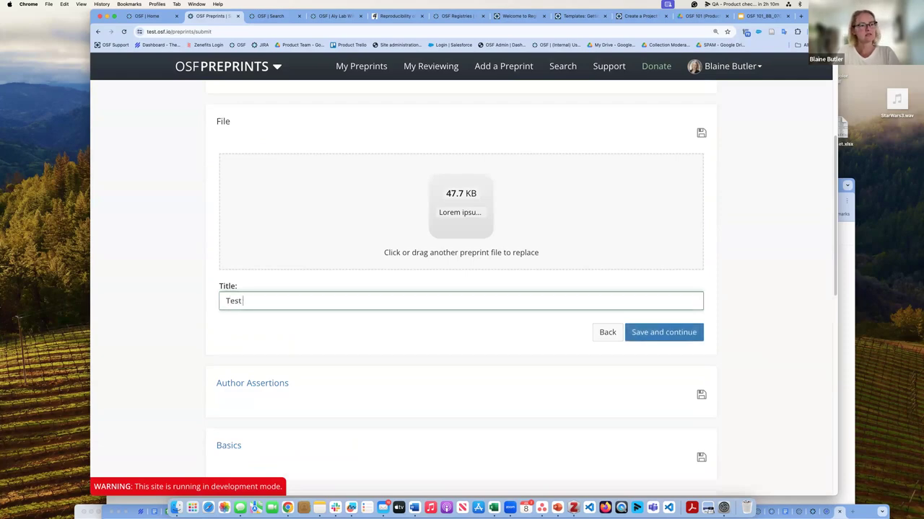
{"action": "type", "text": "prepir"}
{"action": "key", "text": "BackSpace"}
{"action": "key", "text": "BackSpace"}
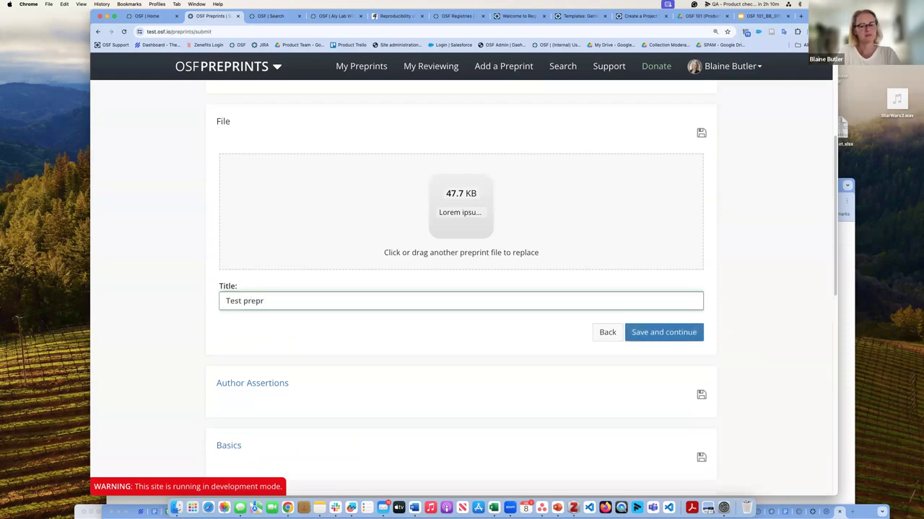
{"action": "type", "text": "rint"}
{"action": "left_click", "coordinate": [658, 332]}
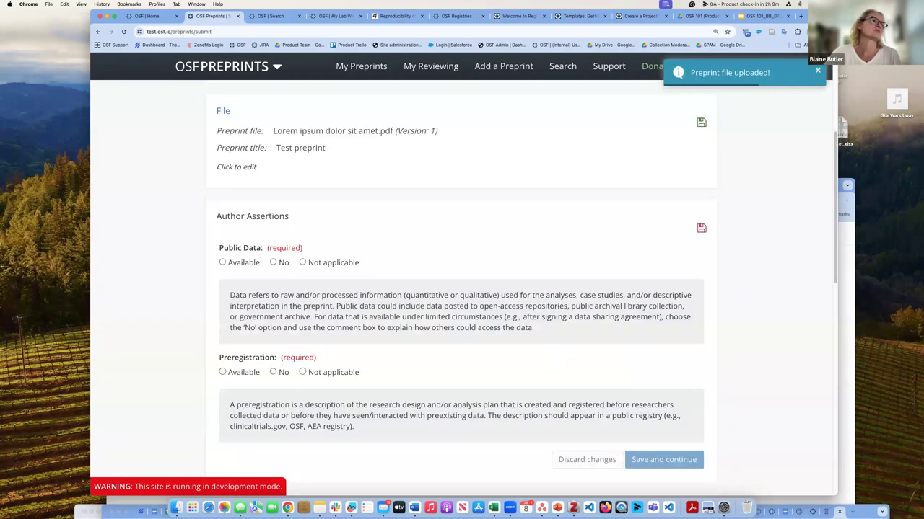
Step: Mark public data and preregistration as Not applicable and save the author assertions
{"action": "left_click", "coordinate": [303, 262]}
{"action": "left_click", "coordinate": [302, 408]}
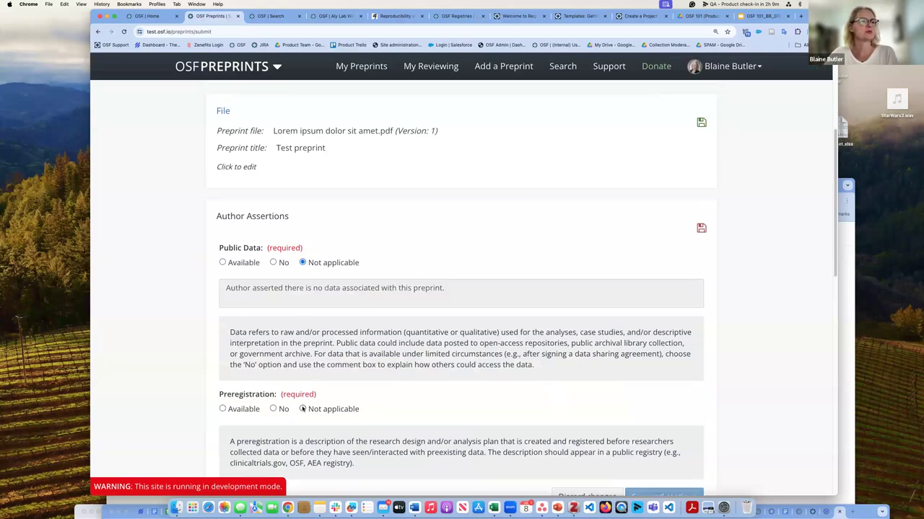
{"action": "scroll", "coordinate": [505, 332], "scroll_direction": "down", "scroll_amount": 5}
{"action": "left_click", "coordinate": [691, 307]}
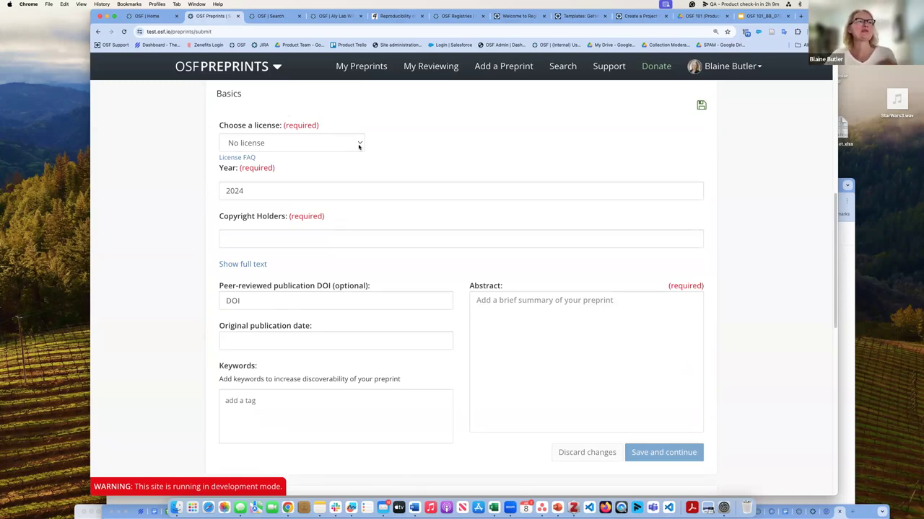
Step: Choose the CC-By Attribution 4.0 International license and abstract 'testing testing testing testing', then save
{"action": "left_click", "coordinate": [359, 145]}
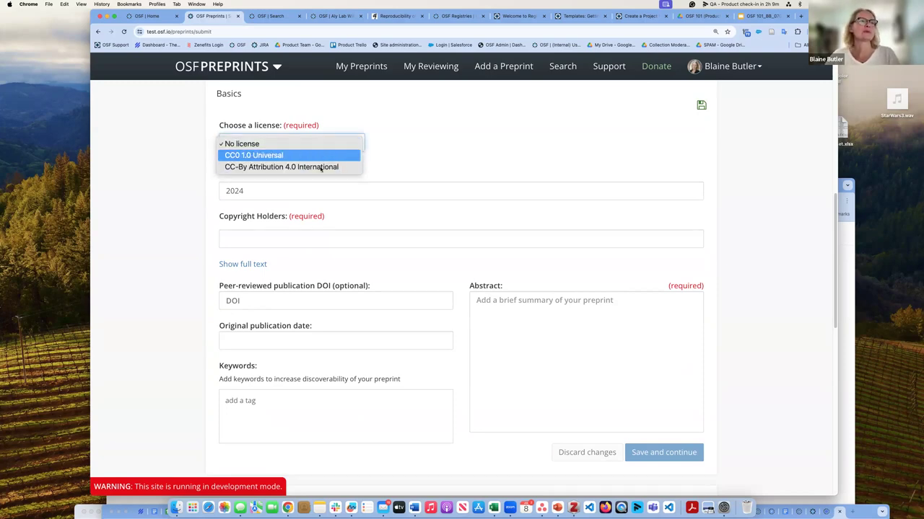
{"action": "left_click", "coordinate": [321, 168]}
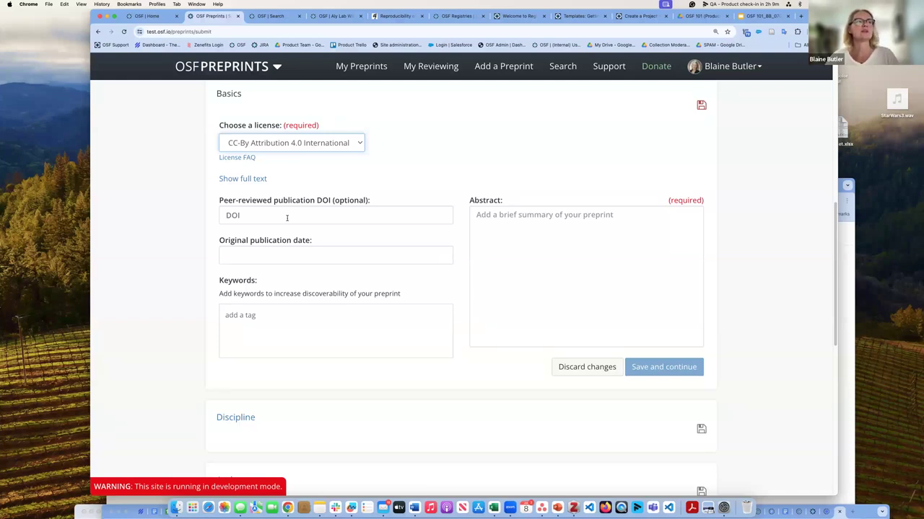
{"action": "left_click", "coordinate": [534, 221]}
{"action": "type", "text": "te"}
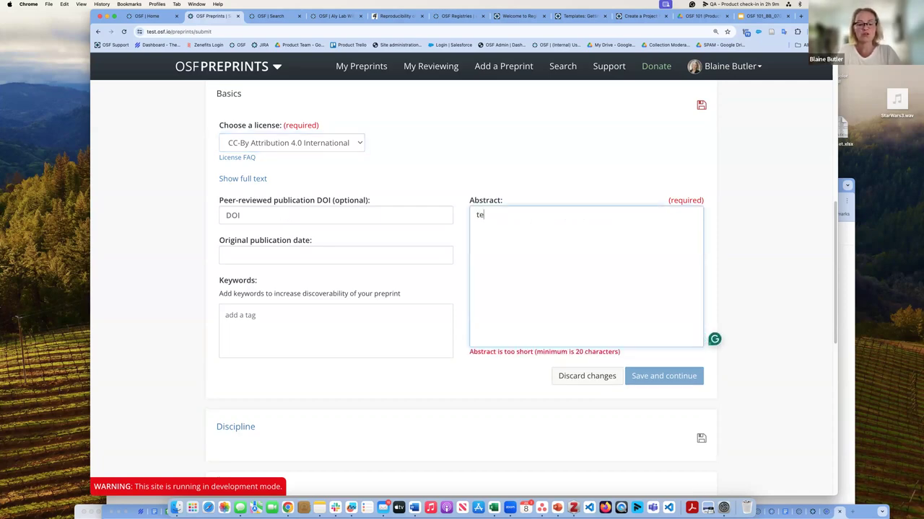
{"action": "type", "text": "sting tes"}
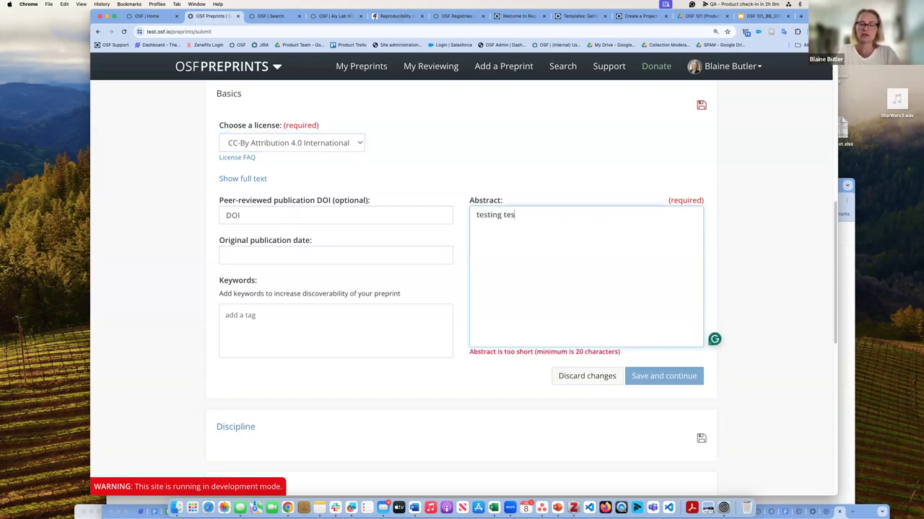
{"action": "type", "text": "ting testing te"}
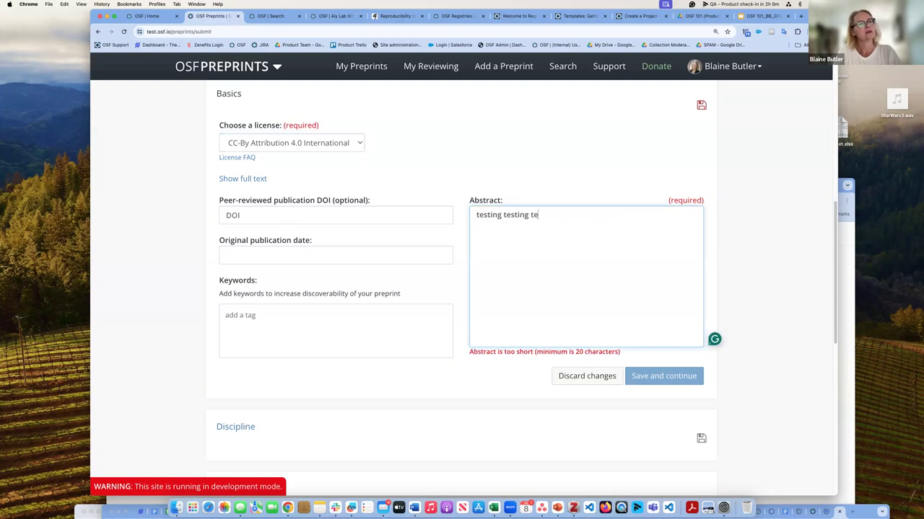
{"action": "type", "text": "stn"}
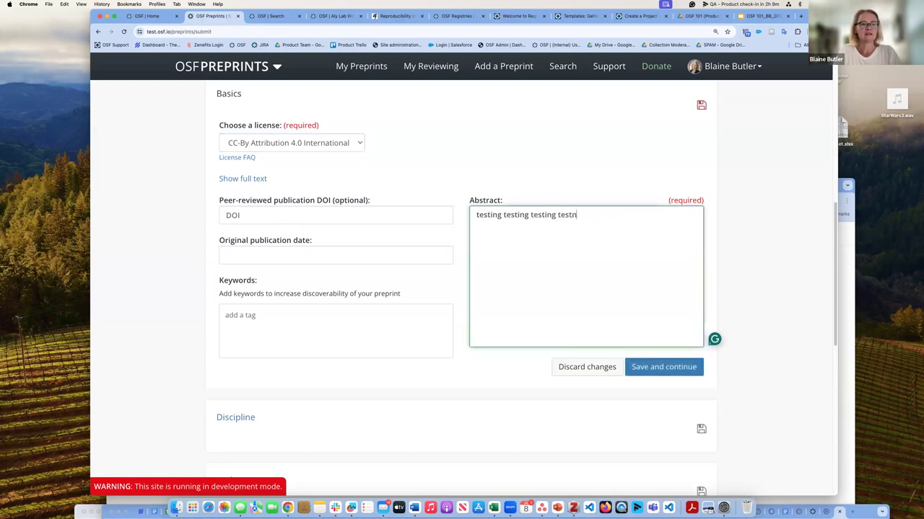
{"action": "key", "text": "BackSpace"}
{"action": "type", "text": "ing"}
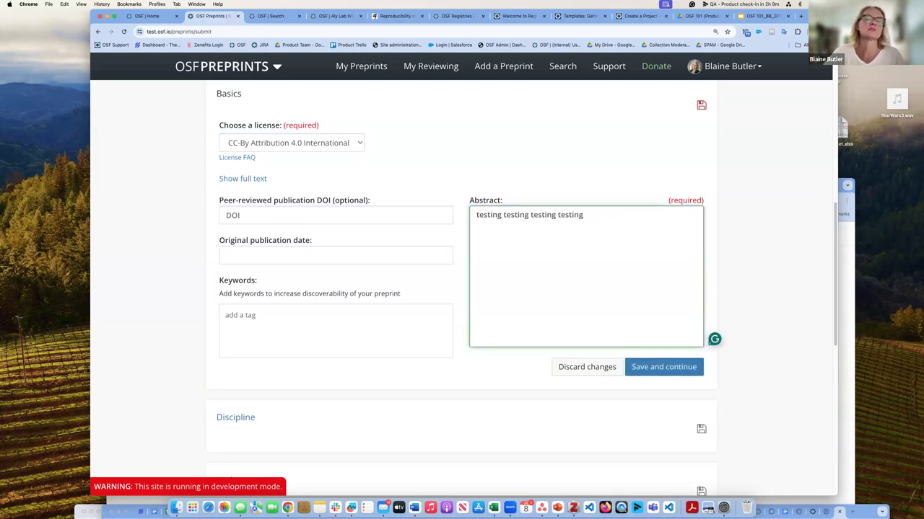
{"action": "left_click", "coordinate": [665, 371]}
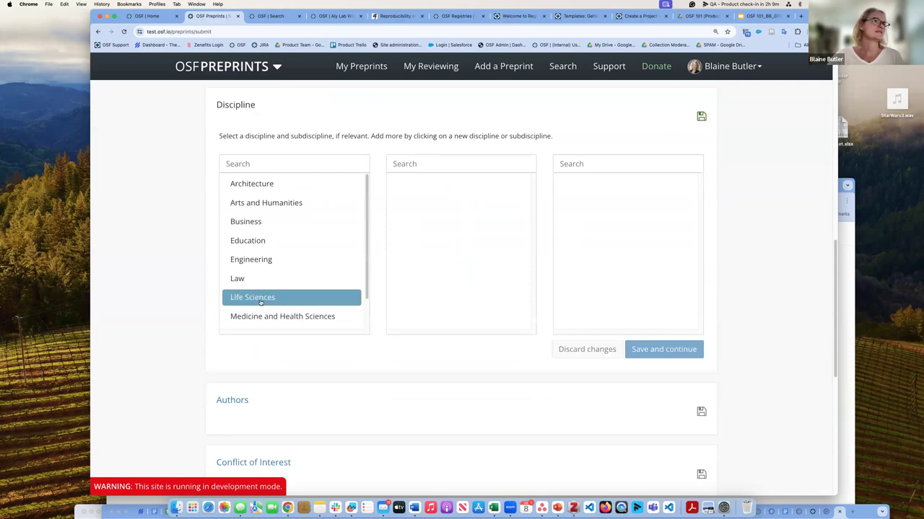
Step: Pick Life Sciences with Biology and Biotechnology subdisciplines and save the disciplines
{"action": "left_click", "coordinate": [254, 297]}
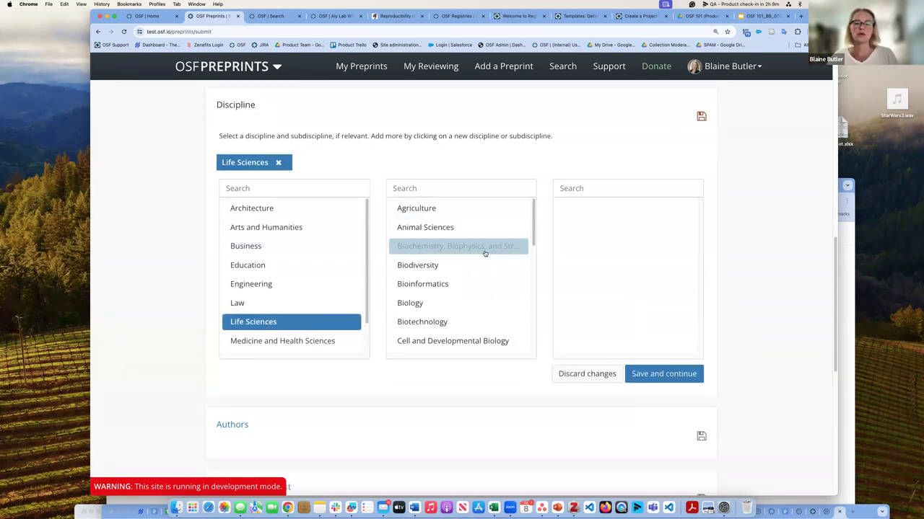
{"action": "left_click", "coordinate": [433, 303]}
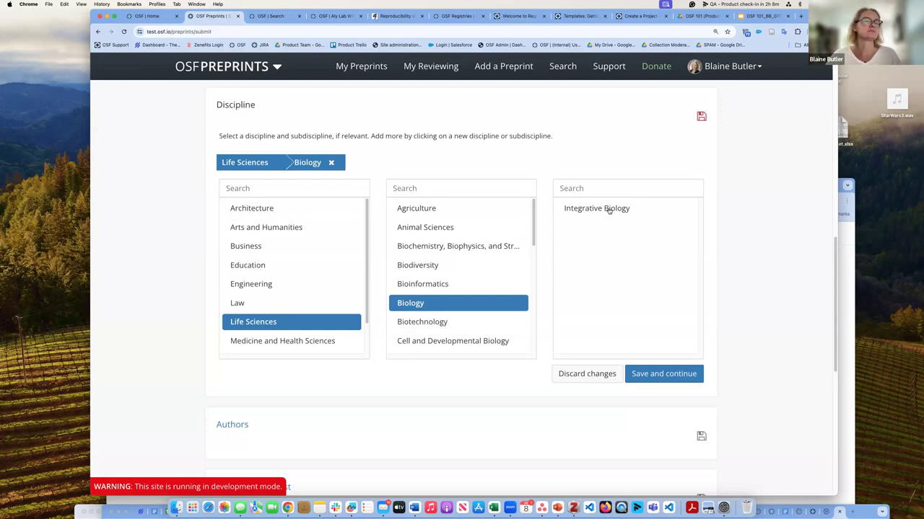
{"action": "left_click", "coordinate": [425, 326]}
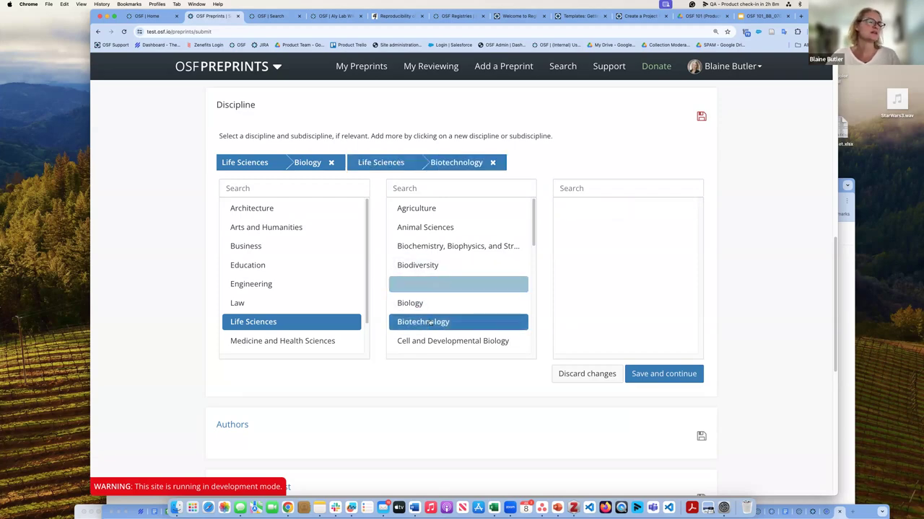
{"action": "left_click", "coordinate": [431, 324]}
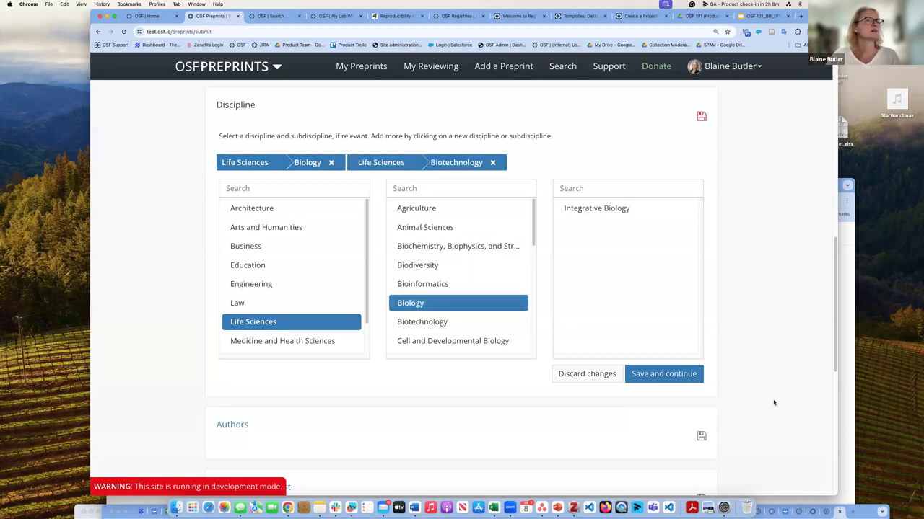
{"action": "left_click", "coordinate": [674, 375]}
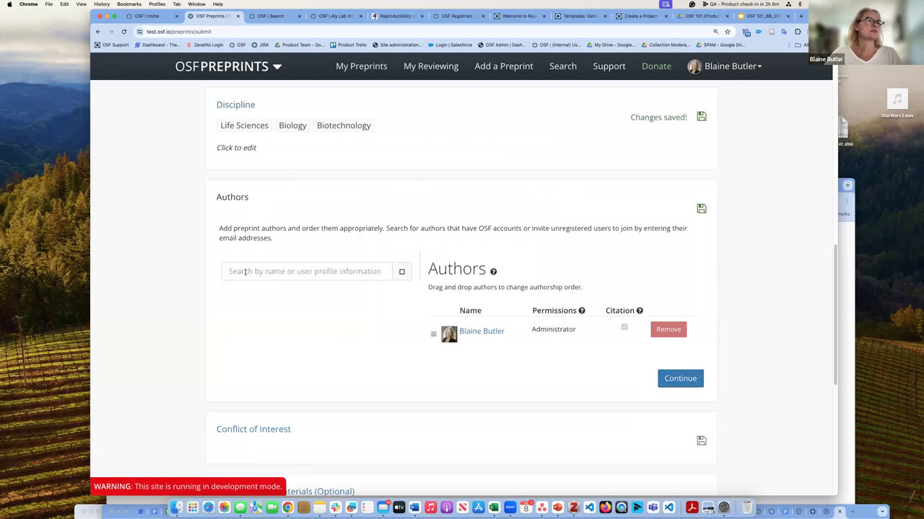
Step: Search for the 'Fake' test user and add them as an author
{"action": "left_click", "coordinate": [245, 271]}
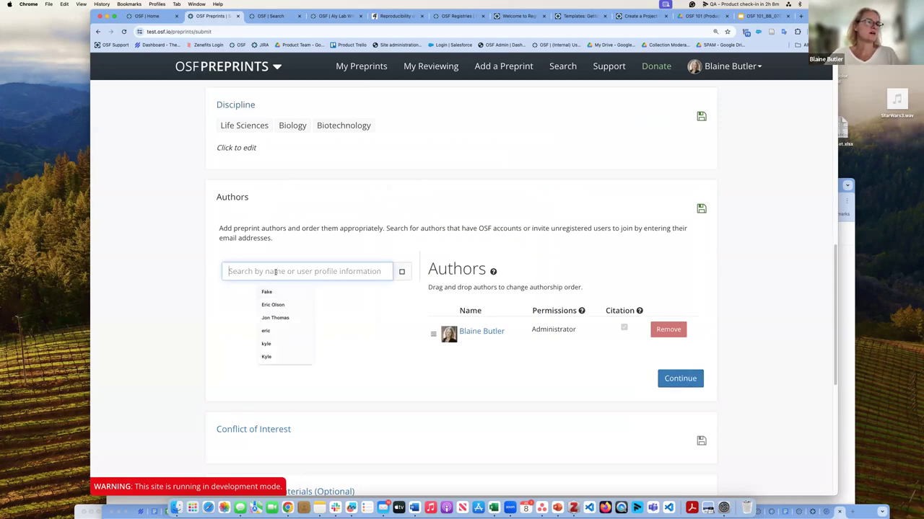
{"action": "left_click", "coordinate": [281, 291]}
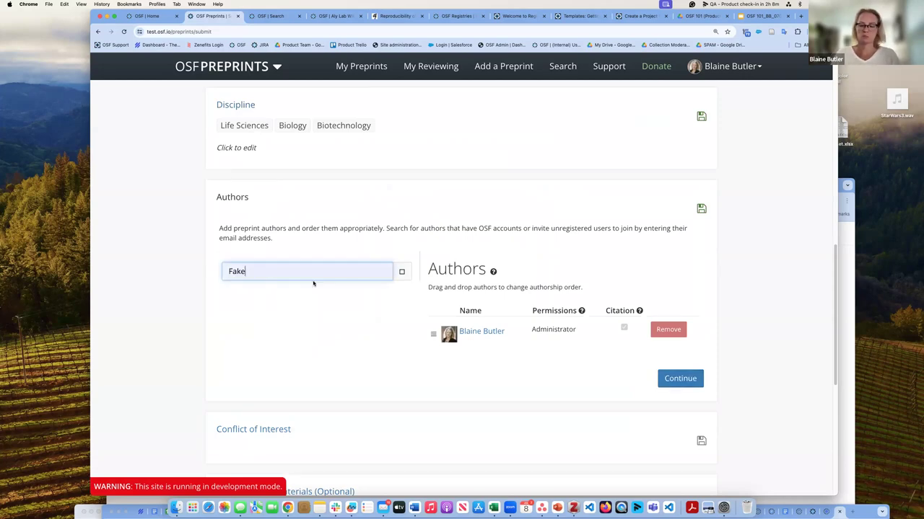
{"action": "key", "text": "Return"}
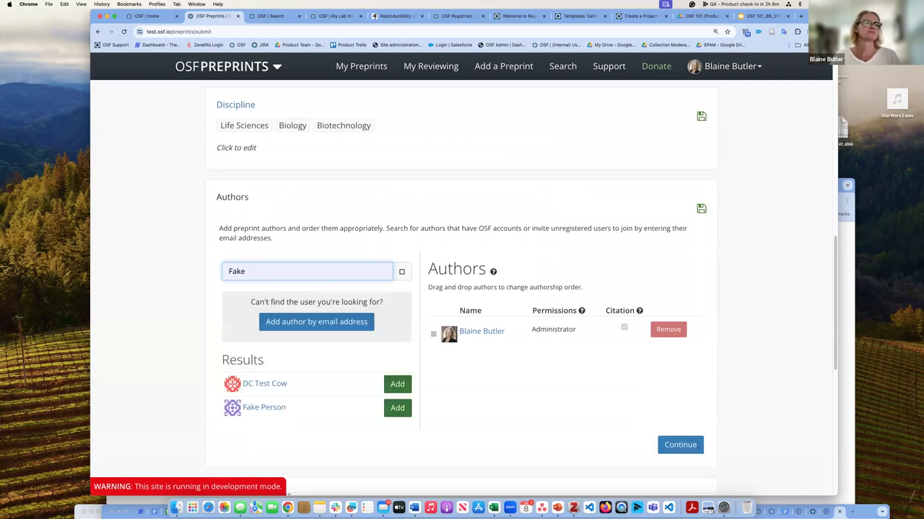
{"action": "left_click", "coordinate": [398, 408]}
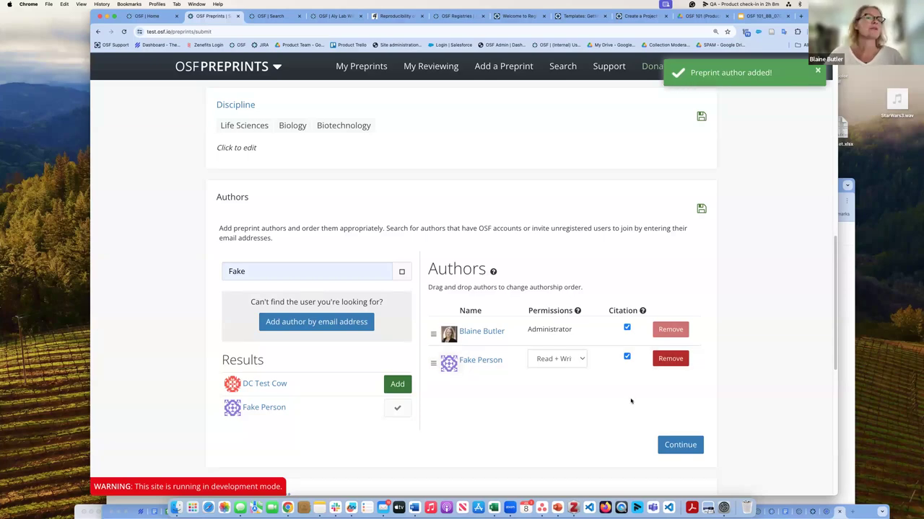
Step: Give the new author Administrator permission and finish the authors step
{"action": "scroll", "coordinate": [582, 360], "scroll_direction": "down", "scroll_amount": 1}
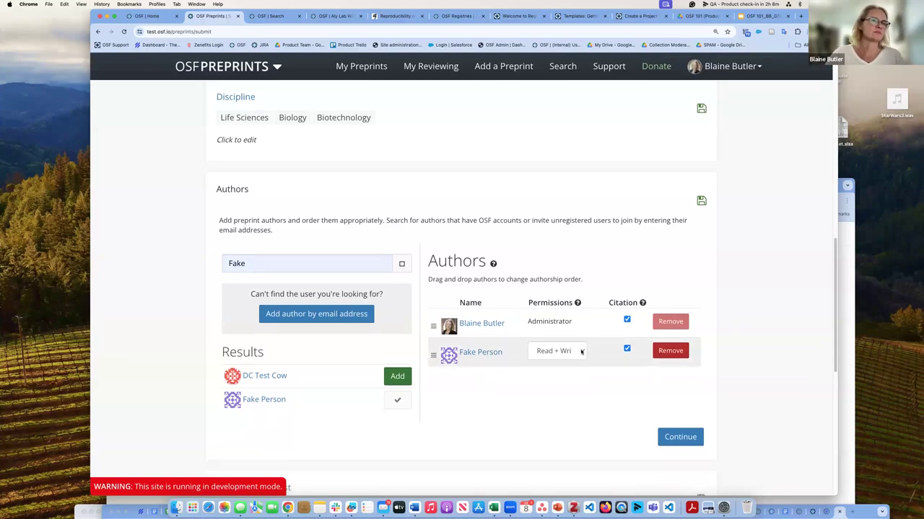
{"action": "left_click", "coordinate": [583, 351]}
{"action": "key", "text": "Return"}
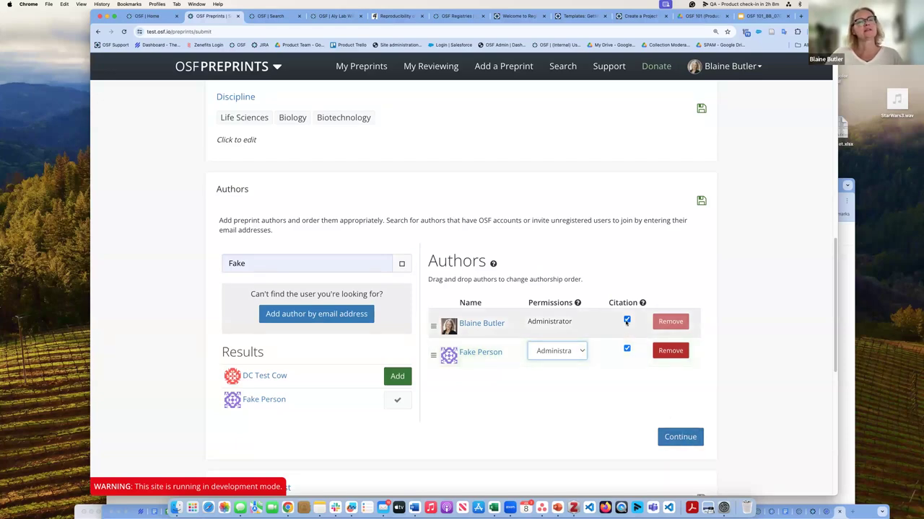
{"action": "left_click", "coordinate": [626, 350]}
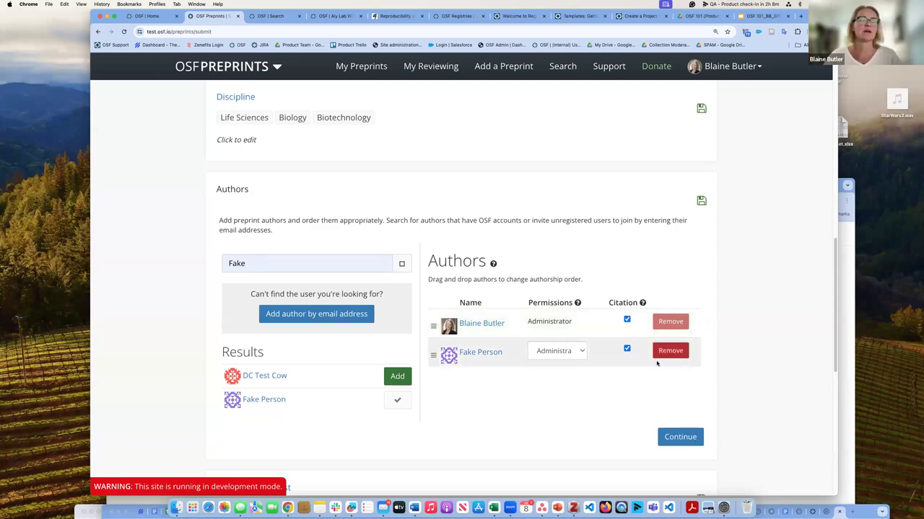
{"action": "scroll", "coordinate": [678, 332], "scroll_direction": "down", "scroll_amount": 4}
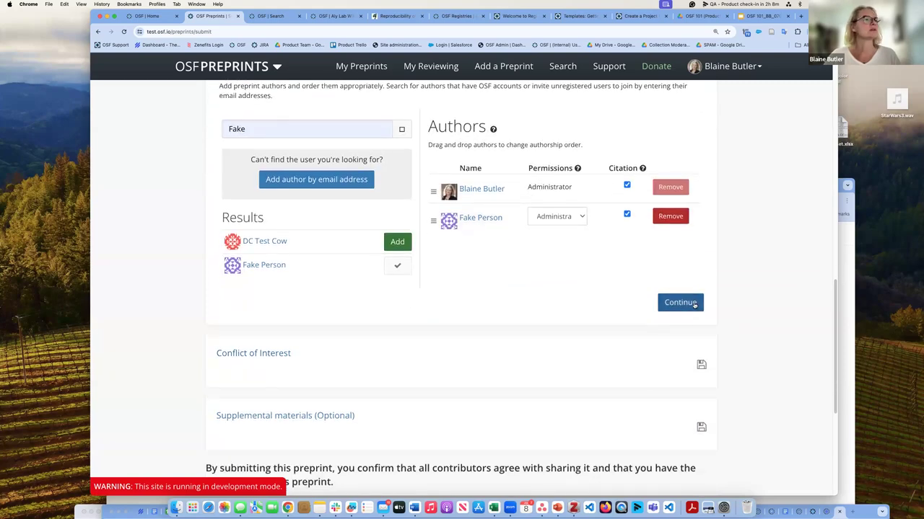
{"action": "left_click", "coordinate": [694, 304]}
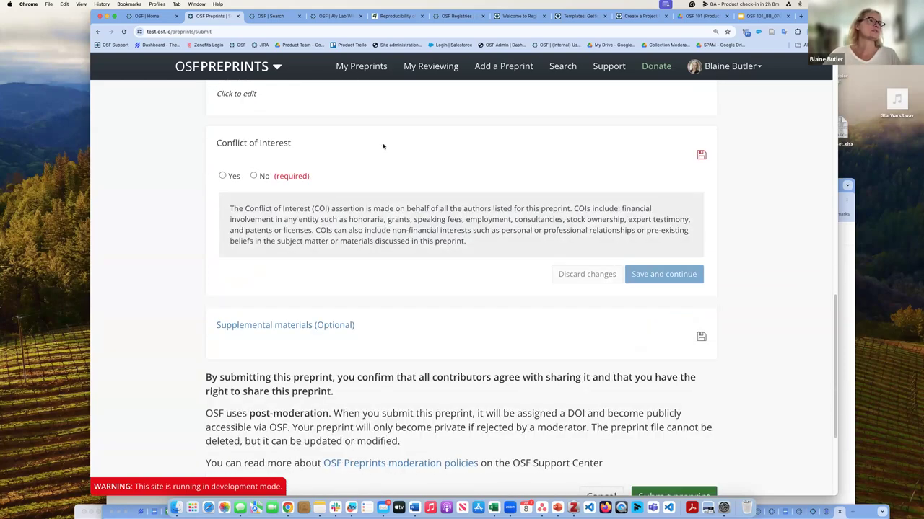
Step: Answer No to conflict of interest, link Test Project 1 as supplemental materials, and submit
{"action": "left_click", "coordinate": [254, 176]}
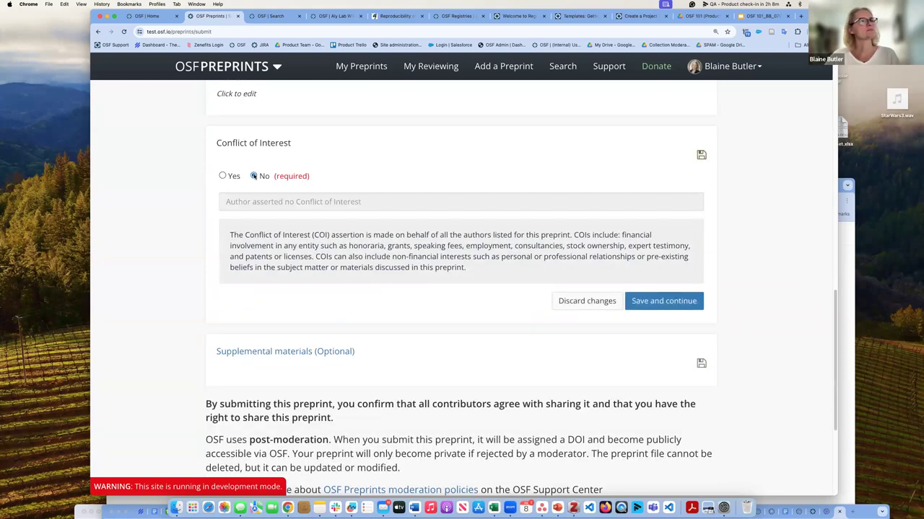
{"action": "left_click", "coordinate": [678, 308]}
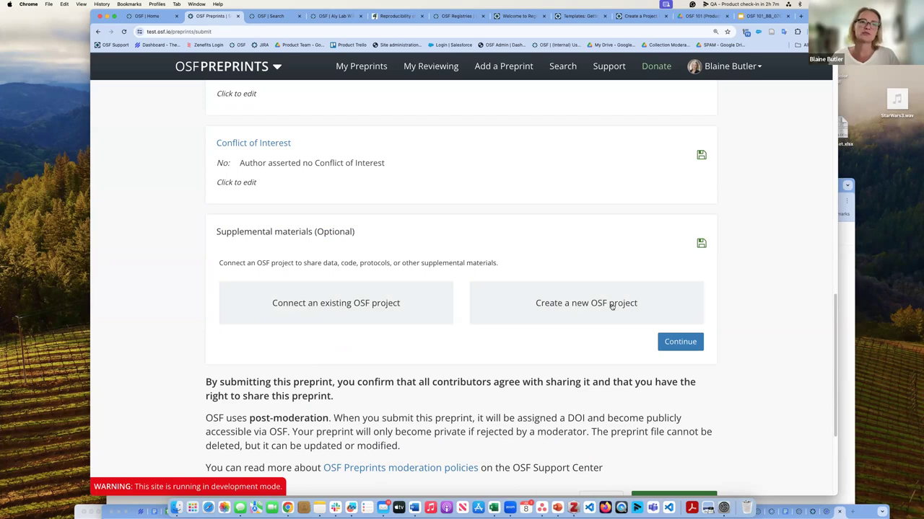
{"action": "left_click", "coordinate": [367, 304]}
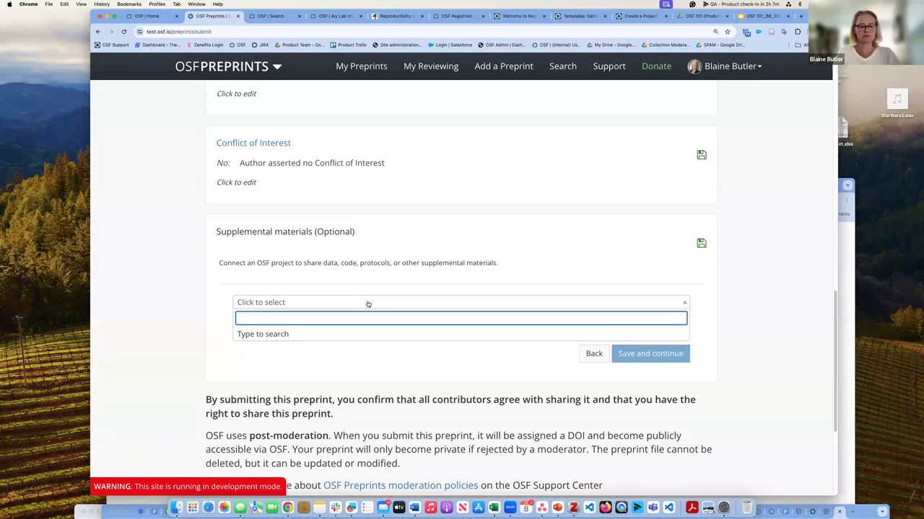
{"action": "type", "text": "test"}
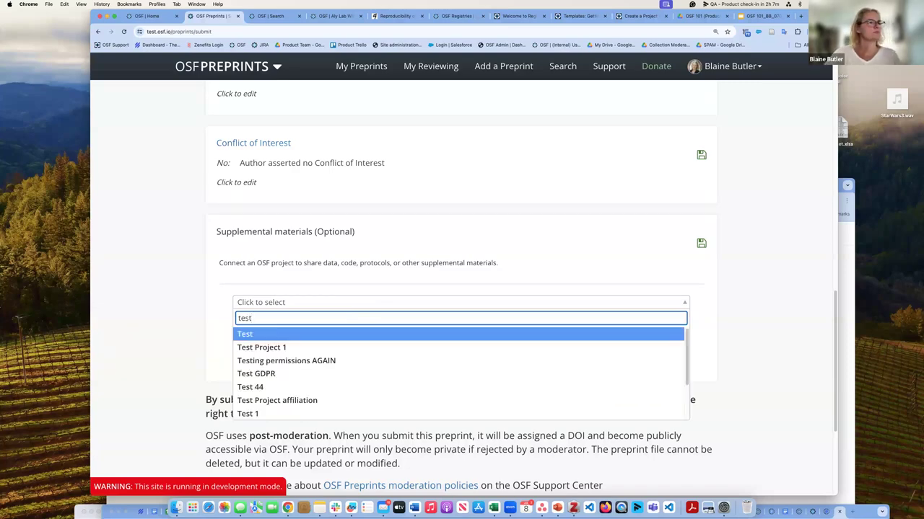
{"action": "left_click", "coordinate": [298, 346]}
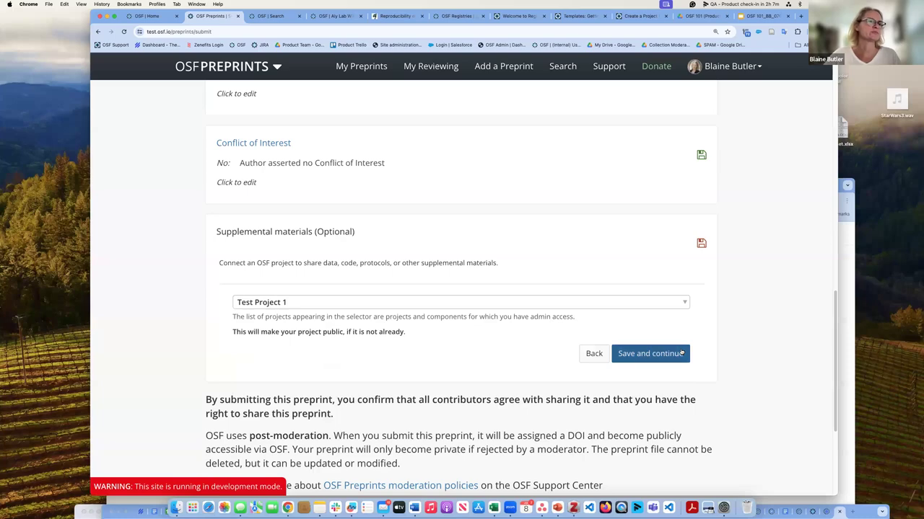
{"action": "left_click", "coordinate": [681, 353]}
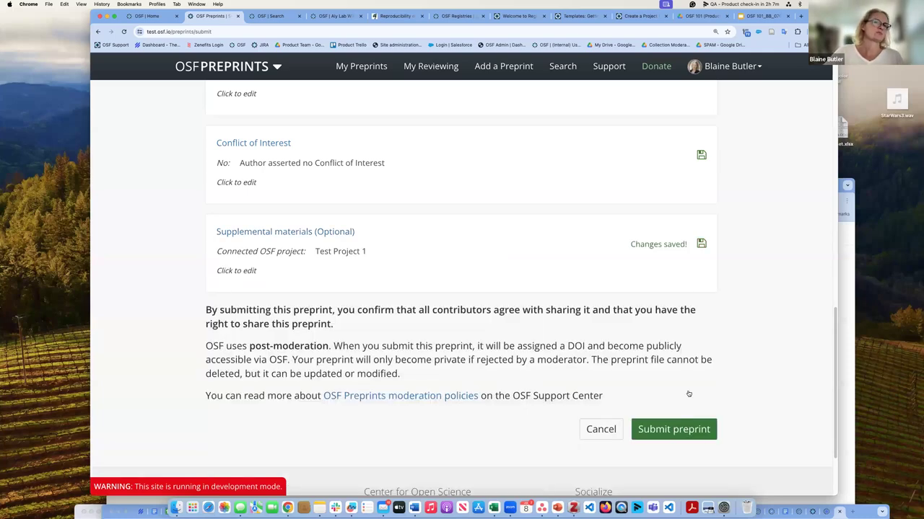
{"action": "left_click", "coordinate": [698, 433]}
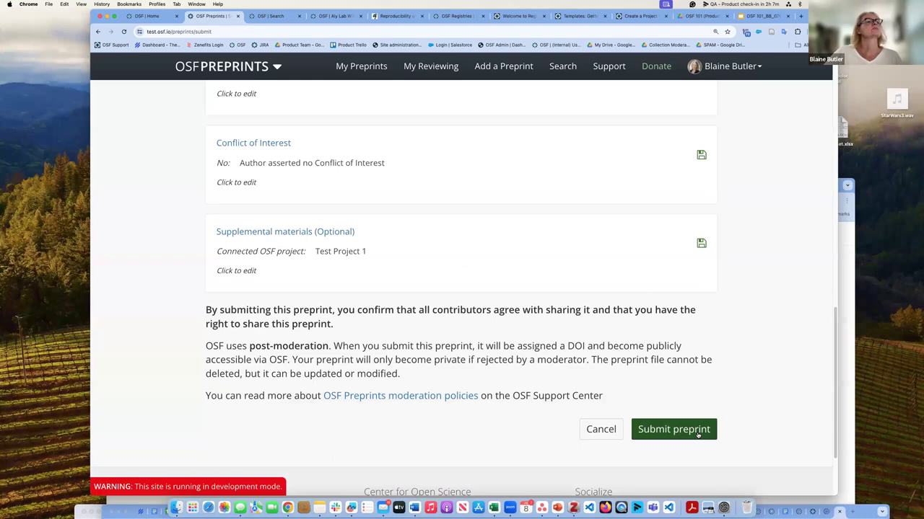
{"action": "left_click", "coordinate": [698, 435]}
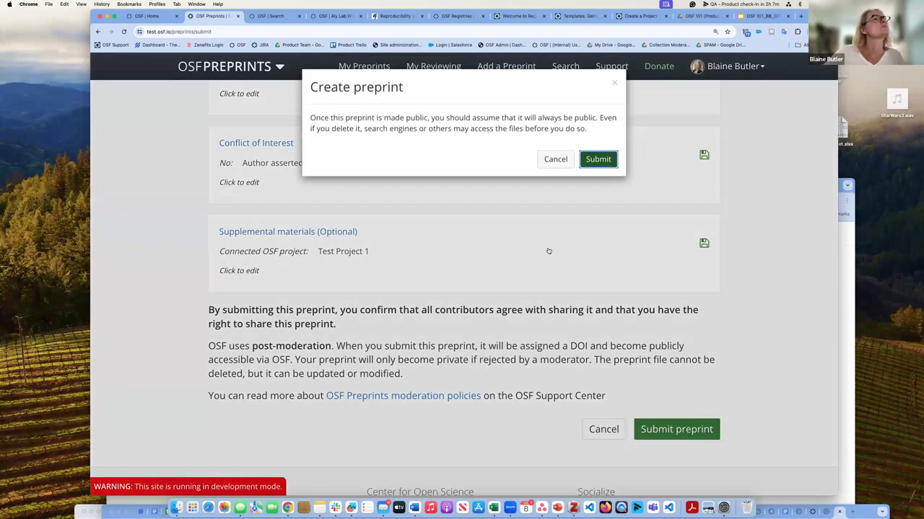
Step: Confirm the submission and review the Test preprint page listing its Version 1 PDF
{"action": "left_click", "coordinate": [610, 163]}
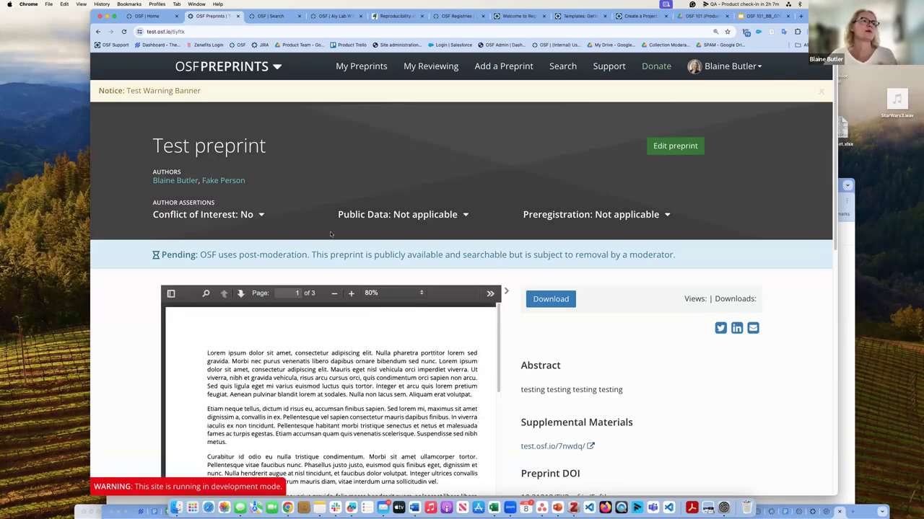
{"action": "scroll", "coordinate": [331, 233], "scroll_direction": "down", "scroll_amount": 2}
{"action": "scroll", "coordinate": [331, 234], "scroll_direction": "down", "scroll_amount": 1}
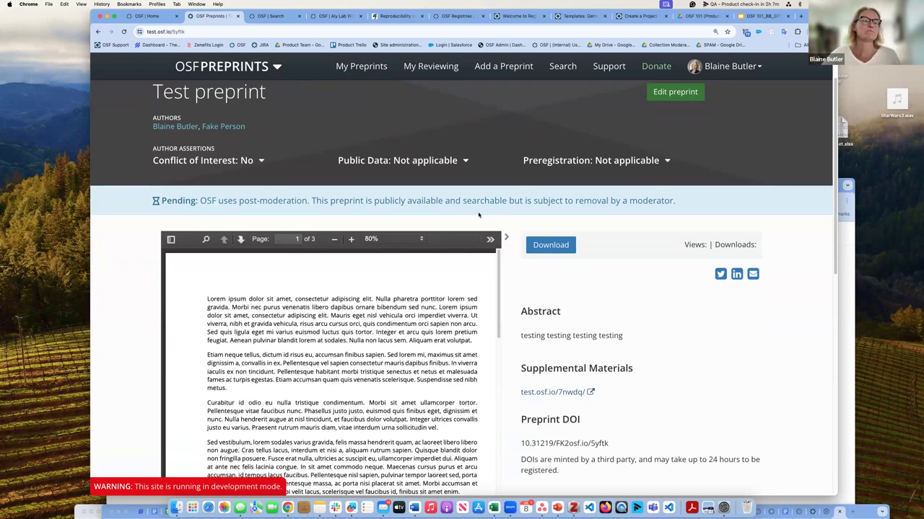
{"action": "mouse_move", "coordinate": [719, 254]}
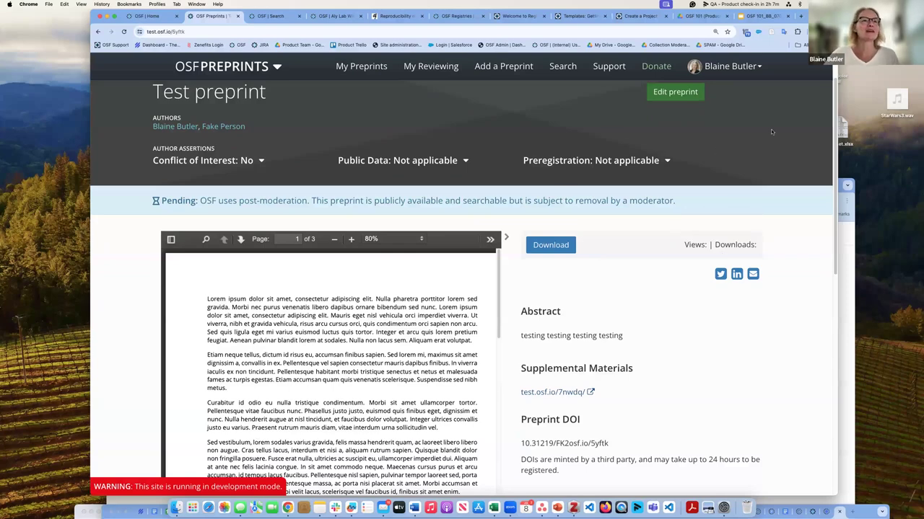
{"action": "scroll", "coordinate": [722, 136], "scroll_direction": "up", "scroll_amount": 2}
Step: Open the submitted preprint in edit mode and inspect the Basics publication DOI field
{"action": "left_click", "coordinate": [686, 150]}
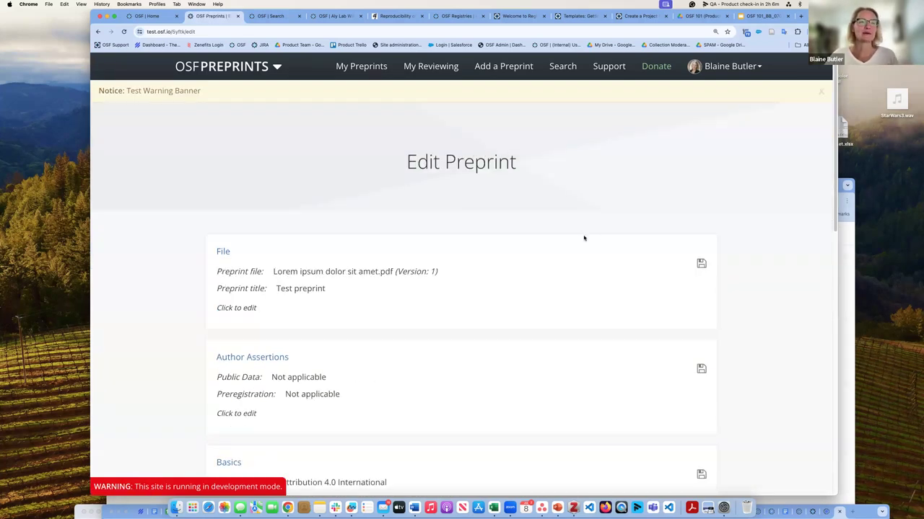
{"action": "scroll", "coordinate": [584, 239], "scroll_direction": "down", "scroll_amount": 3}
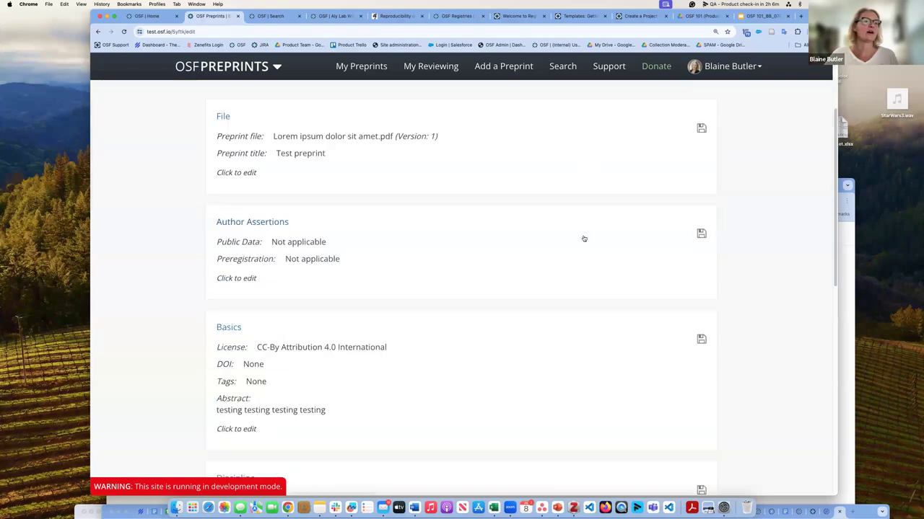
{"action": "left_click", "coordinate": [702, 340]}
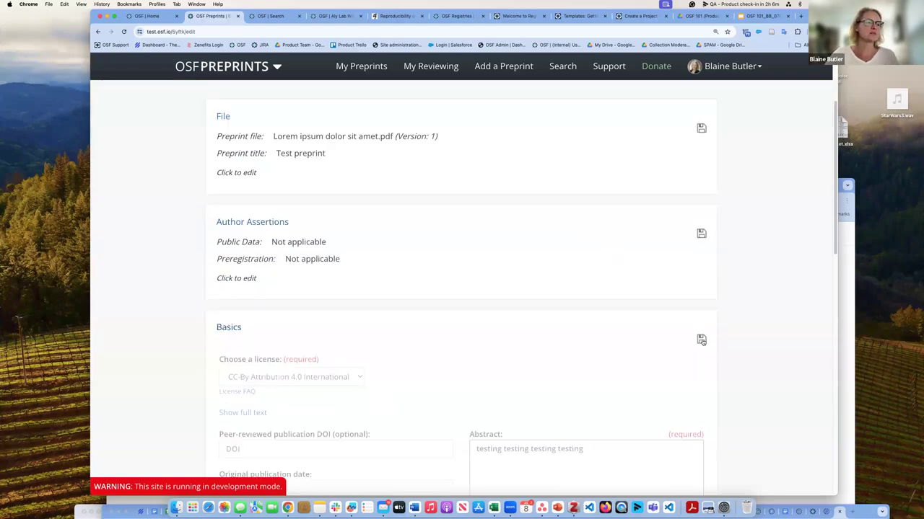
{"action": "scroll", "coordinate": [614, 340], "scroll_direction": "down", "scroll_amount": 3}
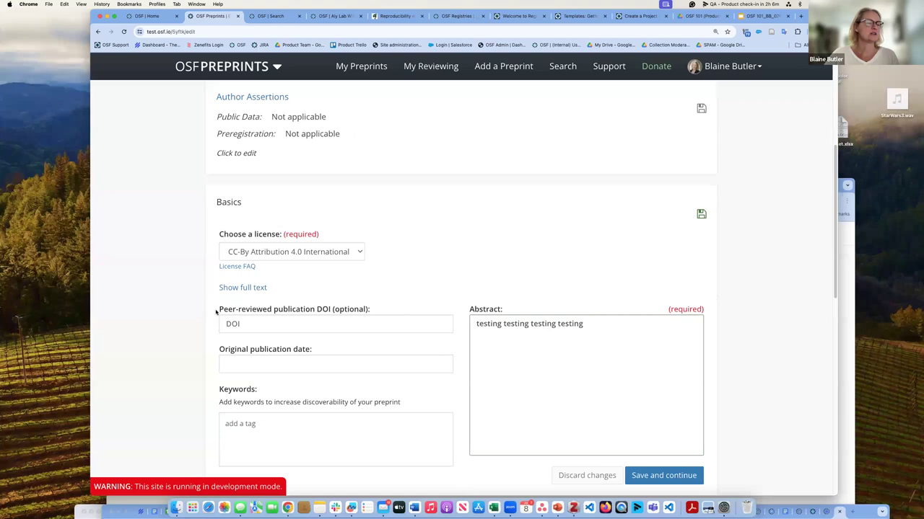
{"action": "left_click", "coordinate": [261, 324]}
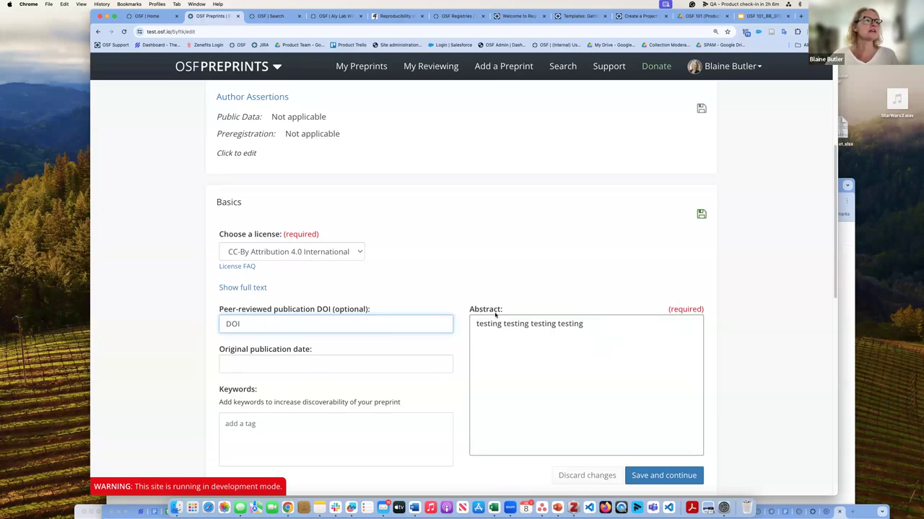
Step: Expand the File section for editing, showing the Version 1 PDF and 'Test preprint' title
{"action": "scroll", "coordinate": [324, 264], "scroll_direction": "up", "scroll_amount": 1}
{"action": "scroll", "coordinate": [373, 241], "scroll_direction": "up", "scroll_amount": 3}
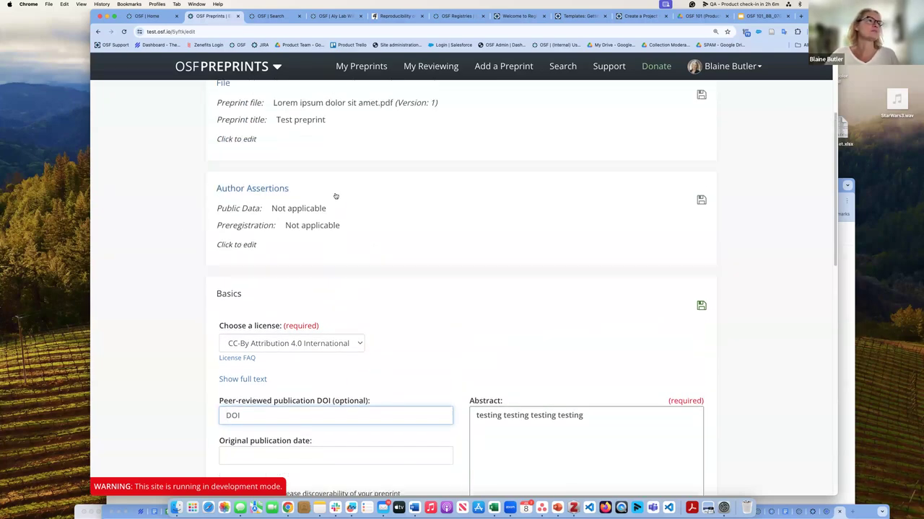
{"action": "scroll", "coordinate": [395, 206], "scroll_direction": "down", "scroll_amount": 5}
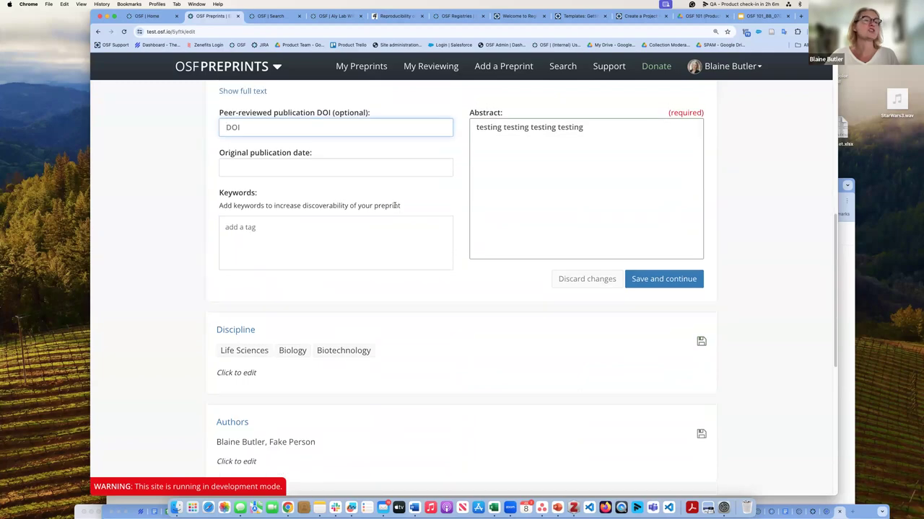
{"action": "scroll", "coordinate": [396, 205], "scroll_direction": "up", "scroll_amount": 10}
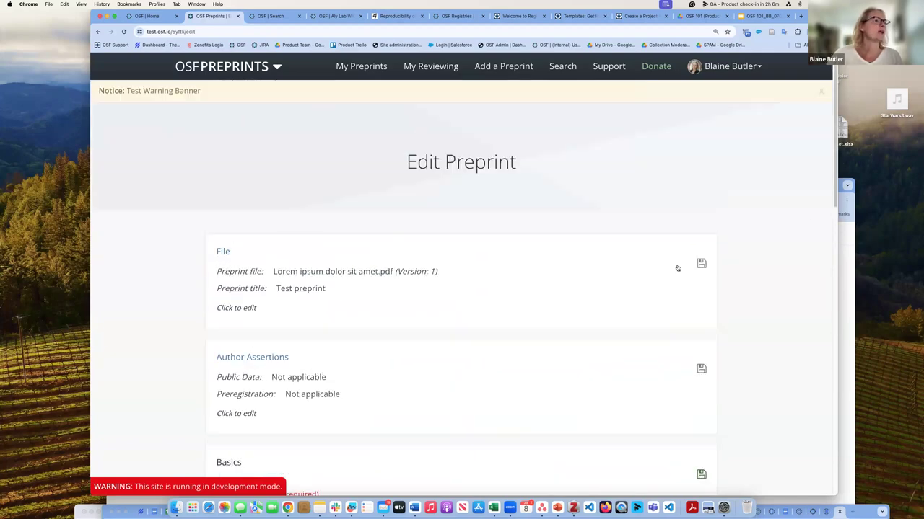
{"action": "left_click", "coordinate": [700, 264]}
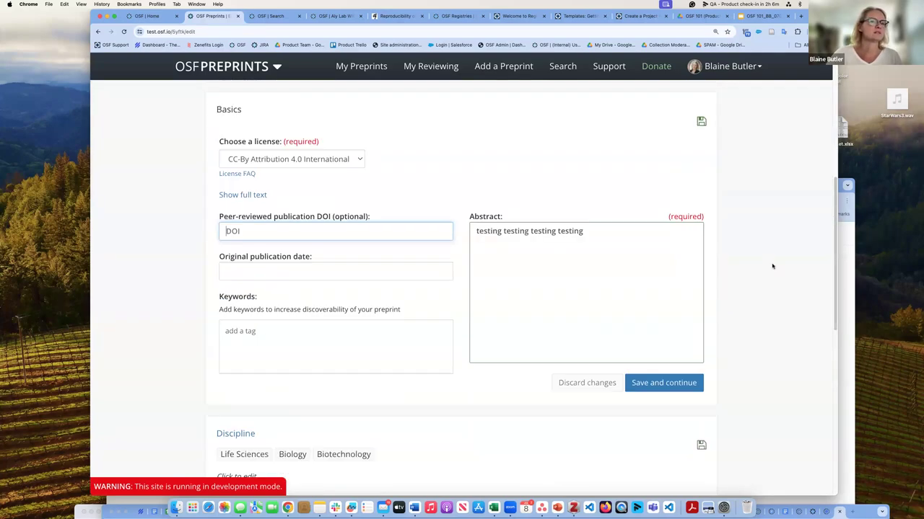
{"action": "scroll", "coordinate": [772, 266], "scroll_direction": "down", "scroll_amount": 5}
{"action": "scroll", "coordinate": [747, 228], "scroll_direction": "up", "scroll_amount": 10}
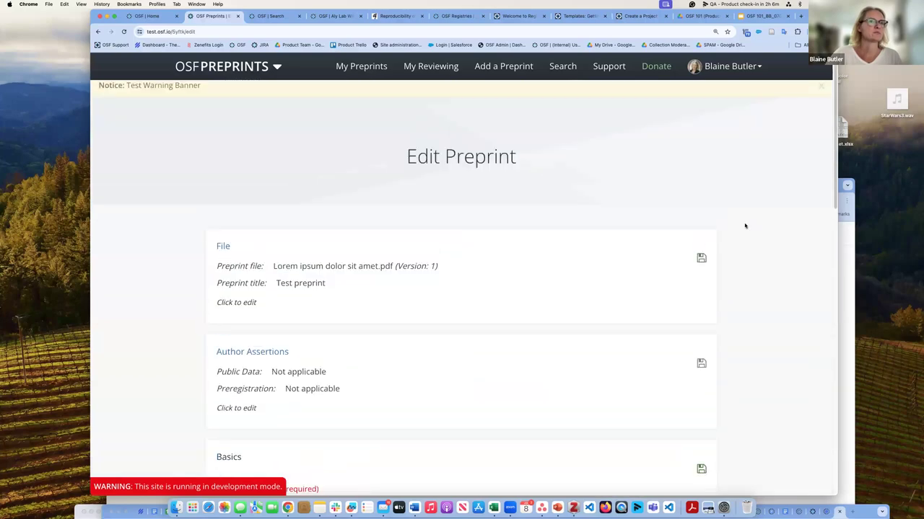
{"action": "left_click", "coordinate": [697, 259]}
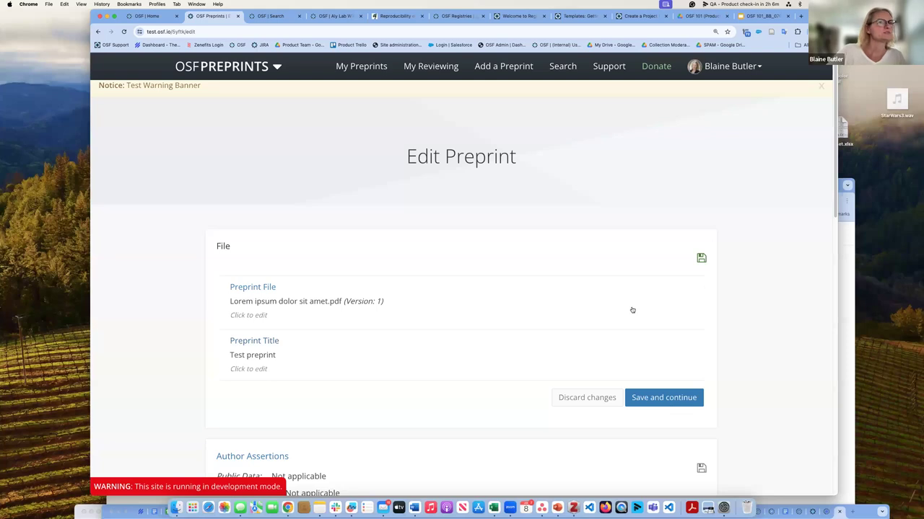
Step: Choose Lorem ipsum dolor sit amet - English.pdf as the replacement preprint file
{"action": "left_click", "coordinate": [306, 332]}
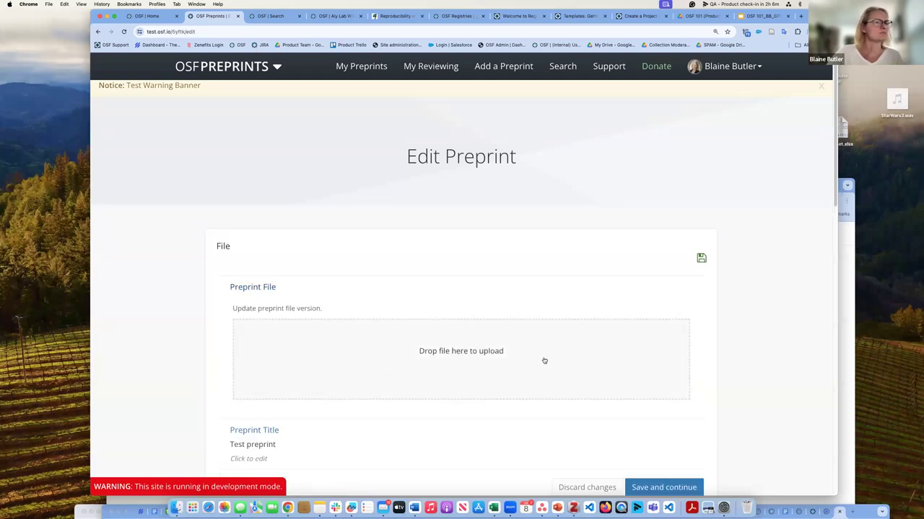
{"action": "left_click", "coordinate": [464, 354]}
{"action": "scroll", "coordinate": [479, 247], "scroll_direction": "down", "scroll_amount": 10}
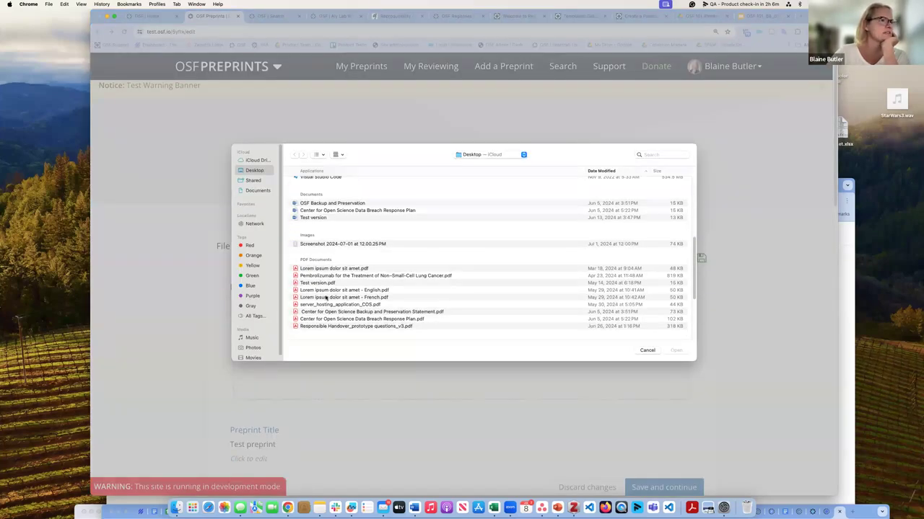
{"action": "left_click", "coordinate": [339, 290]}
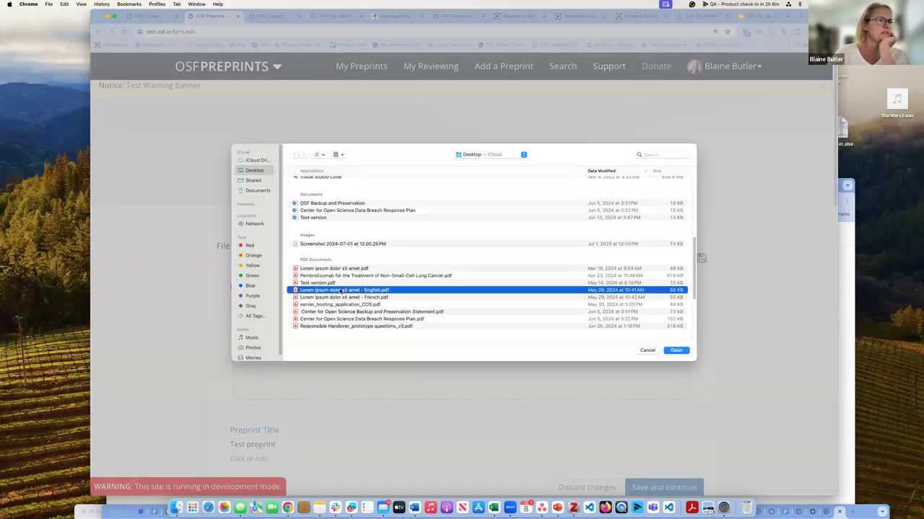
{"action": "left_click", "coordinate": [676, 351]}
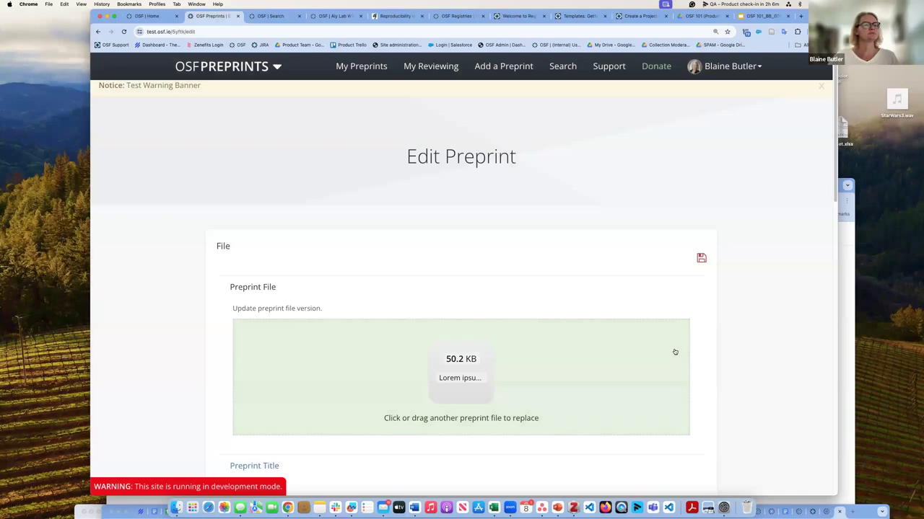
Step: Save the new file as Version 2 and return to the preprint's public page
{"action": "scroll", "coordinate": [670, 350], "scroll_direction": "down", "scroll_amount": 3}
{"action": "left_click", "coordinate": [659, 285]}
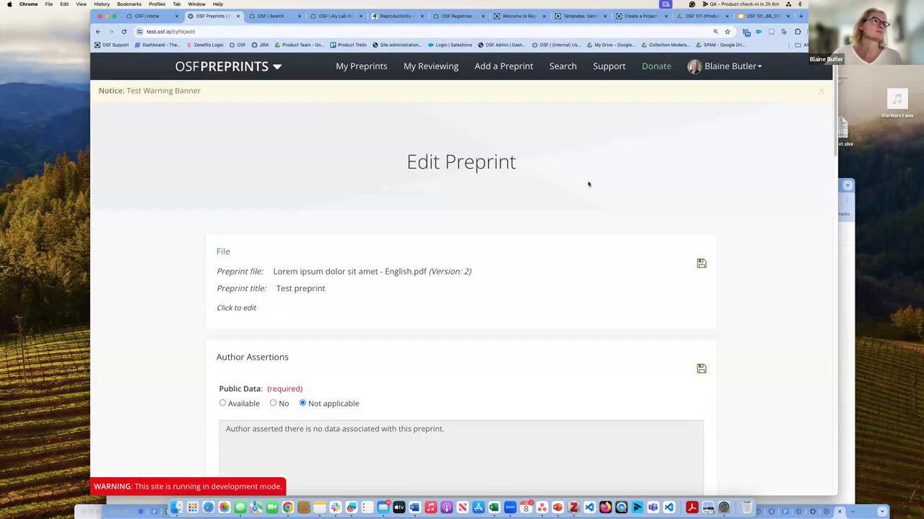
{"action": "scroll", "coordinate": [627, 229], "scroll_direction": "down", "scroll_amount": 8}
{"action": "scroll", "coordinate": [633, 228], "scroll_direction": "down", "scroll_amount": 8}
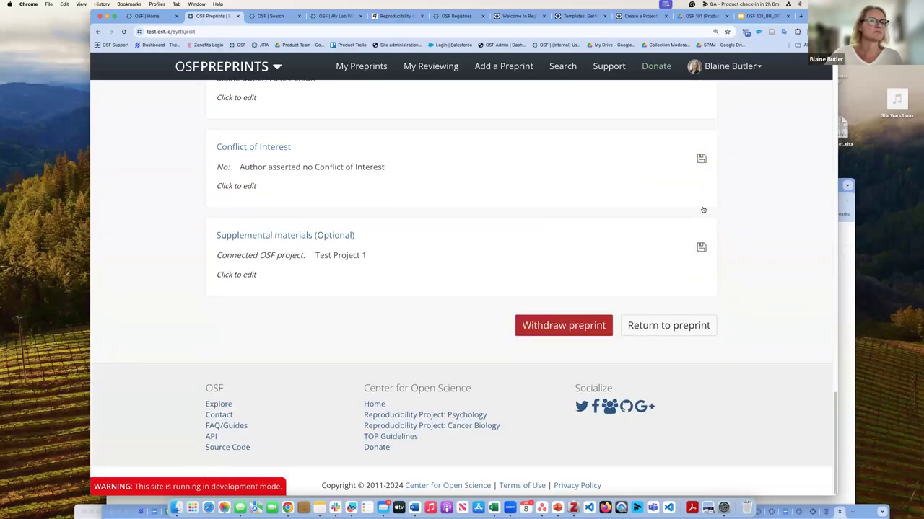
{"action": "scroll", "coordinate": [696, 209], "scroll_direction": "up", "scroll_amount": 8}
{"action": "scroll", "coordinate": [676, 326], "scroll_direction": "down", "scroll_amount": 8}
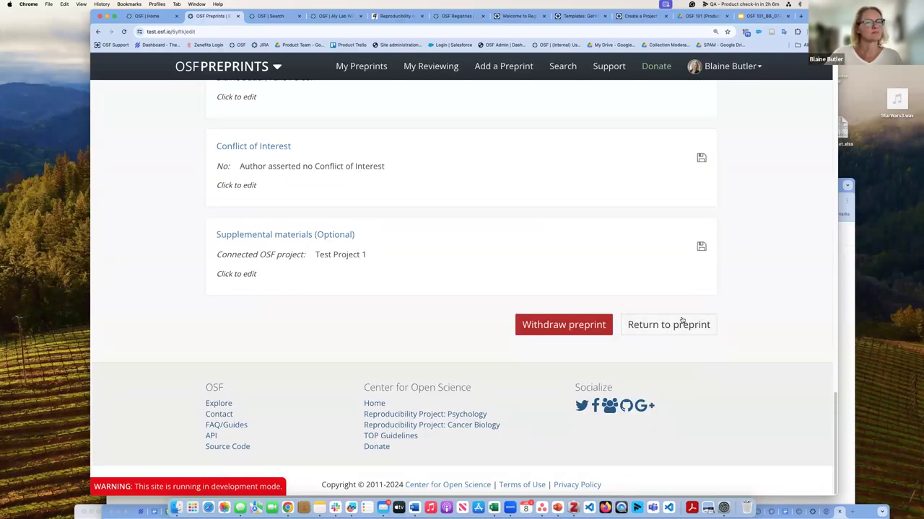
{"action": "left_click", "coordinate": [681, 324]}
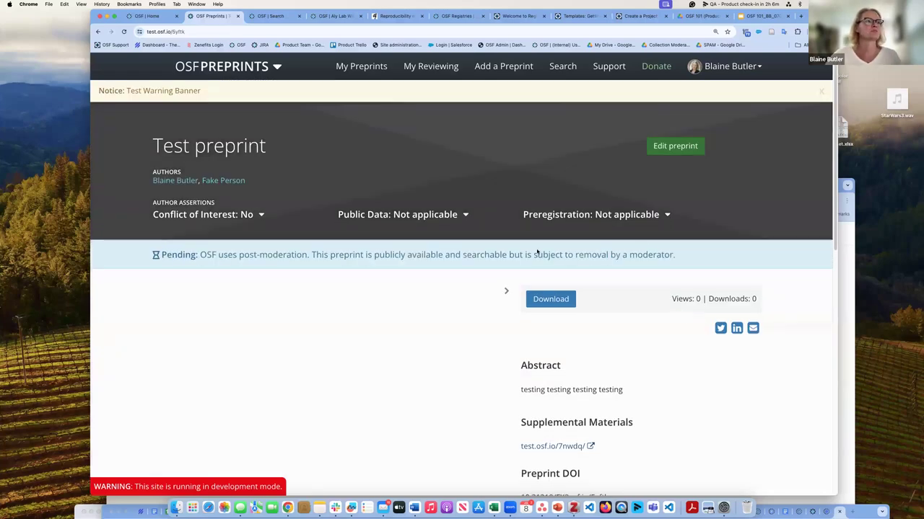
Step: Download Version 1 of the preprint file from the previous versions list
{"action": "scroll", "coordinate": [427, 367], "scroll_direction": "down", "scroll_amount": 3}
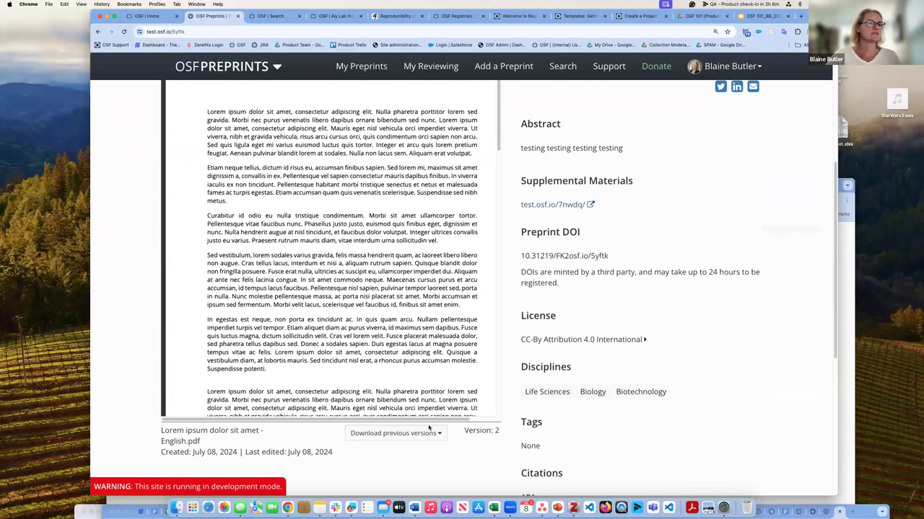
{"action": "scroll", "coordinate": [454, 412], "scroll_direction": "up", "scroll_amount": 1}
{"action": "scroll", "coordinate": [461, 422], "scroll_direction": "down", "scroll_amount": 10}
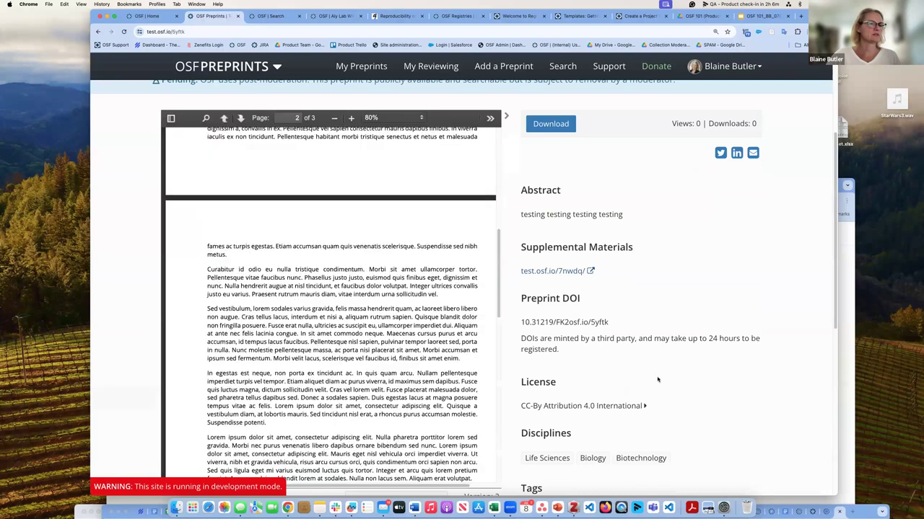
{"action": "left_click", "coordinate": [438, 139]}
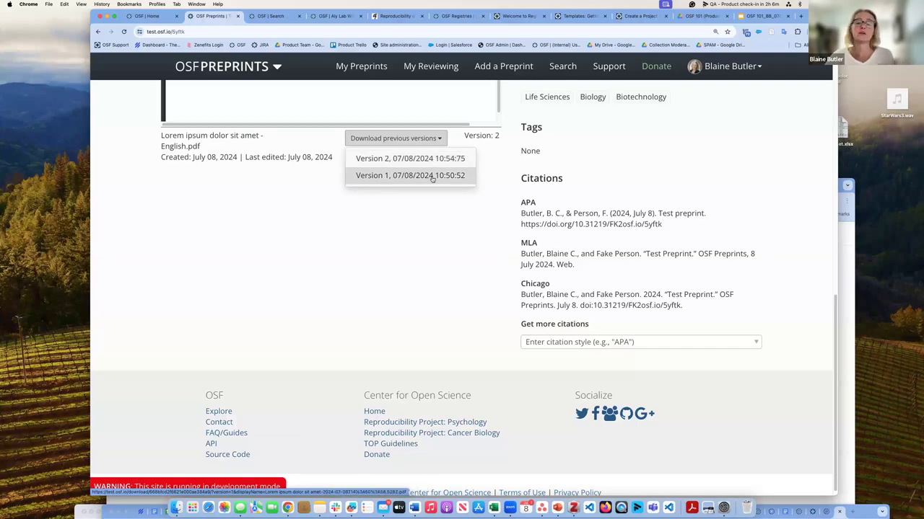
{"action": "left_click", "coordinate": [431, 176]}
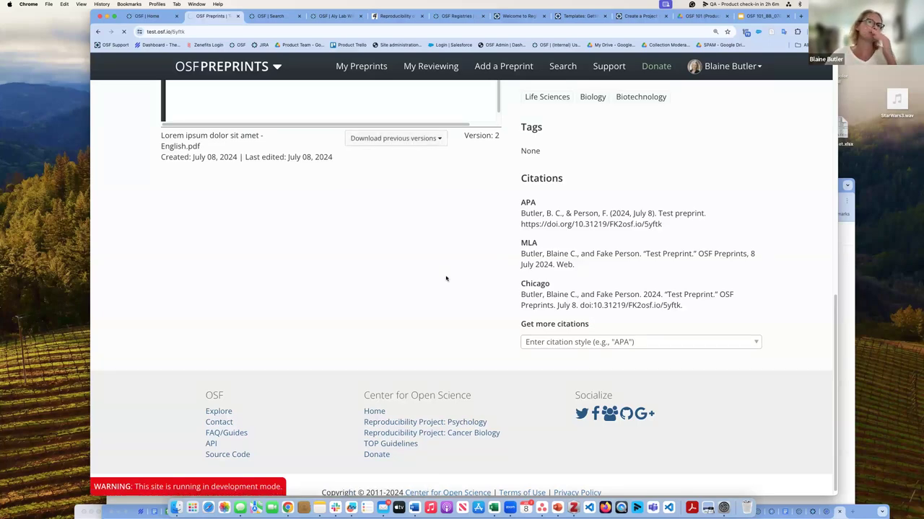
Step: Go back to the OSF 101_BB_0708 slide deck showing the Topics slide
{"action": "scroll", "coordinate": [467, 318], "scroll_direction": "up", "scroll_amount": 2}
{"action": "scroll", "coordinate": [467, 314], "scroll_direction": "up", "scroll_amount": 1}
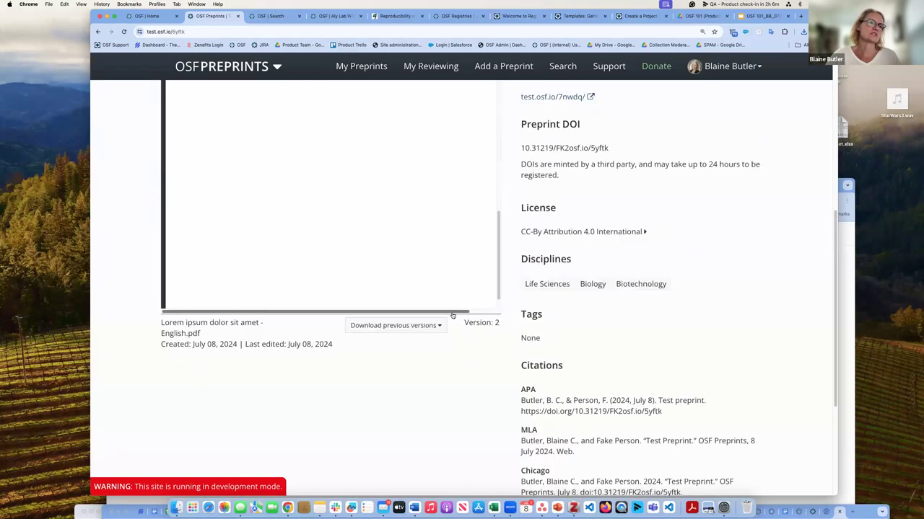
{"action": "scroll", "coordinate": [572, 127], "scroll_direction": "up", "scroll_amount": 3}
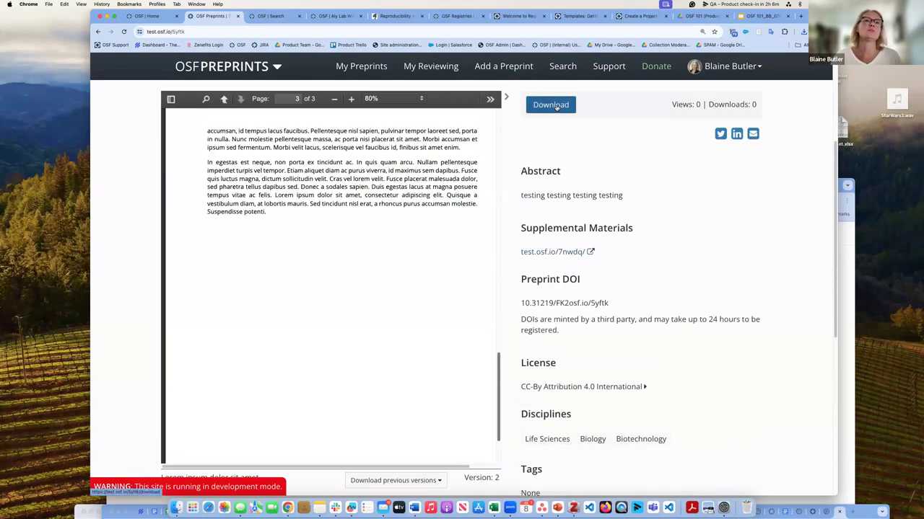
{"action": "mouse_move", "coordinate": [748, 106]}
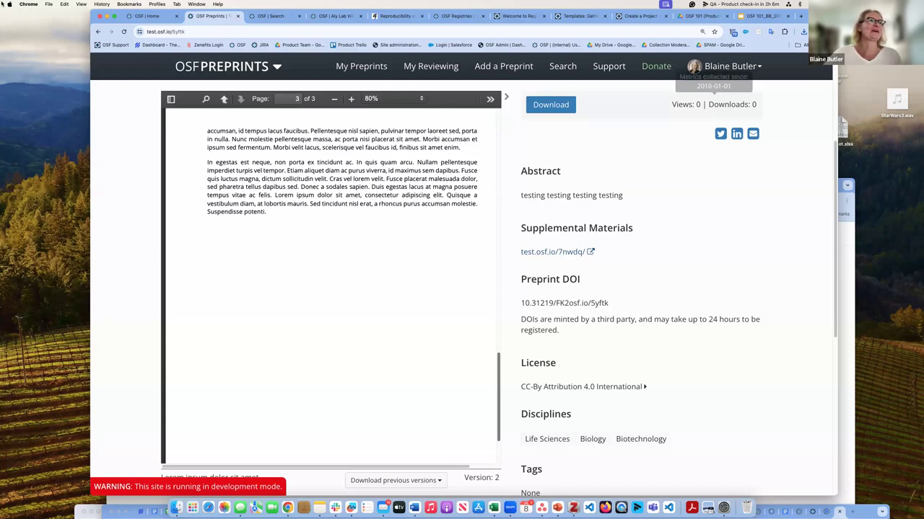
{"action": "left_click", "coordinate": [765, 20]}
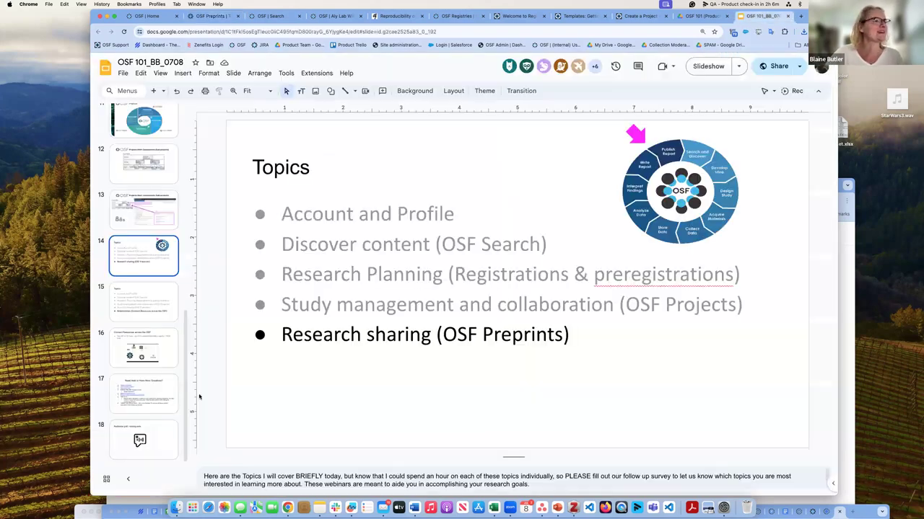
Step: Go from the Relationships topics slide to slide 16, 'Connect Resources across the OSF', and select its PID diagram
{"action": "left_click", "coordinate": [168, 312]}
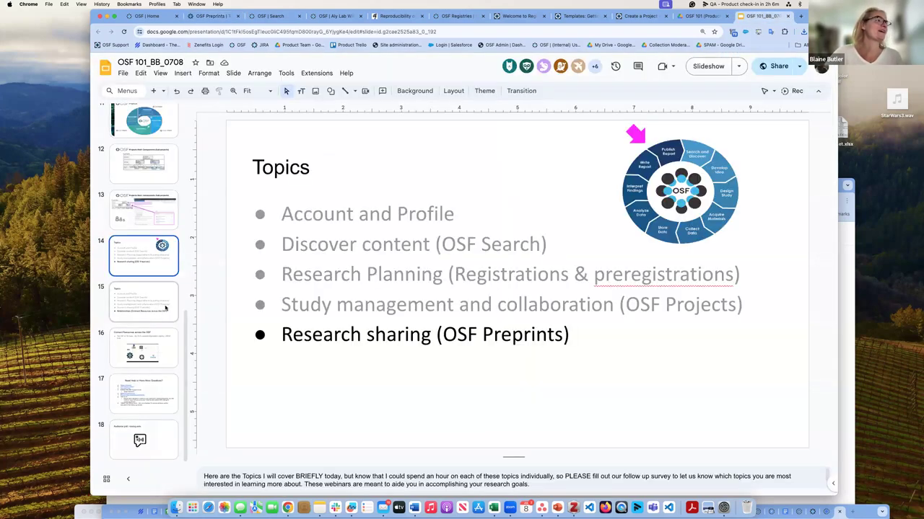
{"action": "left_click", "coordinate": [168, 267]}
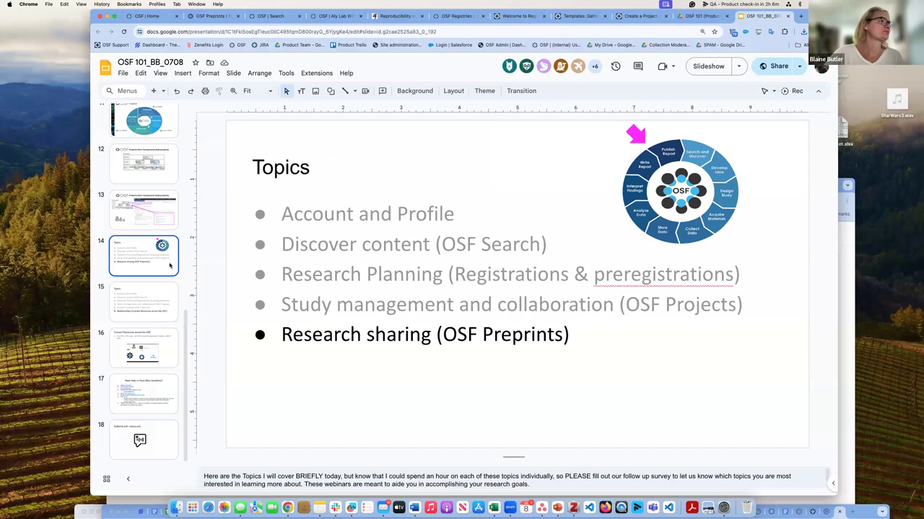
{"action": "left_click", "coordinate": [169, 299]}
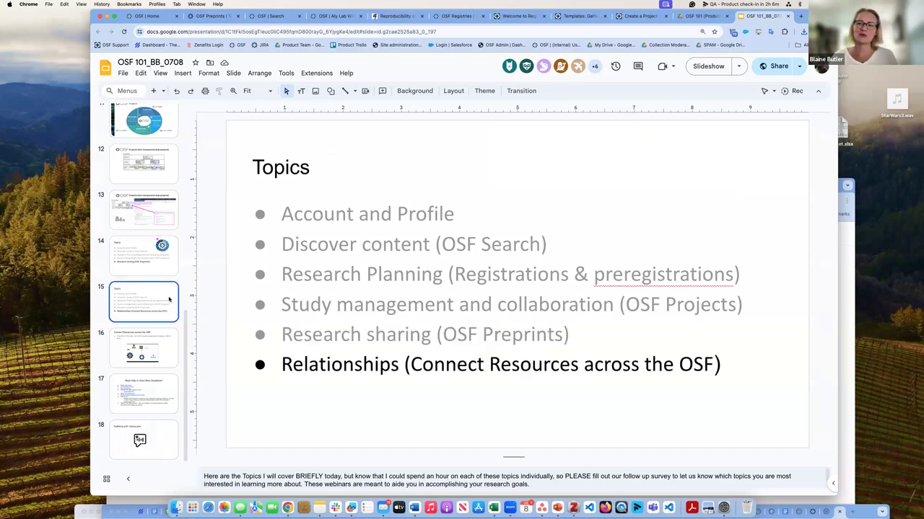
{"action": "left_click", "coordinate": [162, 348]}
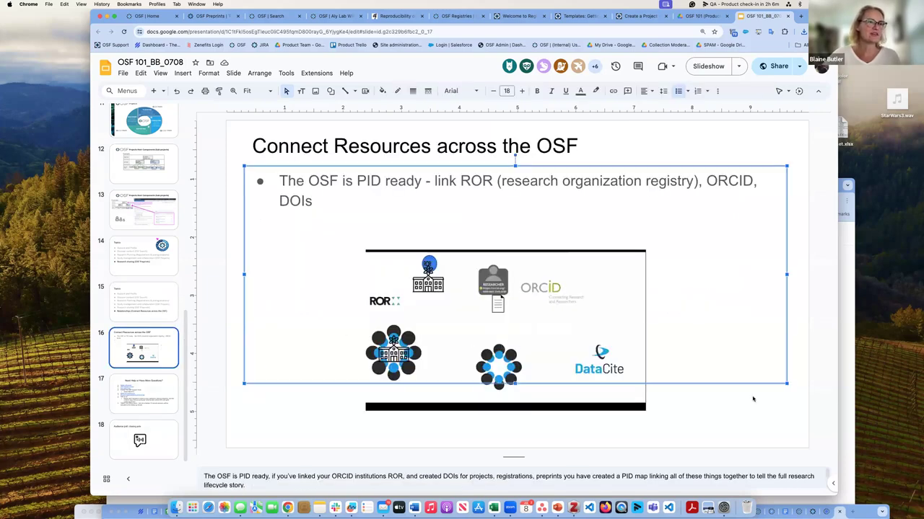
{"action": "left_click", "coordinate": [622, 394]}
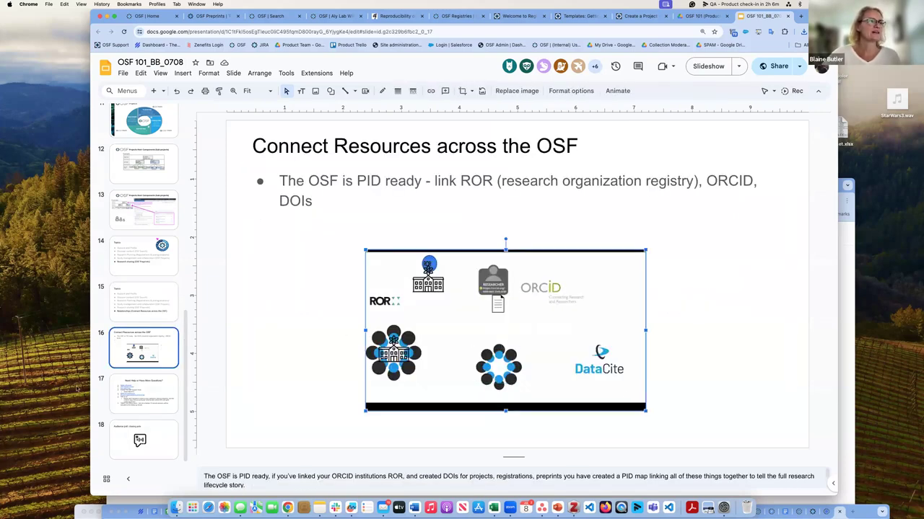